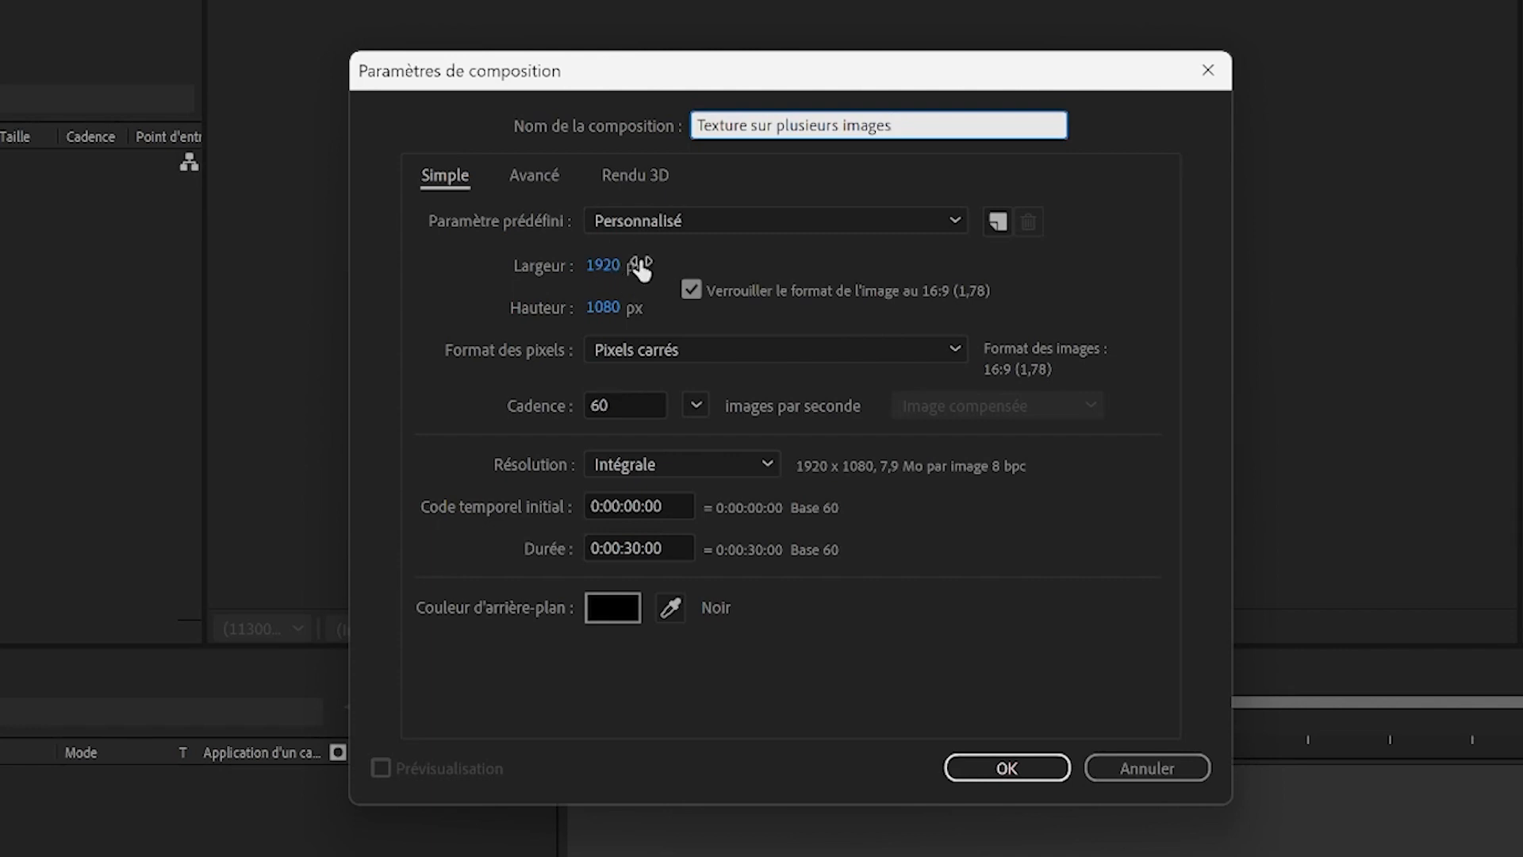
Step: Create the composition "Texture sur plusieurs images" at 1920 × 1080 px, 60 frames per second, with a 30-second duration
click(649, 408)
click(703, 405)
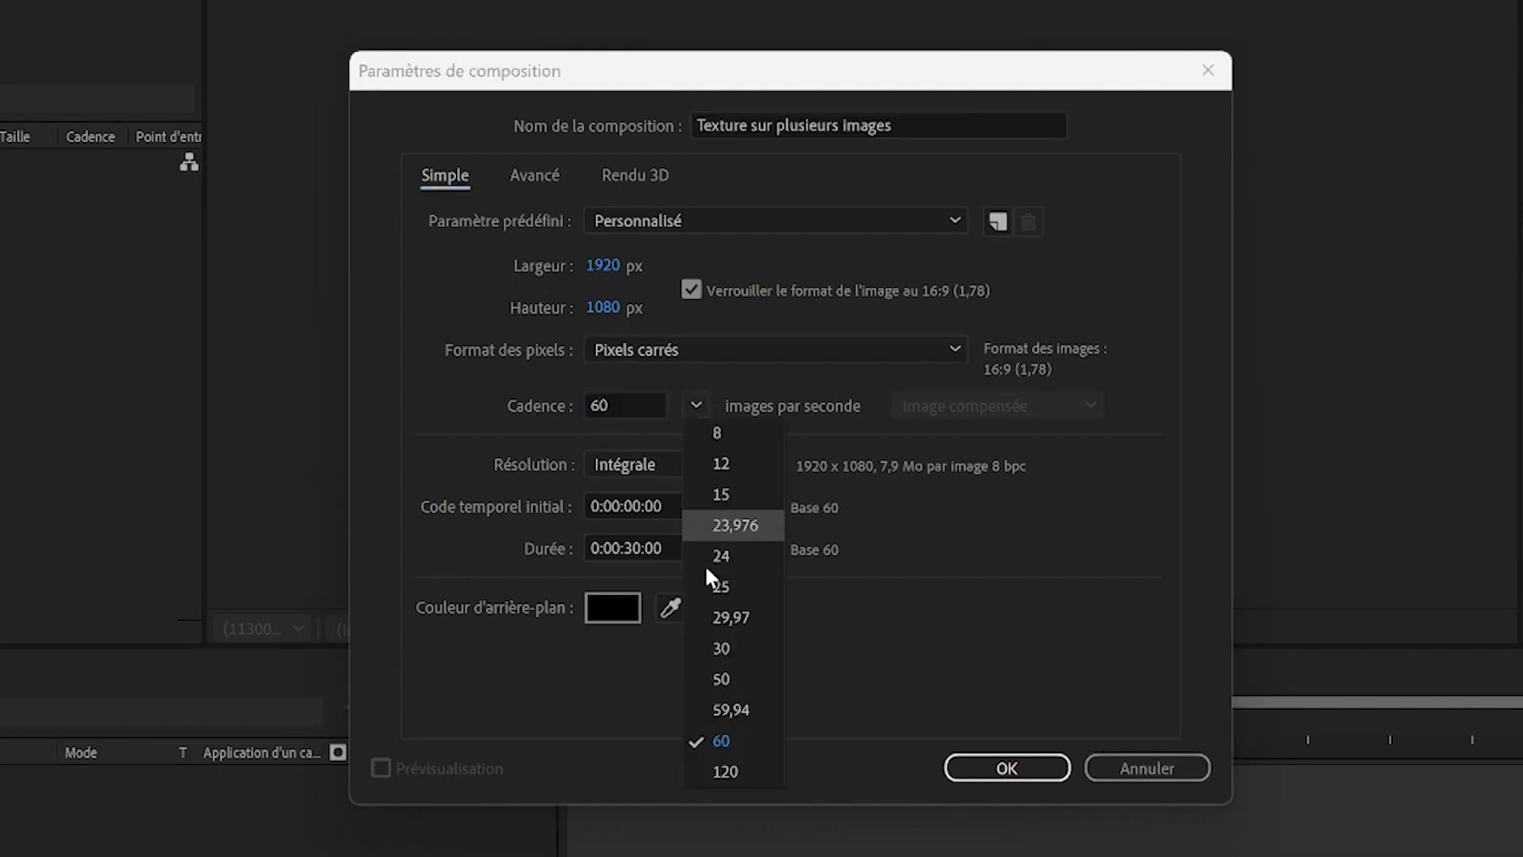
click(915, 636)
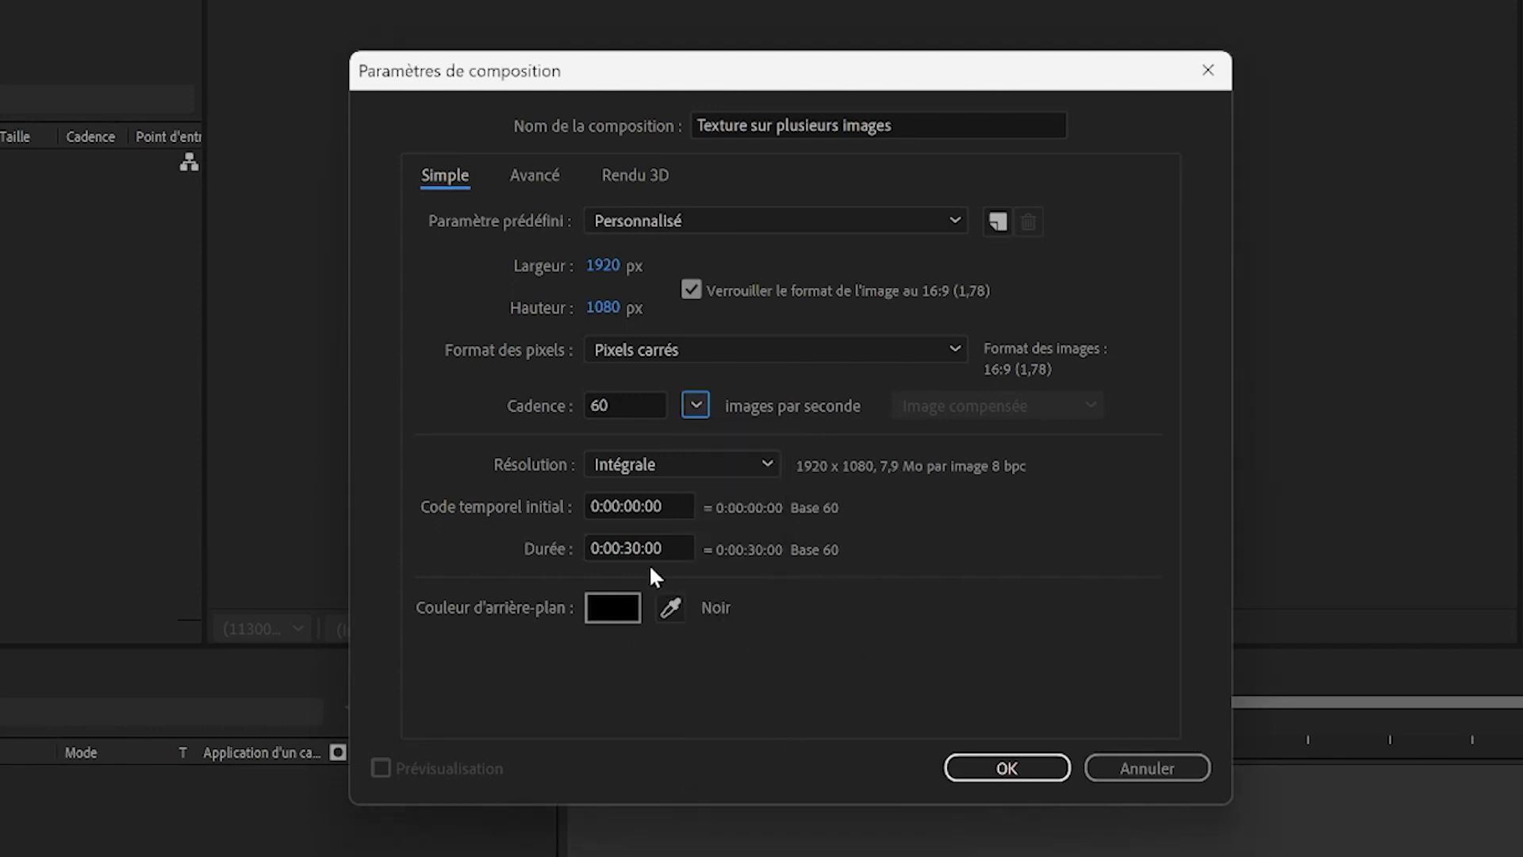
click(665, 545)
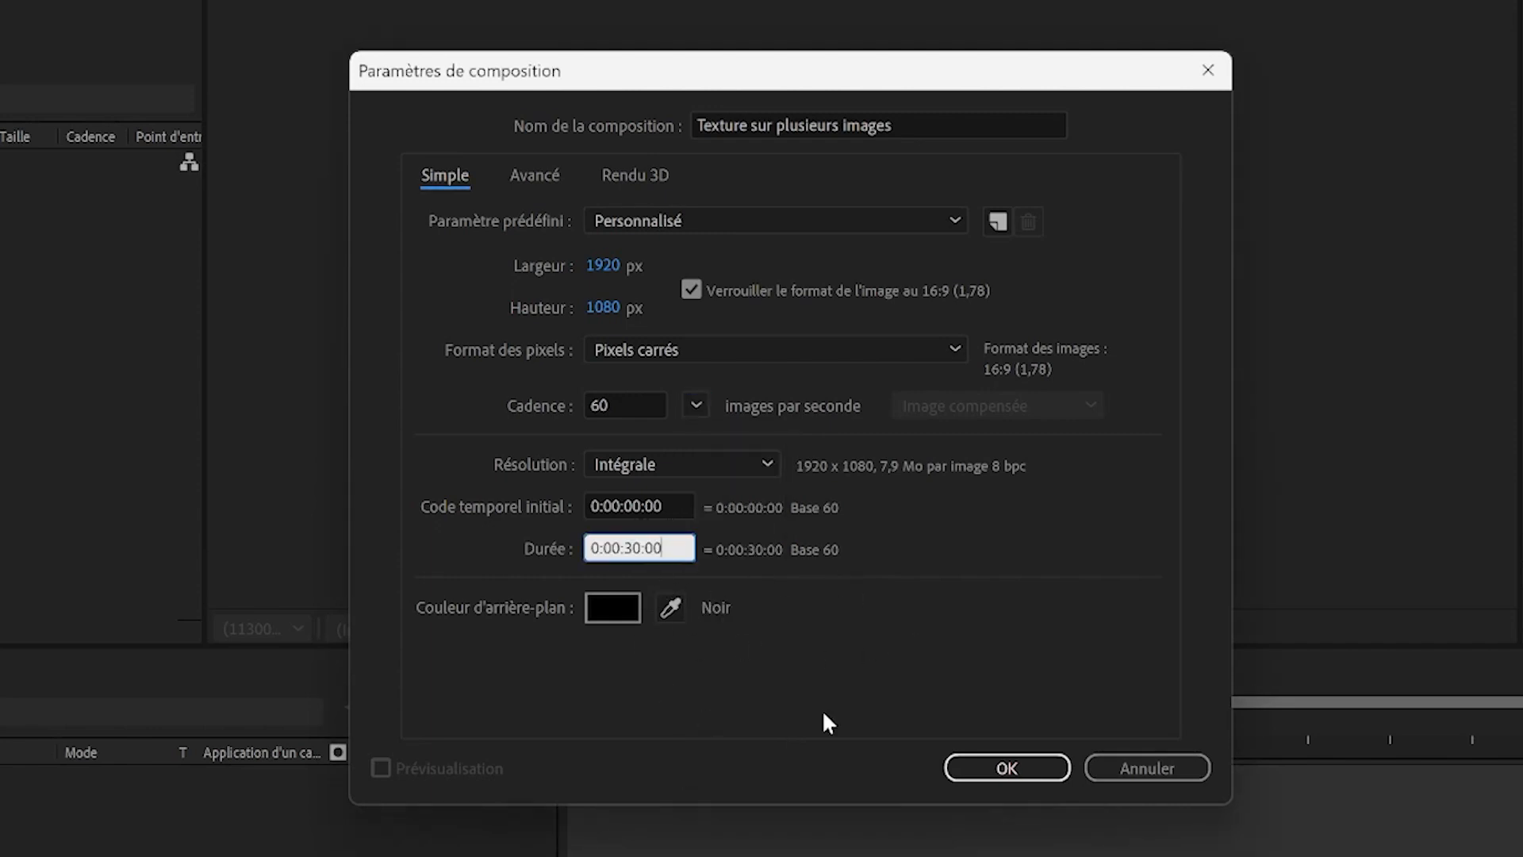
click(1005, 768)
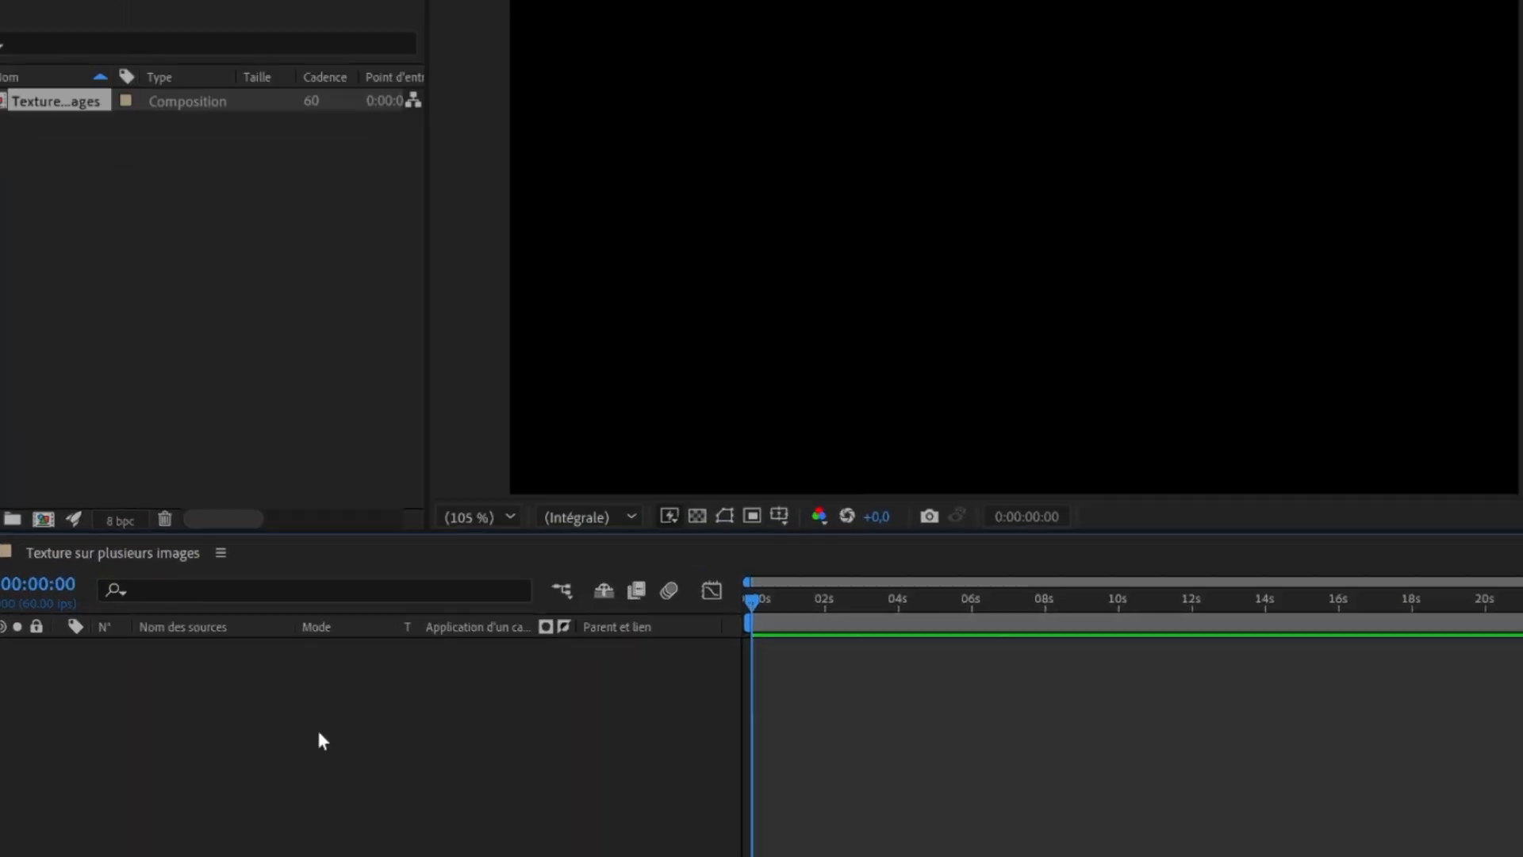
Step: Create a white solid named "Fond" at the composition's size
right_click(278, 746)
mouse_move(354, 509)
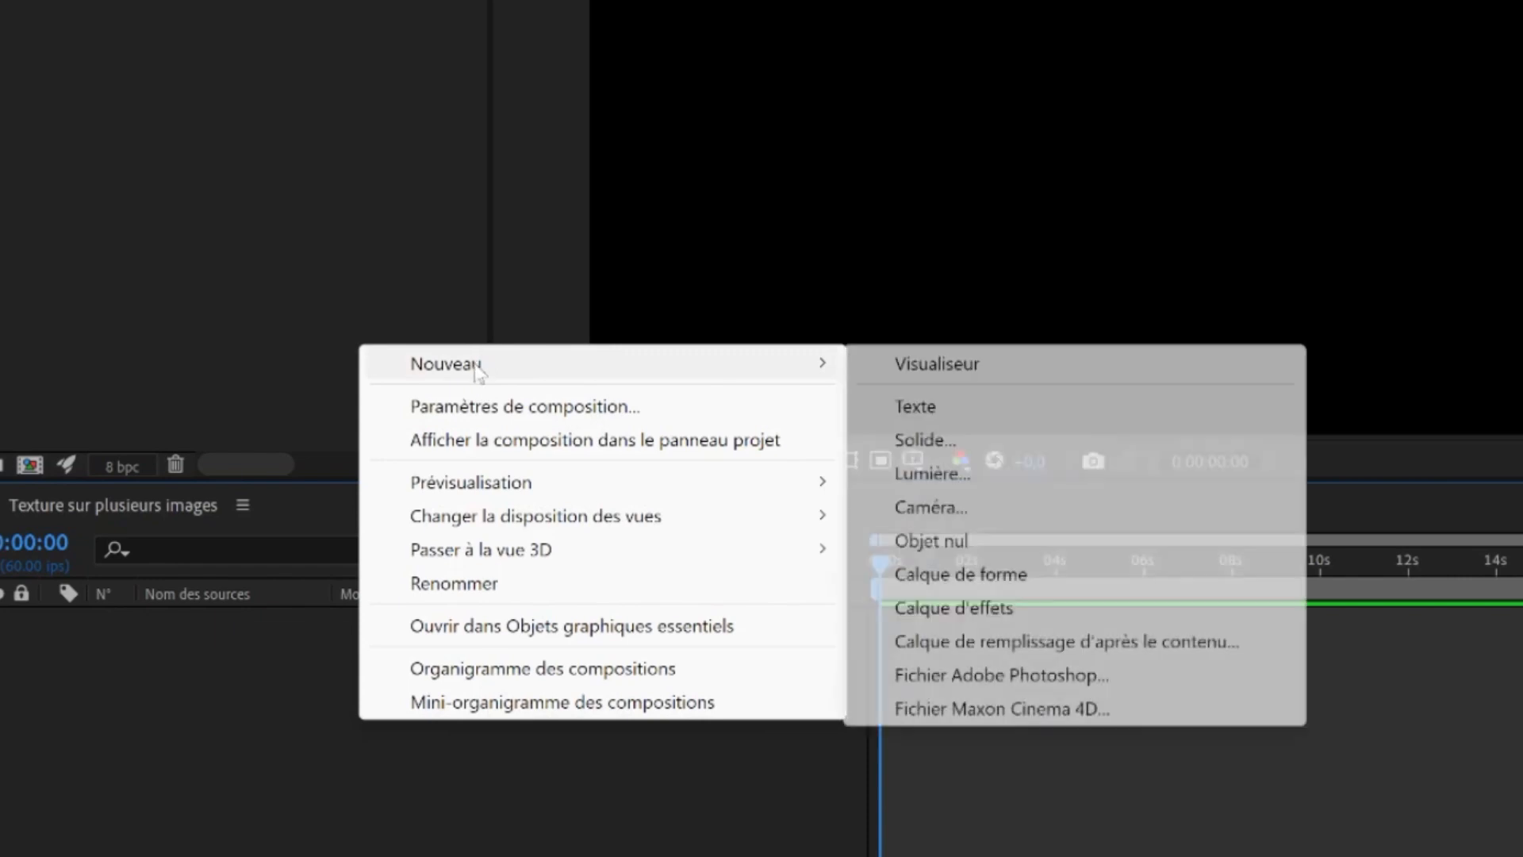
click(925, 439)
text(F)
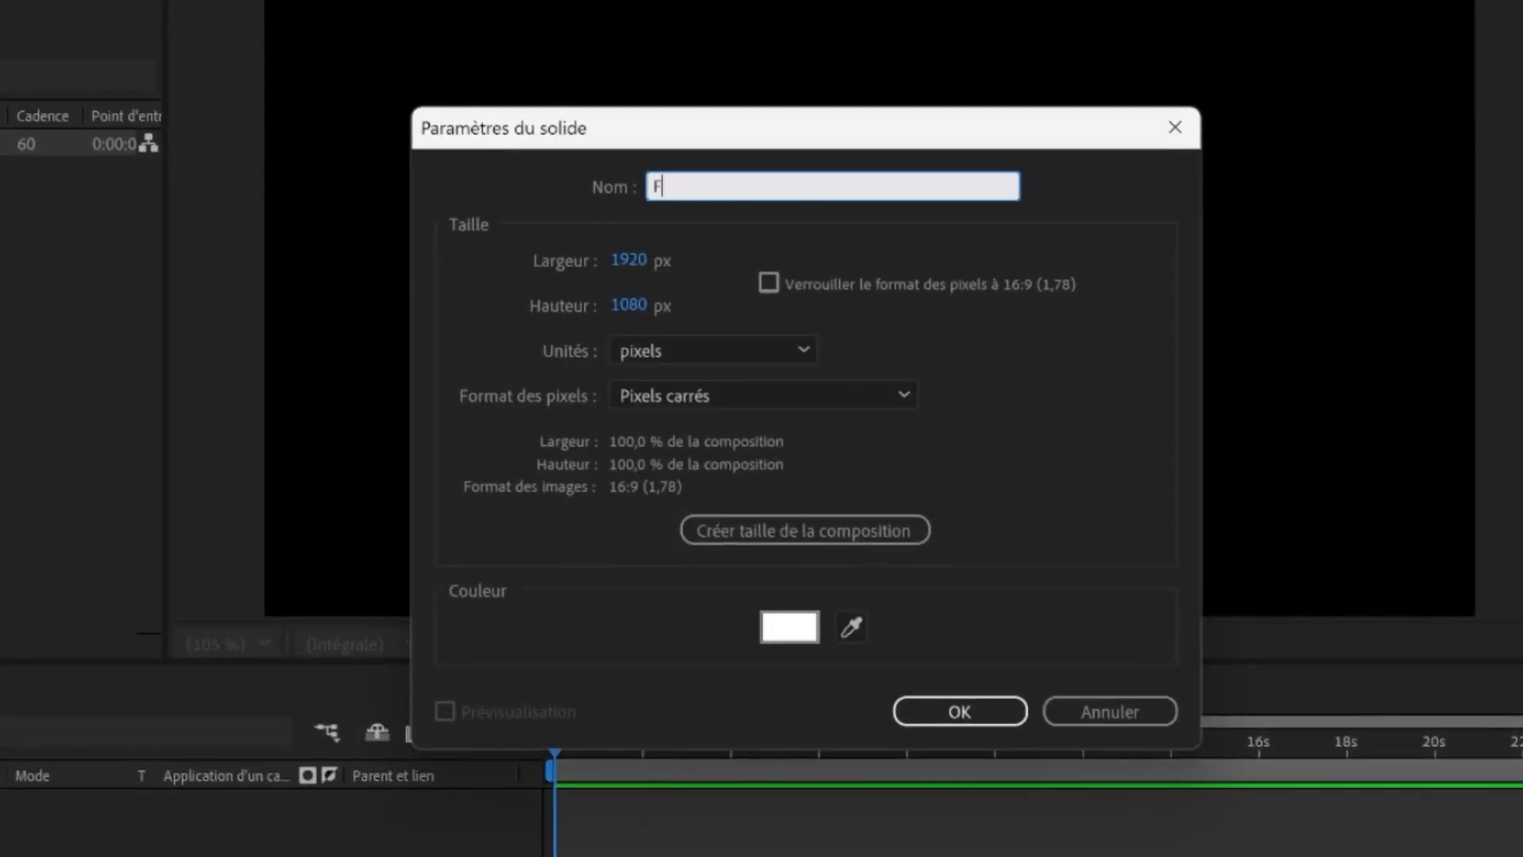
text(ond)
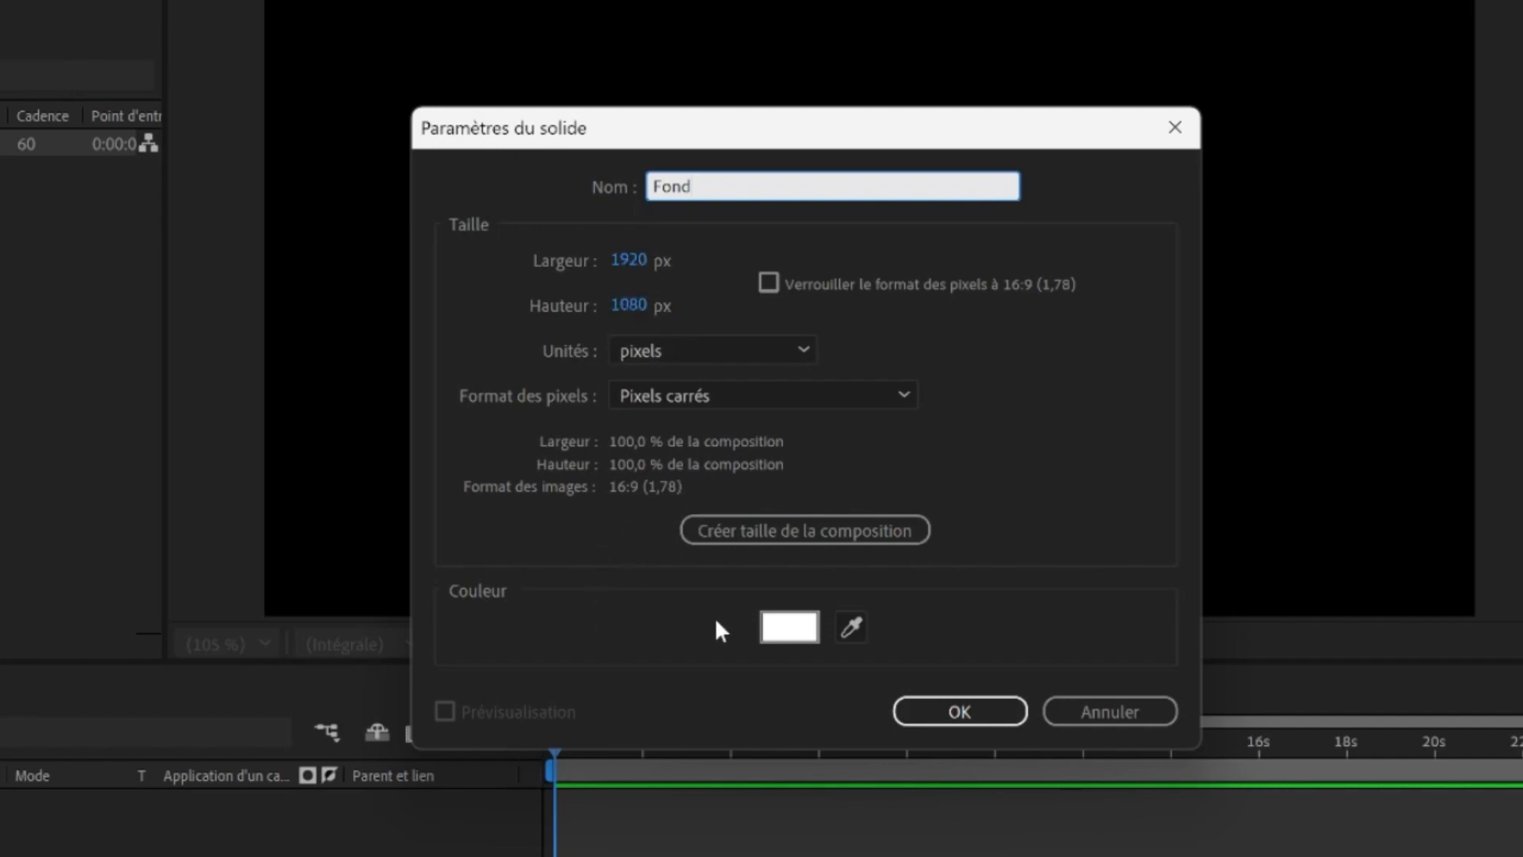
click(795, 542)
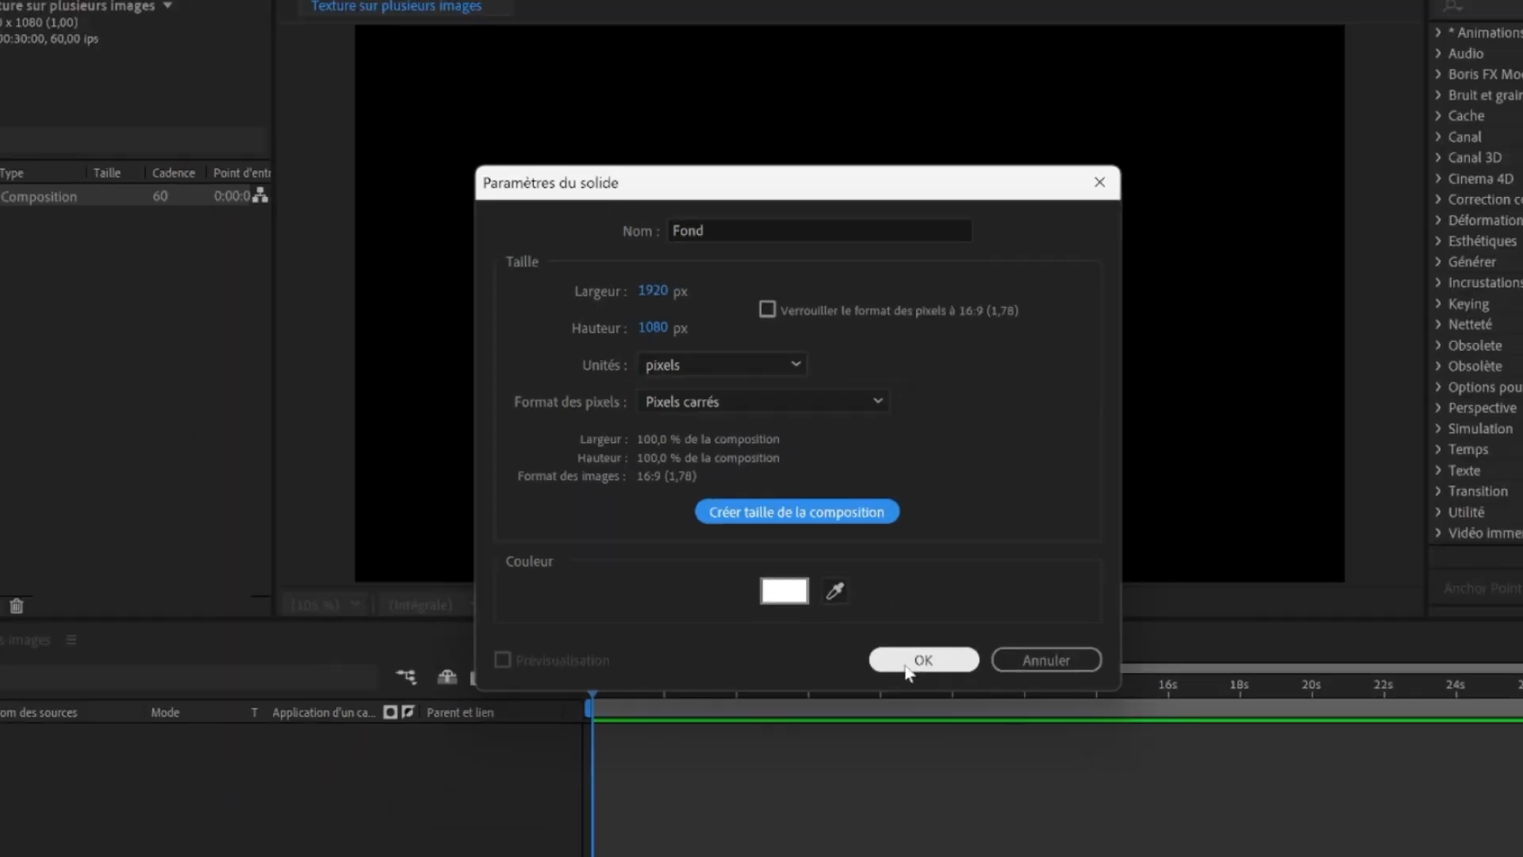
click(960, 711)
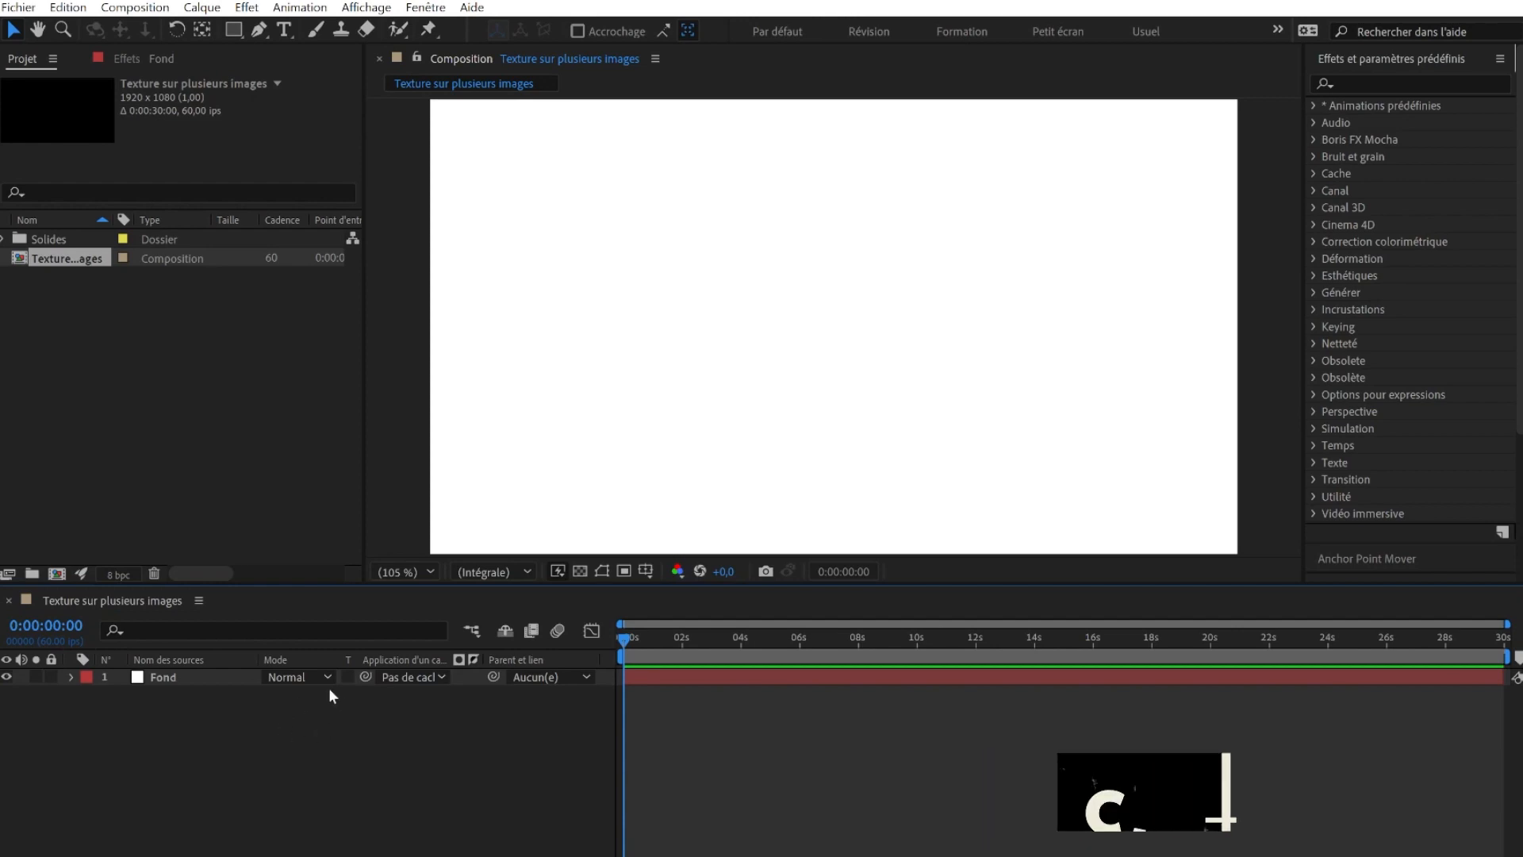
right_click(268, 746)
mouse_move(547, 506)
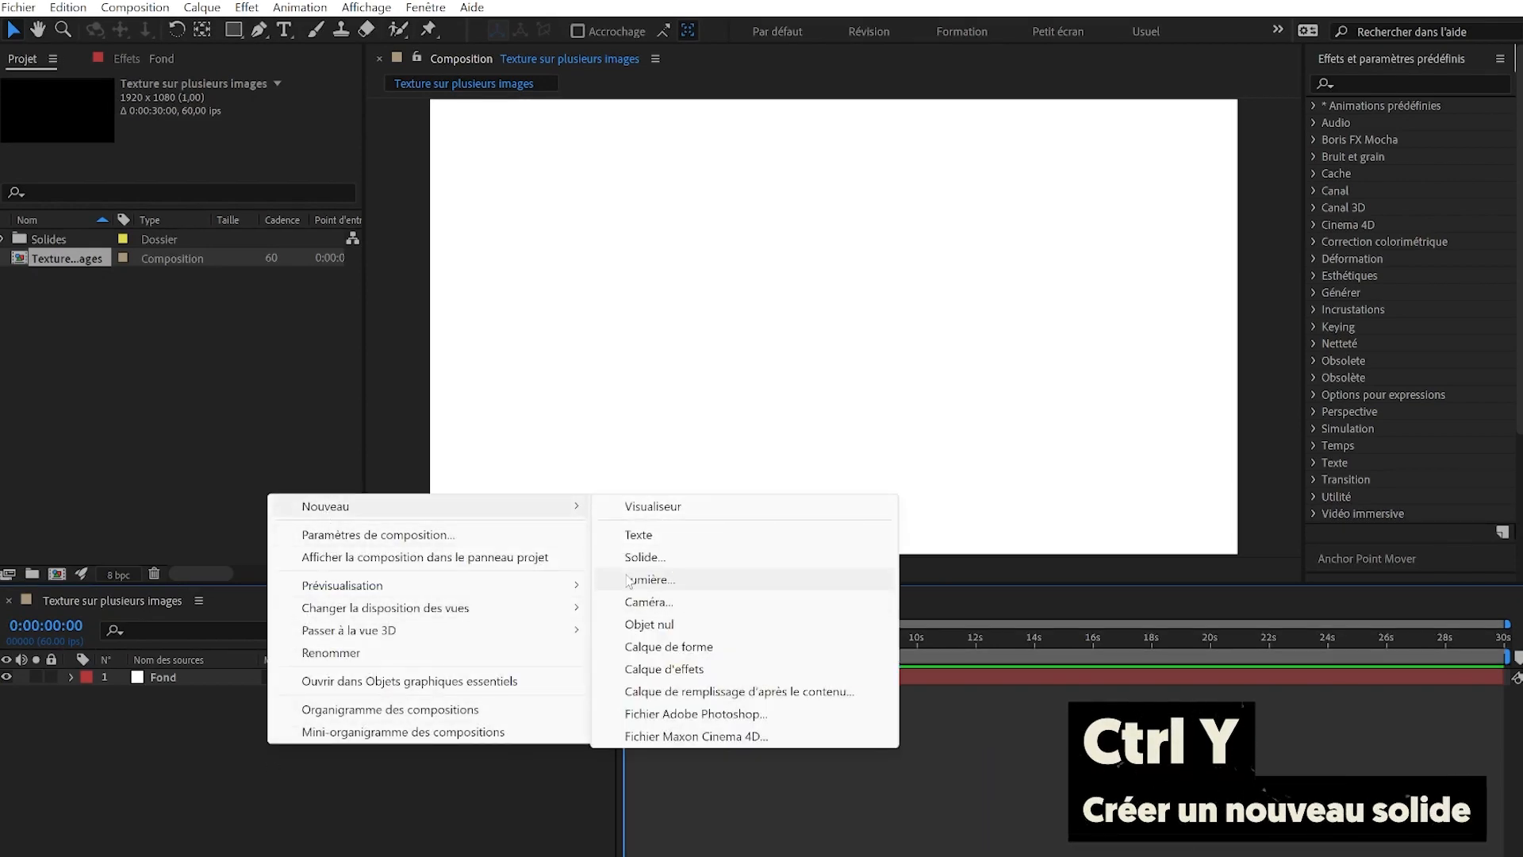
click(254, 703)
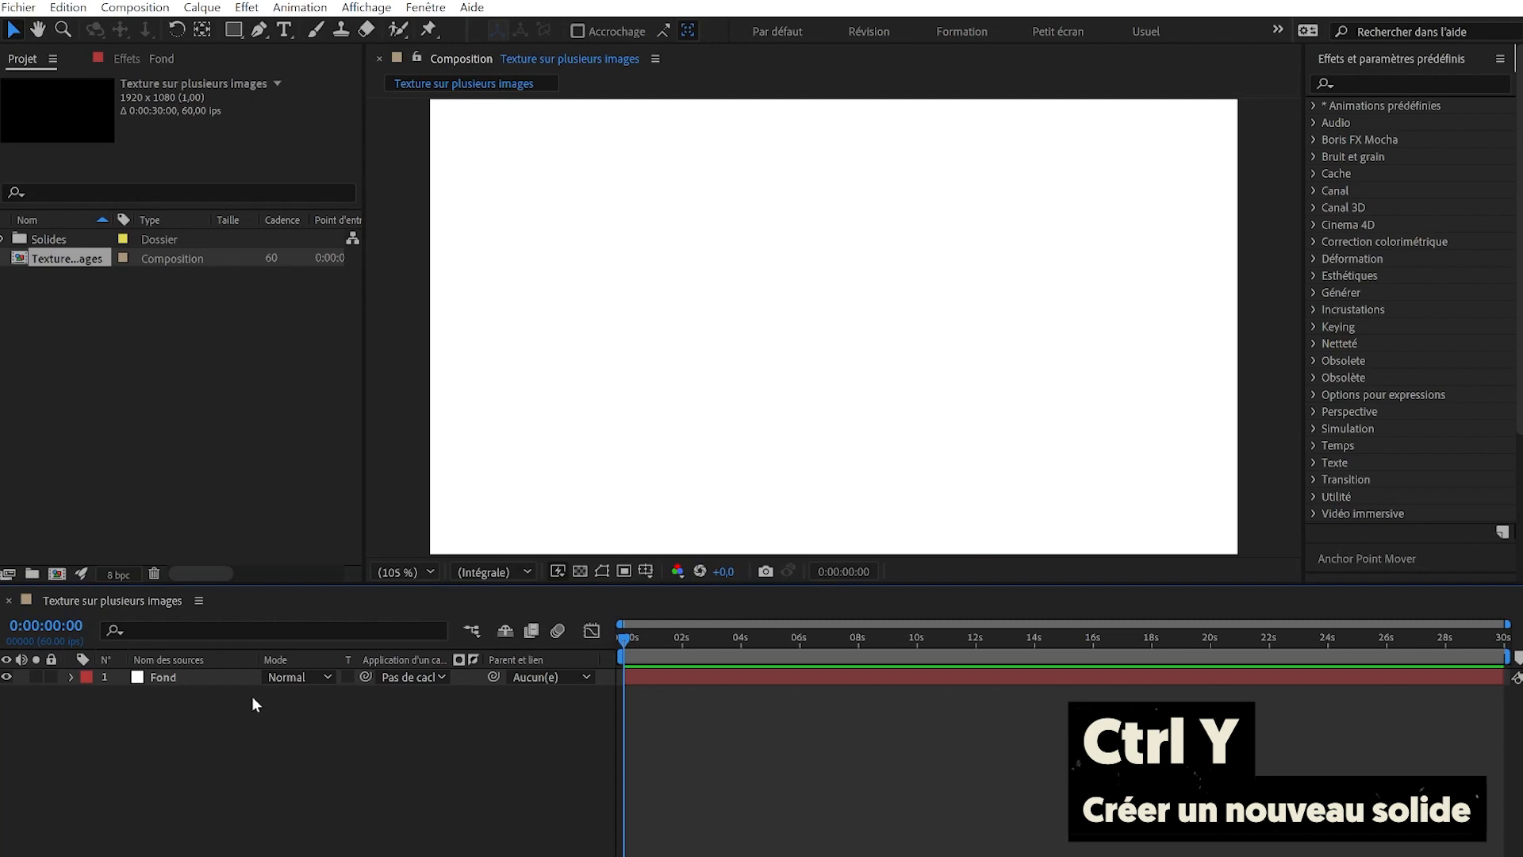
key(ctrl+y)
key(Escape)
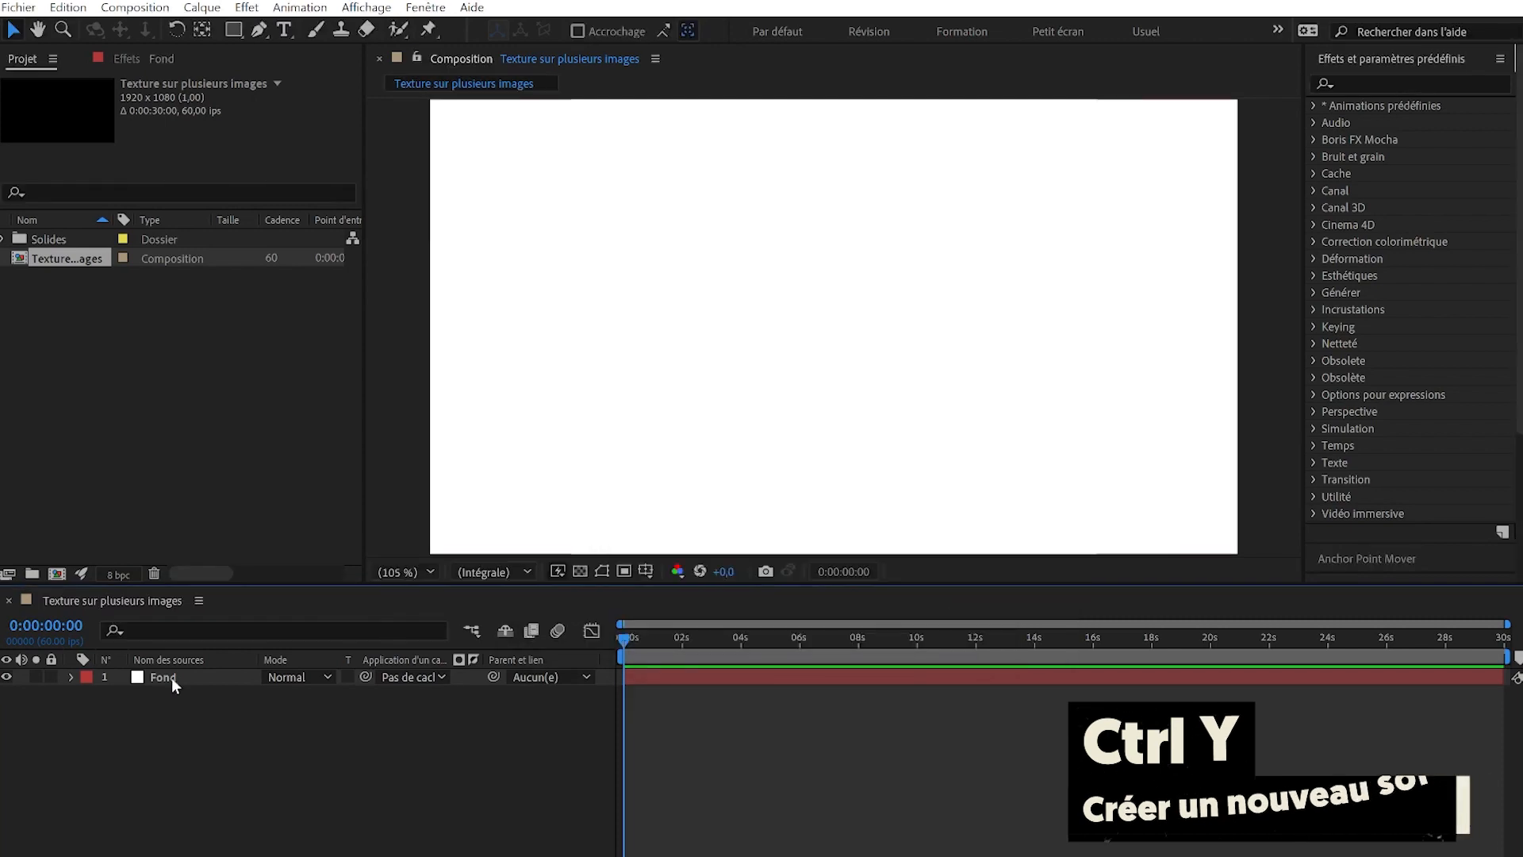
Step: Find the Gamme des dégradés effect by searching "gamme des" and apply it to the Fond layer
click(171, 677)
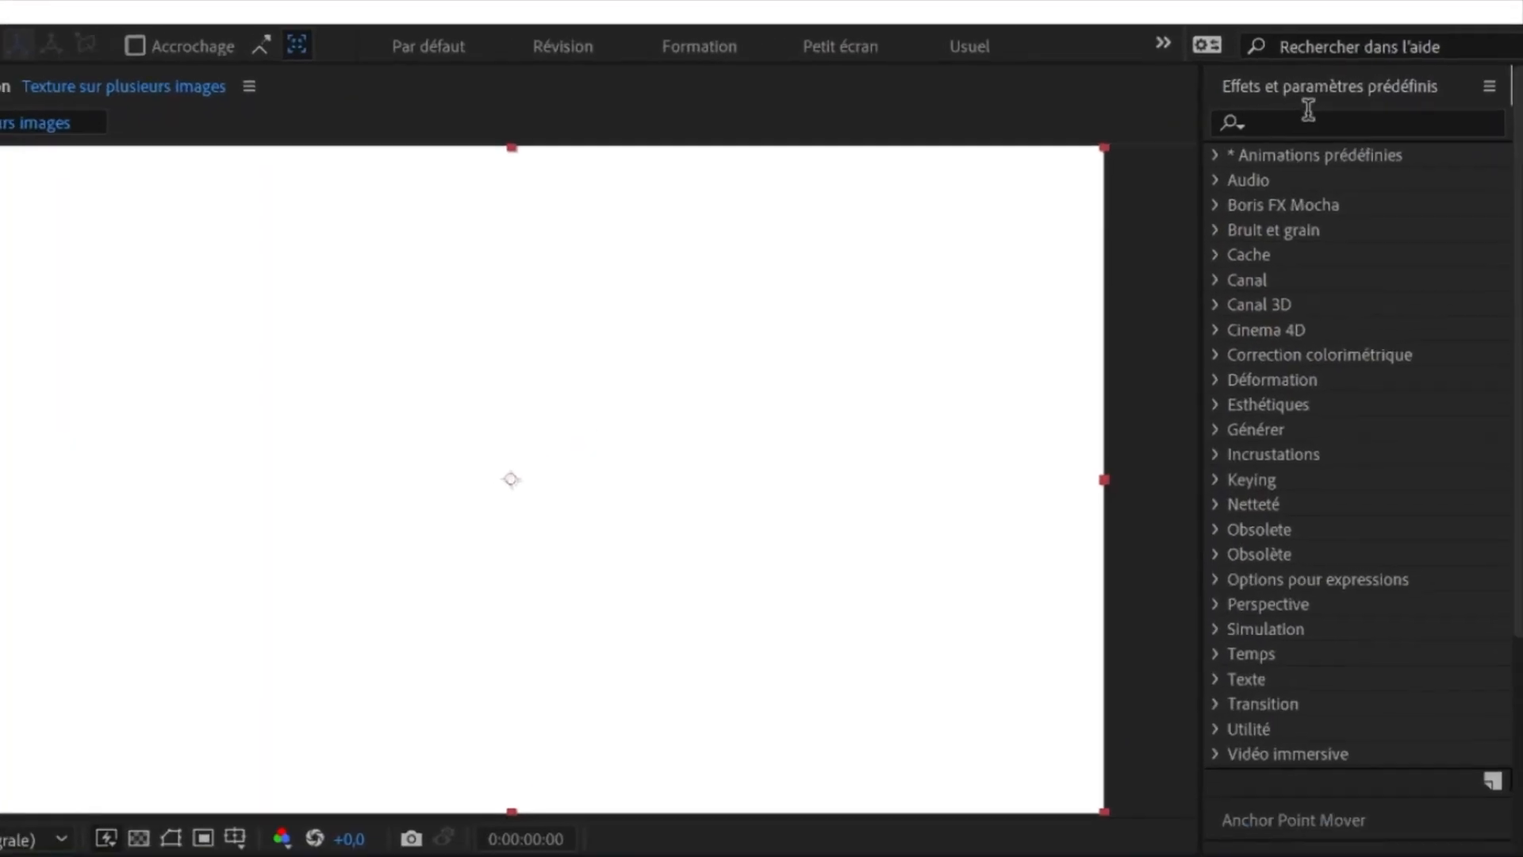
click(1372, 83)
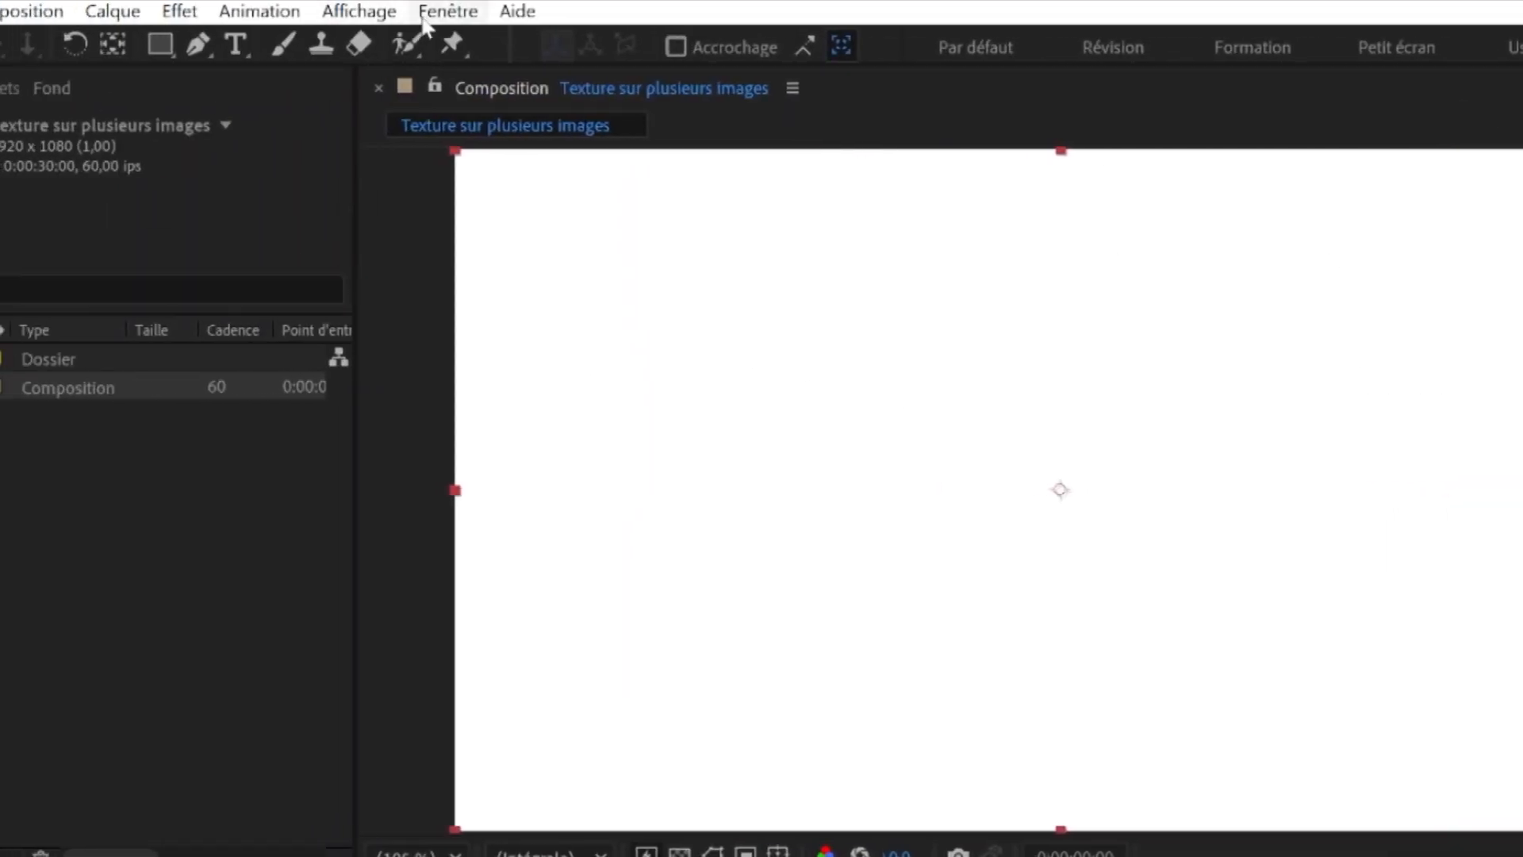
click(425, 20)
click(591, 478)
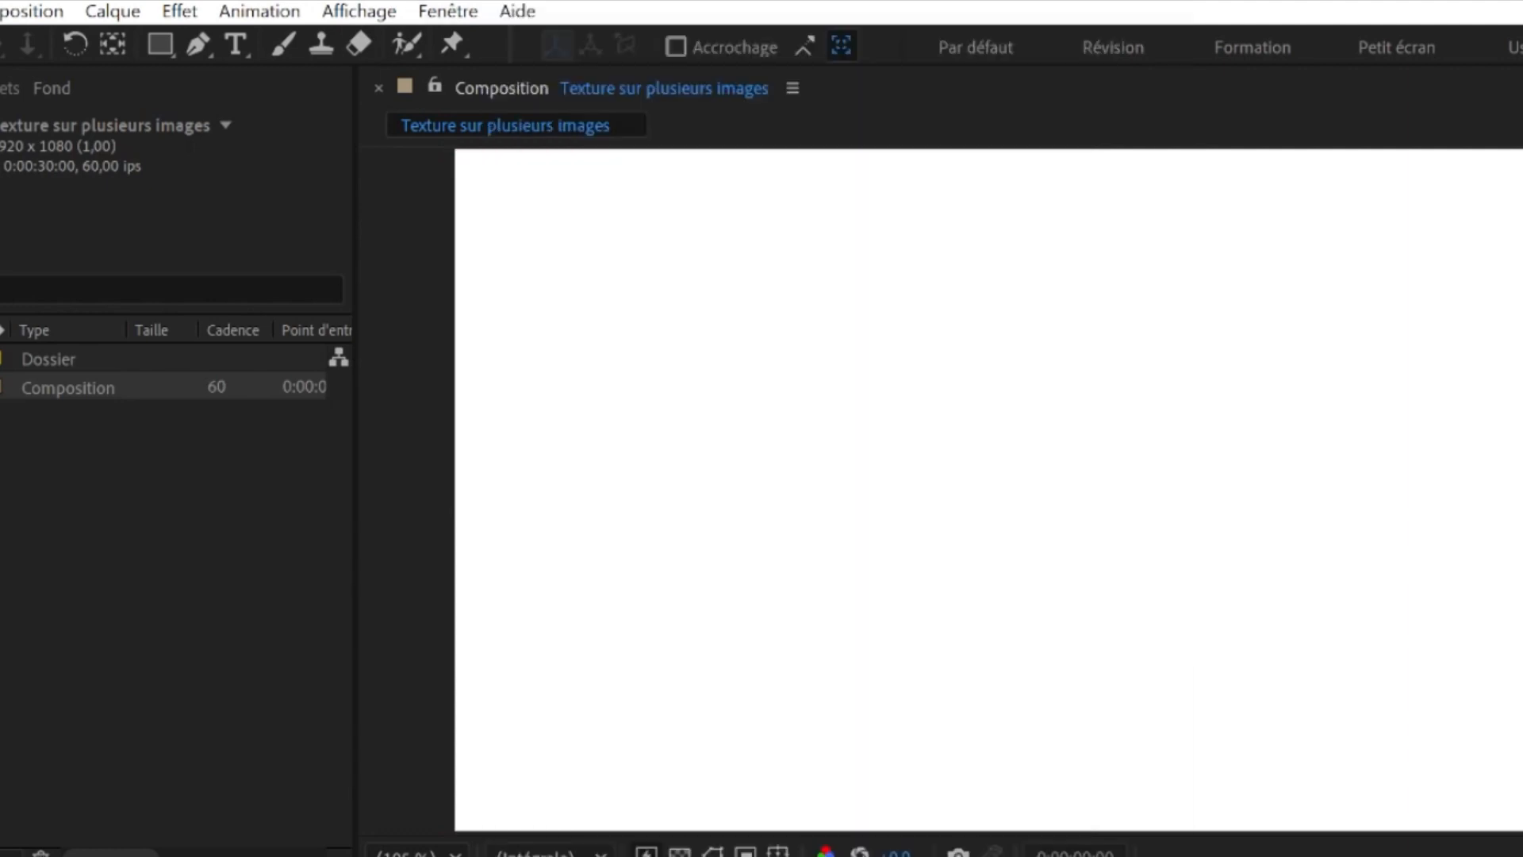
text(gamme des)
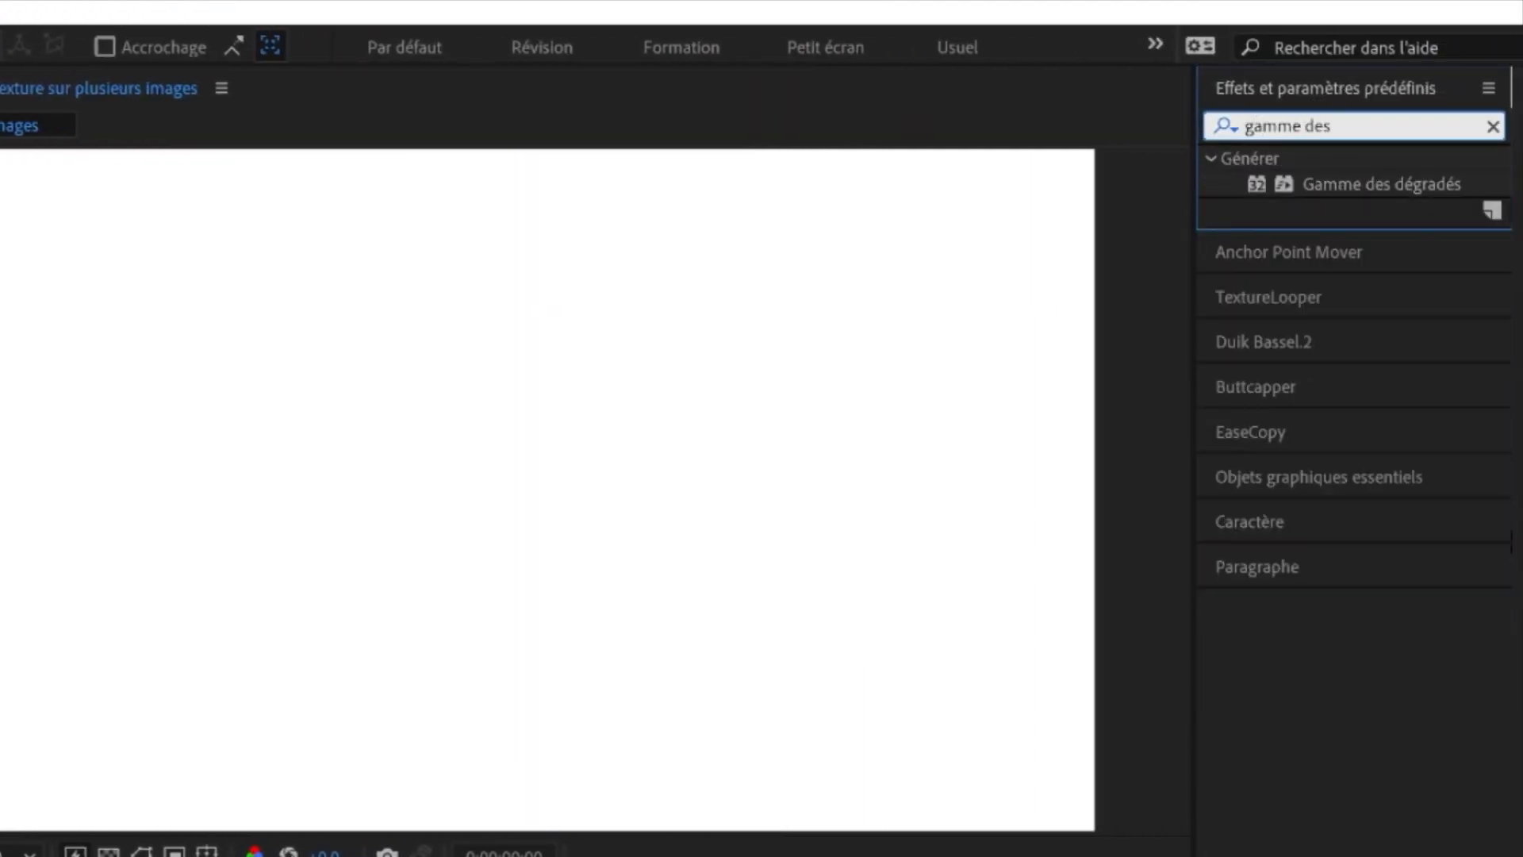
click(490, 855)
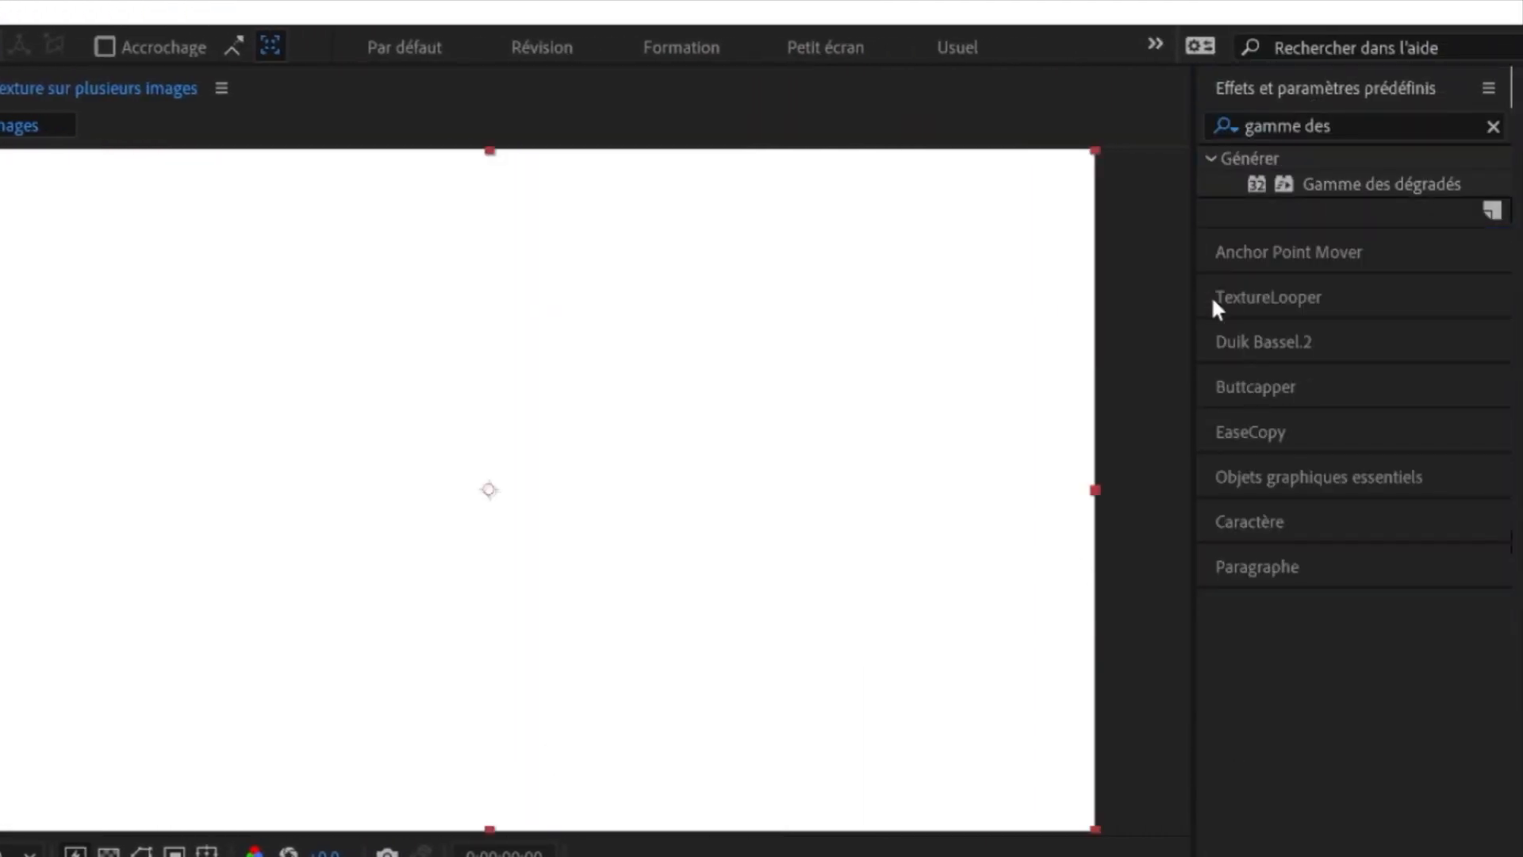
double_click(1336, 184)
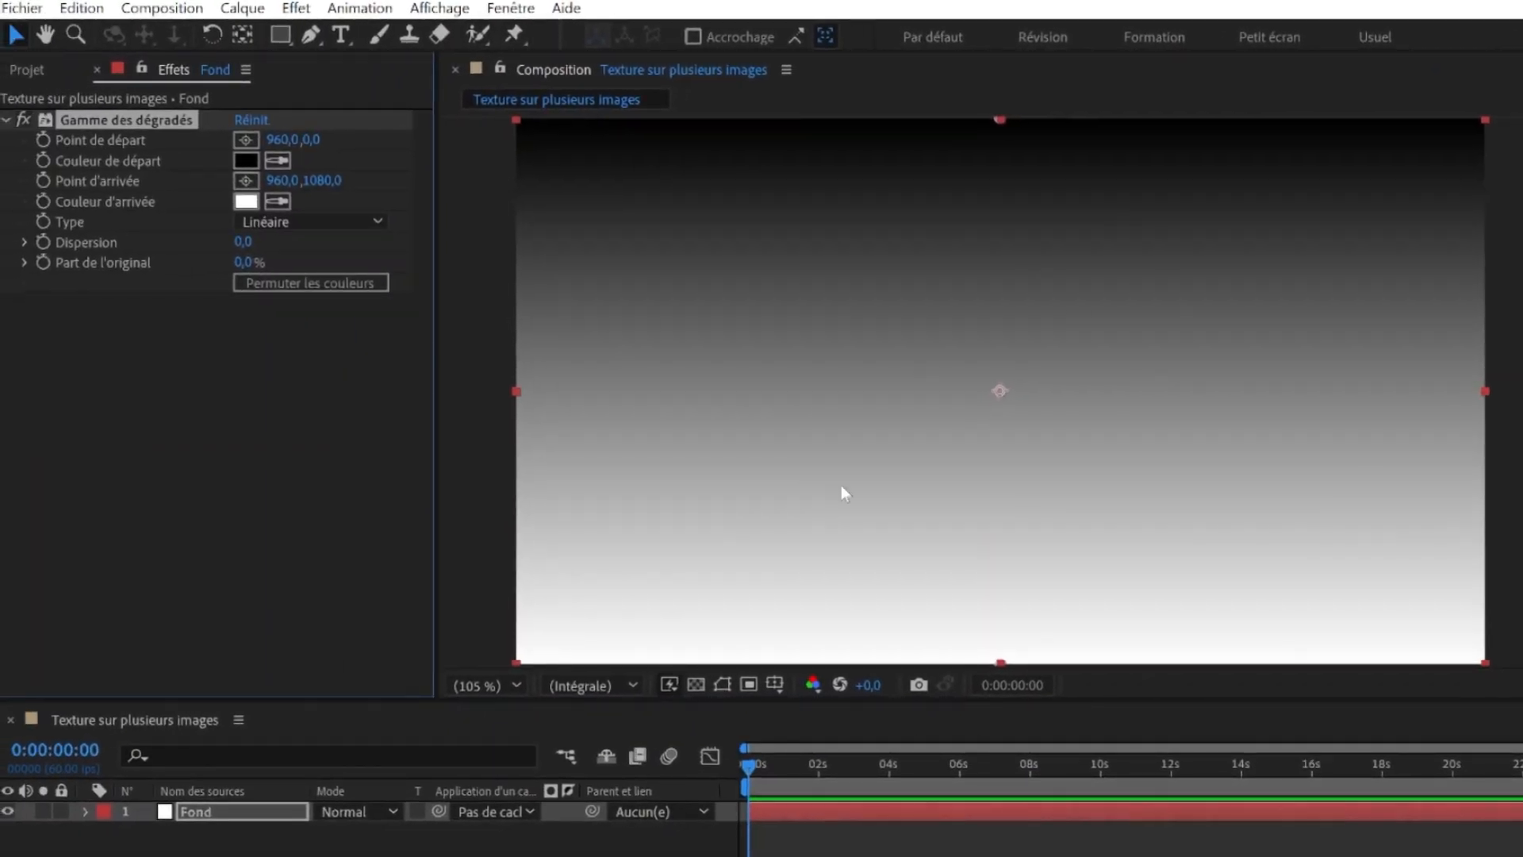
Step: Set the gradient's start colour to the copied orange and its end colour to A12314
click(317, 452)
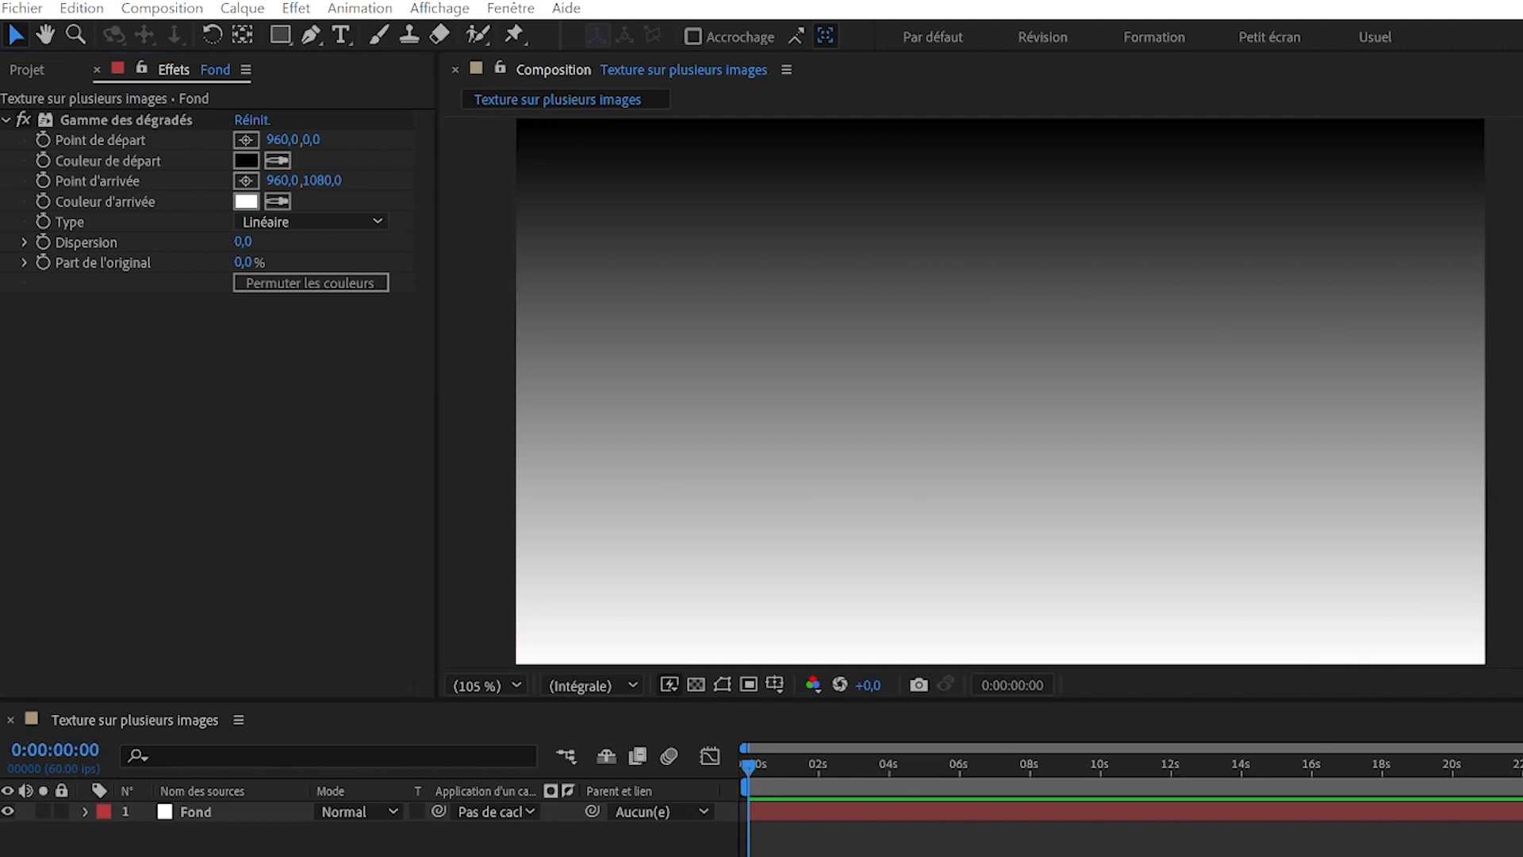
key(alt+Tab)
click(259, 368)
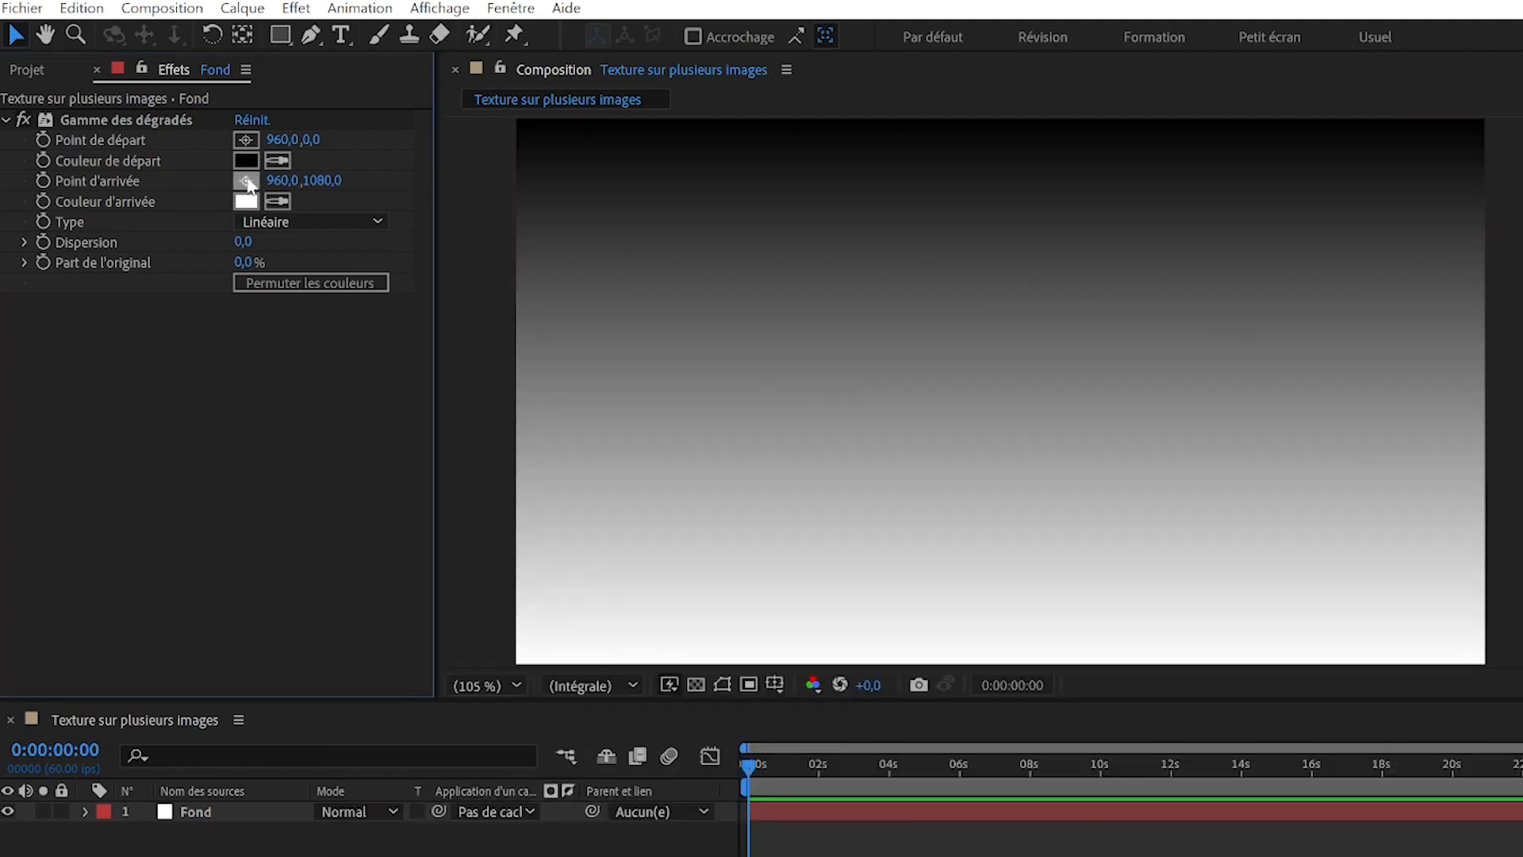
click(246, 160)
key(ctrl+v)
click(1041, 466)
click(246, 201)
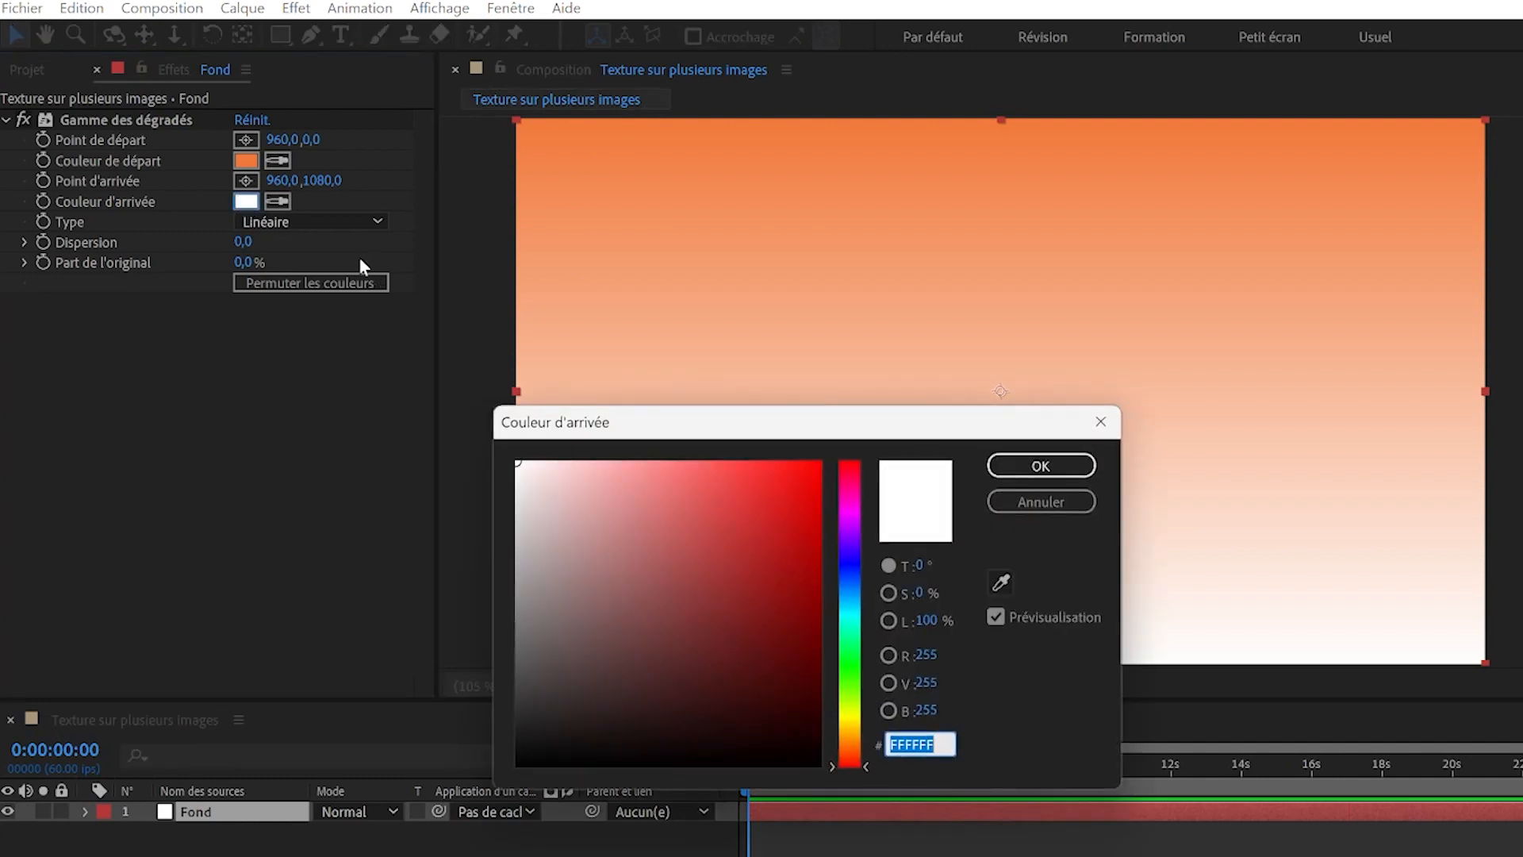
text(A12314)
click(1047, 470)
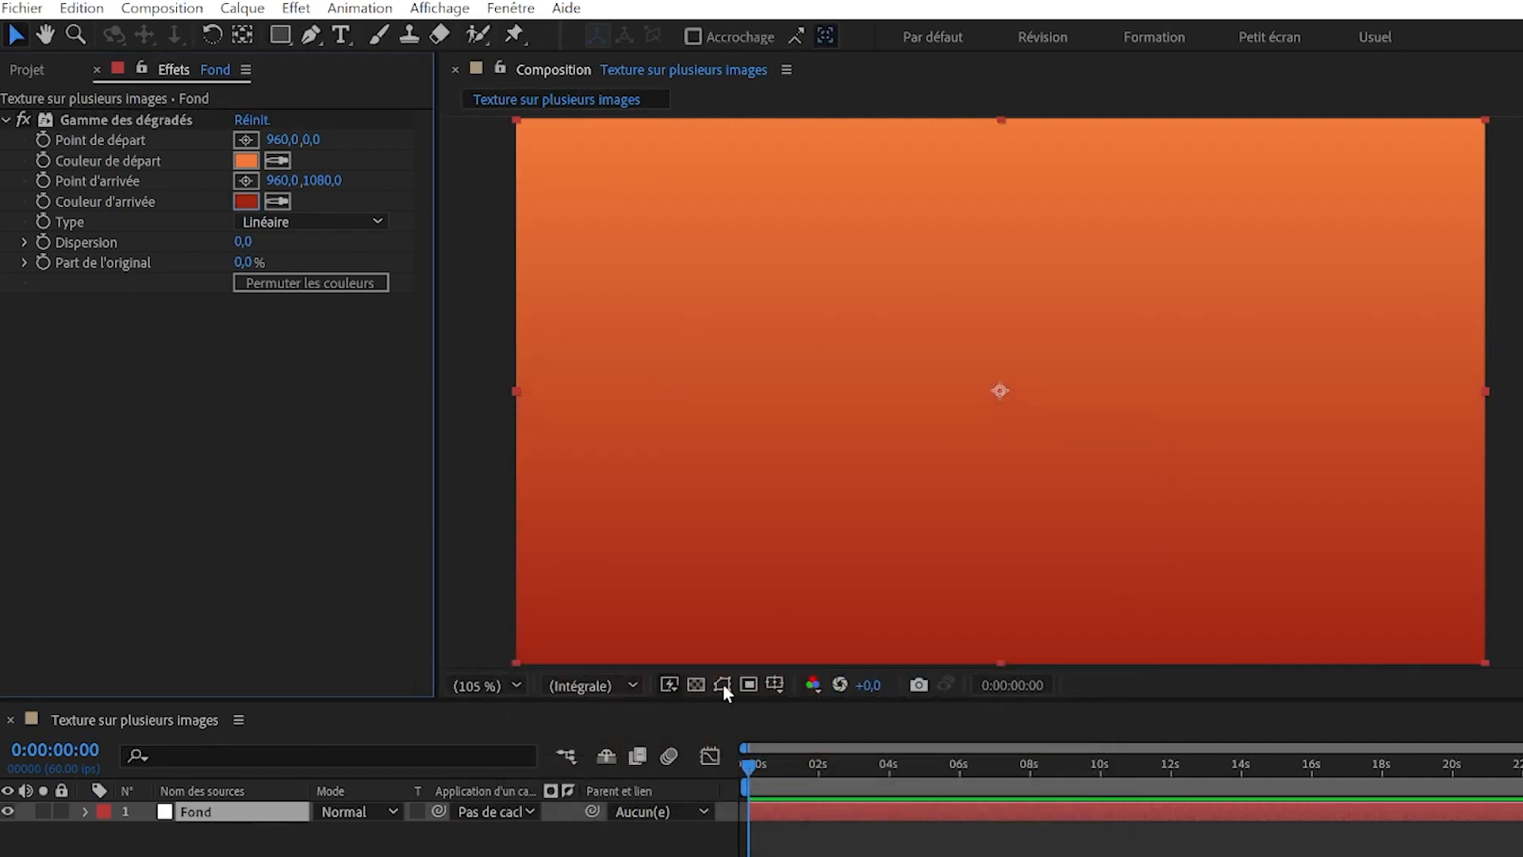
click(1038, 736)
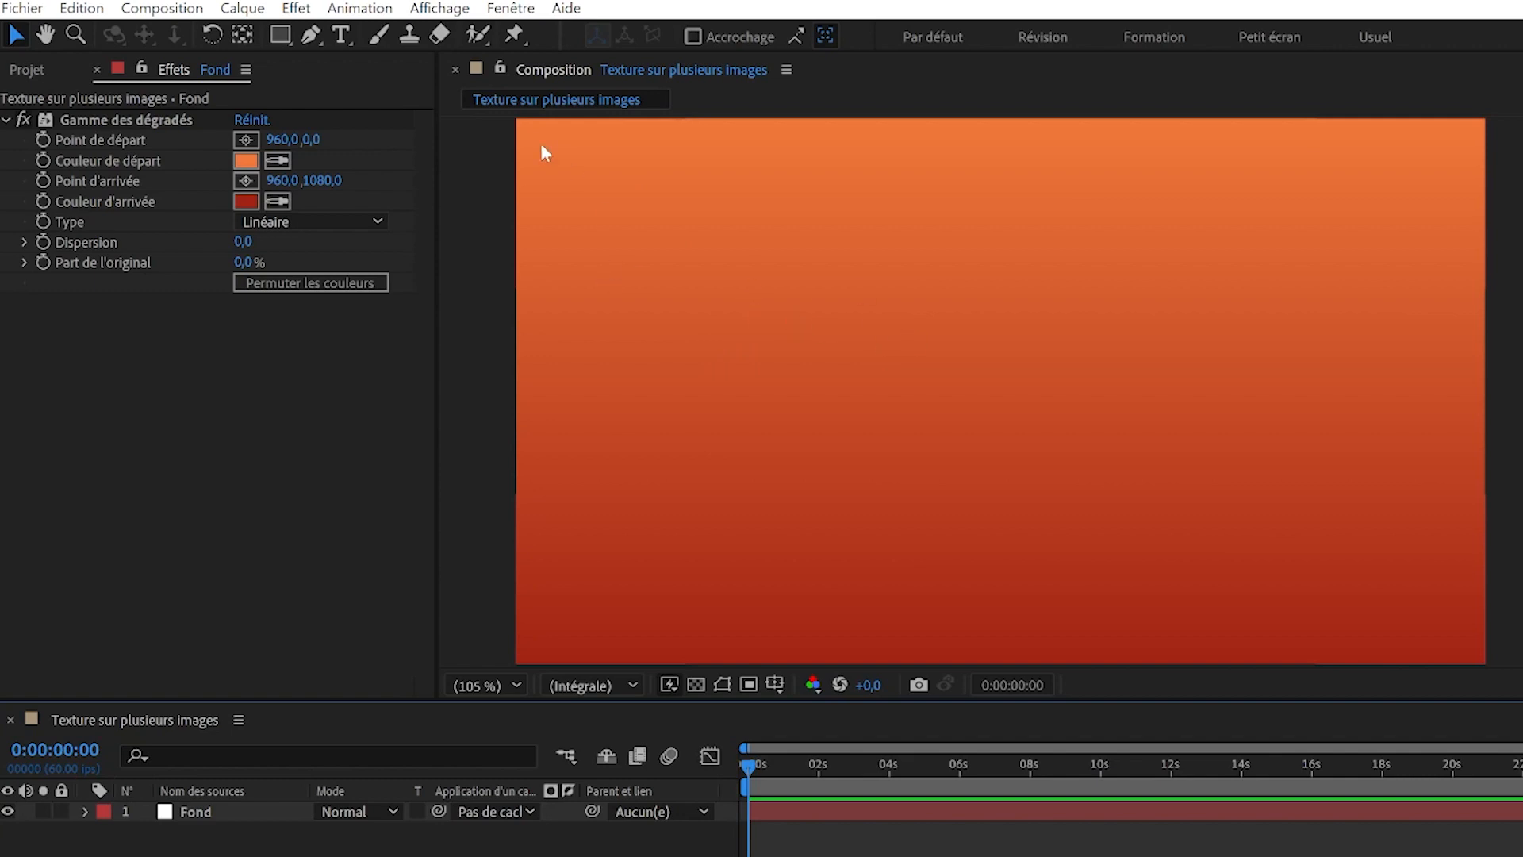
Step: Move the gradient's start point to the composition's top-left corner and set its X coordinate to exactly 0
click(1000, 143)
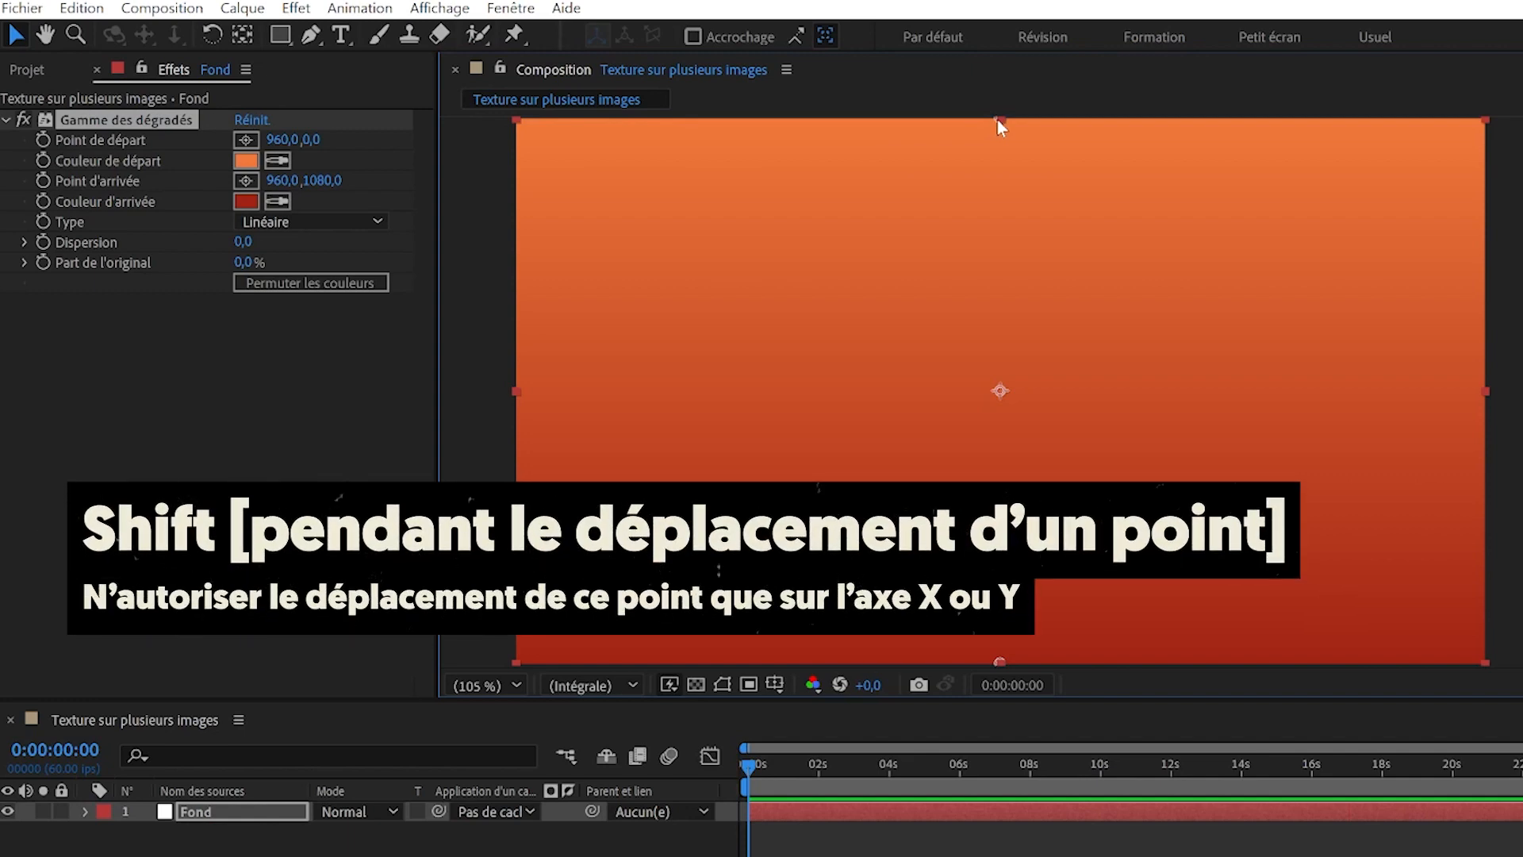
drag(997, 120, 511, 130)
click(272, 143)
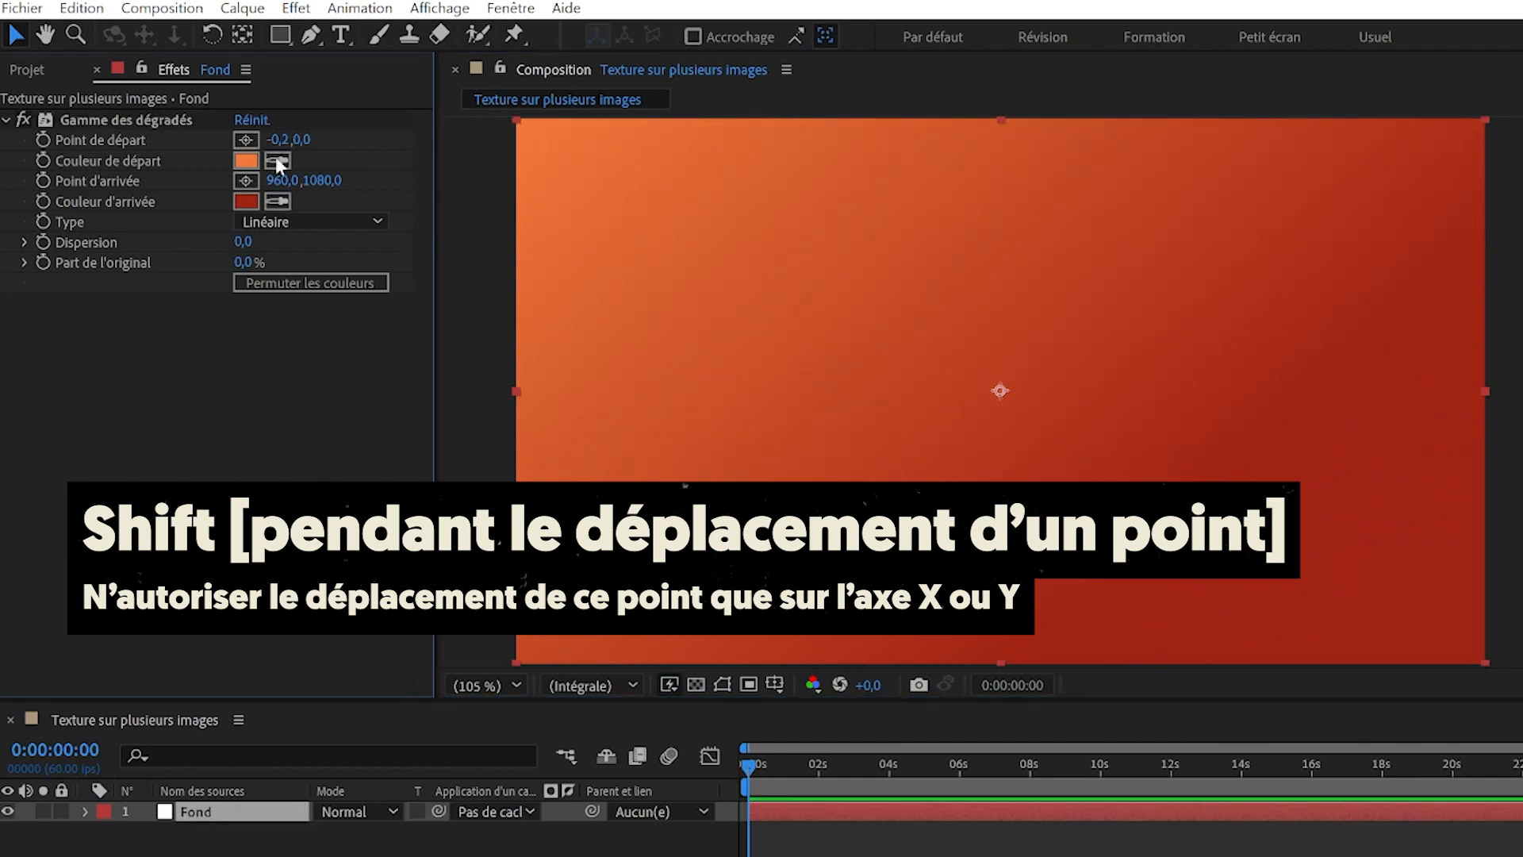
click(277, 140)
text(0)
key(Return)
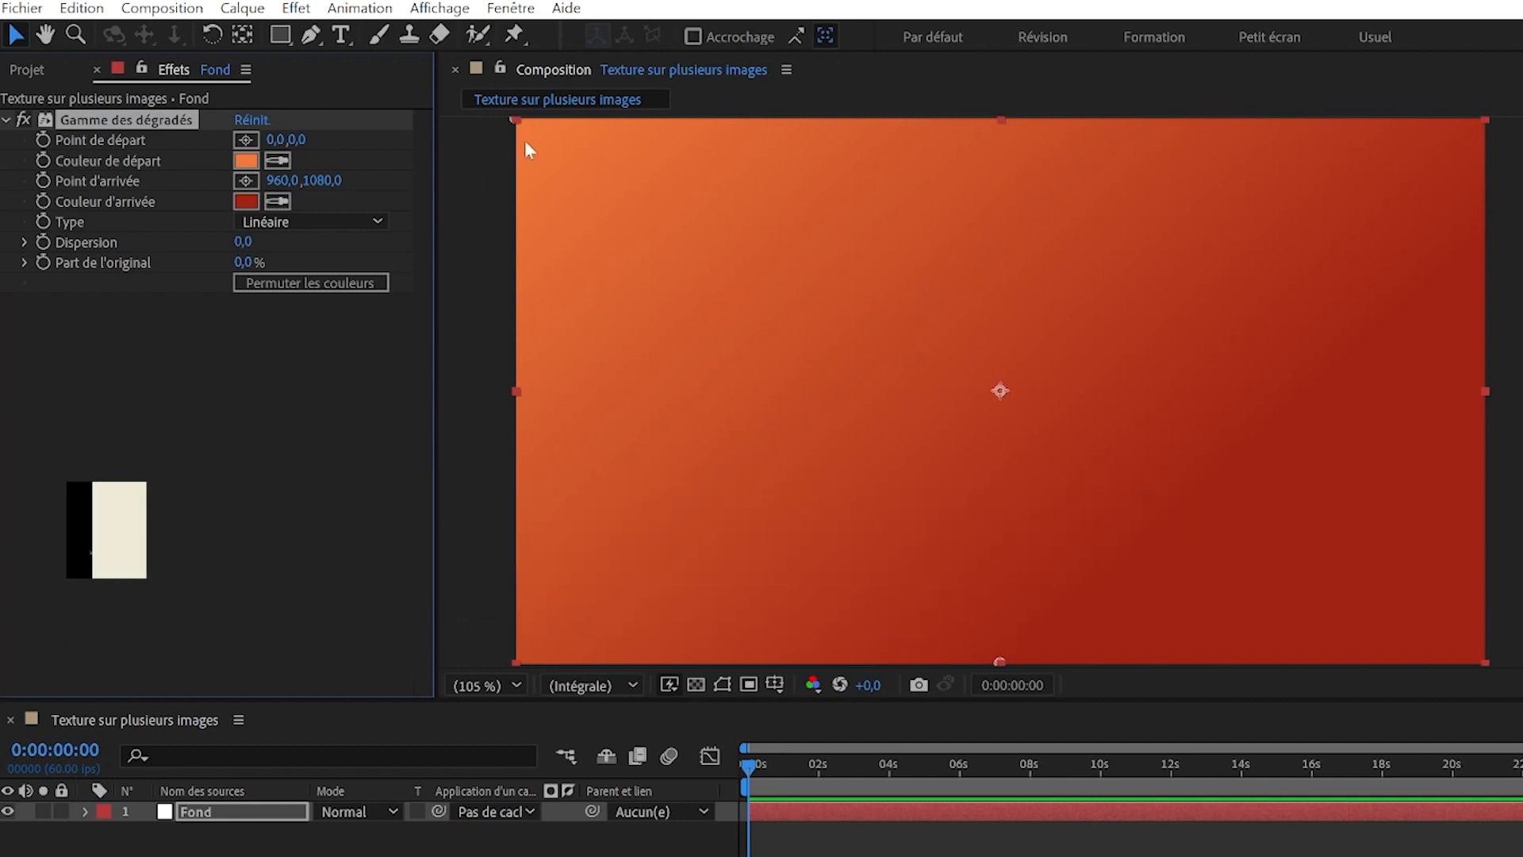
Step: Move the gradient's end point to the composition's bottom-right corner and set its X coordinate to exactly 1920
click(996, 658)
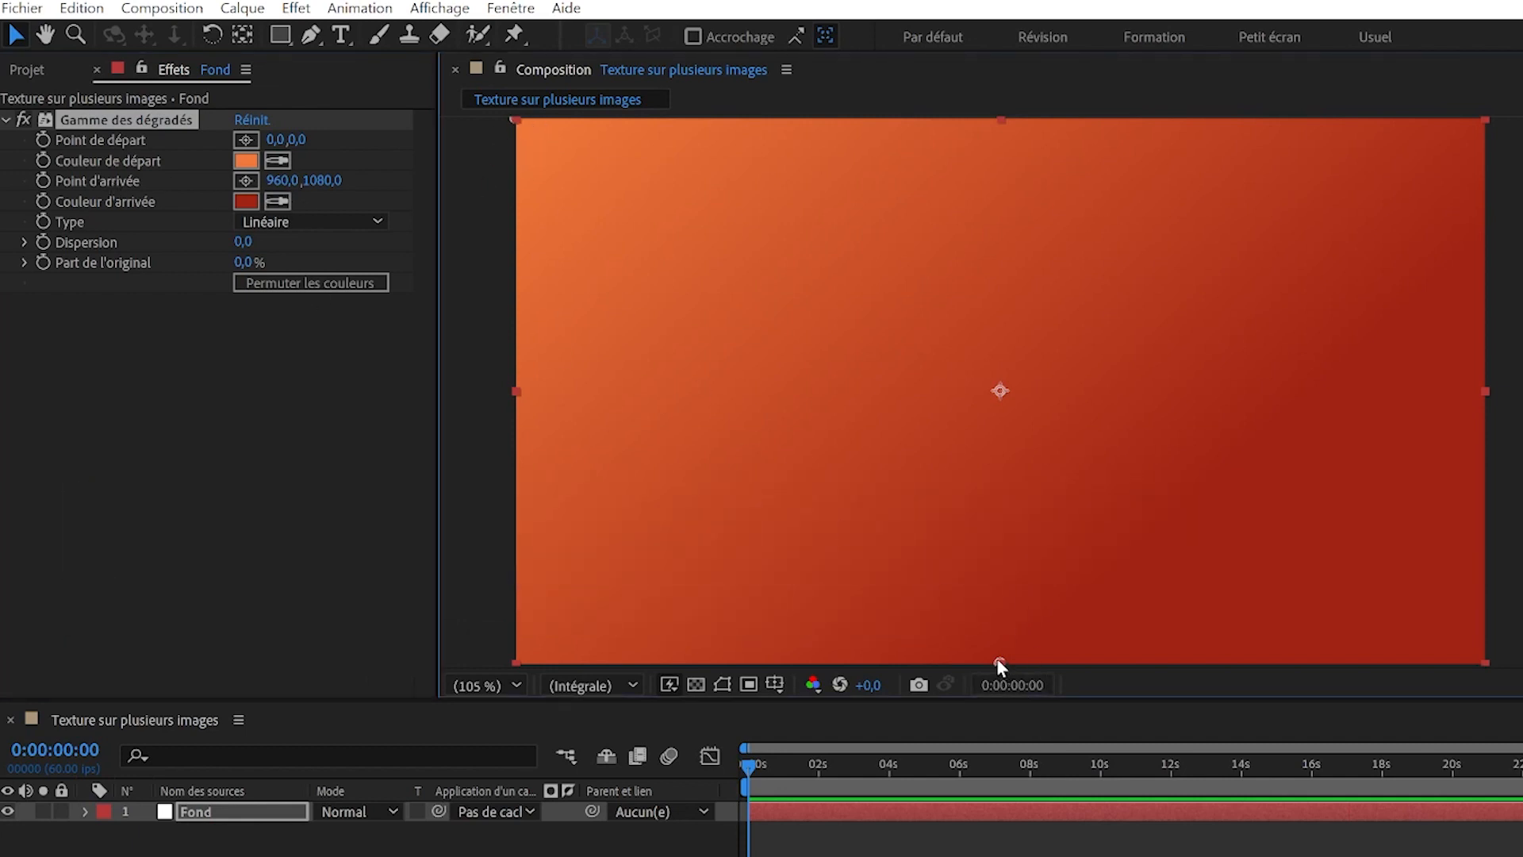
drag(996, 658, 1482, 673)
click(280, 181)
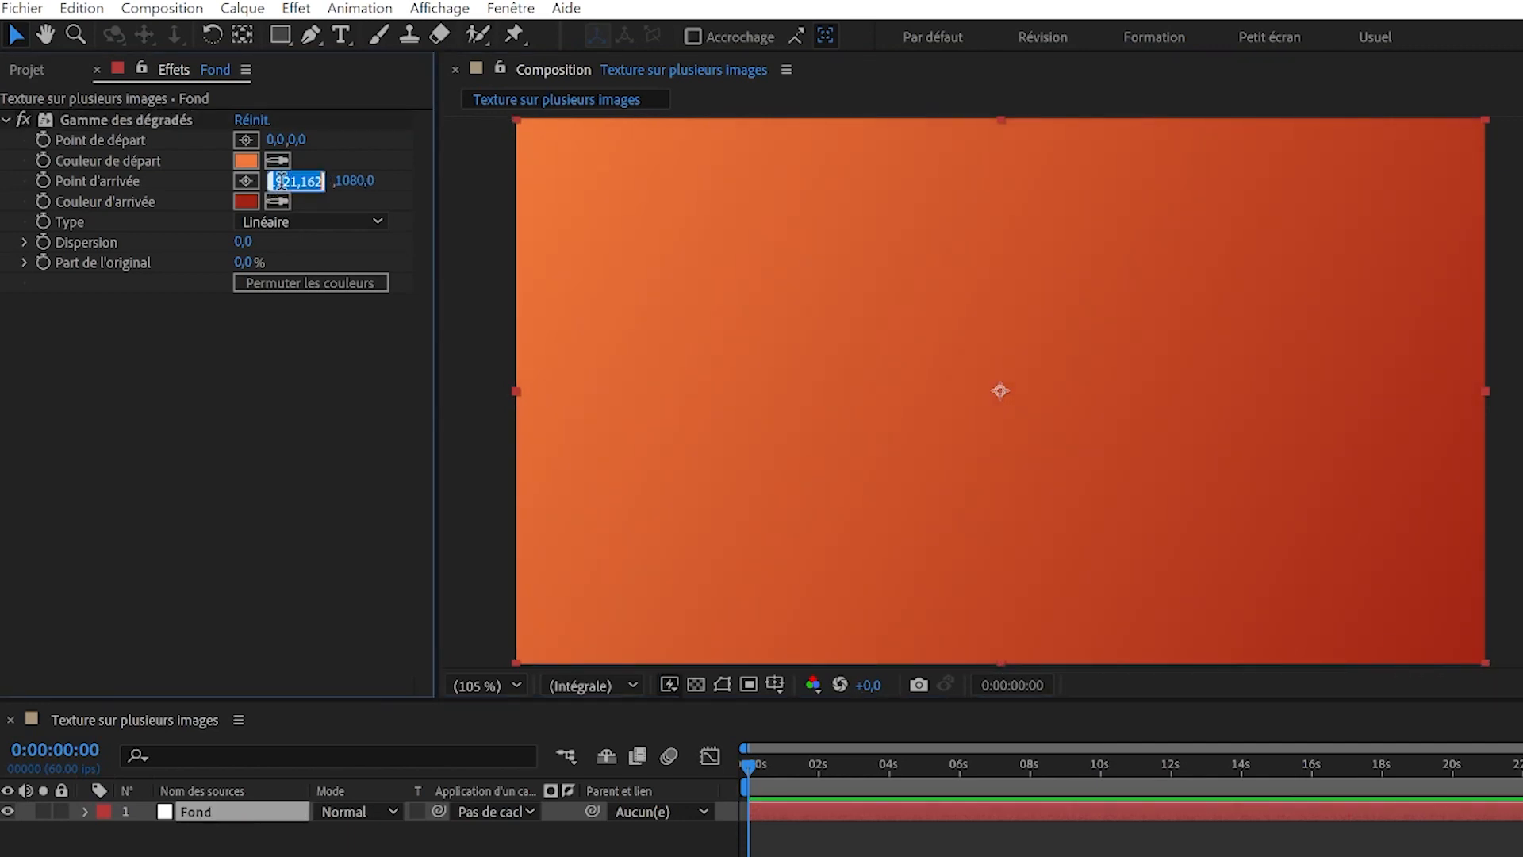
text(1920)
key(Return)
click(841, 839)
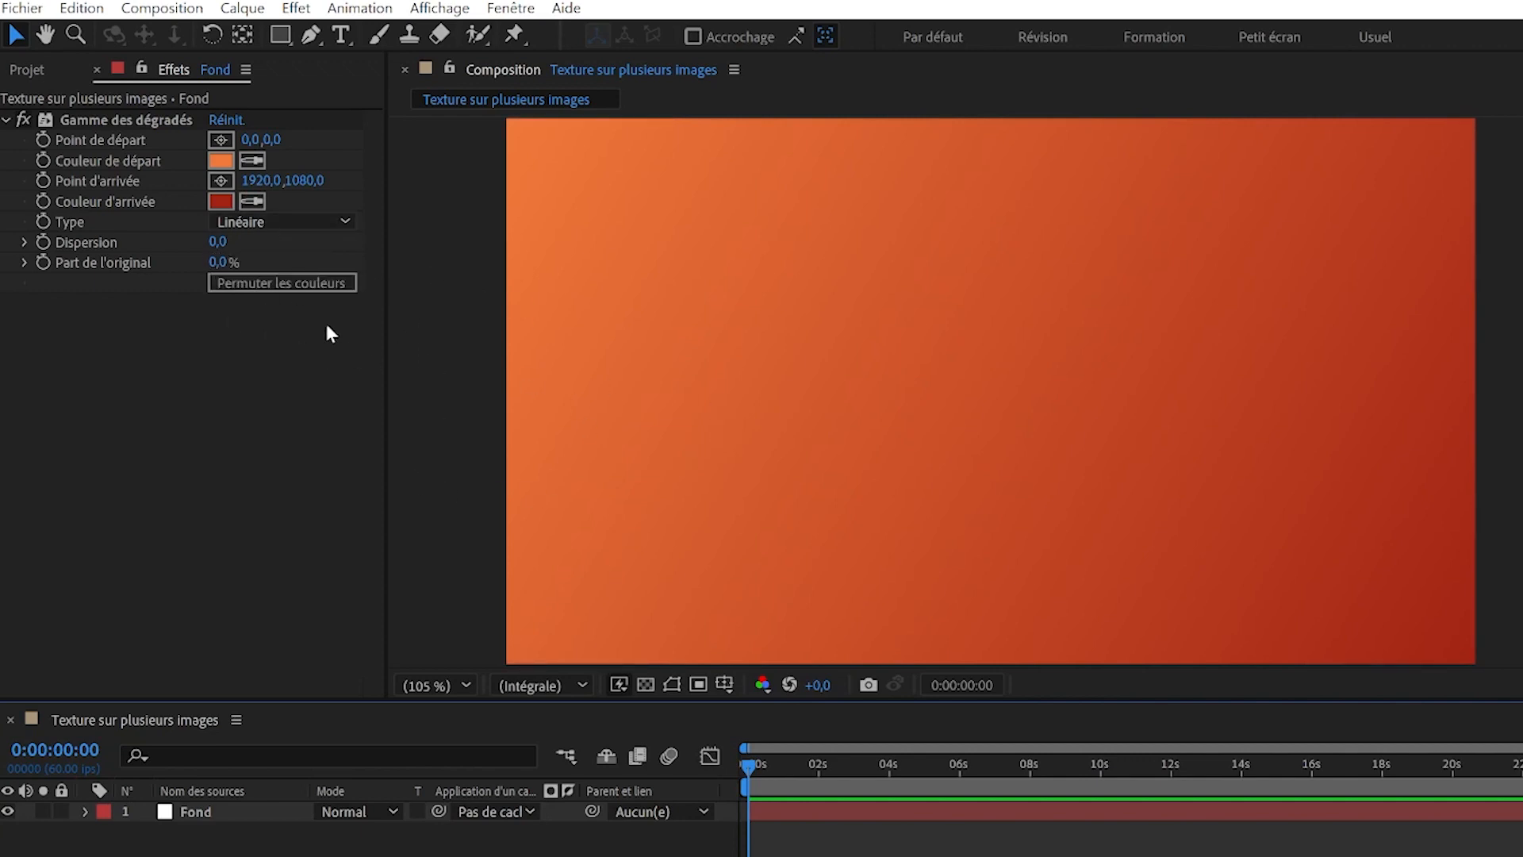
Step: Set the gradient's Dispersion to 512
drag(216, 241, 794, 259)
click(227, 243)
text(5)
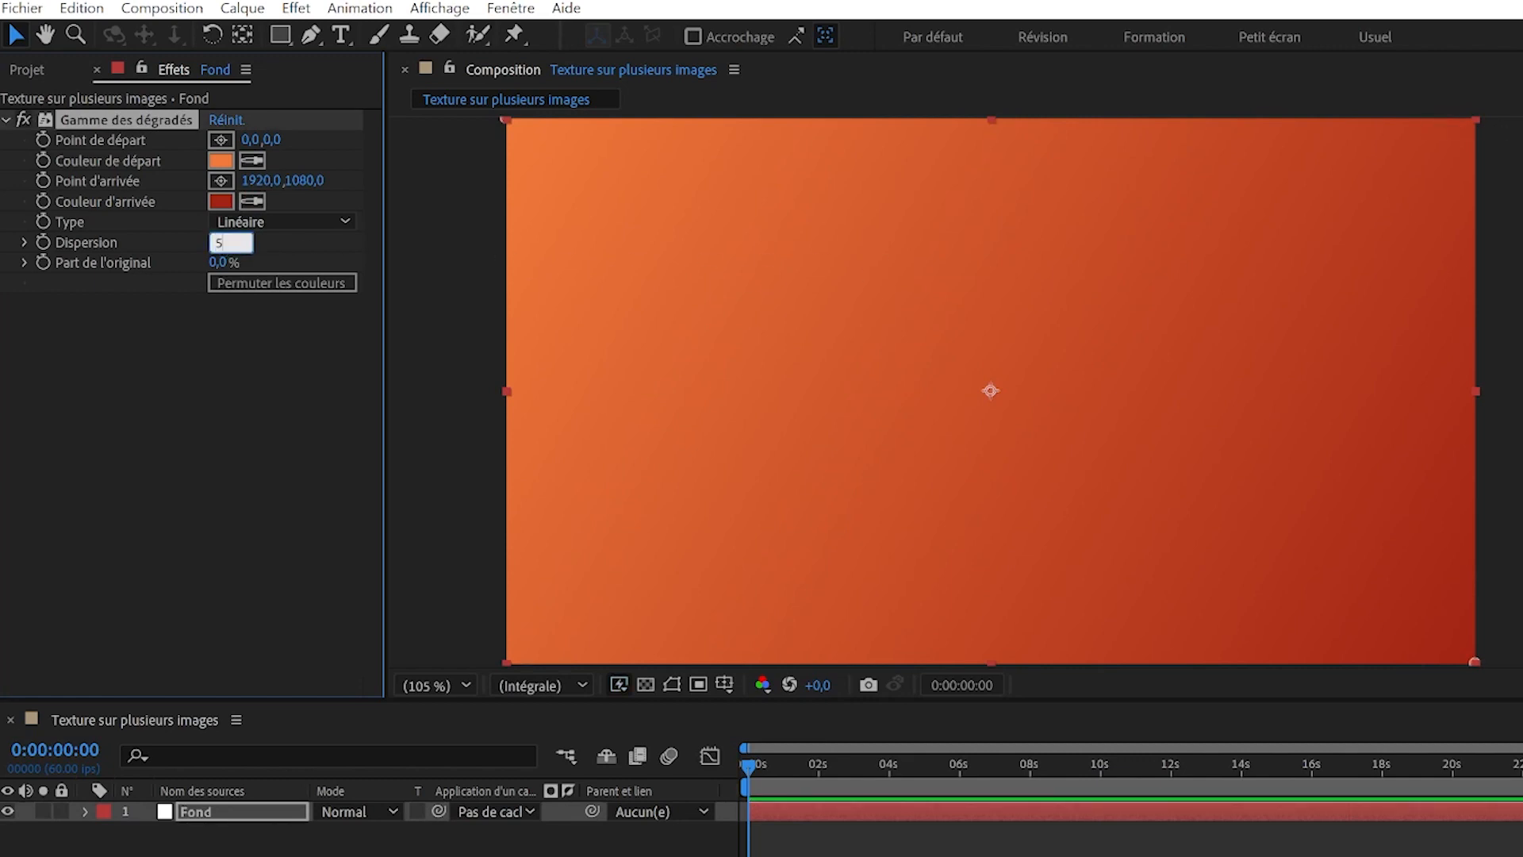
text(12)
key(Return)
click(413, 247)
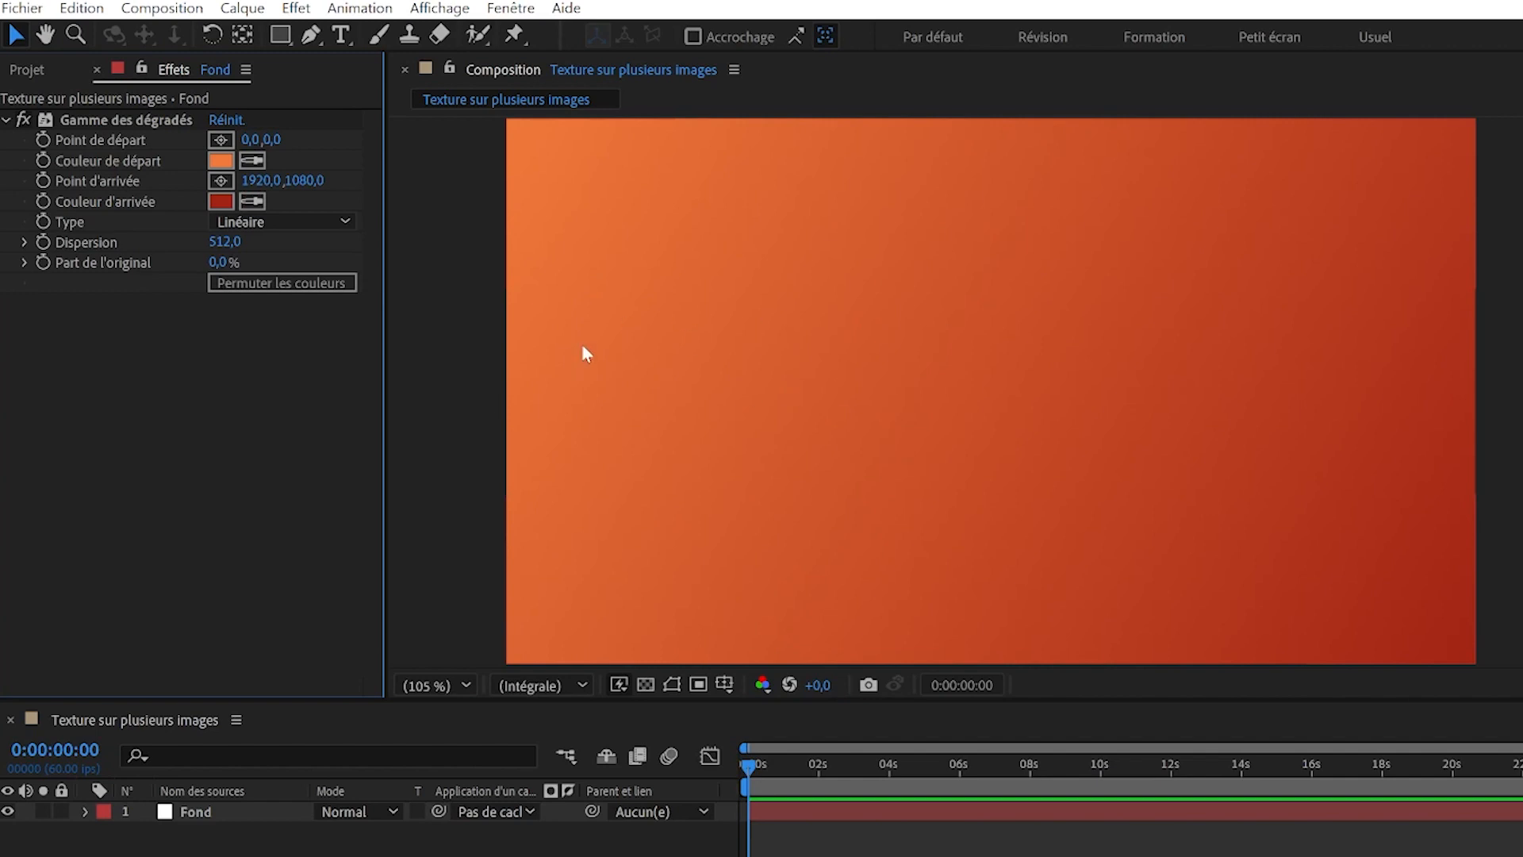
drag(748, 764, 845, 651)
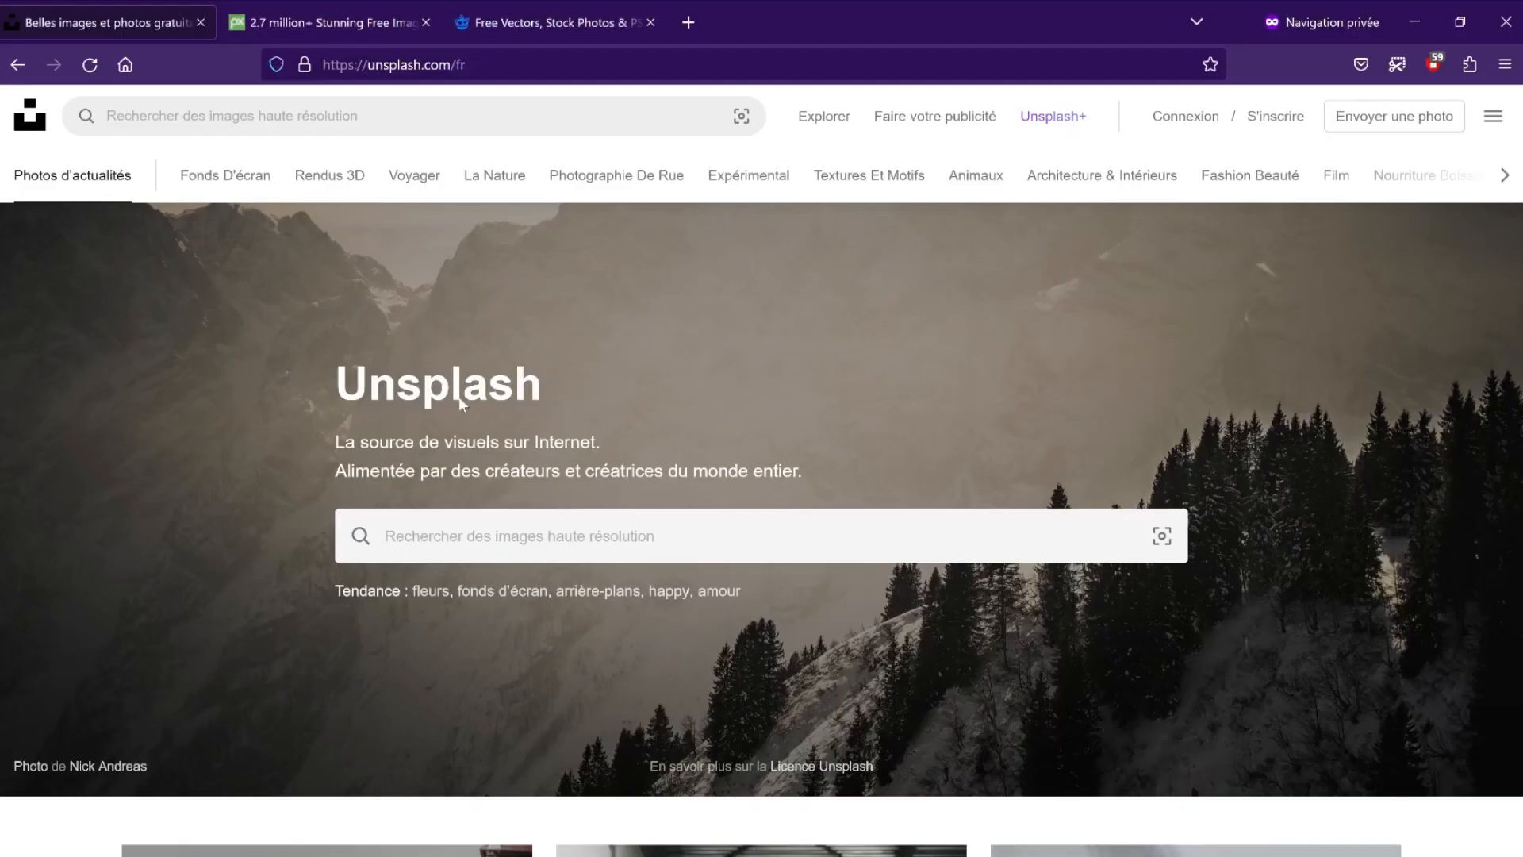
Step: Look through the Unsplash, Pixabay and free vector stock image sites open in the browser
key(ctrl+Tab)
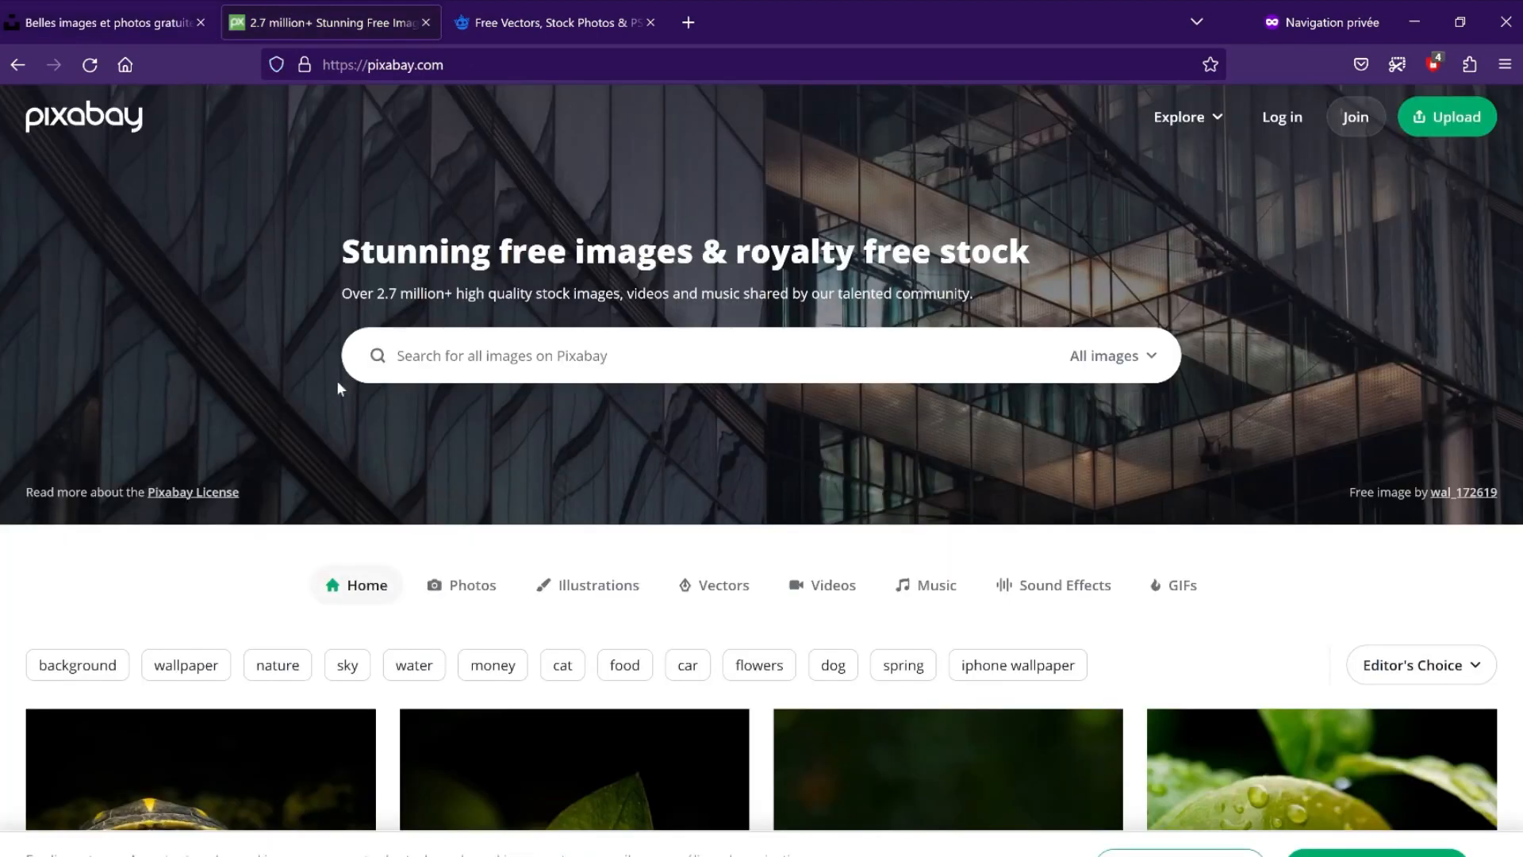
key(ctrl+Tab)
key(ctrl+shift+Tab)
key(ctrl+shift+Tab)
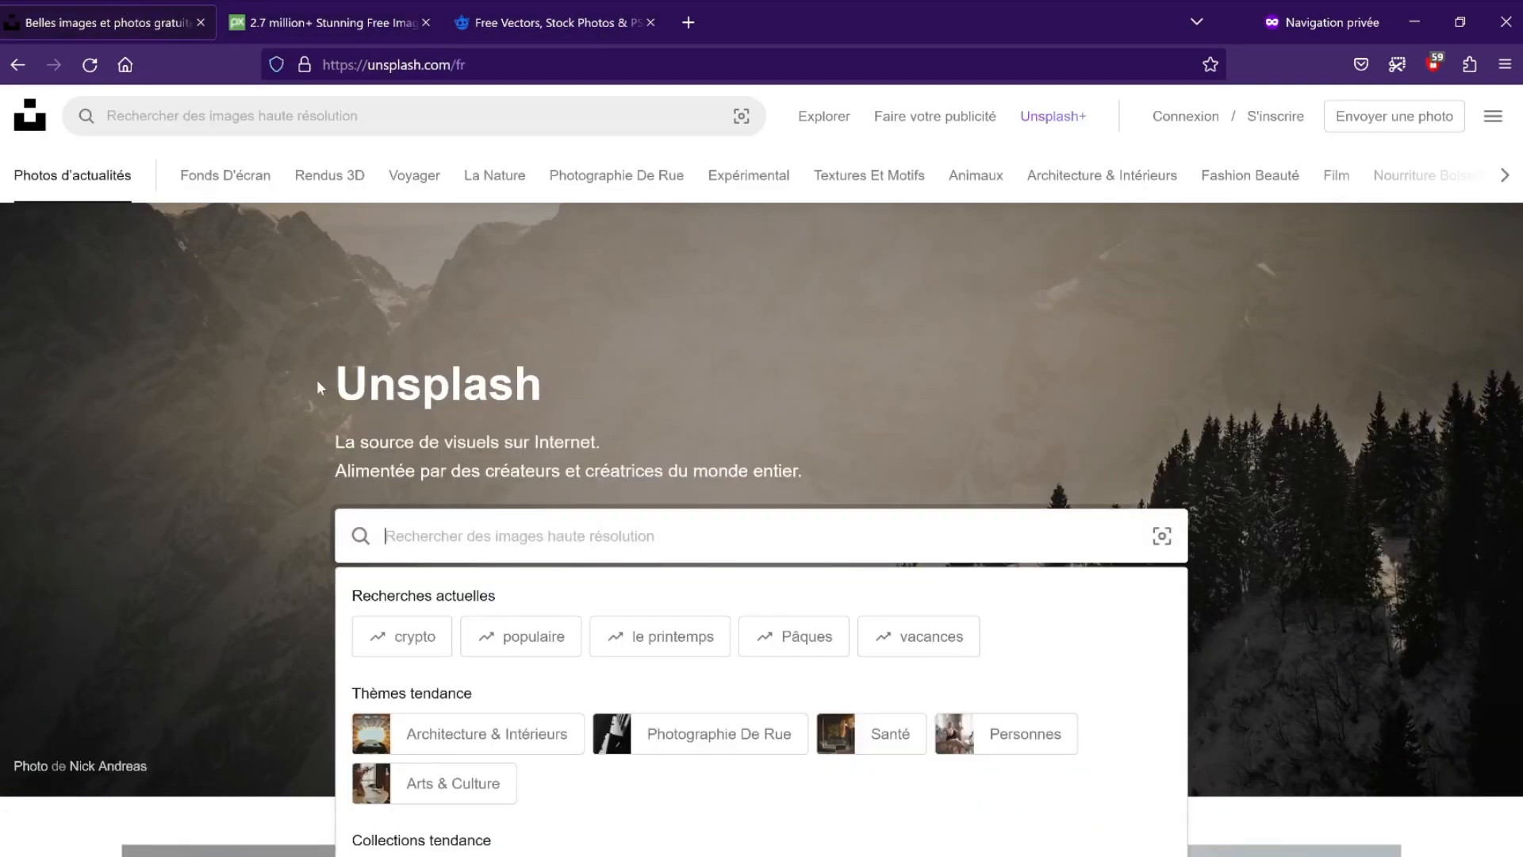
click(270, 422)
key(ctrl+Tab)
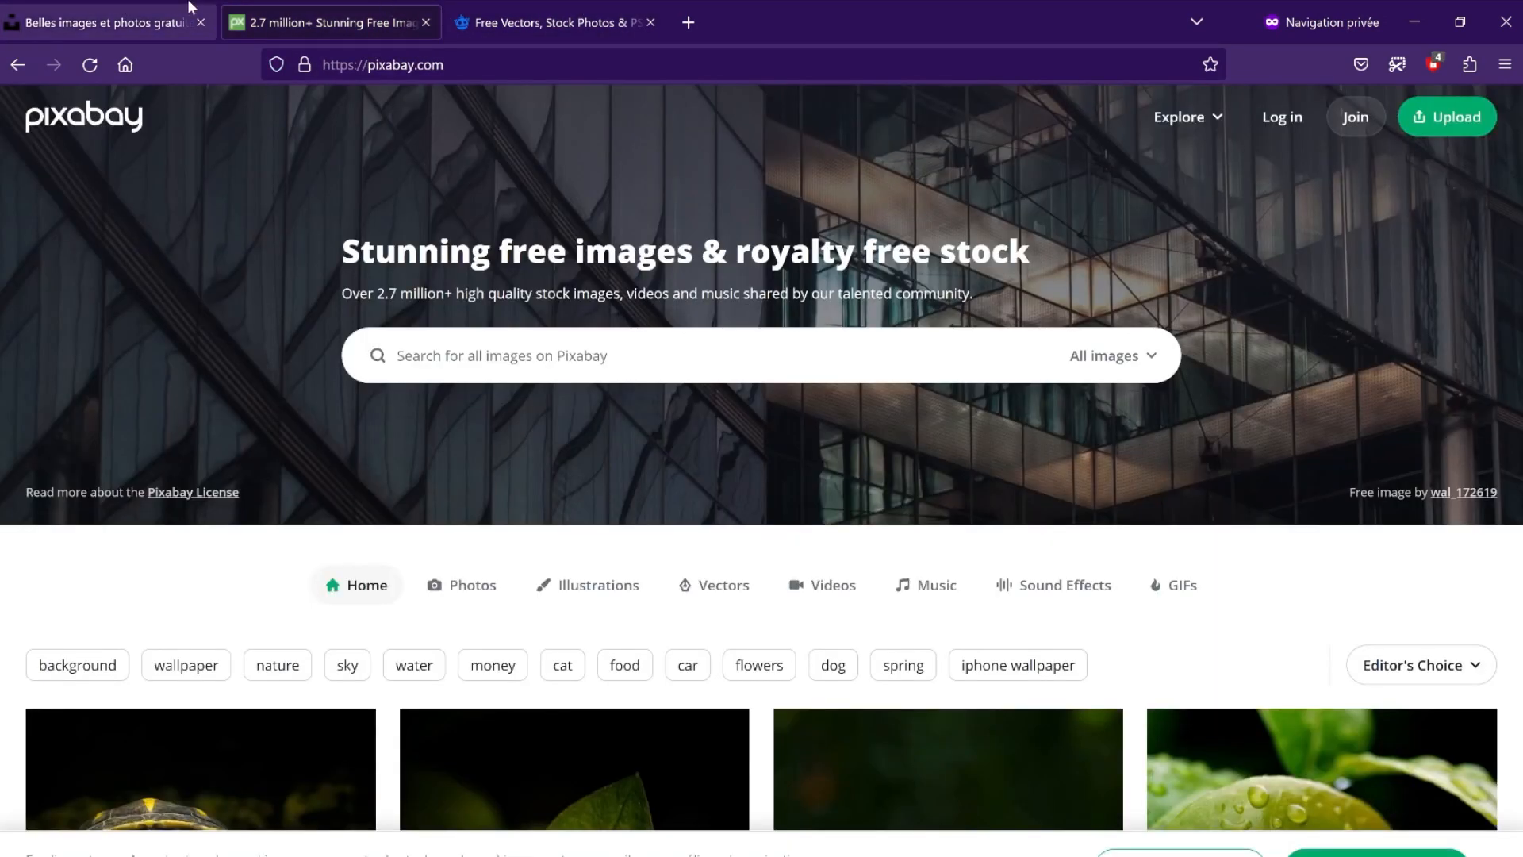
Step: Search Unsplash for "paper texture" and browse the image results
key(ctrl+shift+Tab)
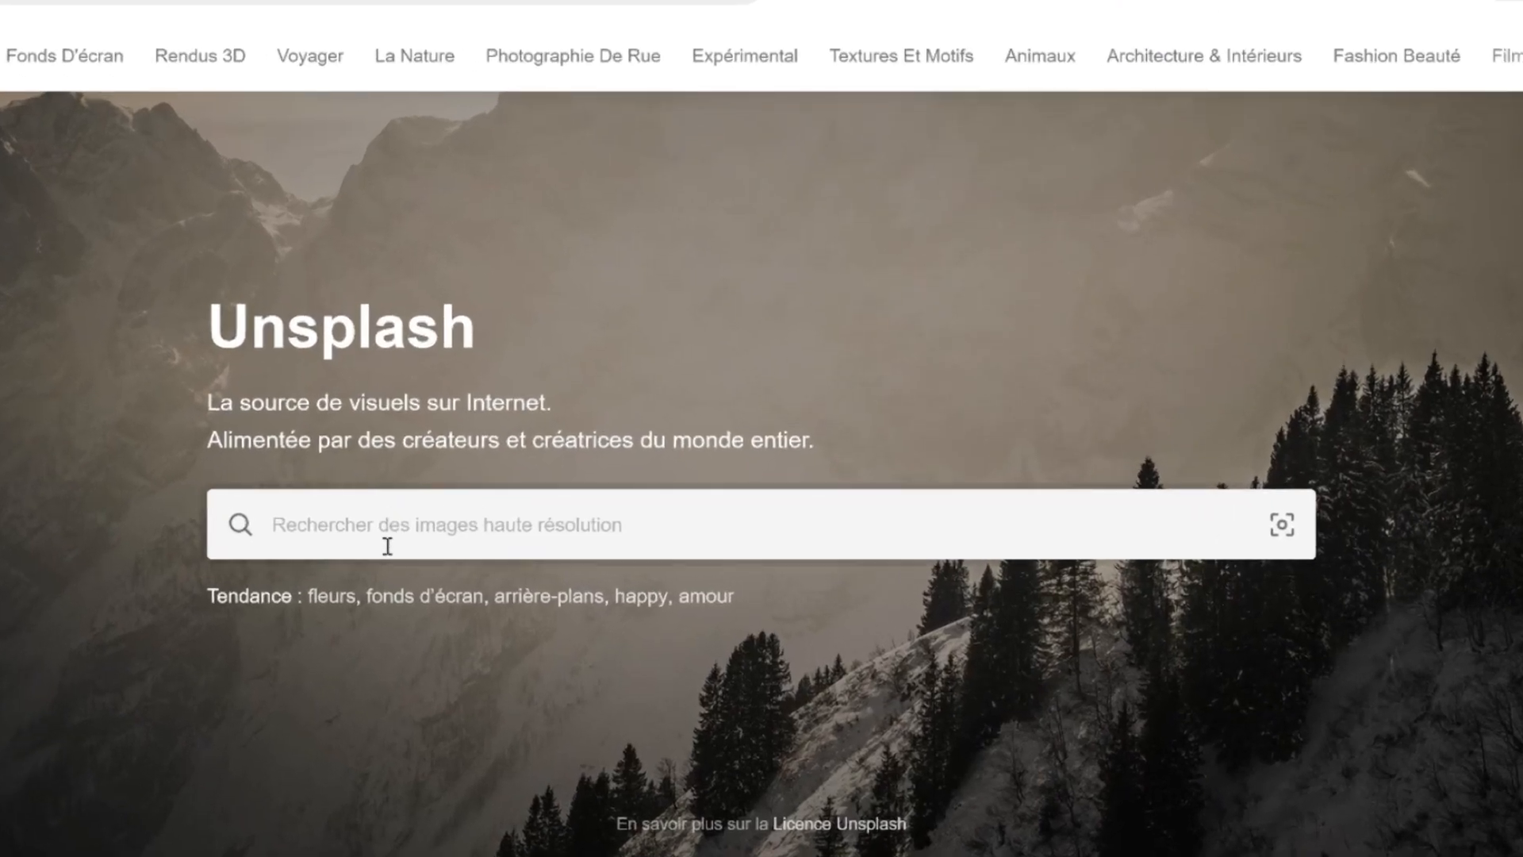
click(474, 551)
text(paper texture)
key(Return)
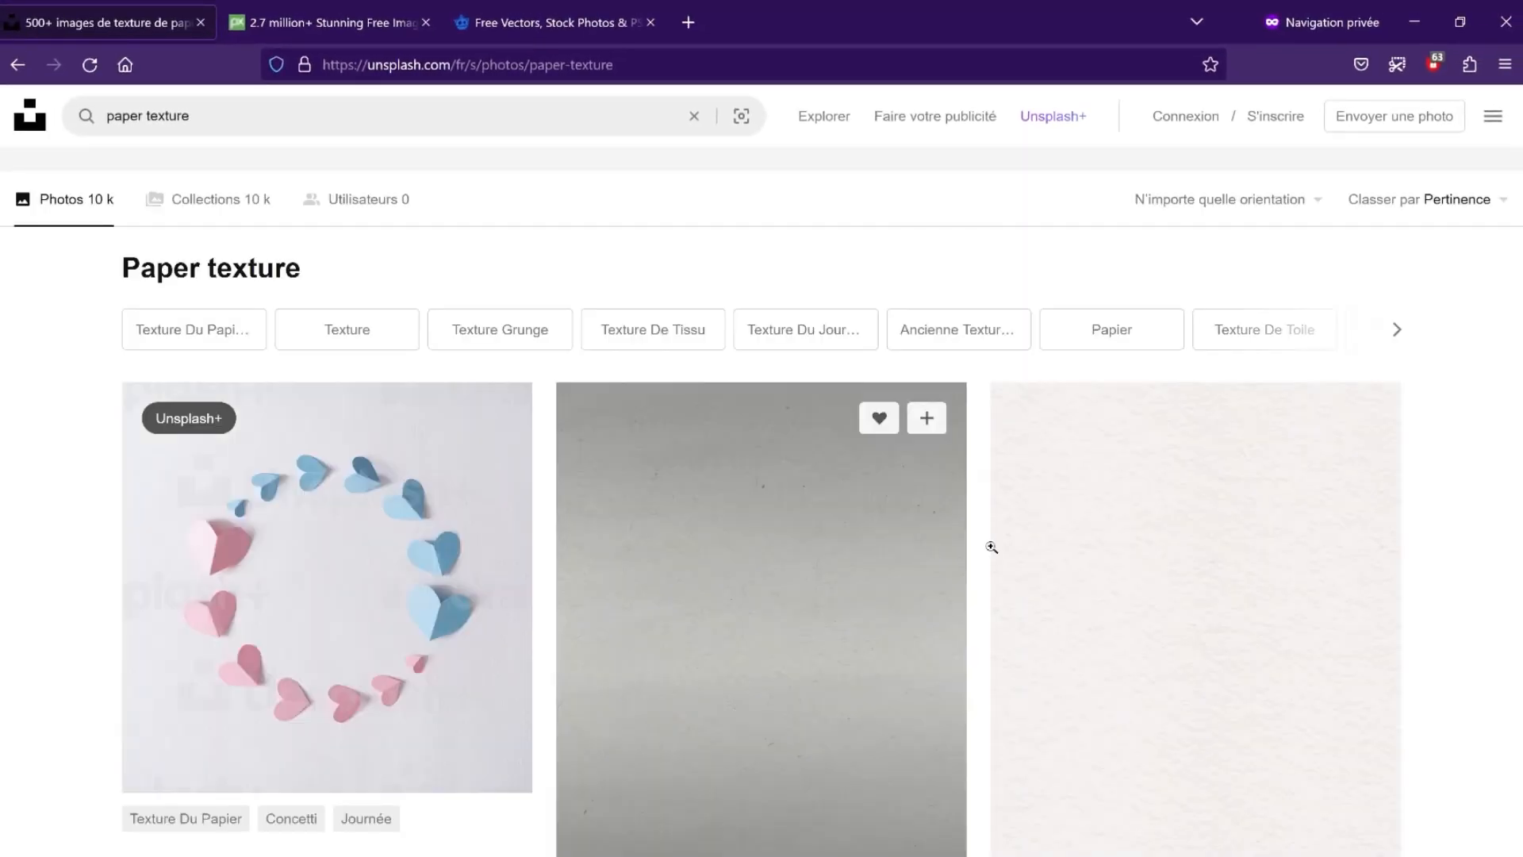
scroll(992, 547, down, 15)
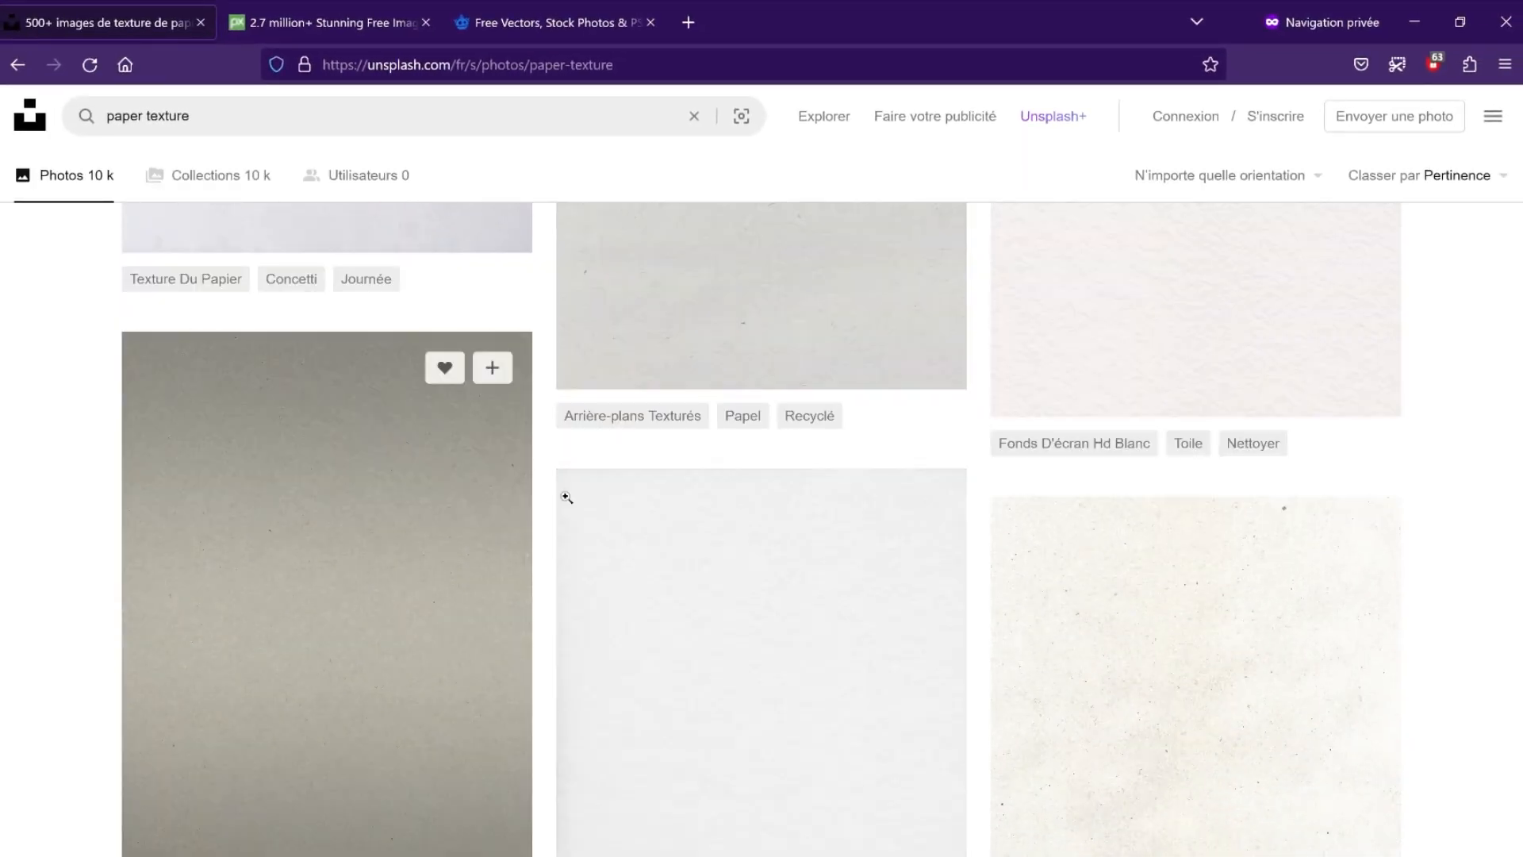
scroll(774, 503, down, 10)
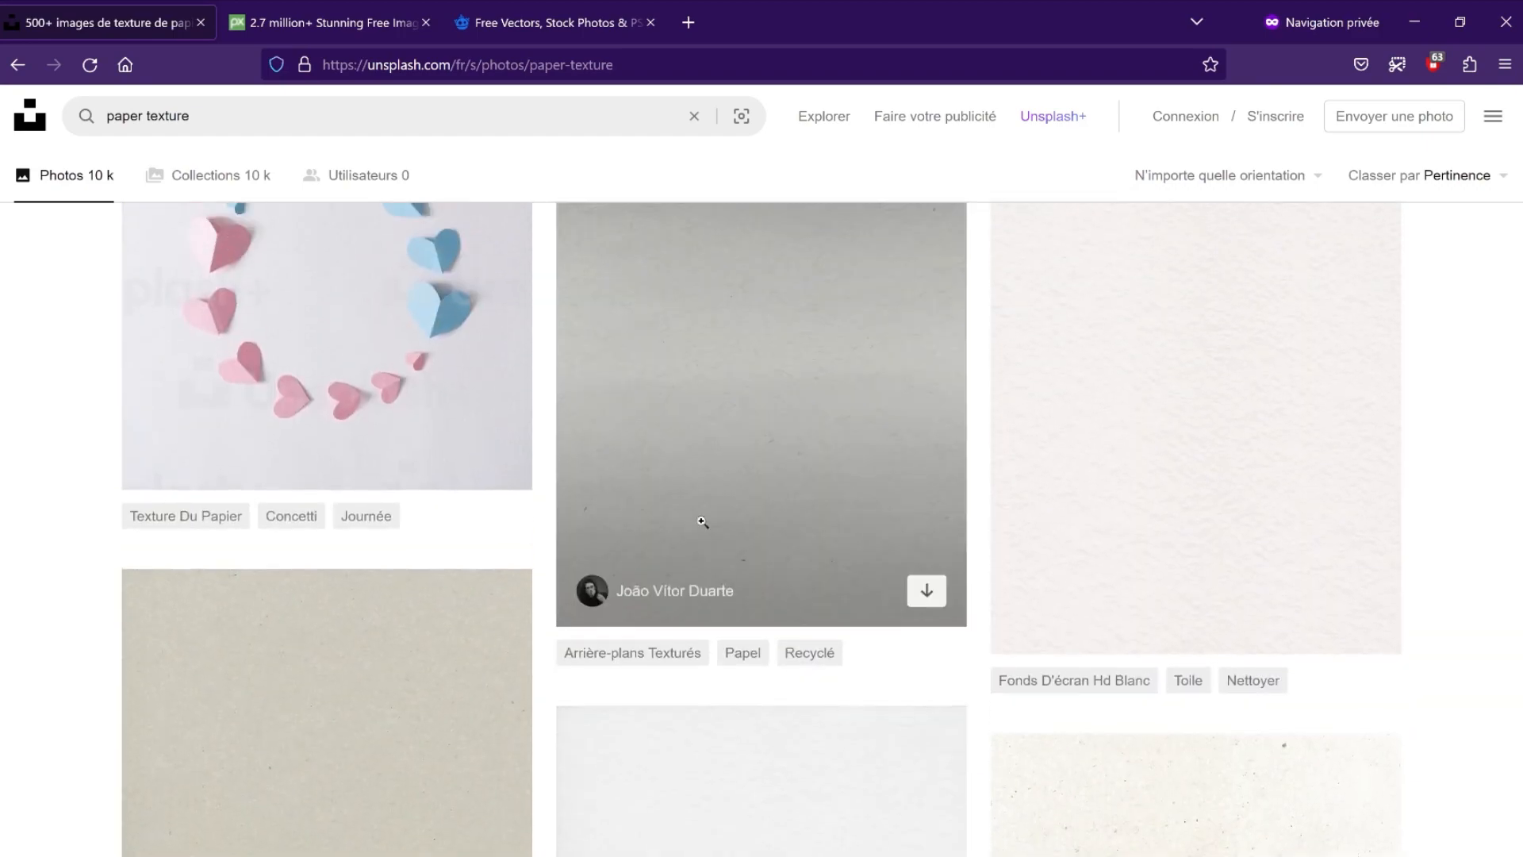
Step: Search Pixabay for "paper texture" images
key(ctrl+Tab)
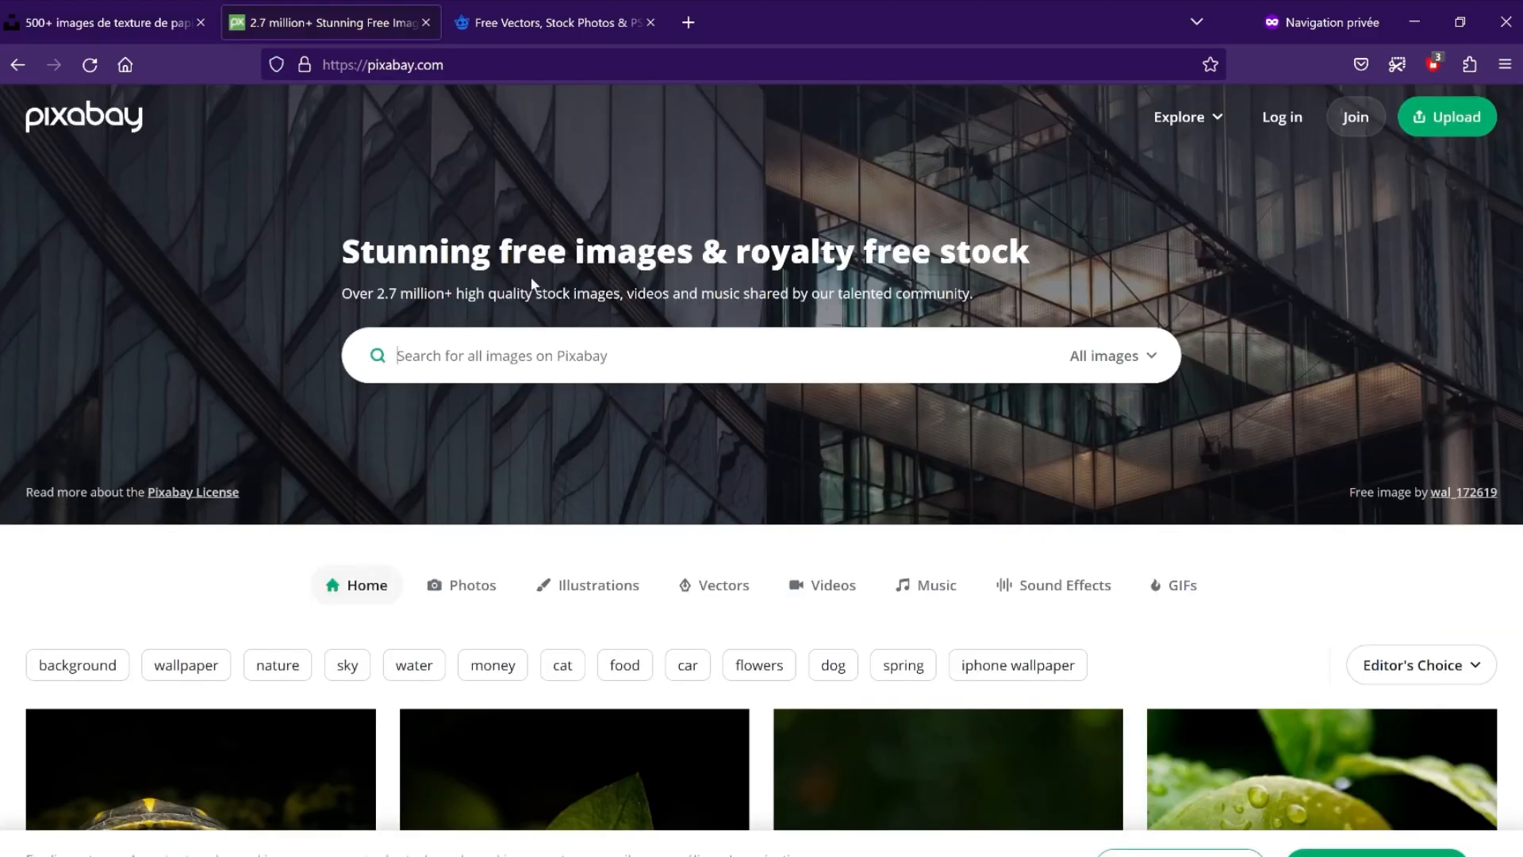
scroll(748, 527, down, 4)
scroll(640, 486, up, 4)
text(paper texture)
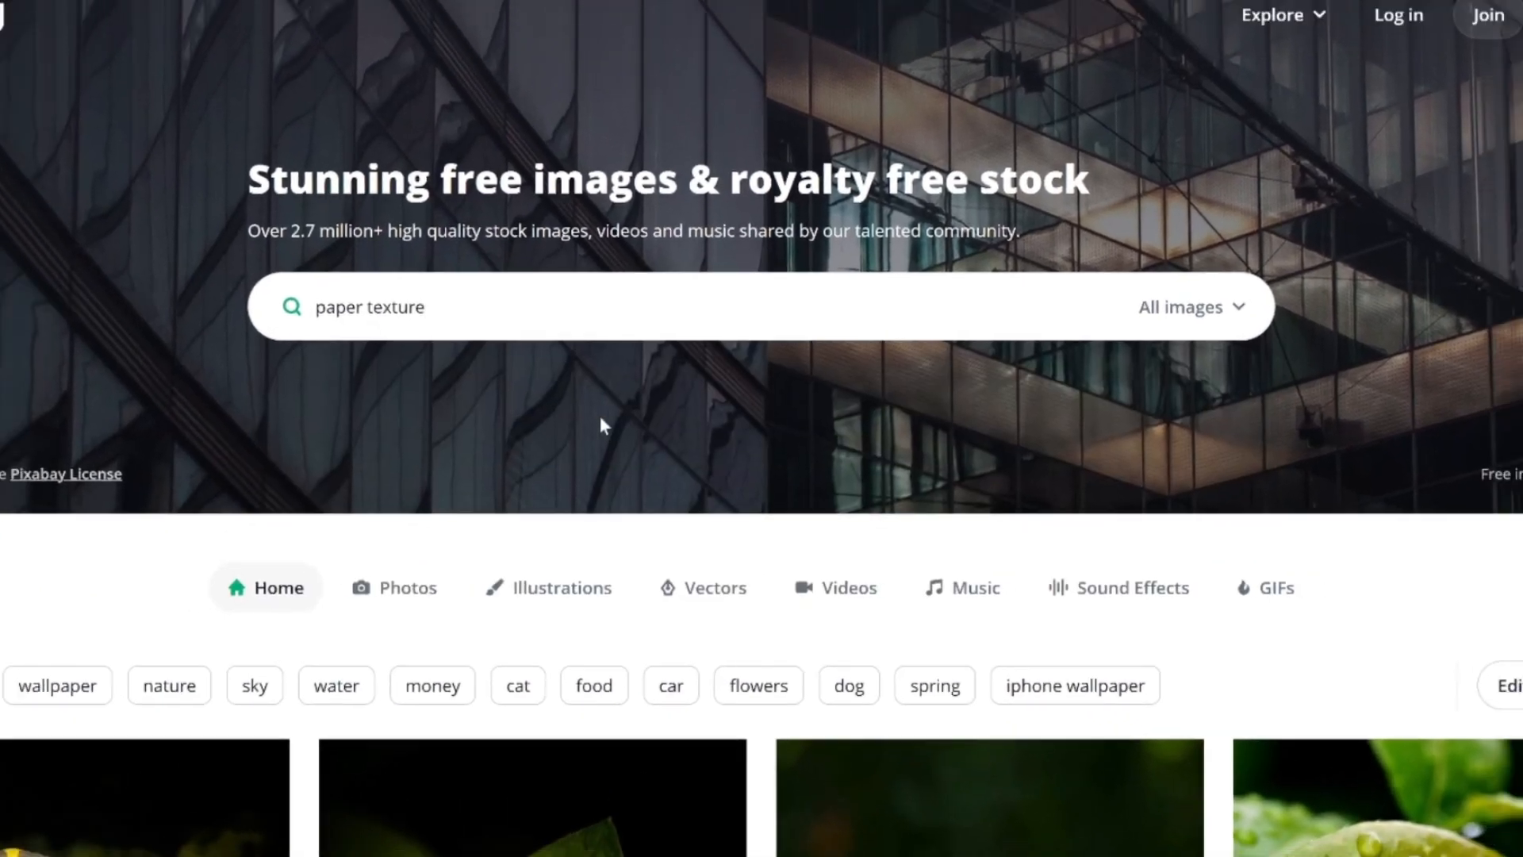
key(Return)
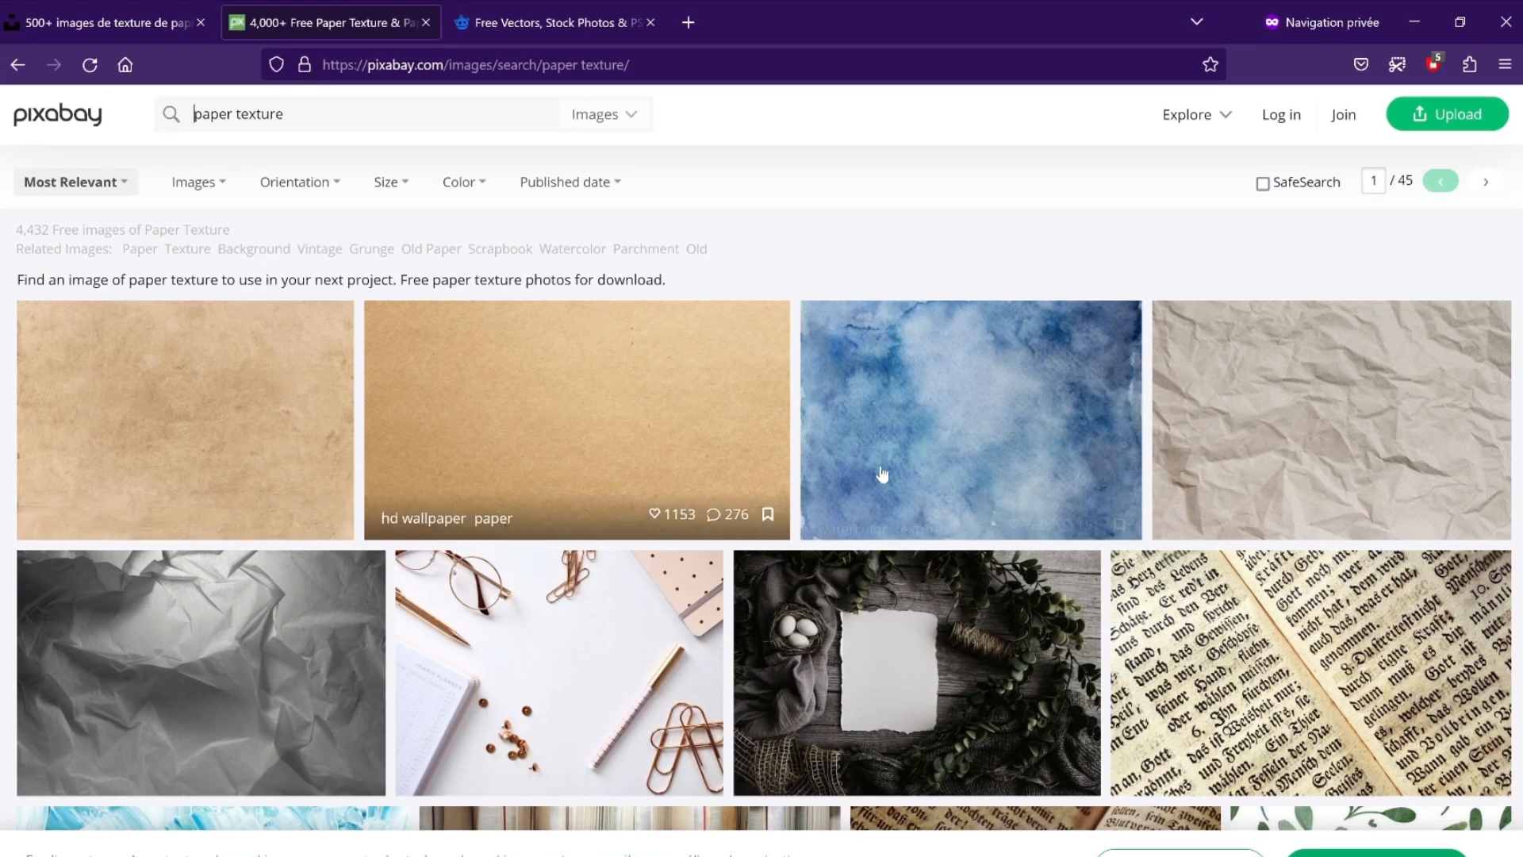
Step: Search all assets on Freepik for "paper texture" and browse the results
key(ctrl+Tab)
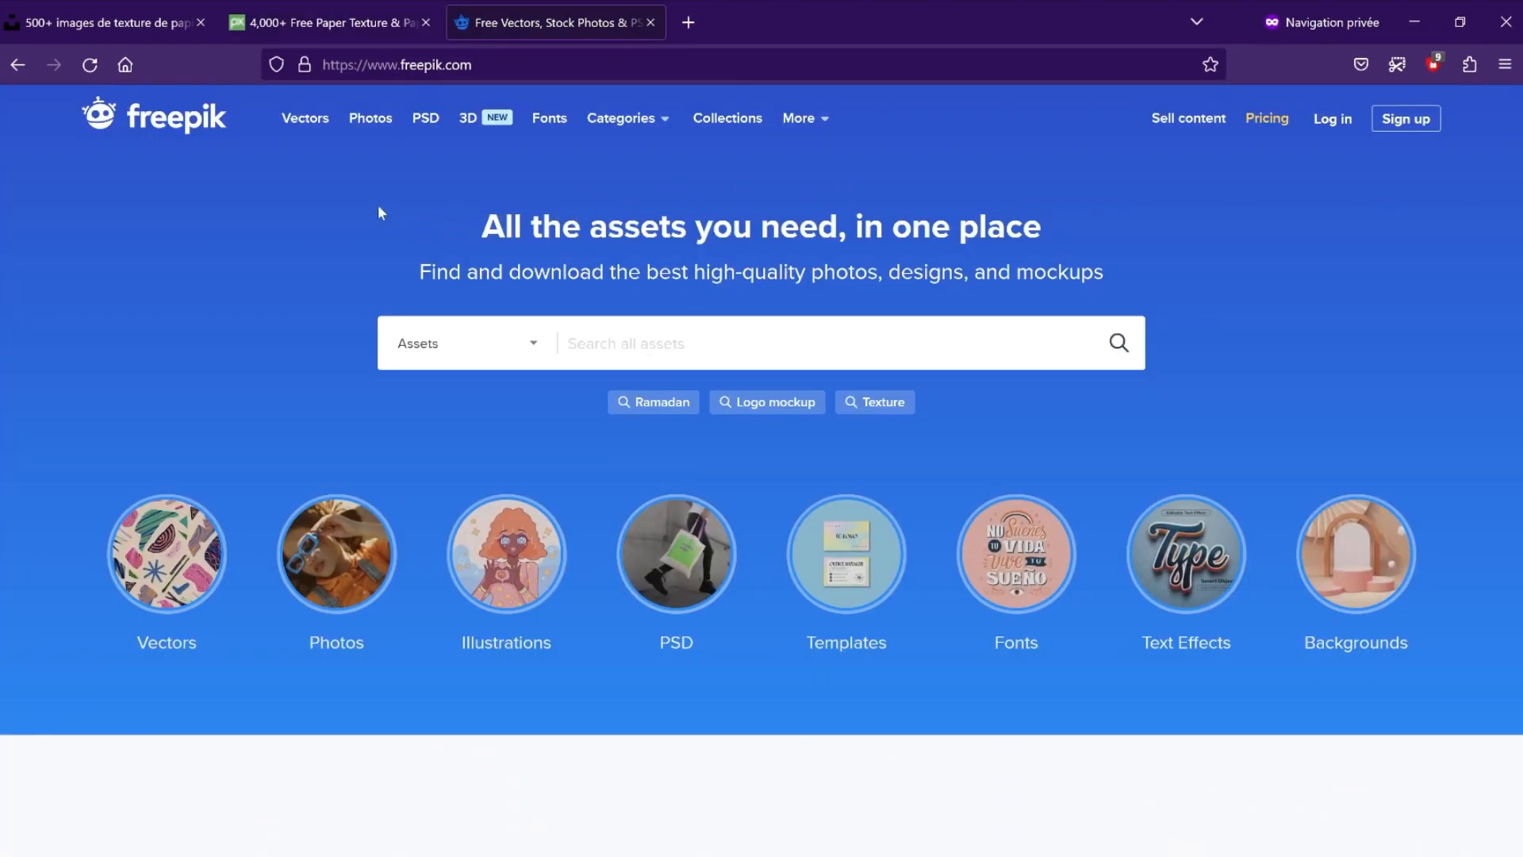
drag(481, 225, 1023, 241)
click(1023, 241)
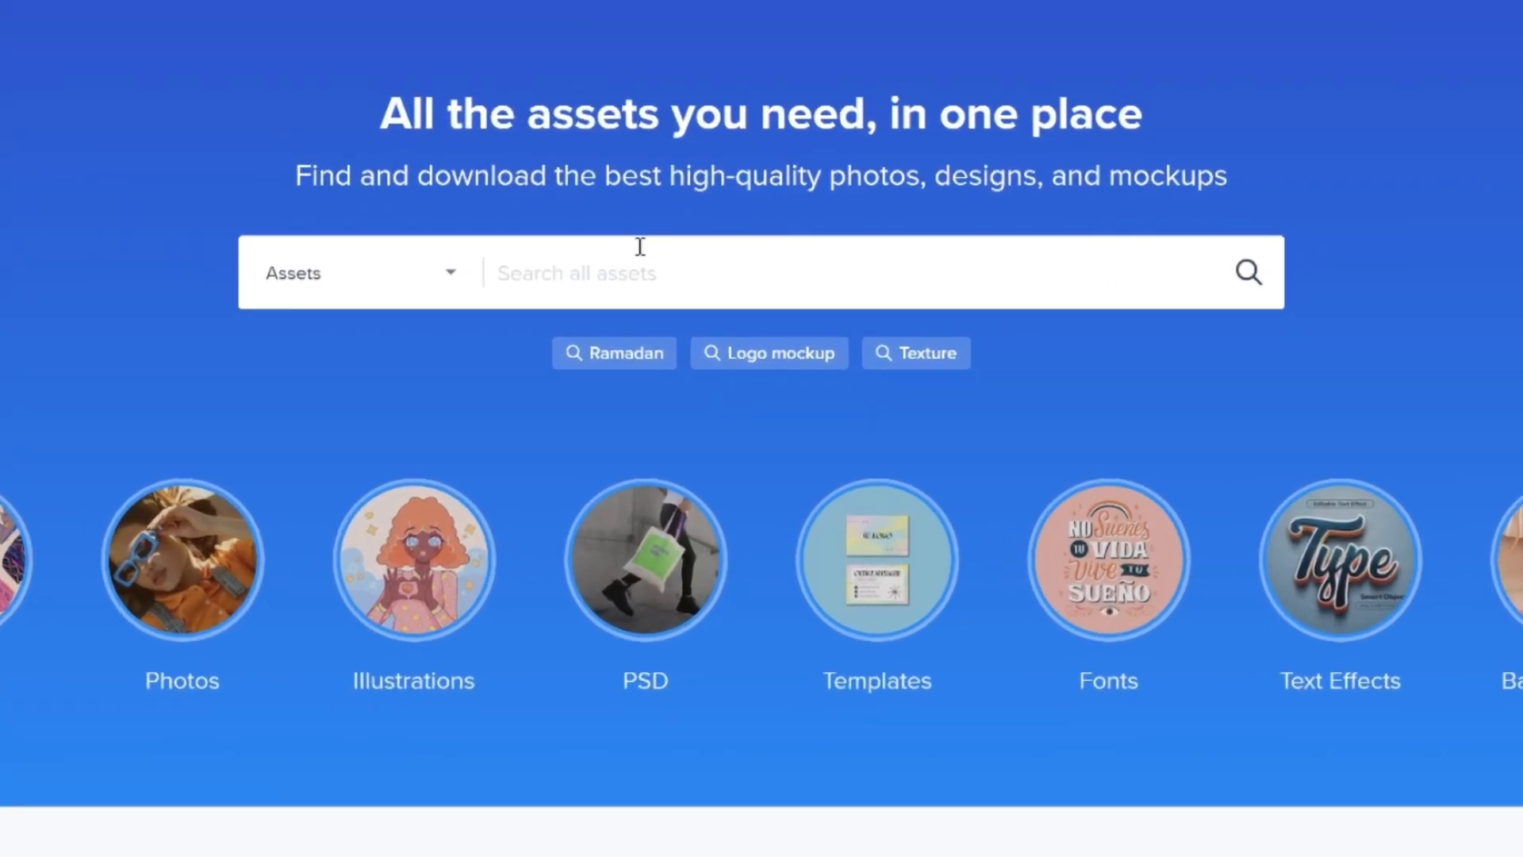
click(761, 334)
text(paper texture)
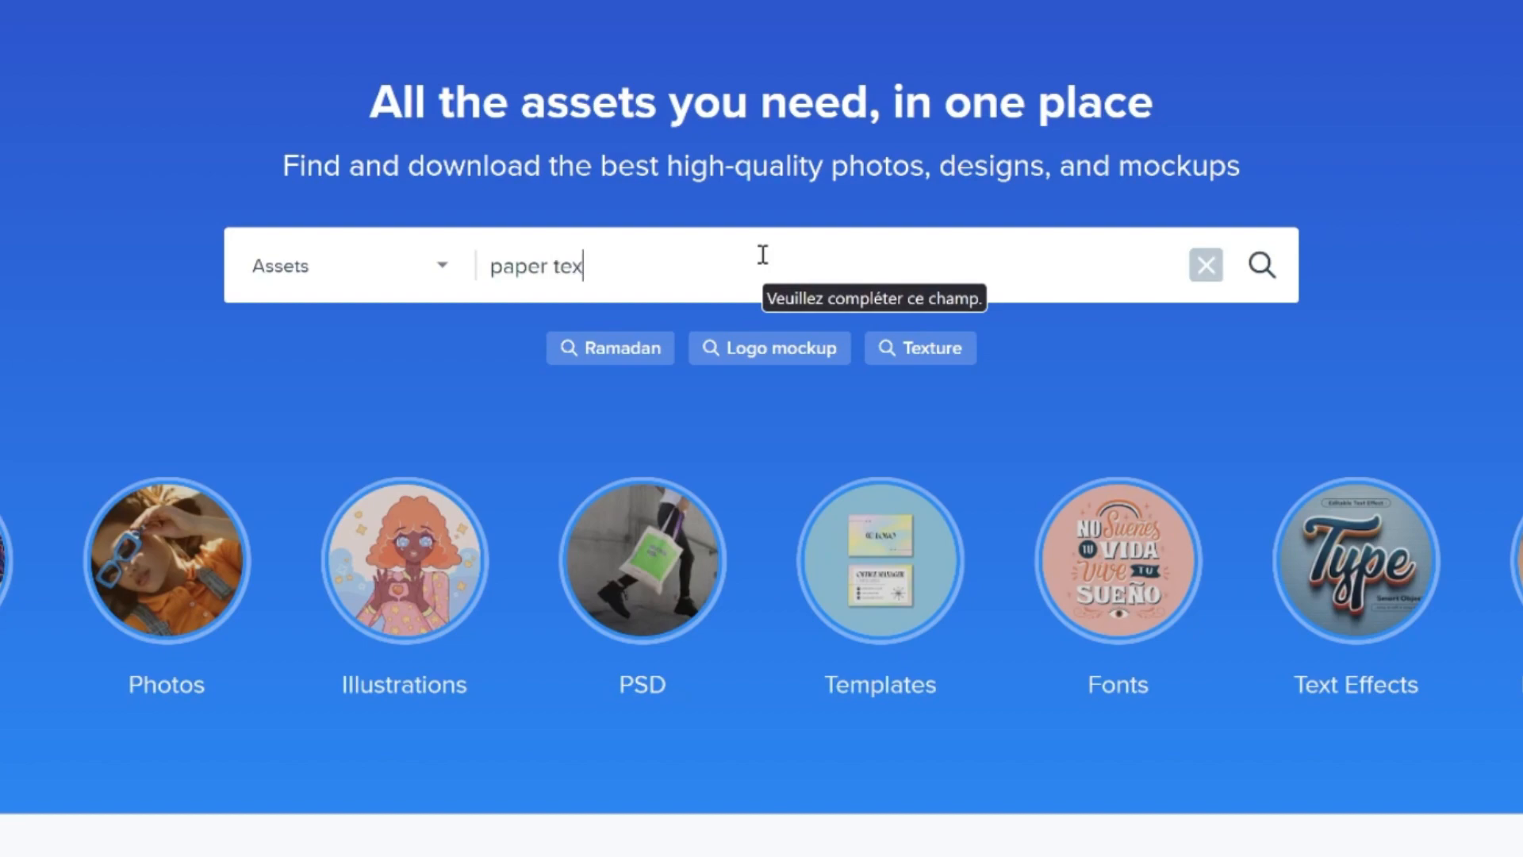
key(Return)
scroll(736, 479, down, 3)
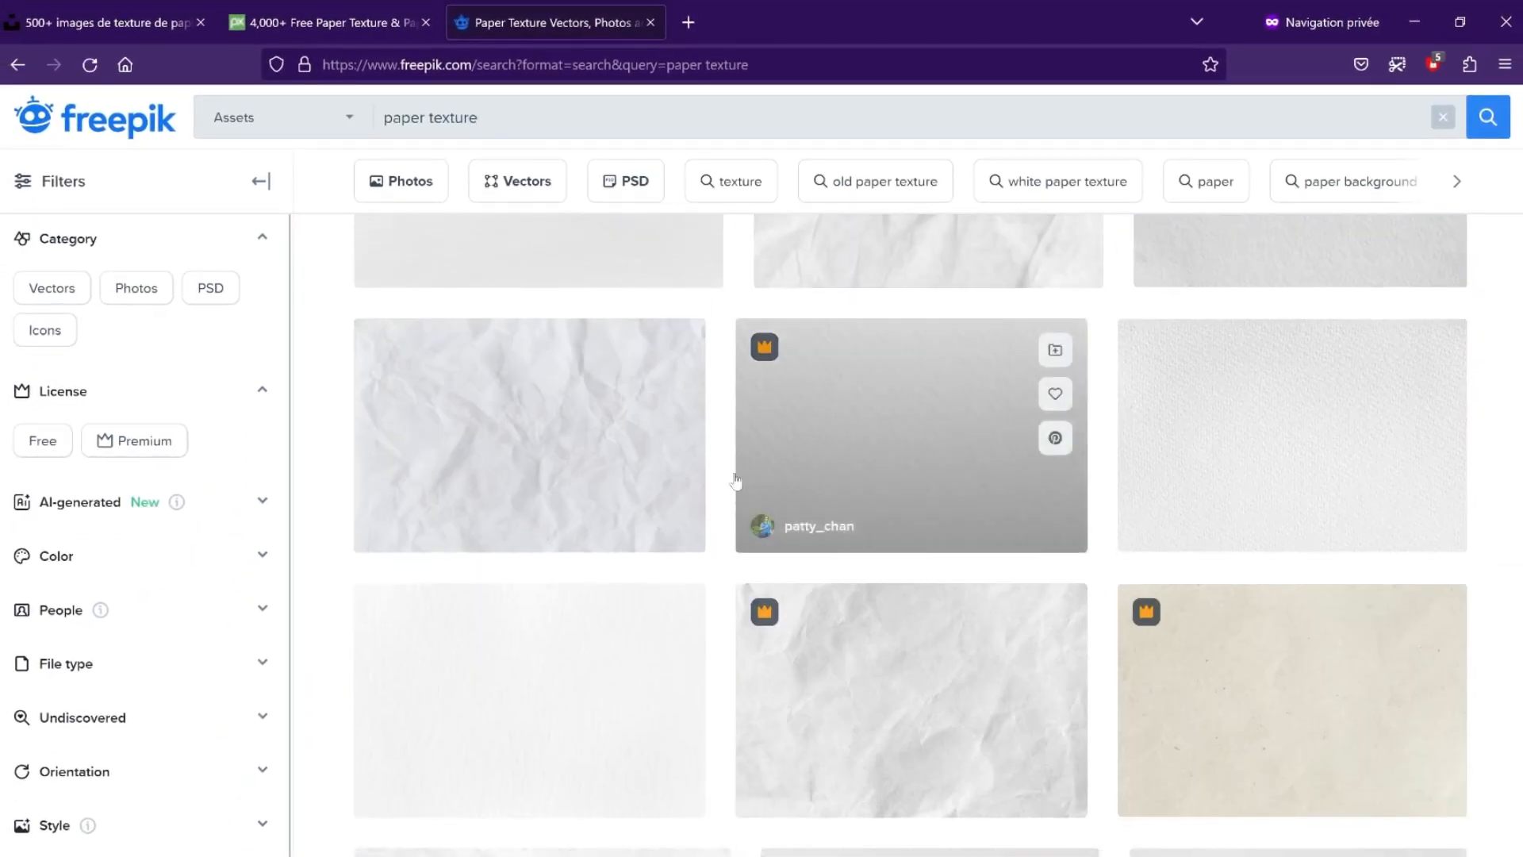
scroll(736, 480, down, 5)
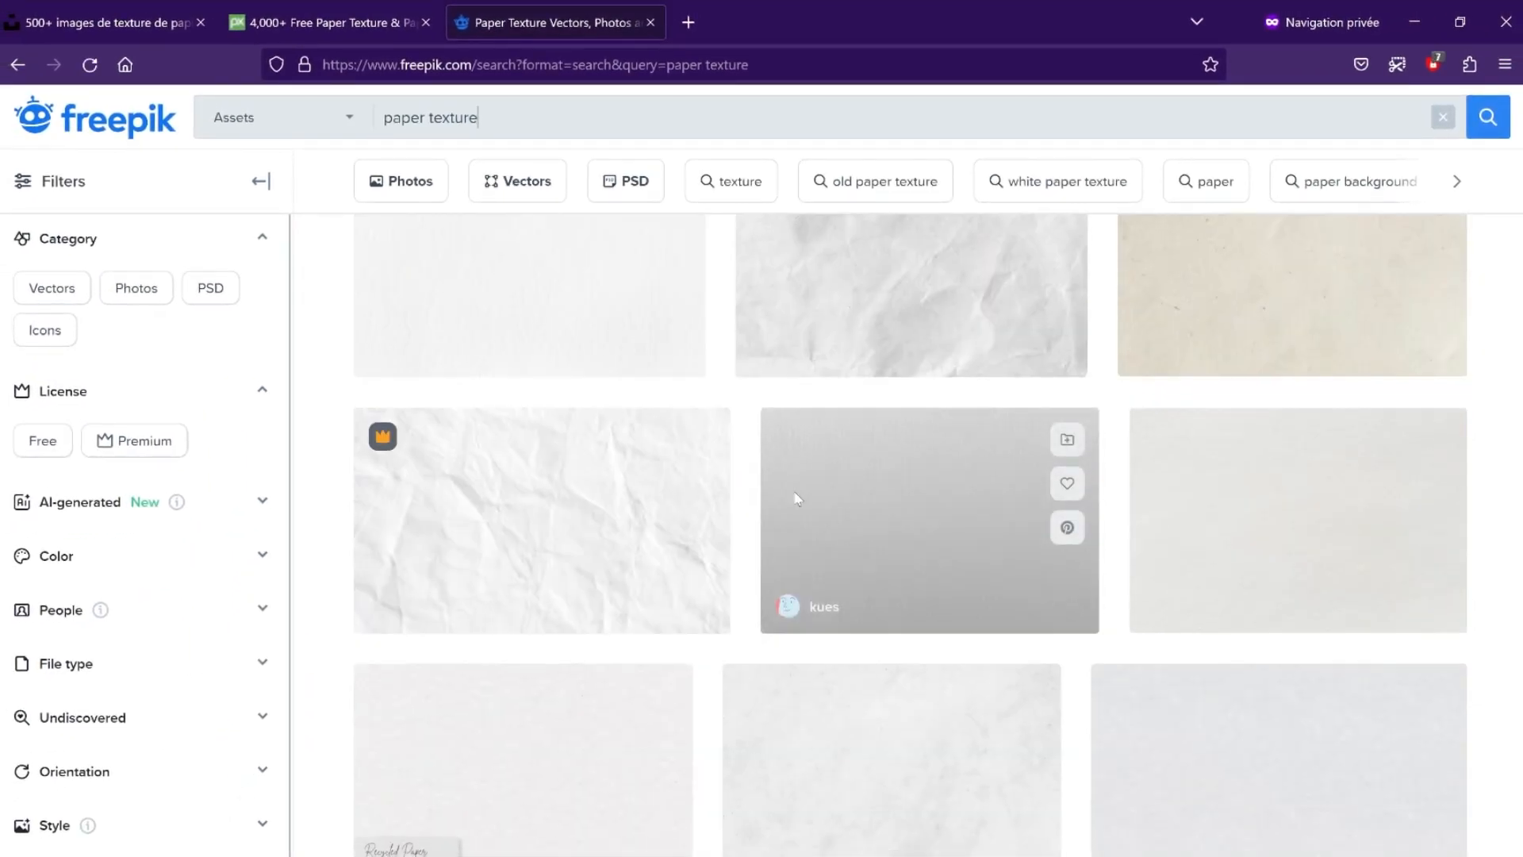
Step: Change the Freepik search to "cement texture" and look through the images
double_click(404, 118)
text(cement)
key(Return)
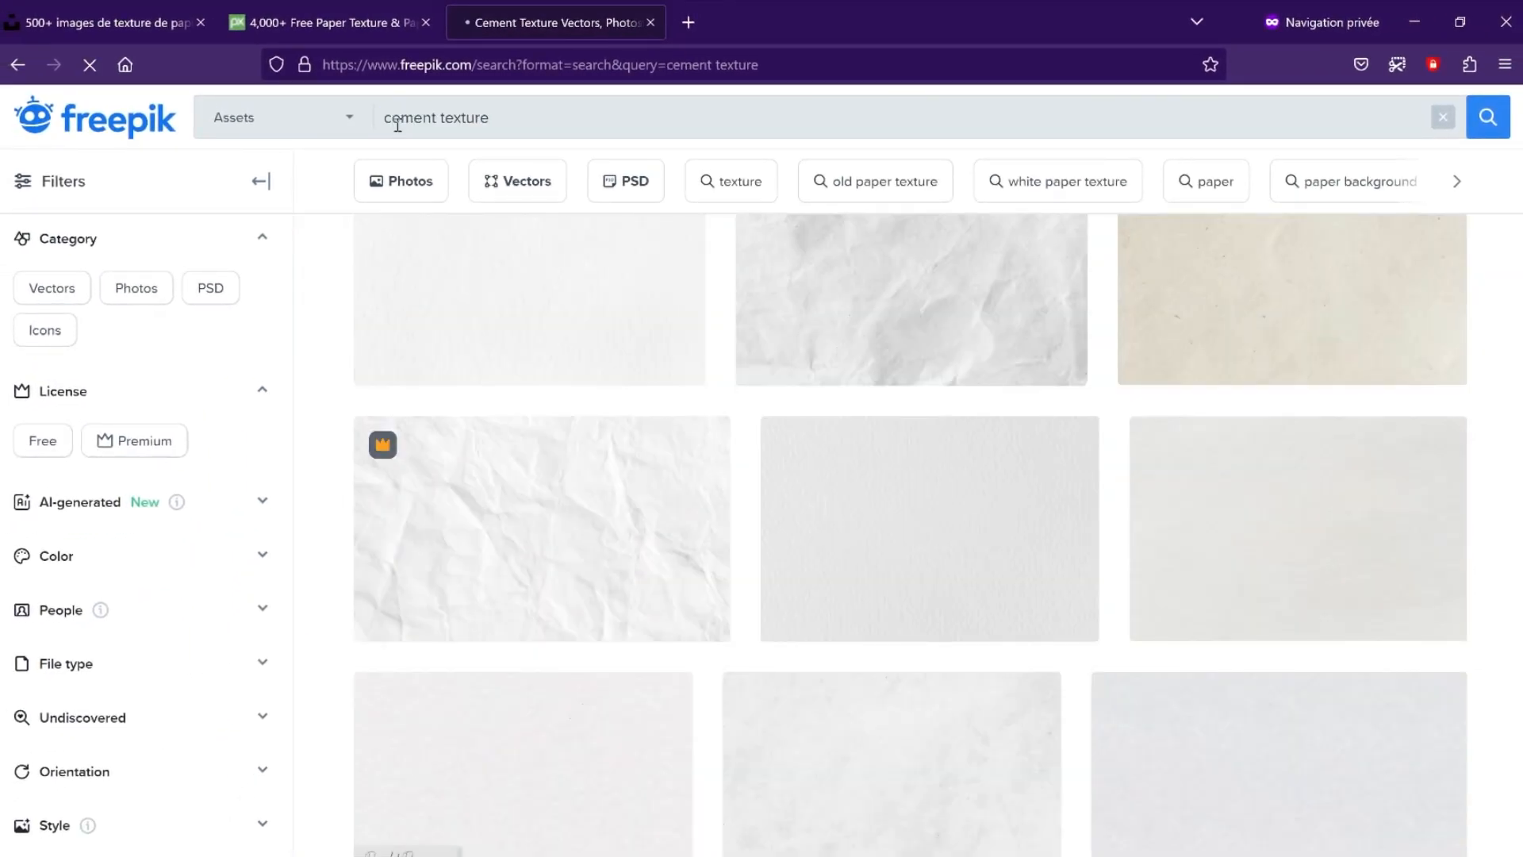
scroll(611, 421, down, 5)
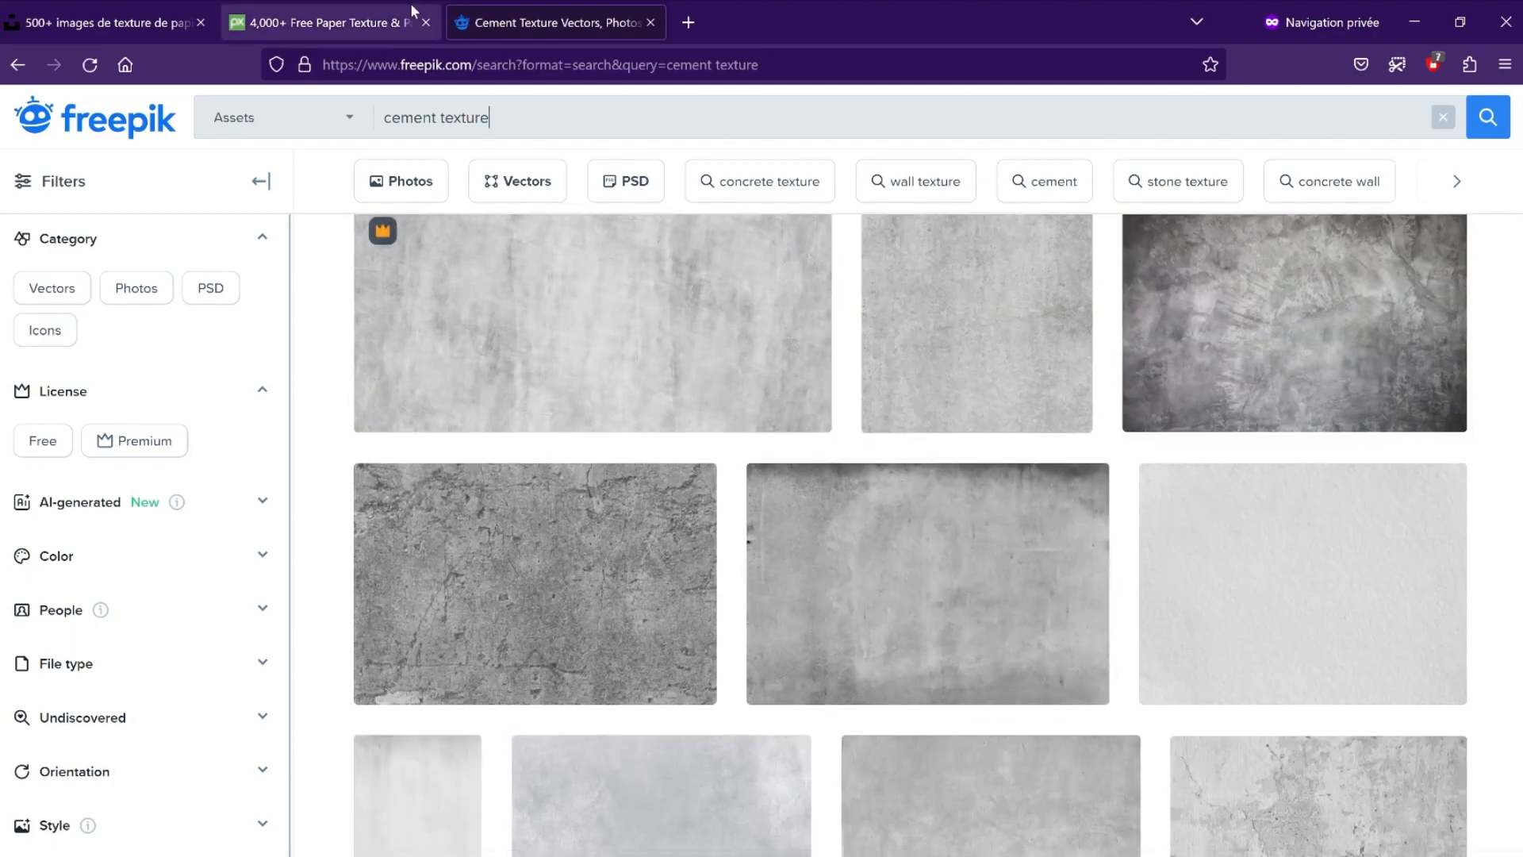
Step: Search Freepik for "wood texture" and open the first dark brown wood photo to view its download options
double_click(432, 119)
text(wood)
key(Return)
scroll(647, 378, down, 5)
scroll(646, 377, up, 6)
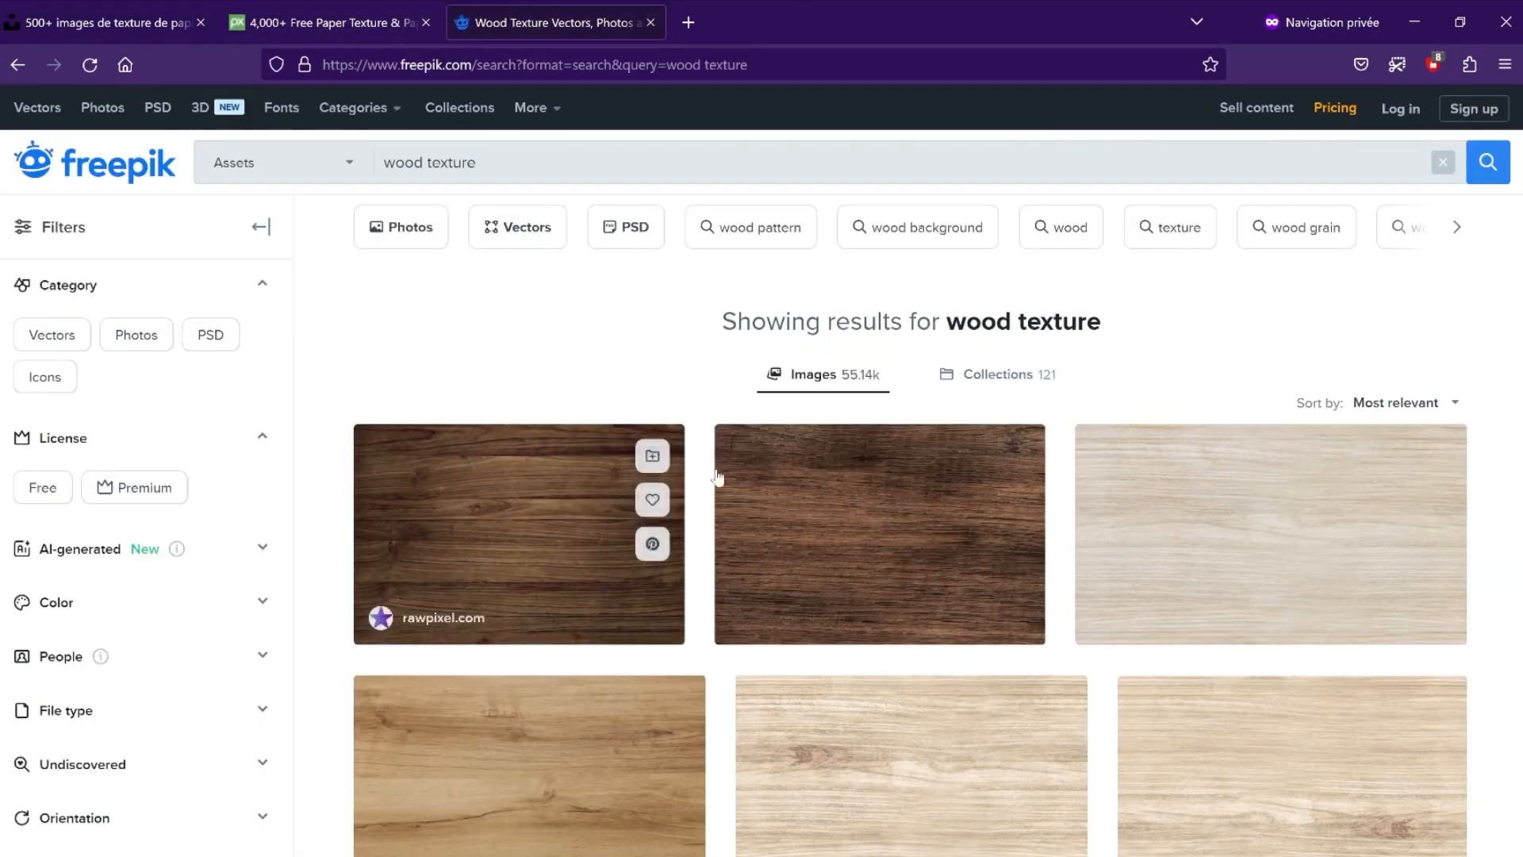
click(588, 508)
mouse_move(1278, 246)
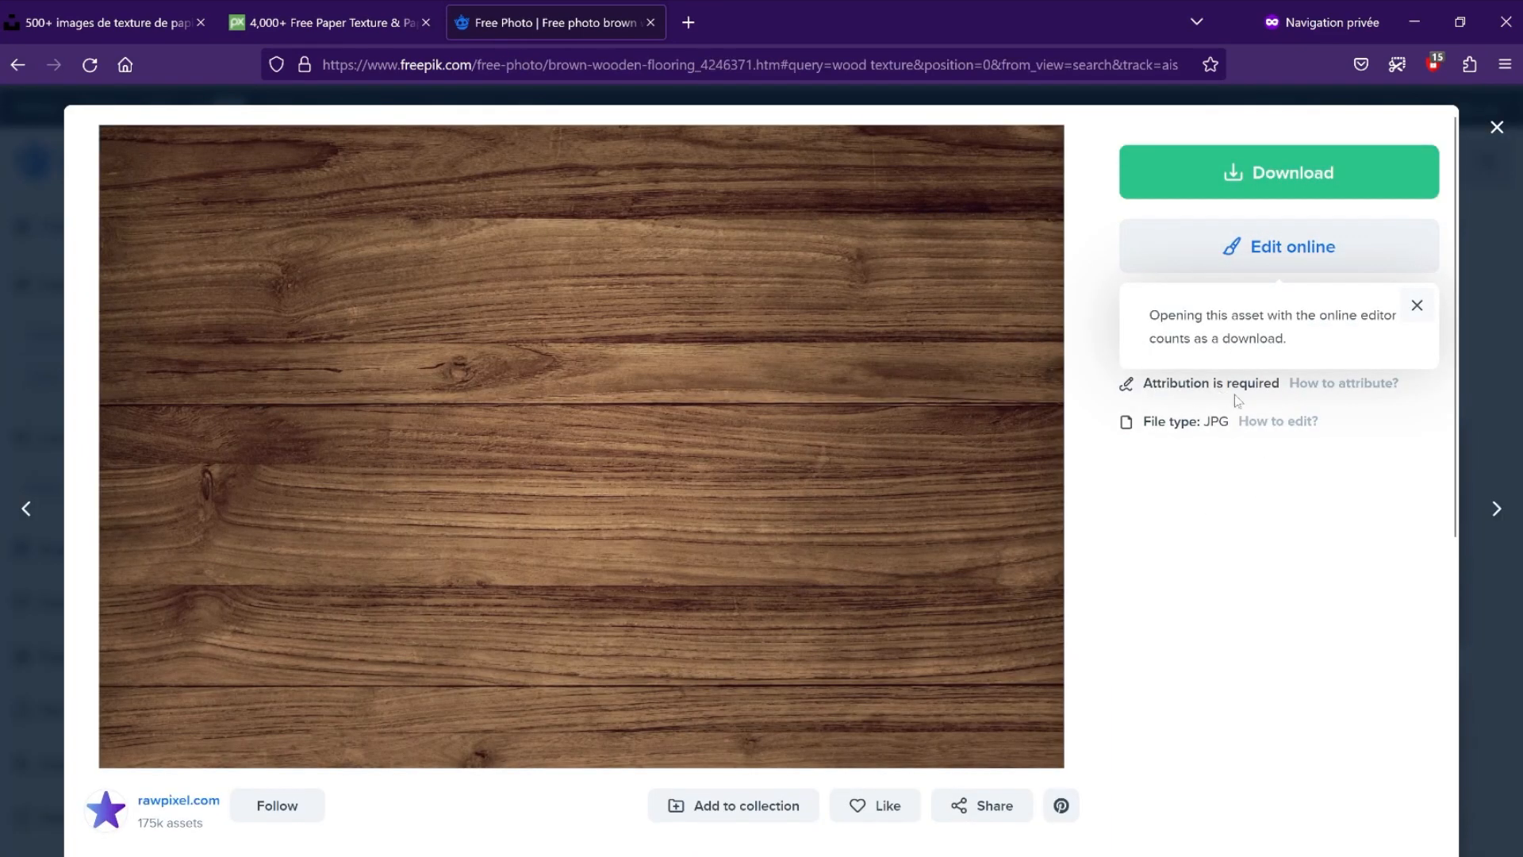
Step: Return to the Unsplash paper texture results and look through the available photos
key(ctrl+shift+Tab)
key(ctrl+shift+Tab)
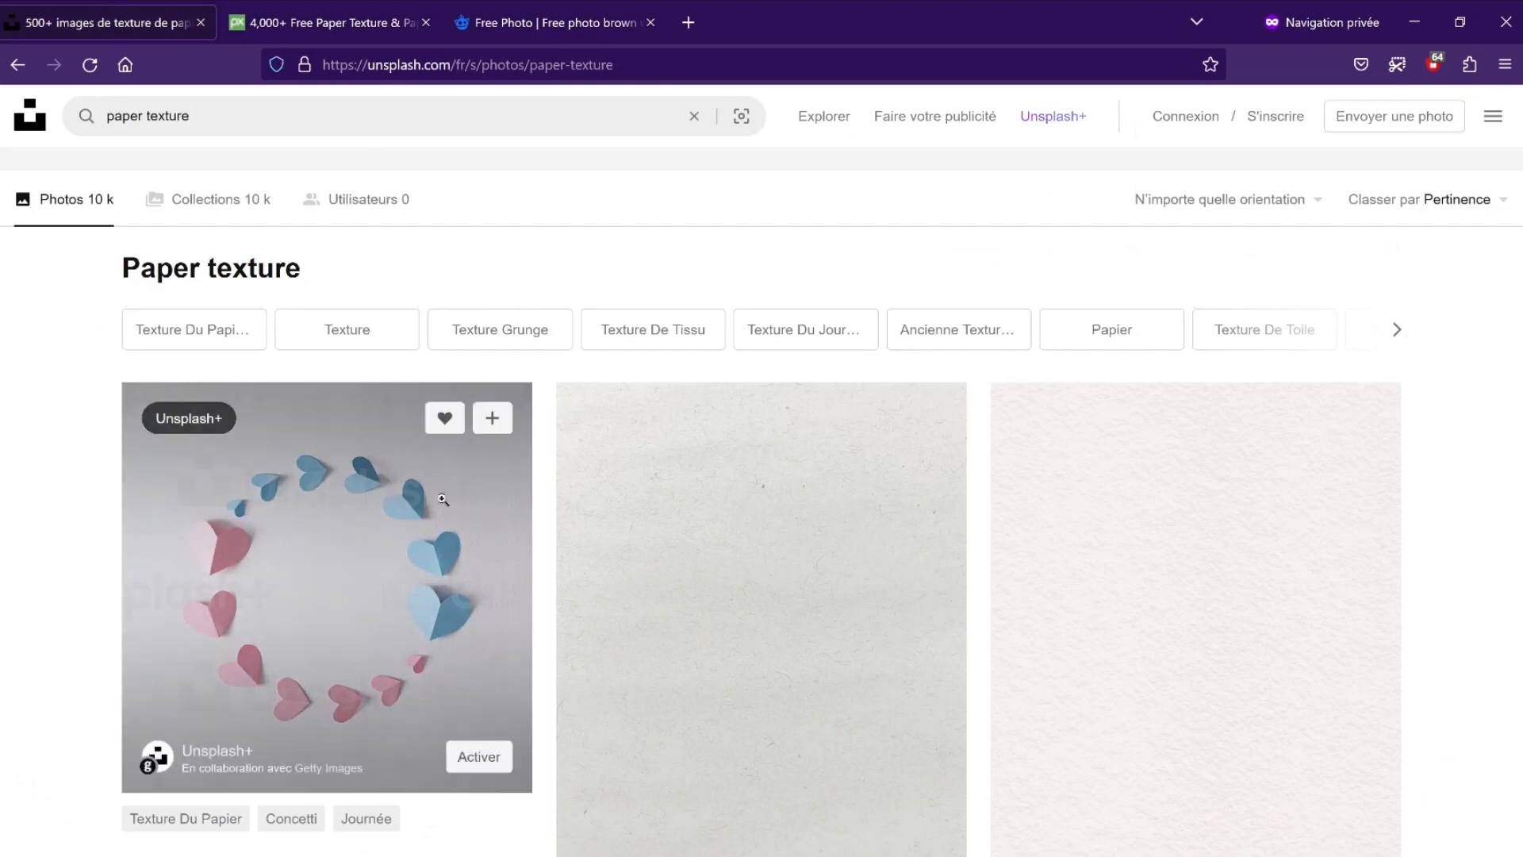
scroll(589, 512, down, 3)
scroll(589, 511, up, 5)
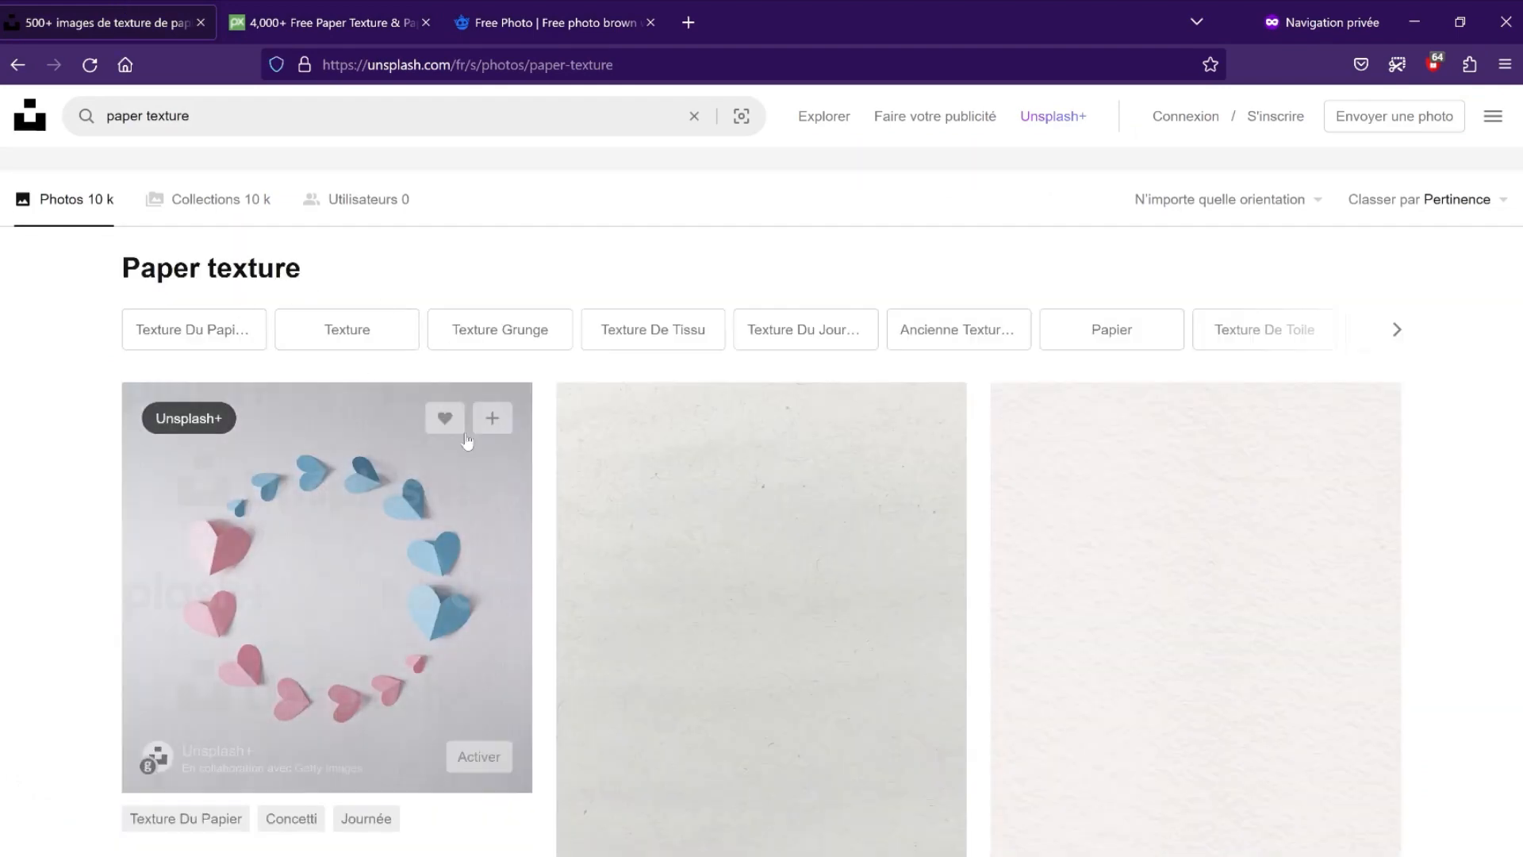
scroll(642, 473, down, 5)
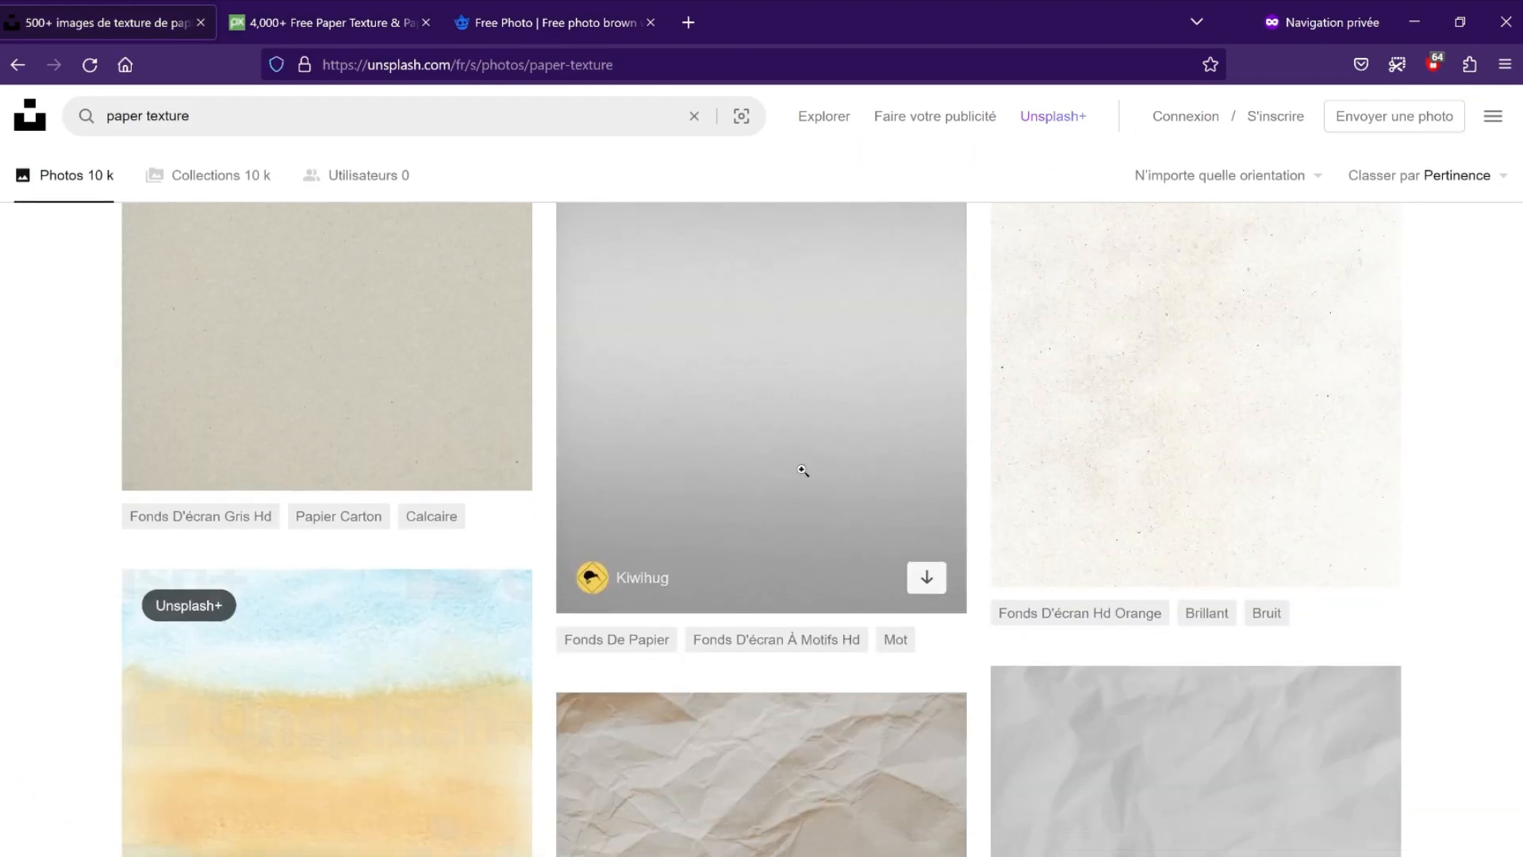
scroll(331, 363, up, 5)
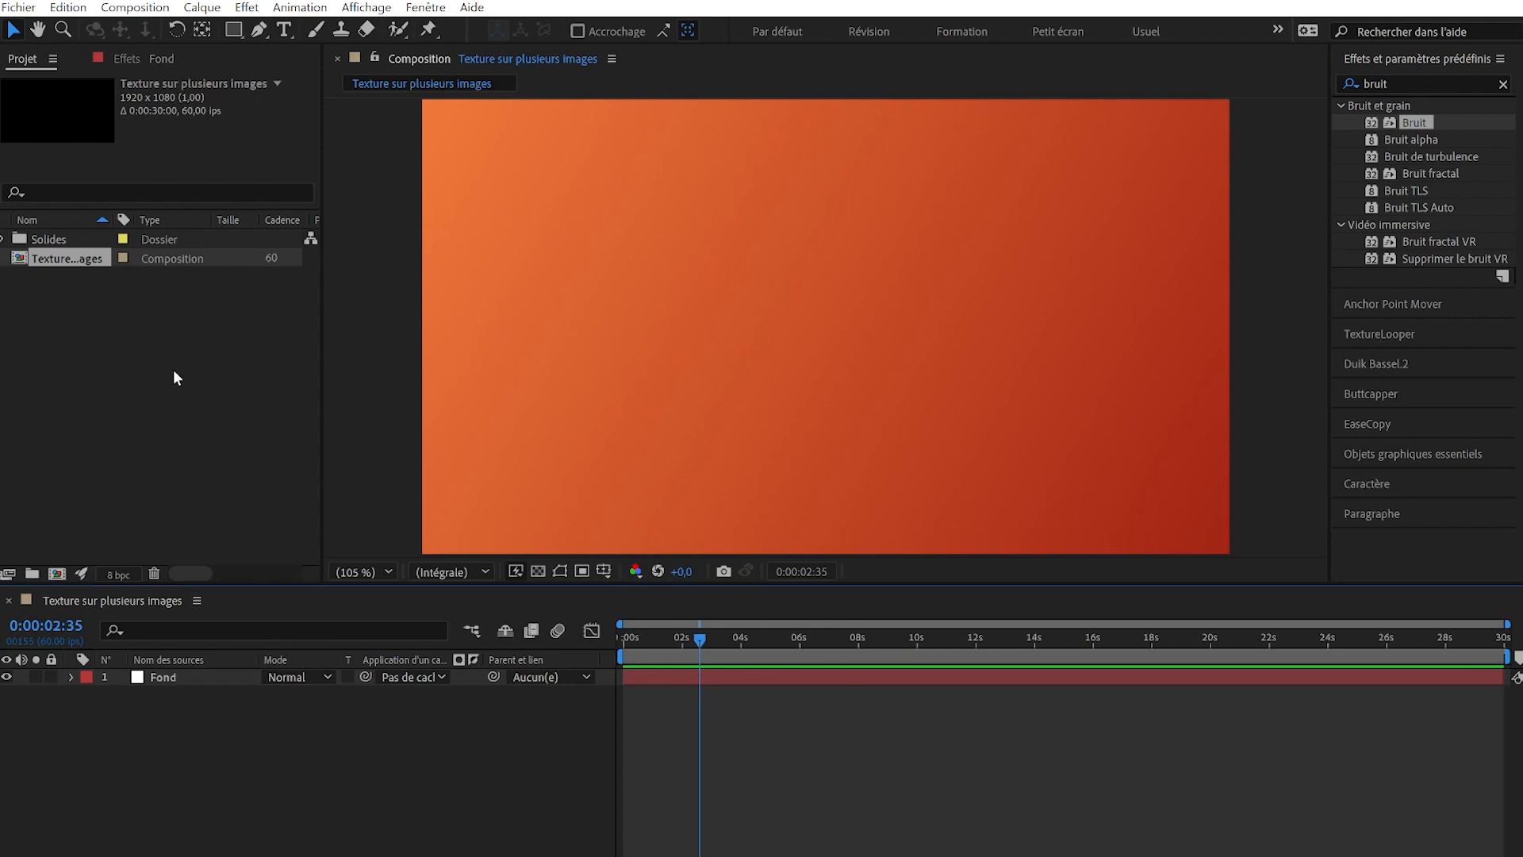
Step: Import the five selected texture images from the File Explorer folder into the After Effects project
click(301, 485)
key(alt+Tab)
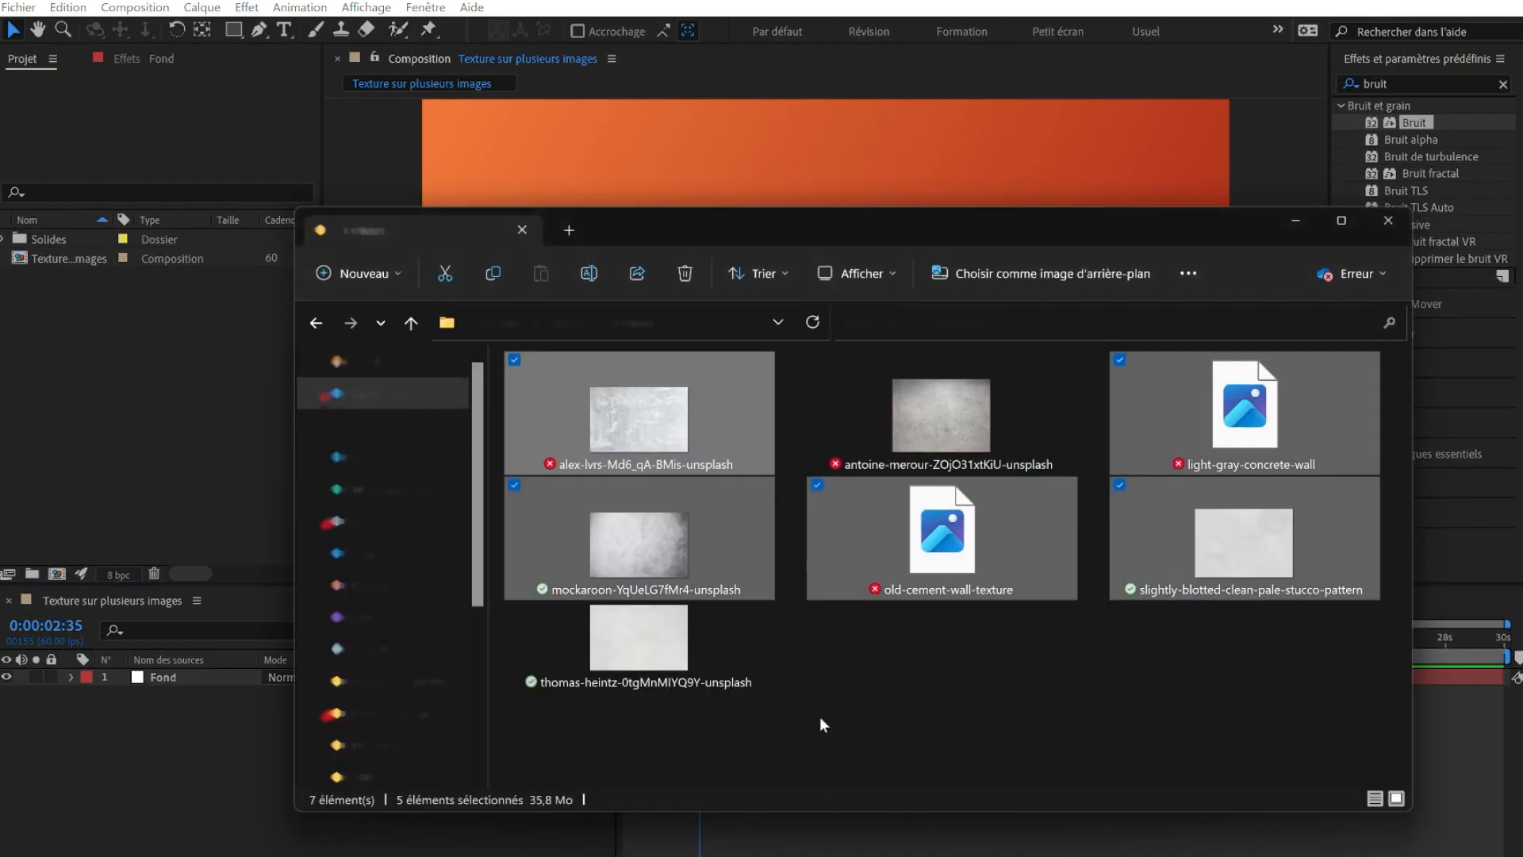
drag(676, 483, 141, 386)
drag(143, 384, 144, 381)
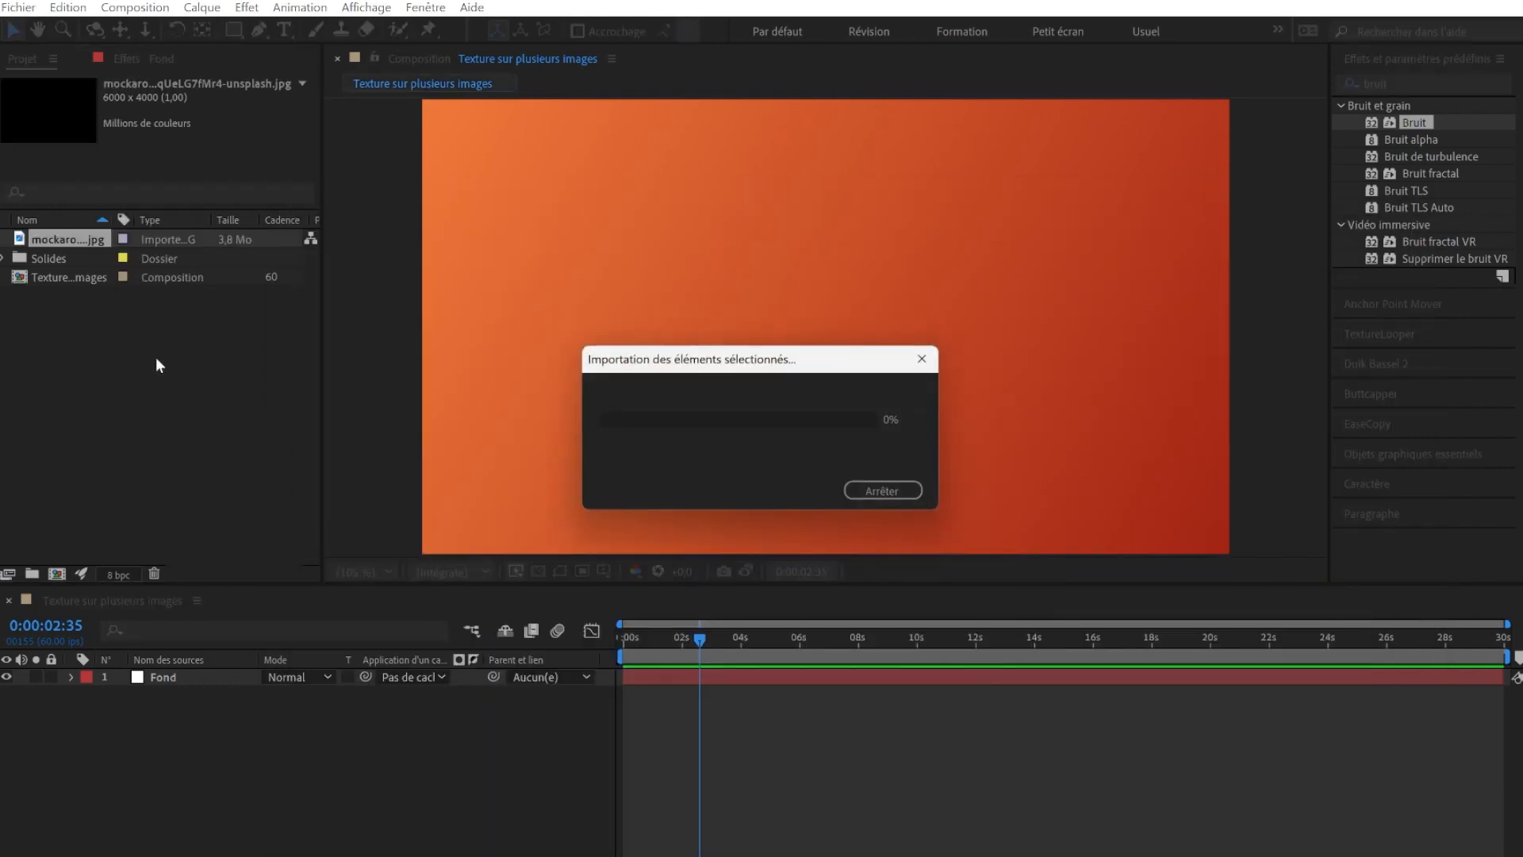
Step: Preview the imported texture images, the composition and the Solides folder in the project
click(65, 258)
click(65, 277)
click(66, 294)
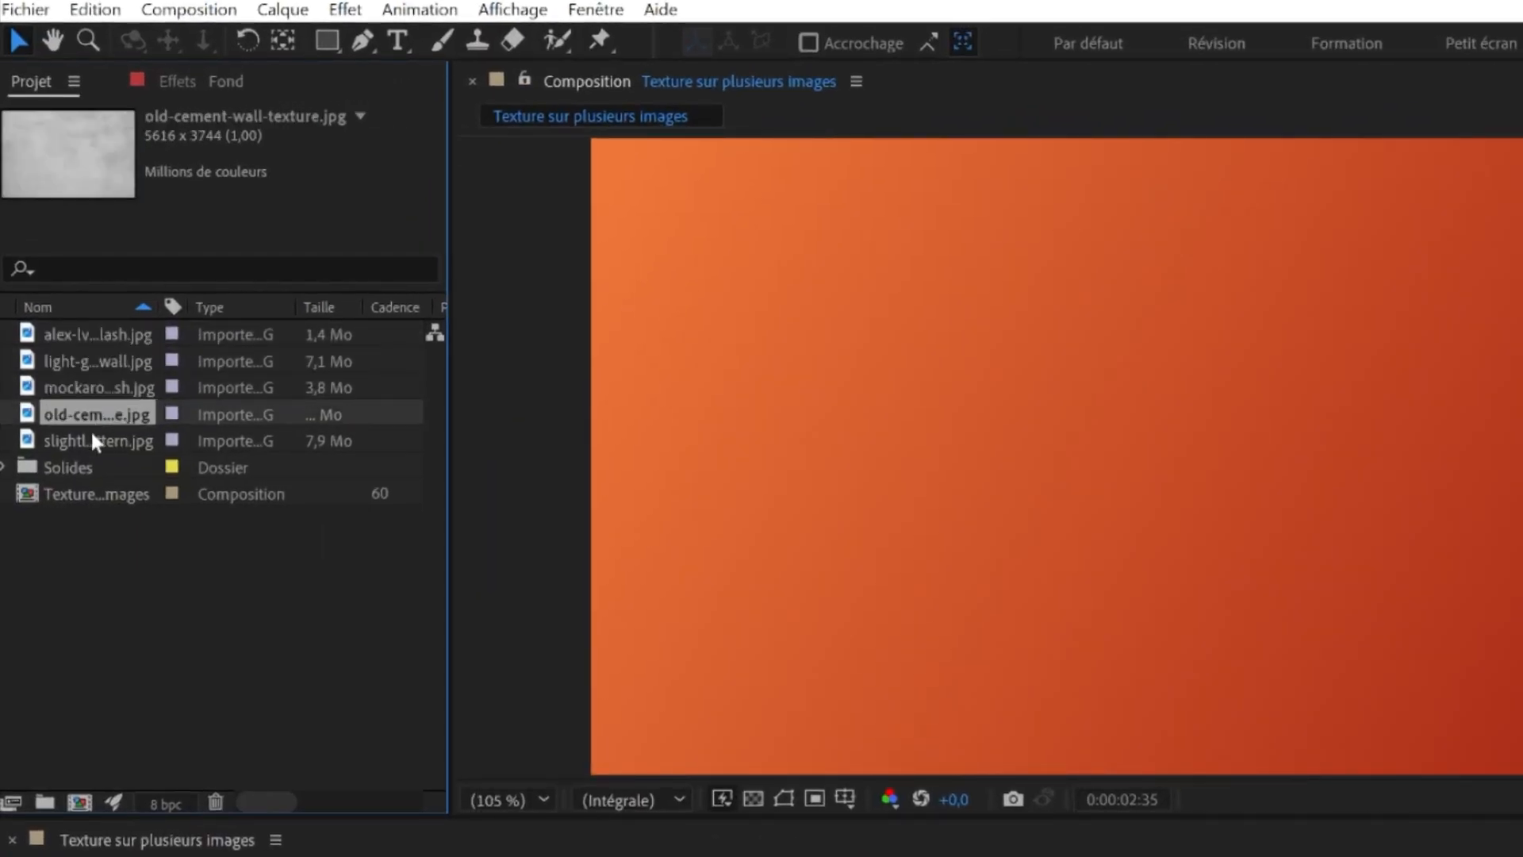
click(95, 440)
click(89, 493)
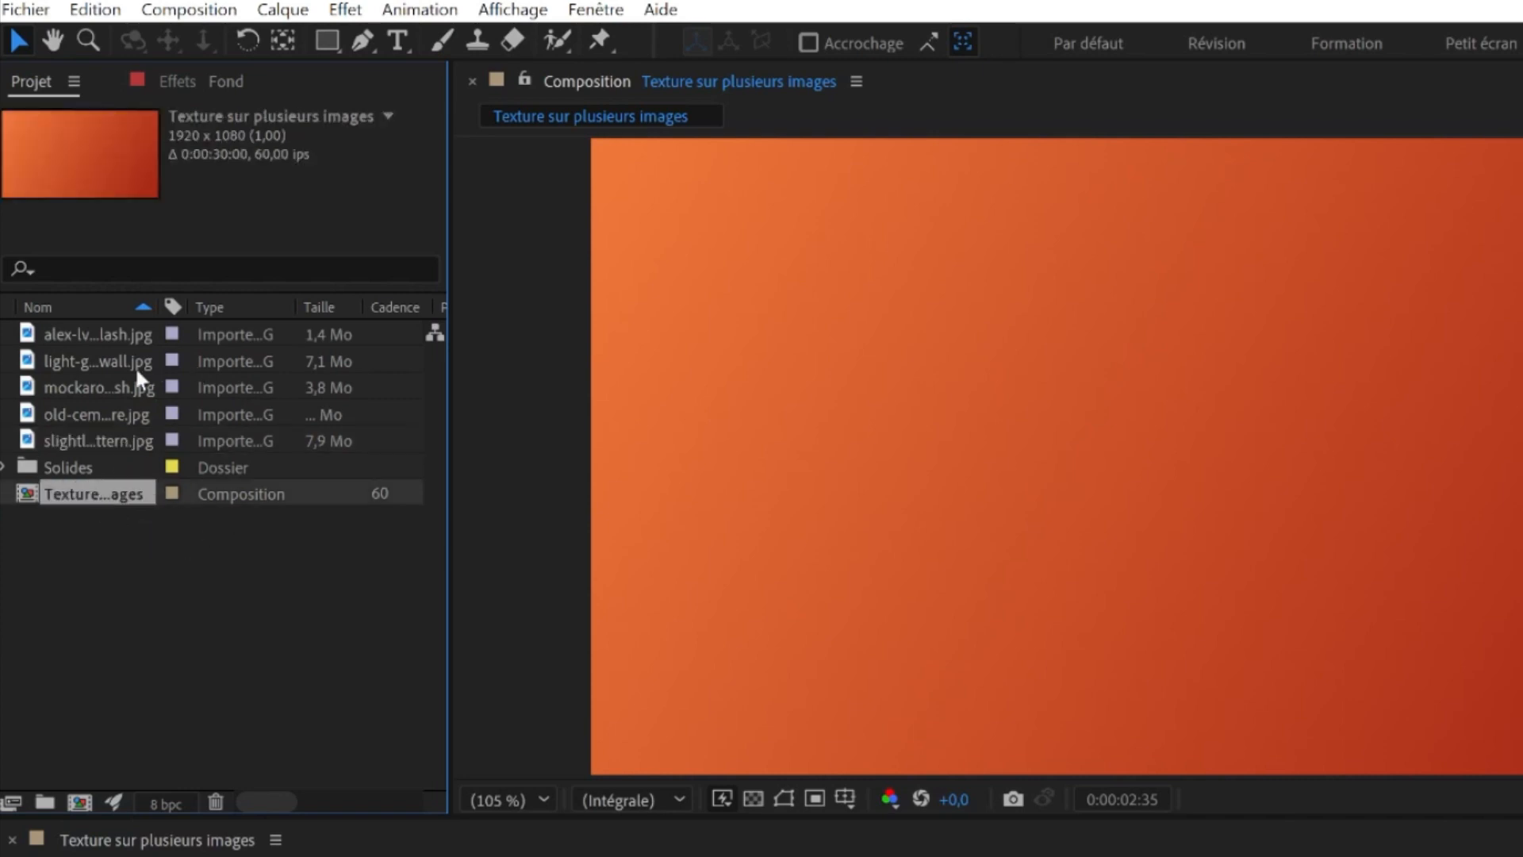
click(89, 337)
click(94, 357)
click(32, 494)
click(3, 467)
click(3, 467)
click(206, 515)
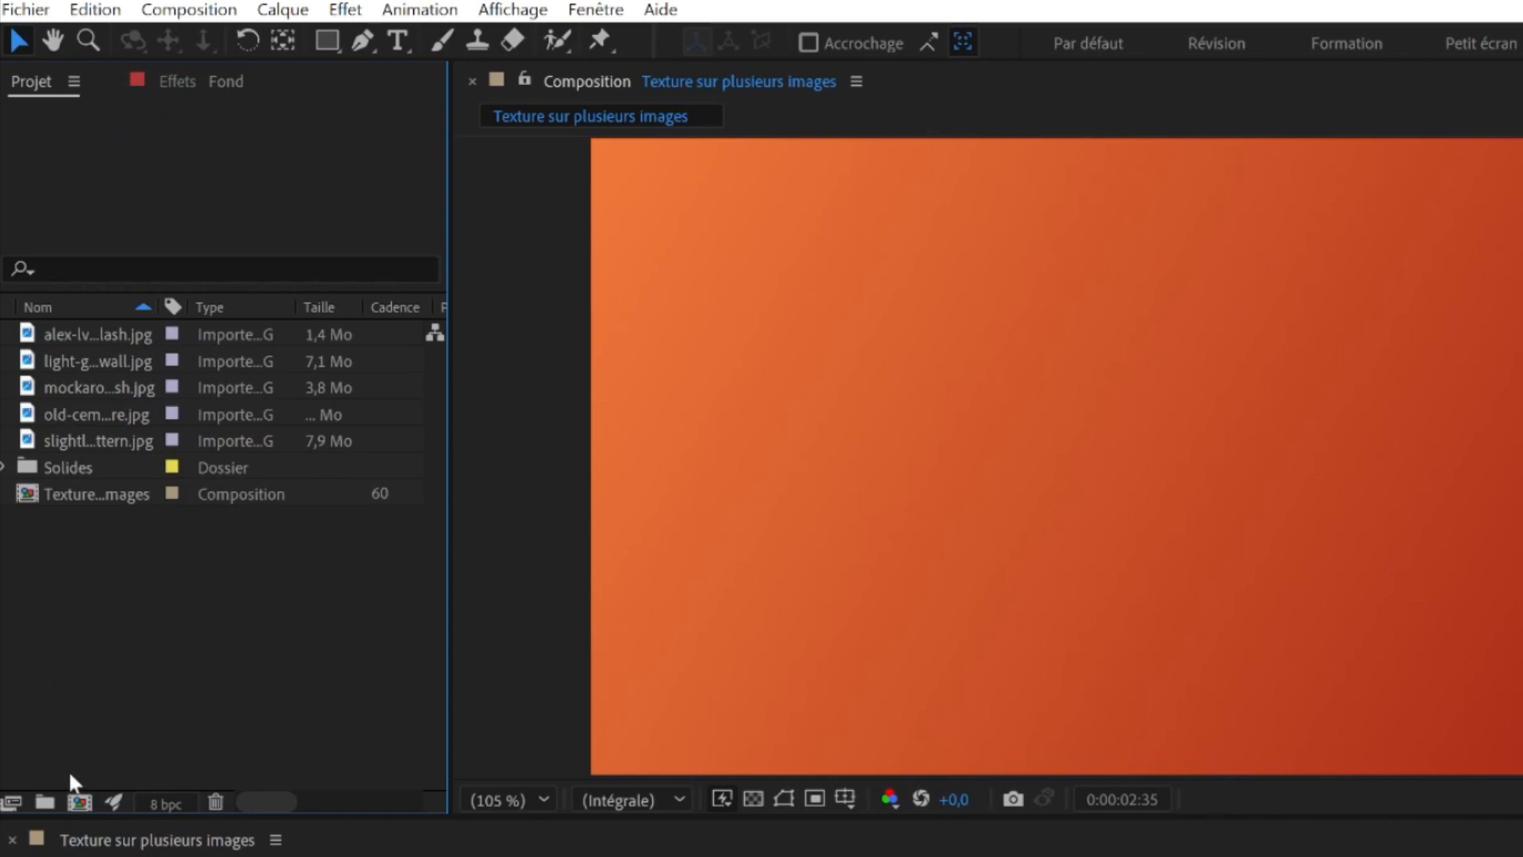
Step: Create a project folder named Textures and move the five imported images into it
click(44, 801)
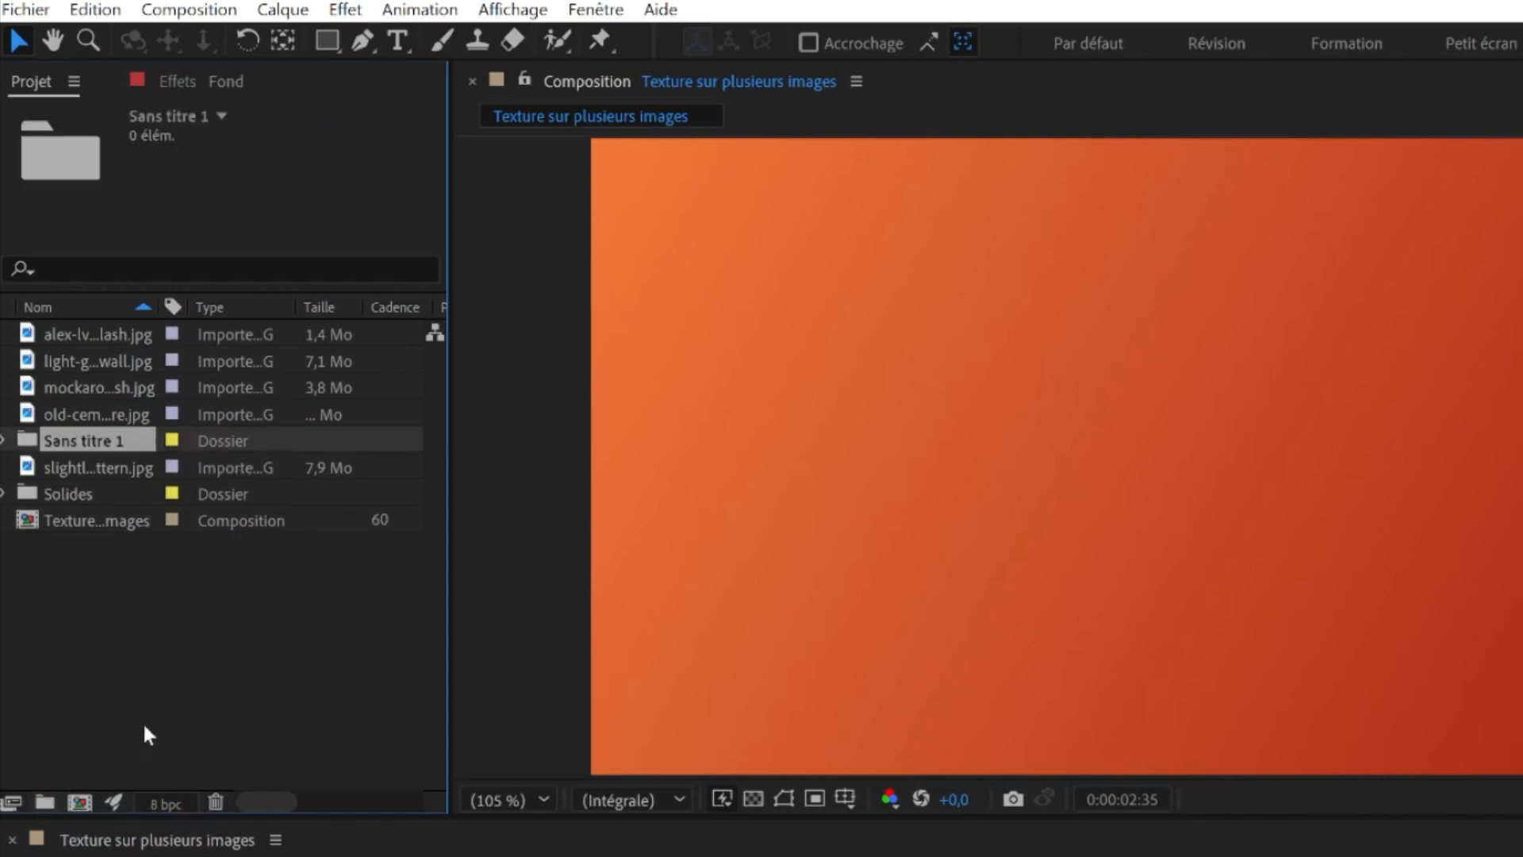
text(Textures)
key(Return)
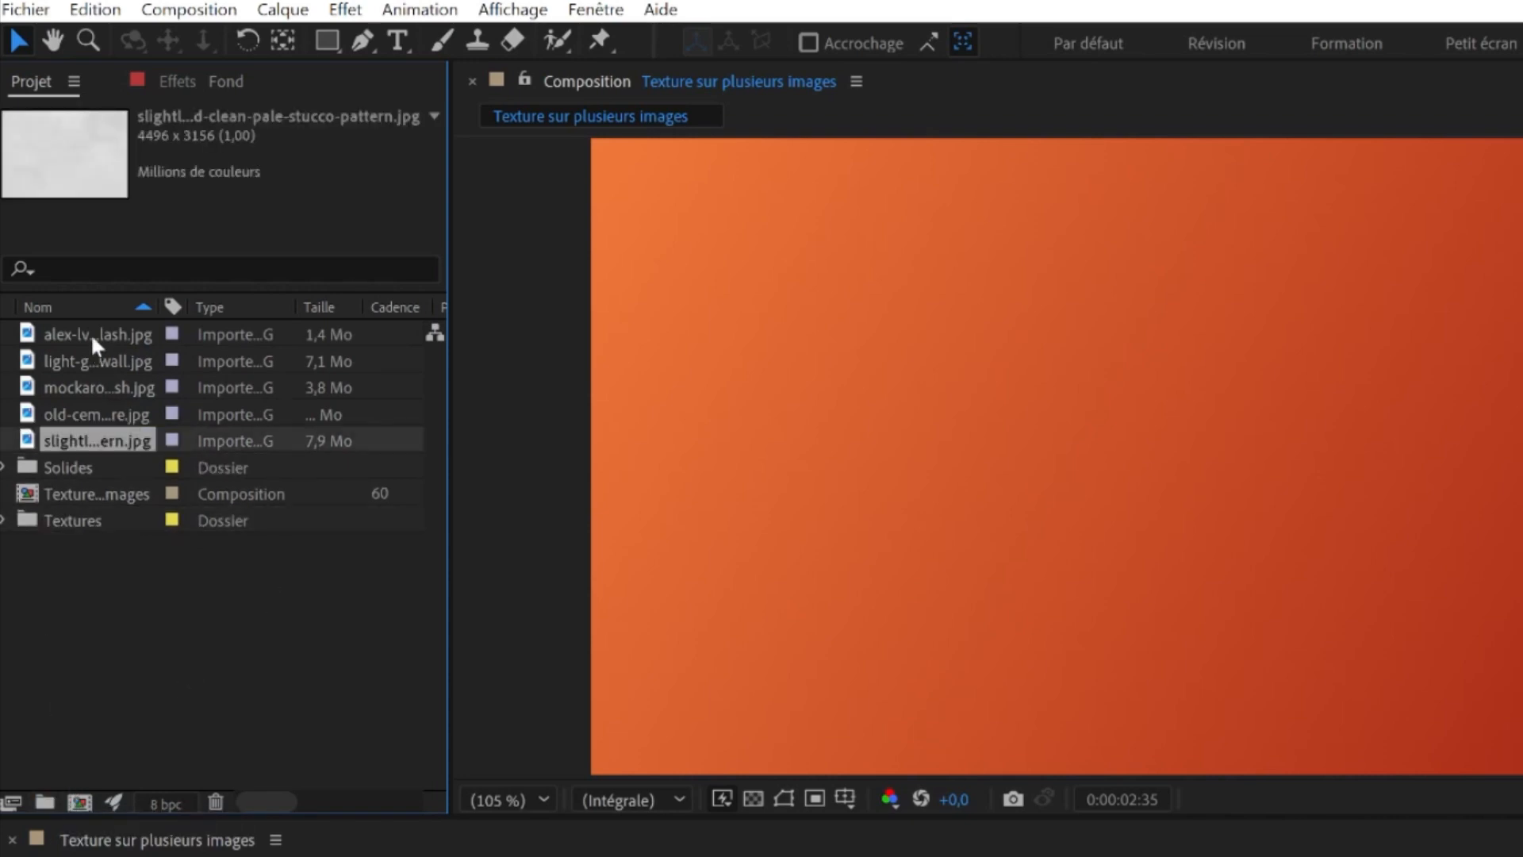
shift+click(91, 333)
drag(95, 443, 87, 521)
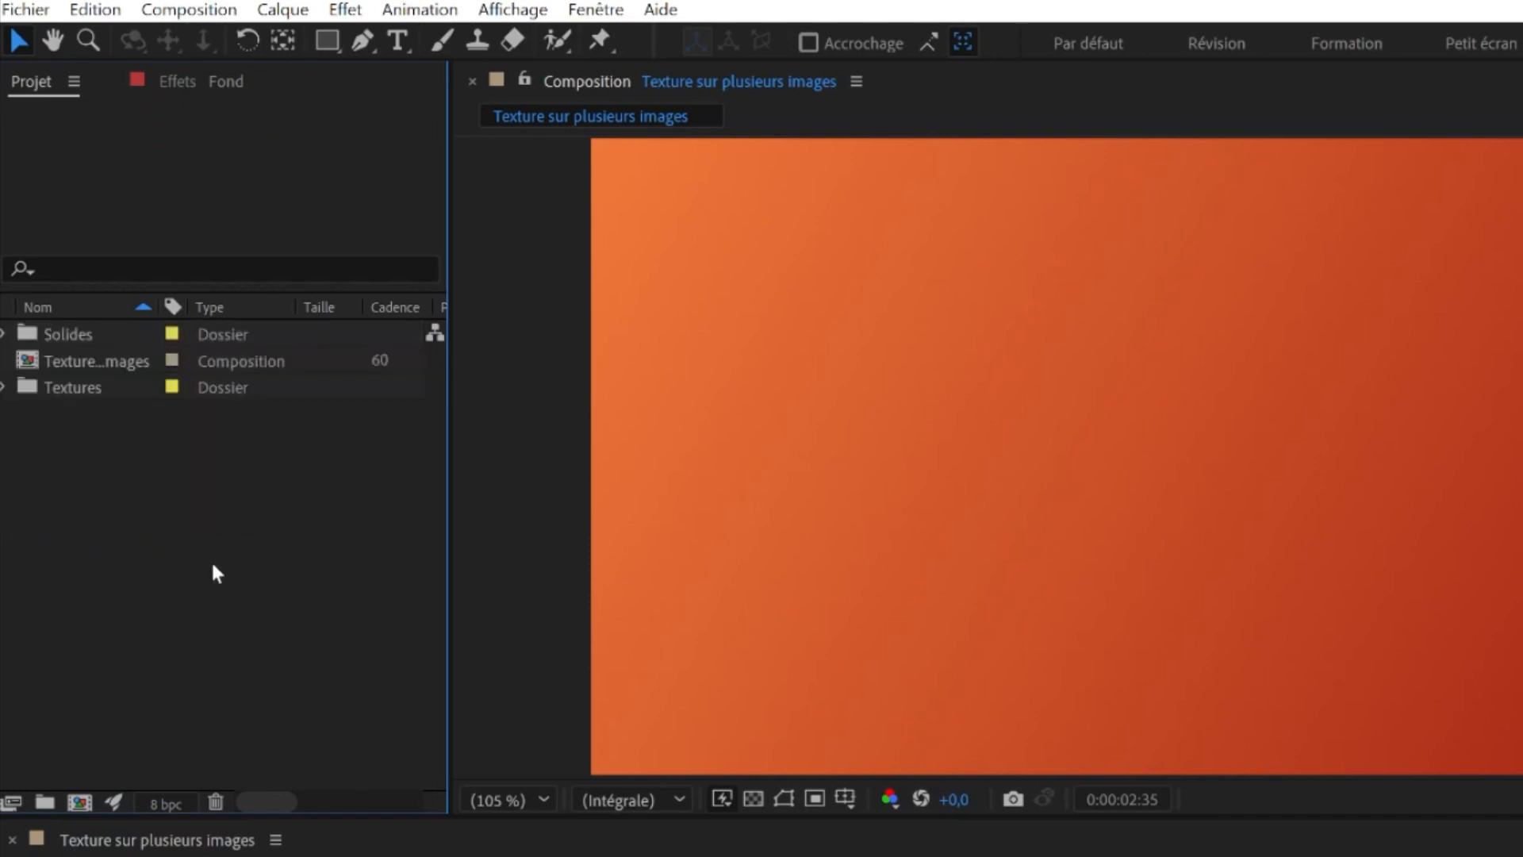
Step: Create a project folder named Compositions and move the "Texture sur plusieurs images" composition into it
click(44, 801)
text(C)
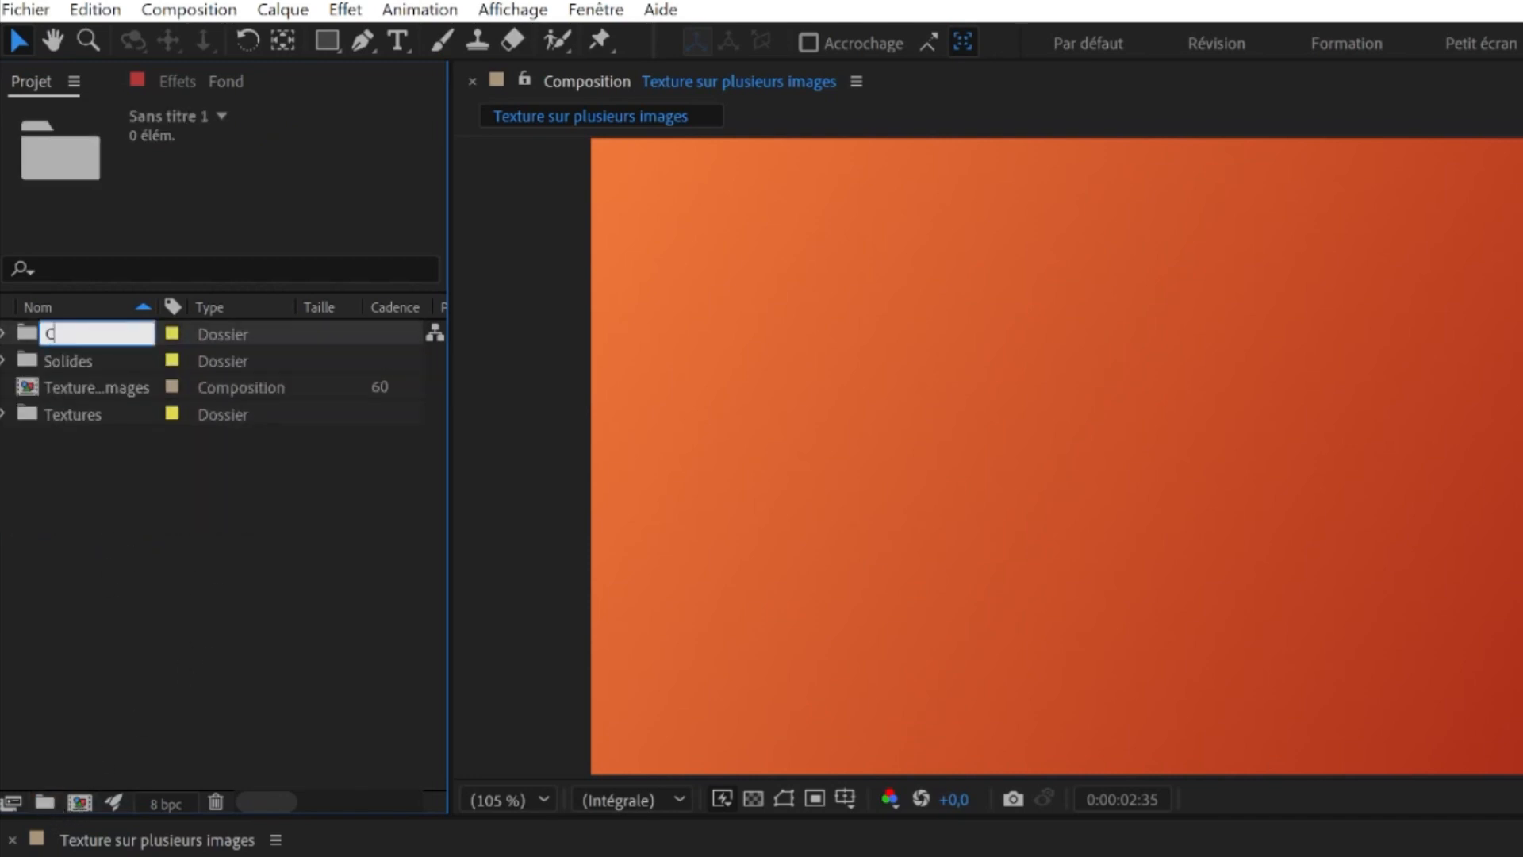
text(ompositions)
key(Return)
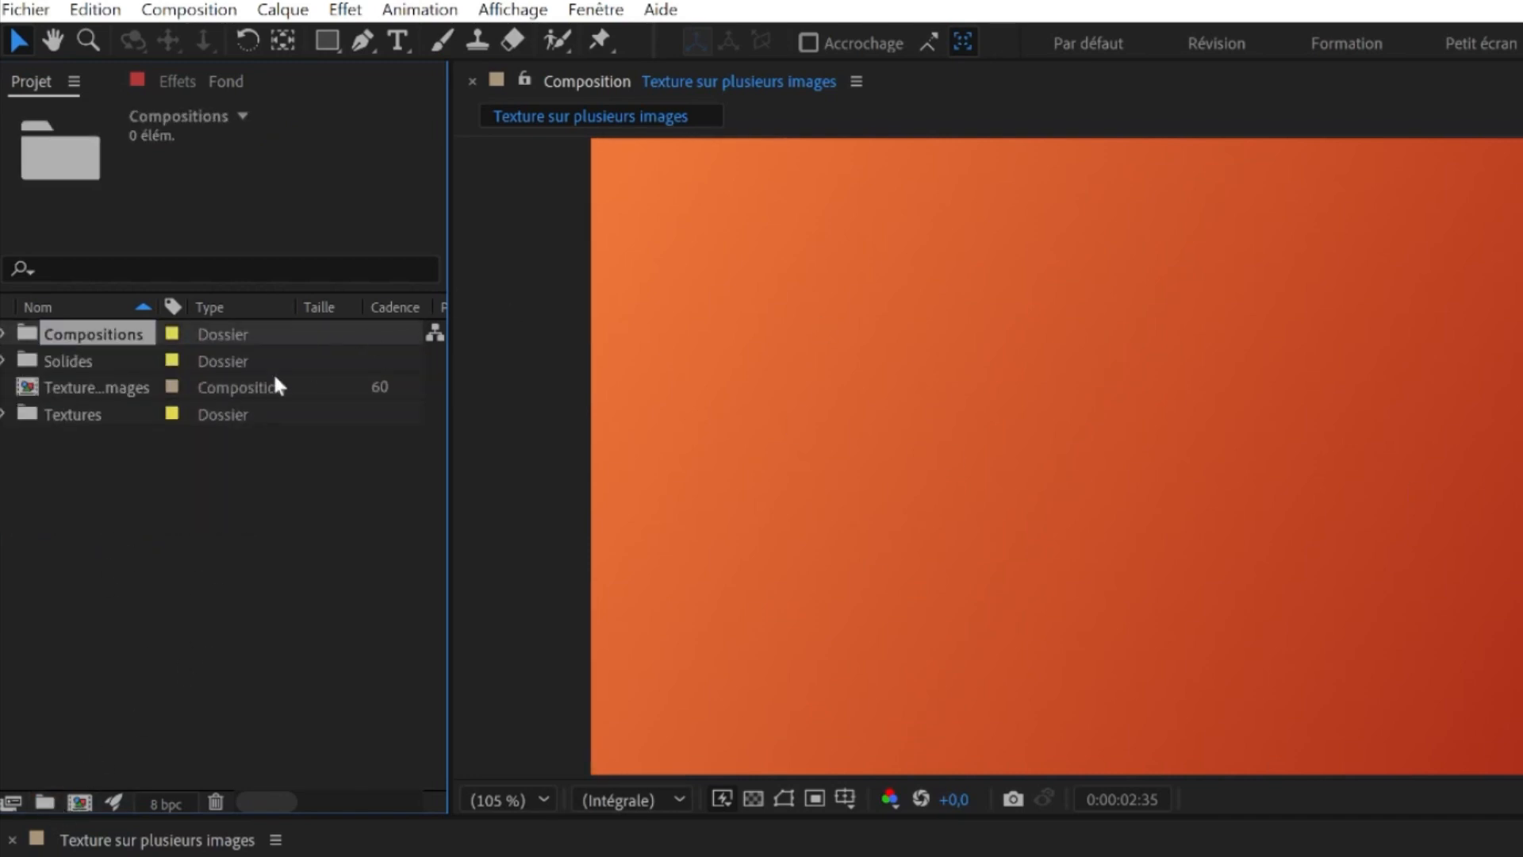
drag(132, 400, 126, 337)
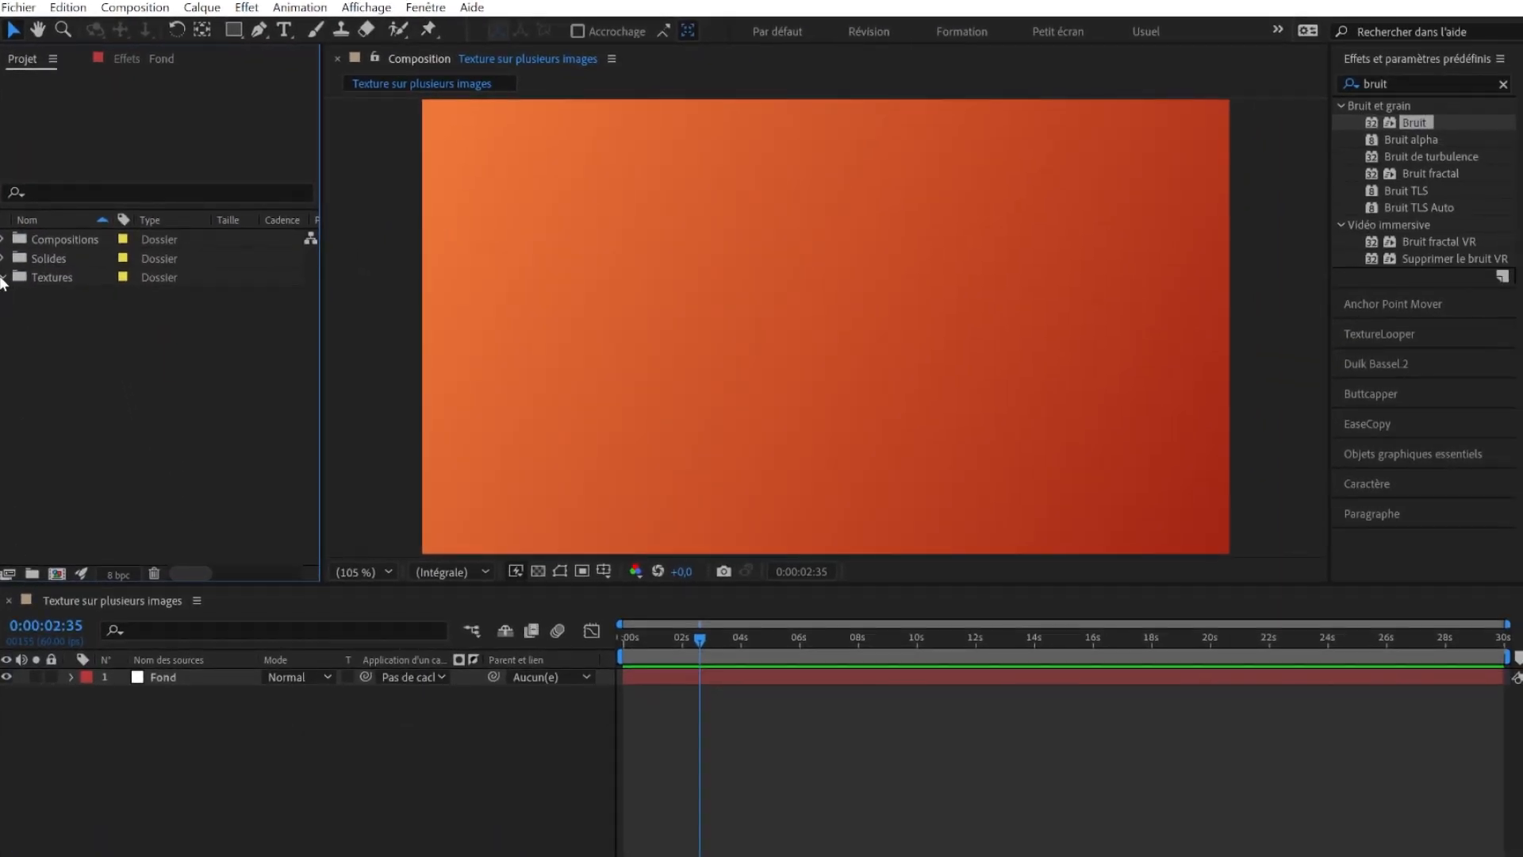
Step: Add the five images of the Textures folder above the Fond layer and precompose them as Textures, transferring all attributes
click(6, 388)
drag(61, 389, 206, 680)
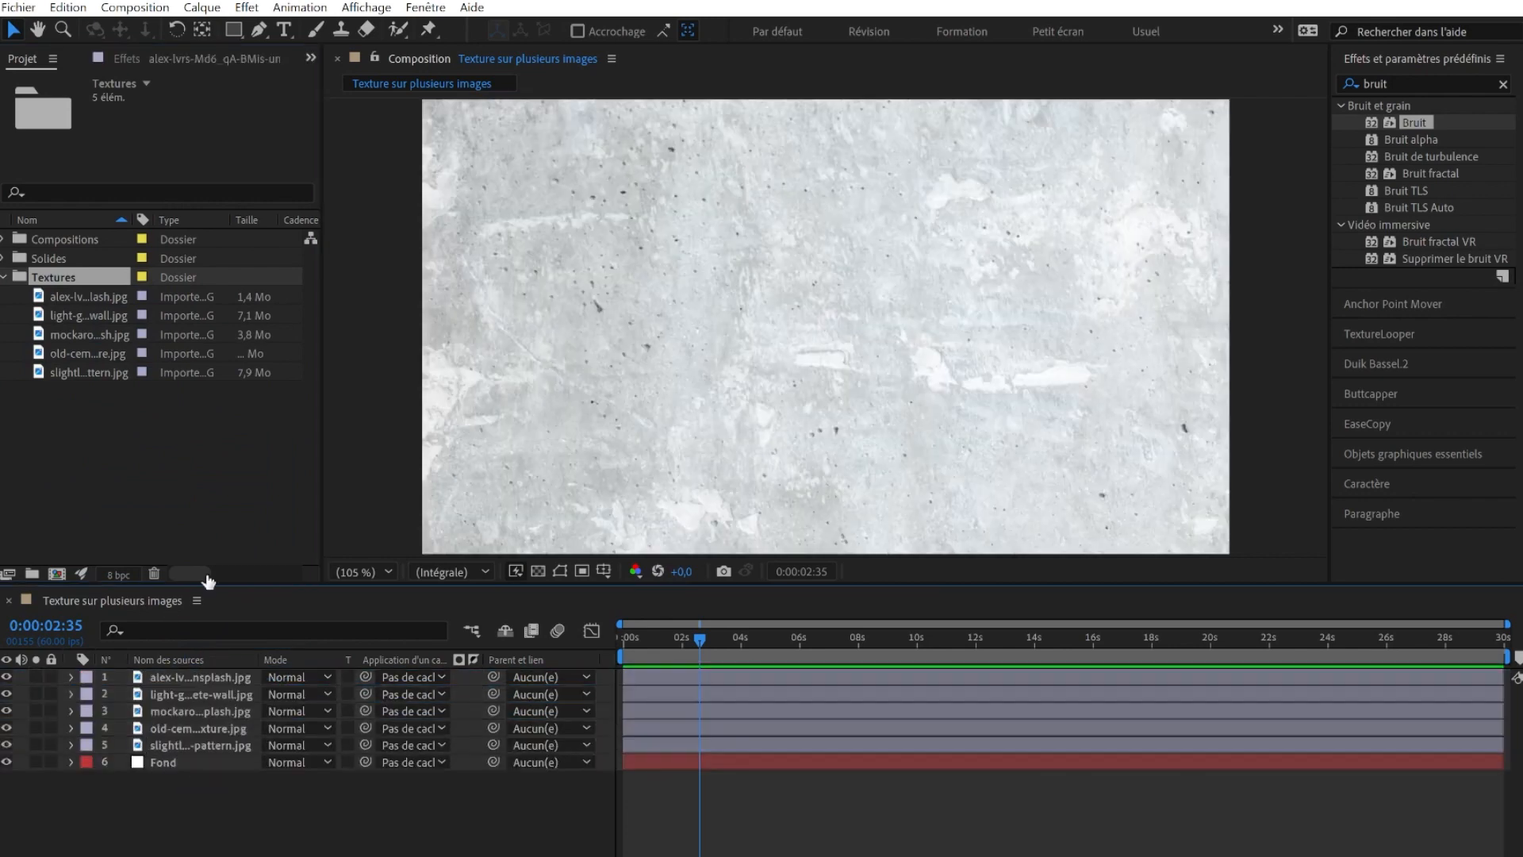
click(201, 681)
shift+click(174, 748)
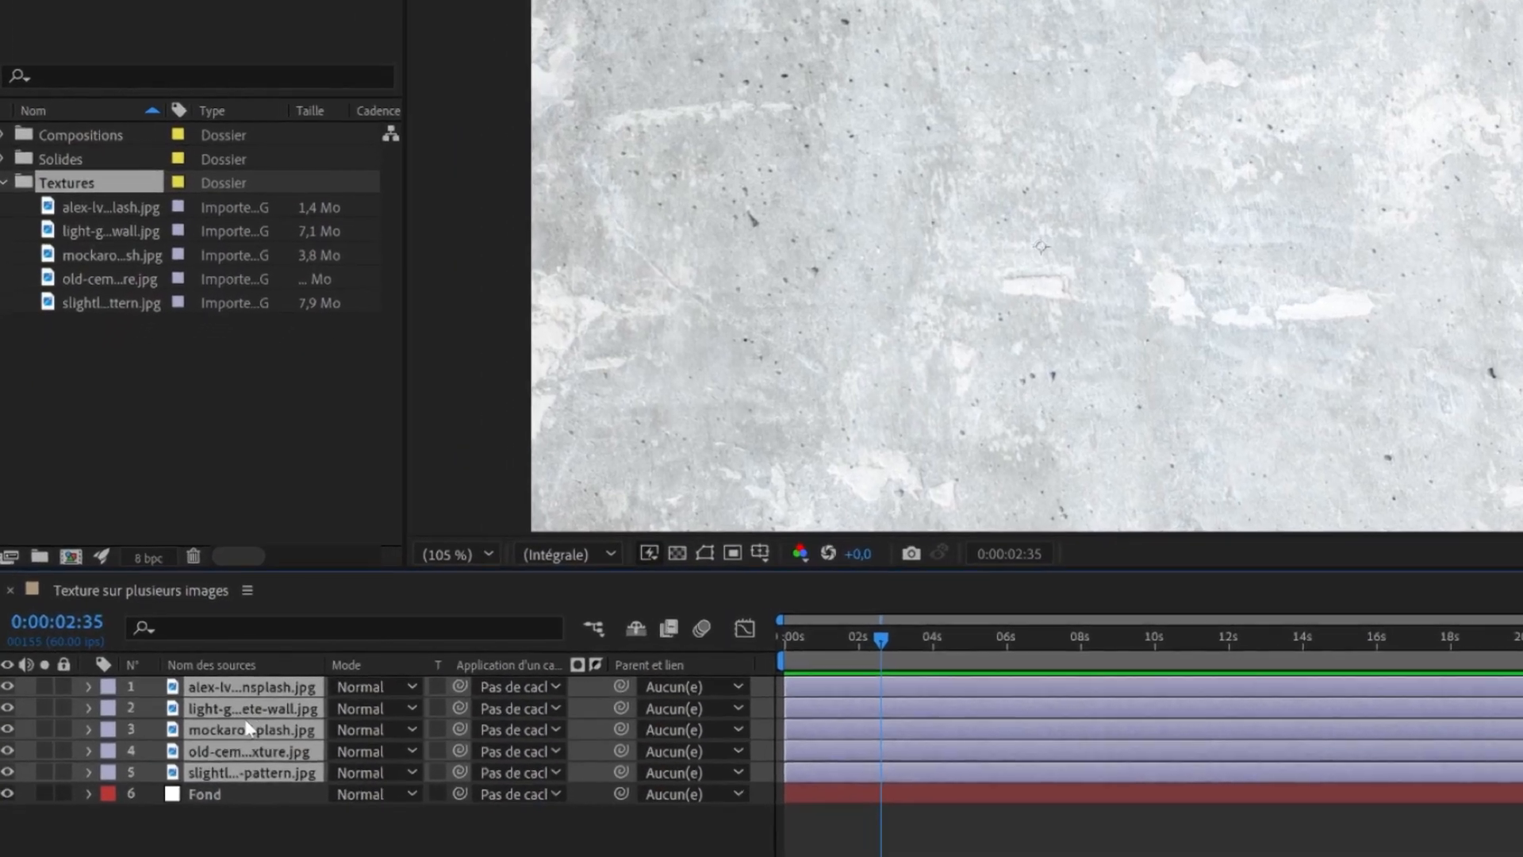
right_click(208, 728)
click(319, 572)
text(T)
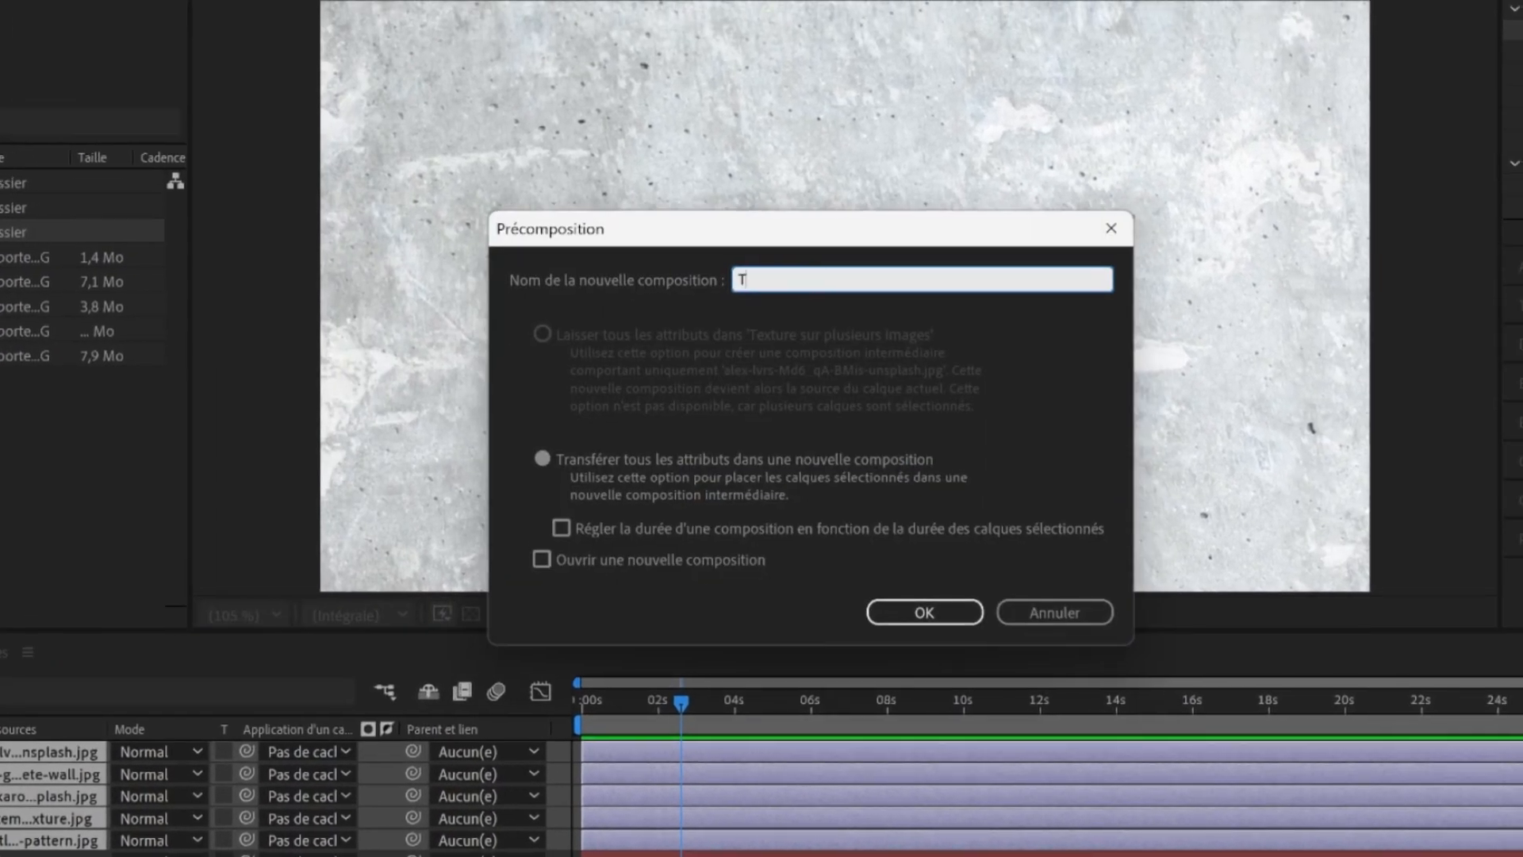
text(ext)
text(ures)
key(Return)
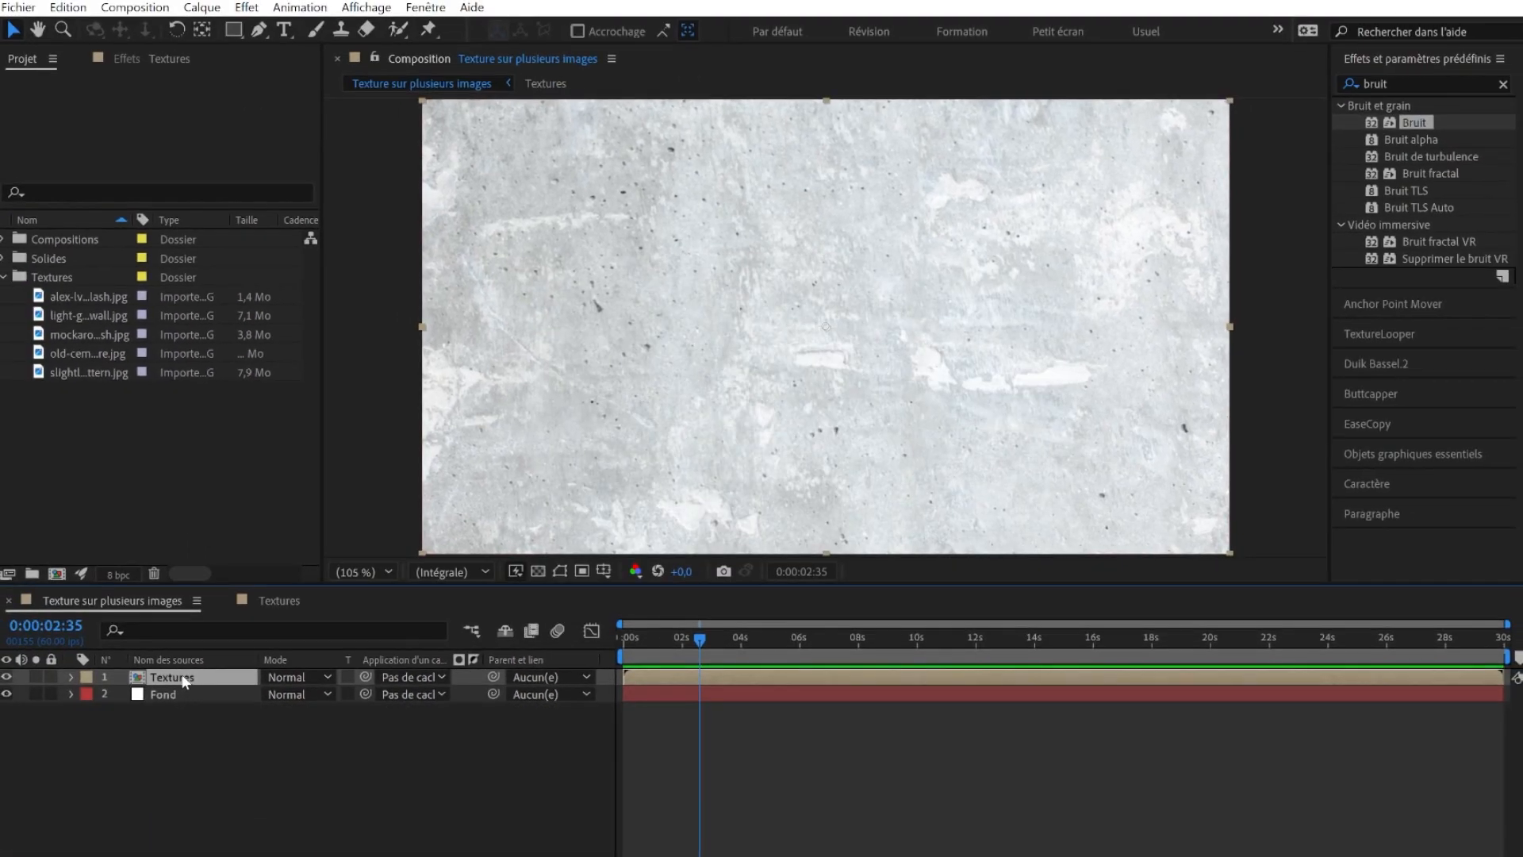
Step: Open the Textures precomposition in its own timeline
double_click(184, 679)
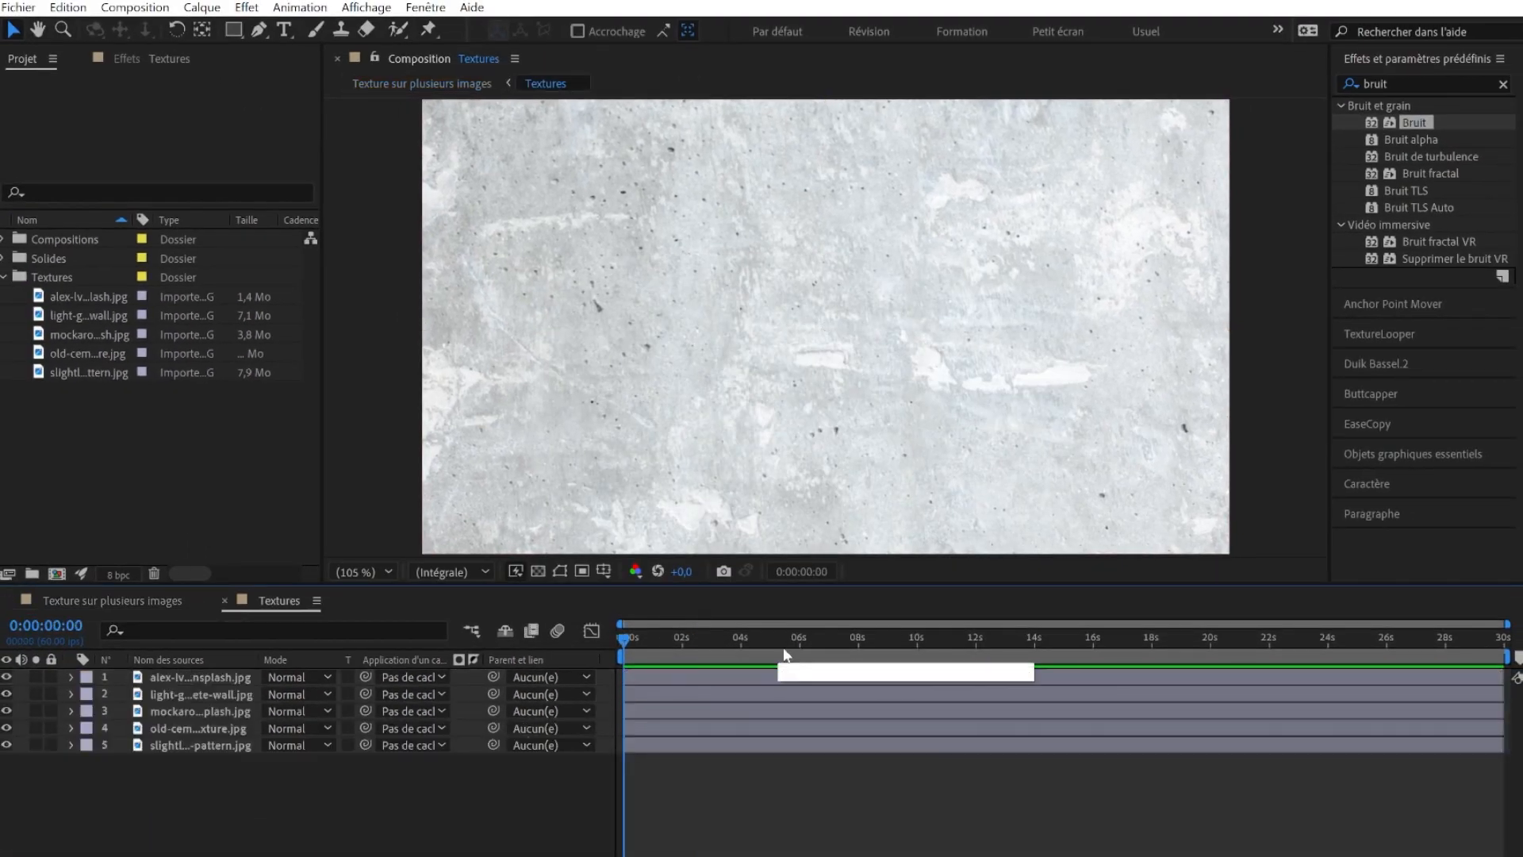
key(;)
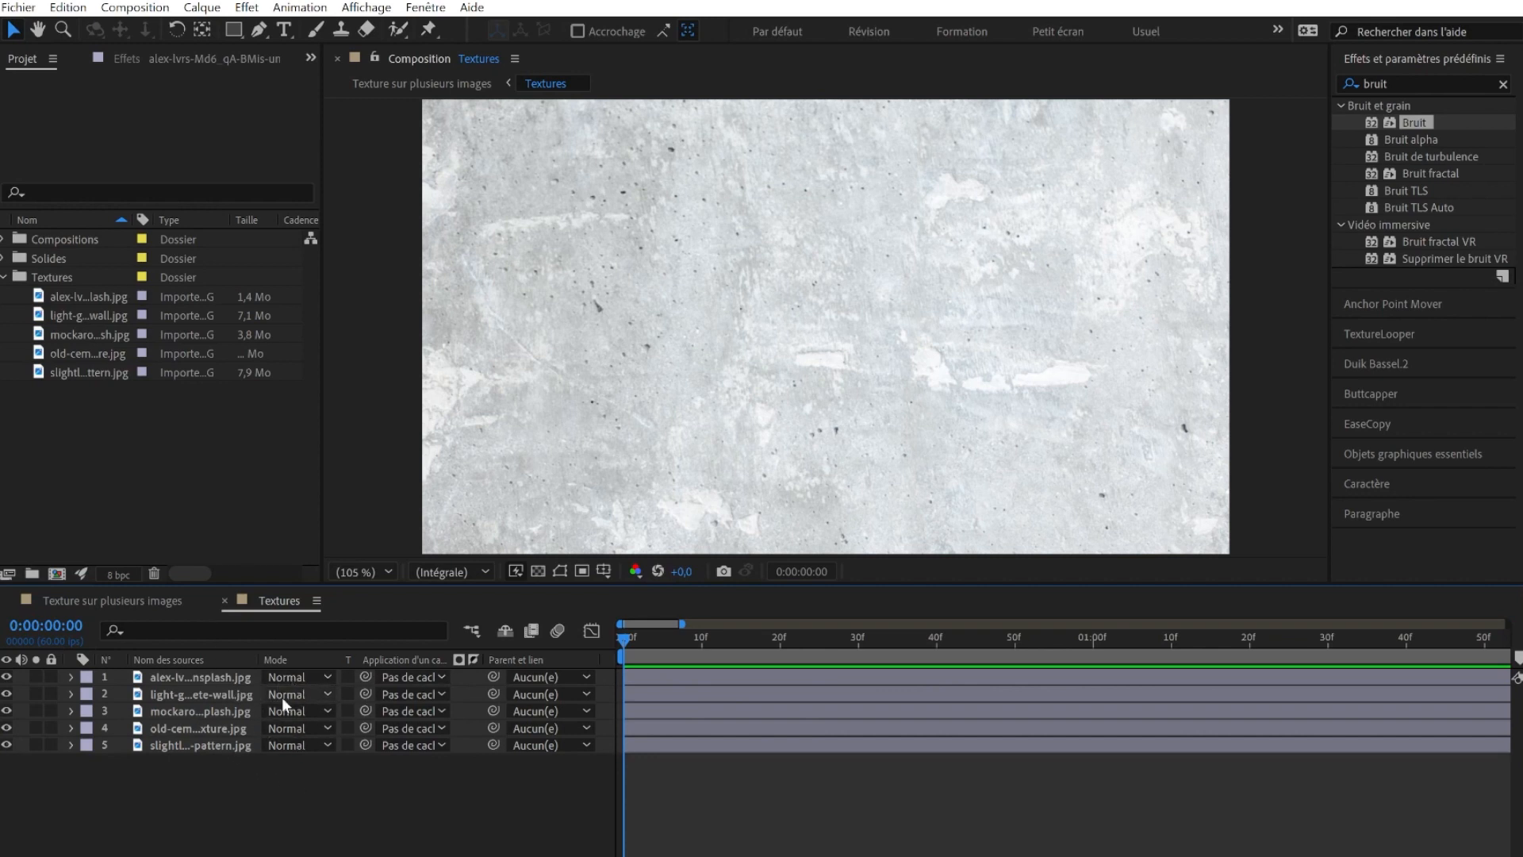
key(ctrl+Down)
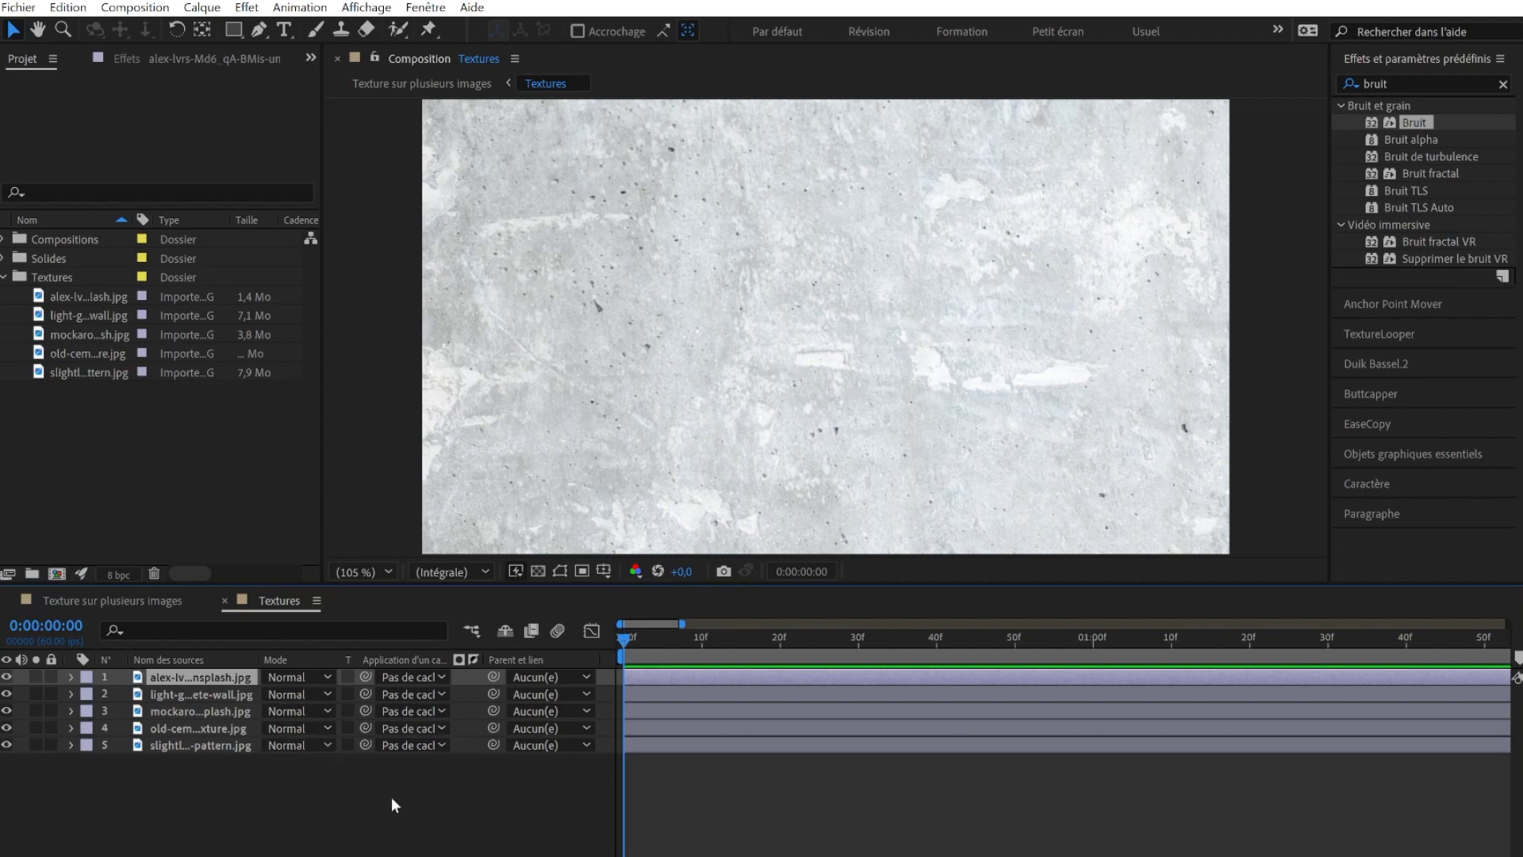
click(306, 800)
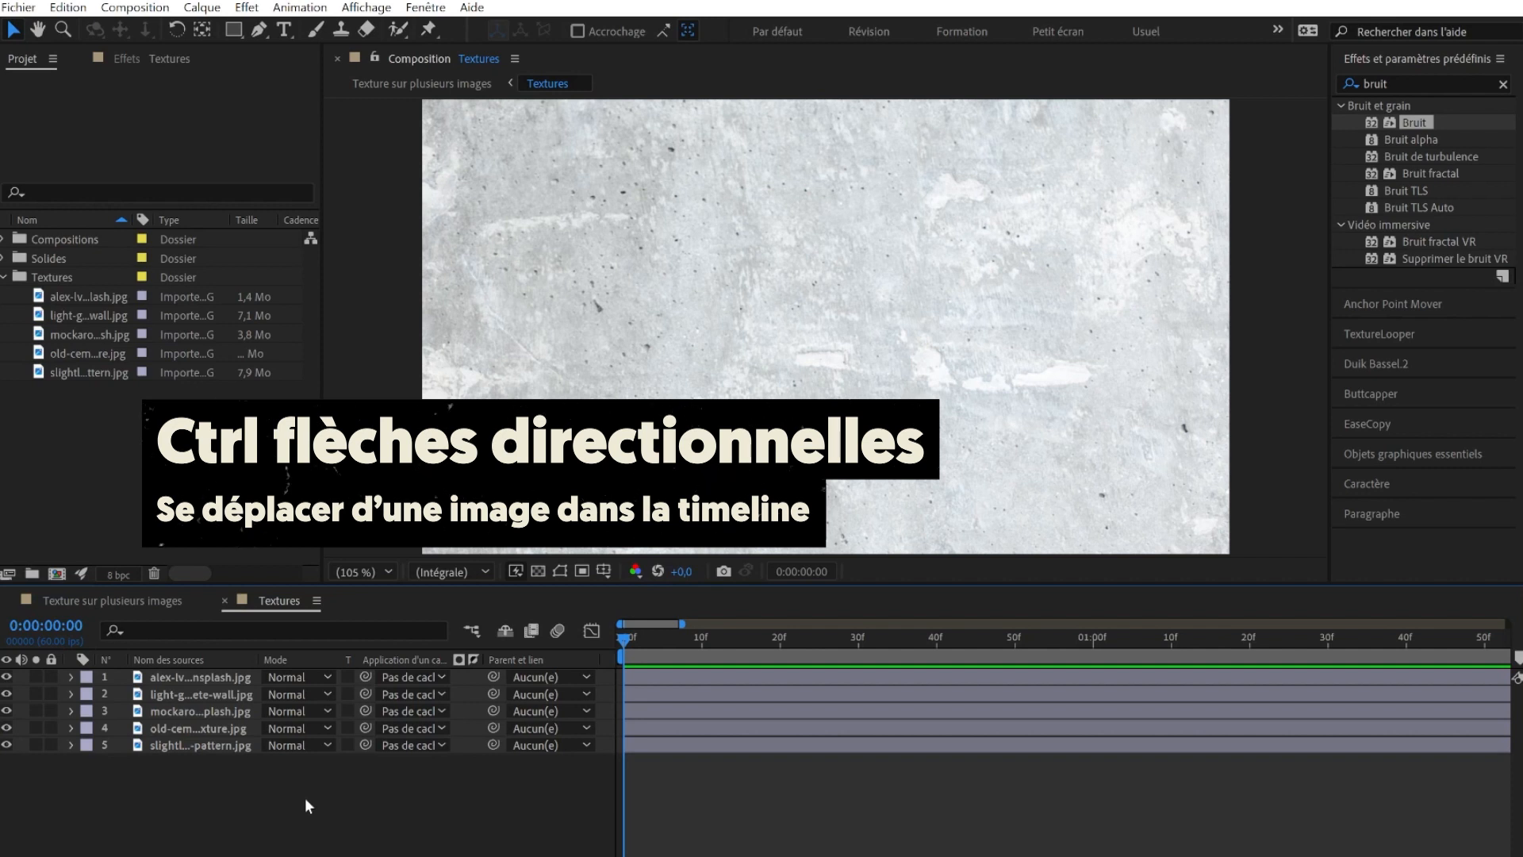
Step: Trim the out points of all five texture layers to the current time at 0:00:00:05
key(ctrl+Right)
key(ctrl+Right)
key(ctrl+Right)
key(ctrl+Right)
key(ctrl+Right)
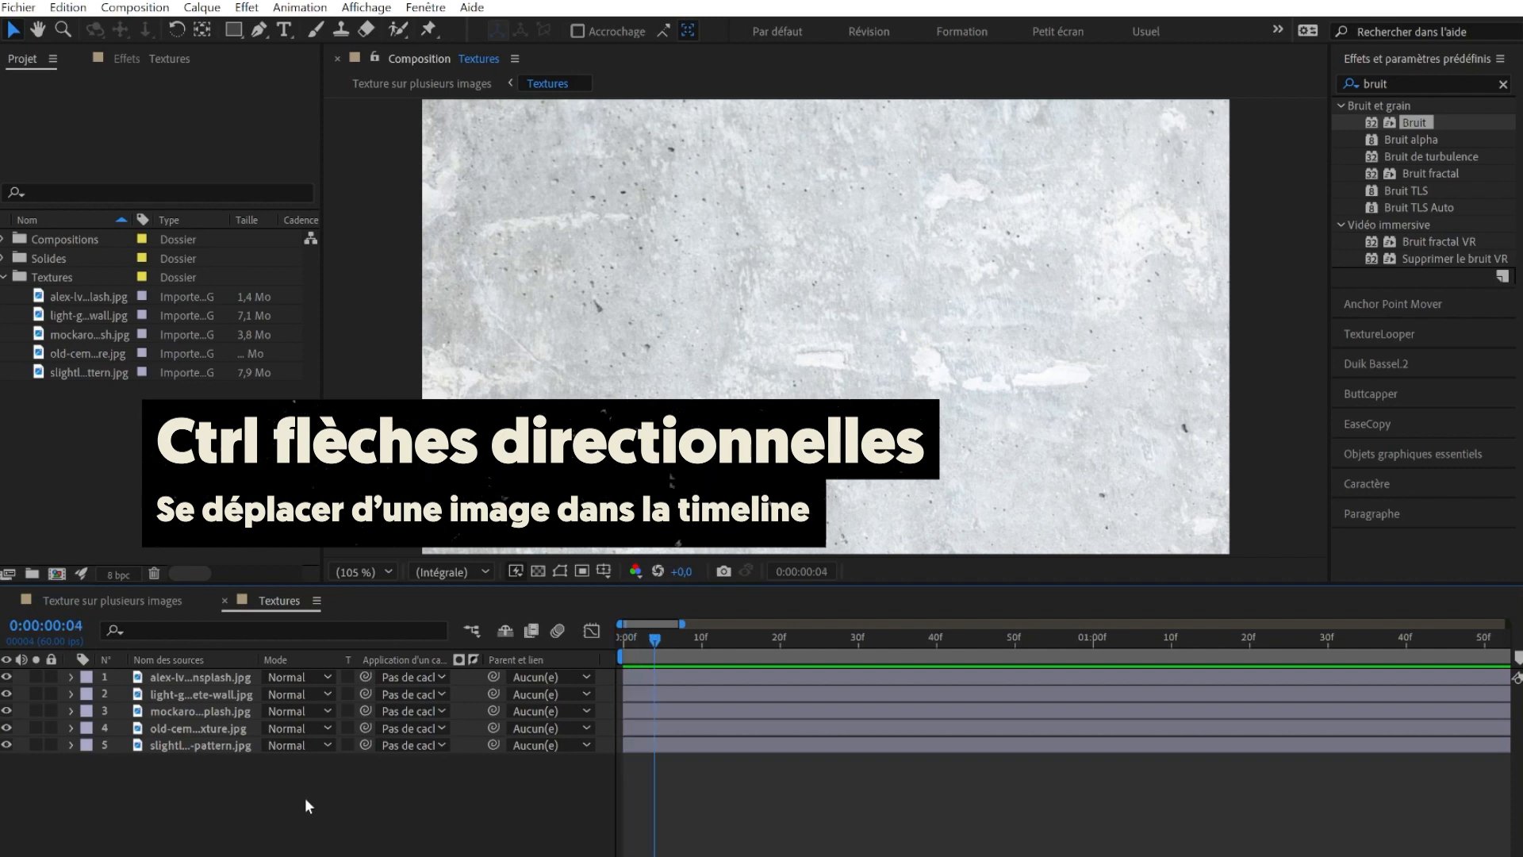
key(ctrl+Right)
key(equal)
drag(184, 753, 388, 638)
key(ctrl+Left)
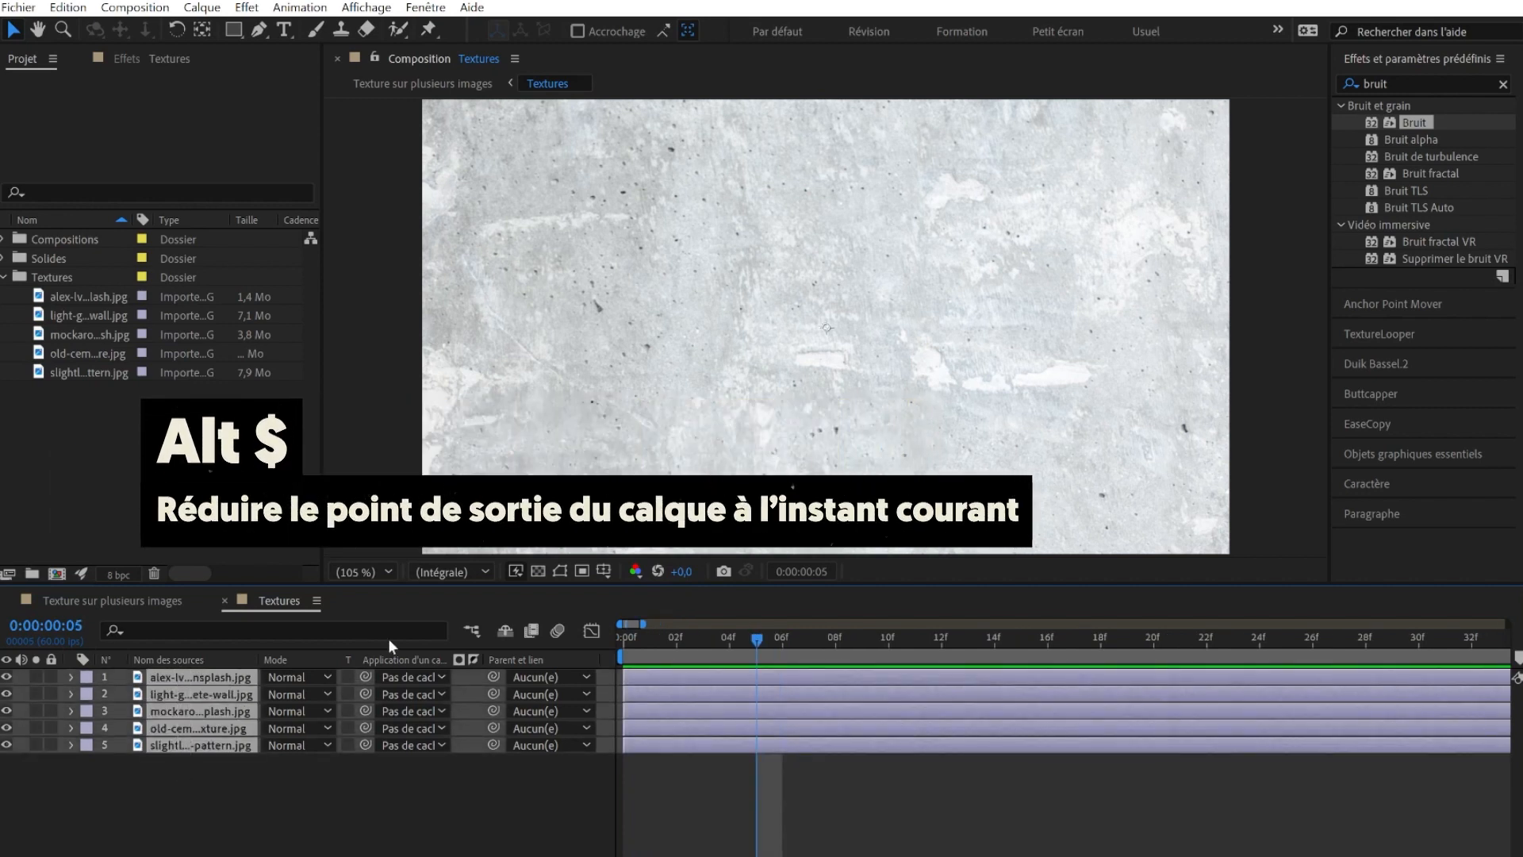
key(alt+dollar)
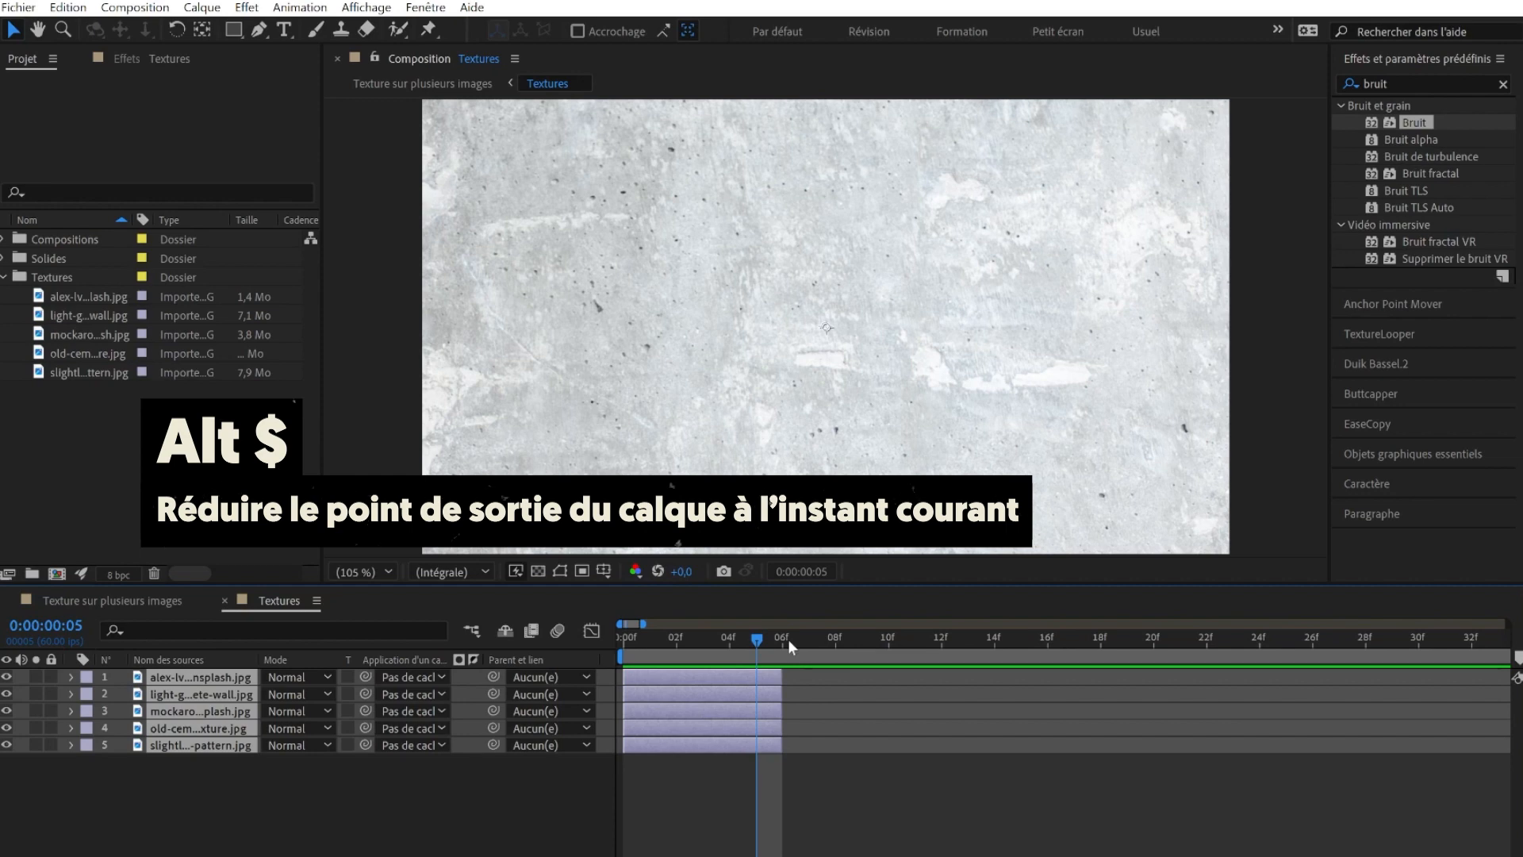
Step: Arrange the five trimmed texture layers one after another with the Calques de séquence keyframe assistant
key(ctrl+Right)
key(Home)
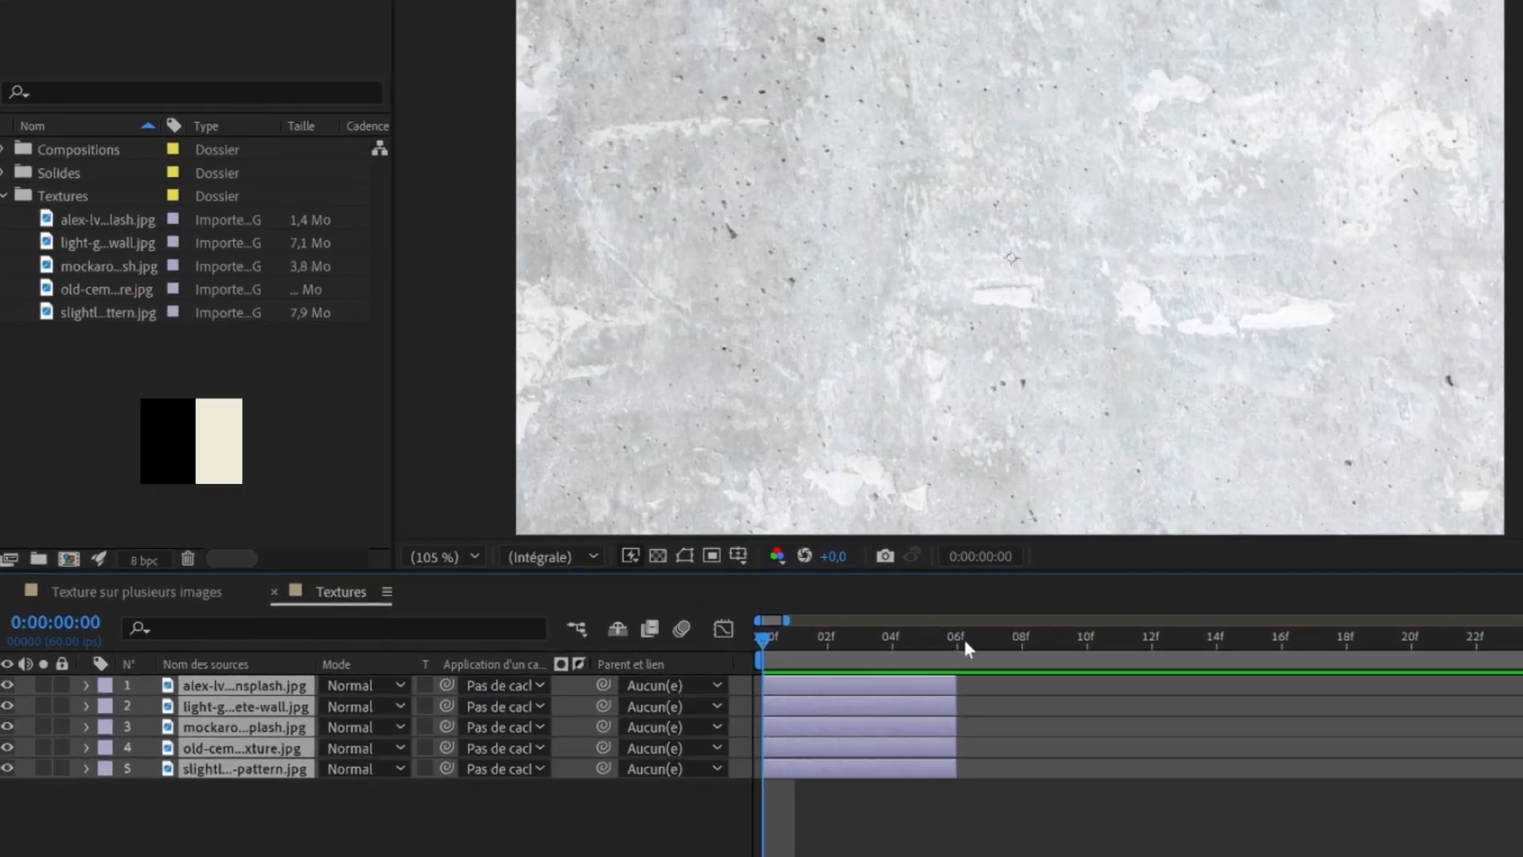
key(ctrl+Right)
key(ctrl+Right)
key(ctrl+Right)
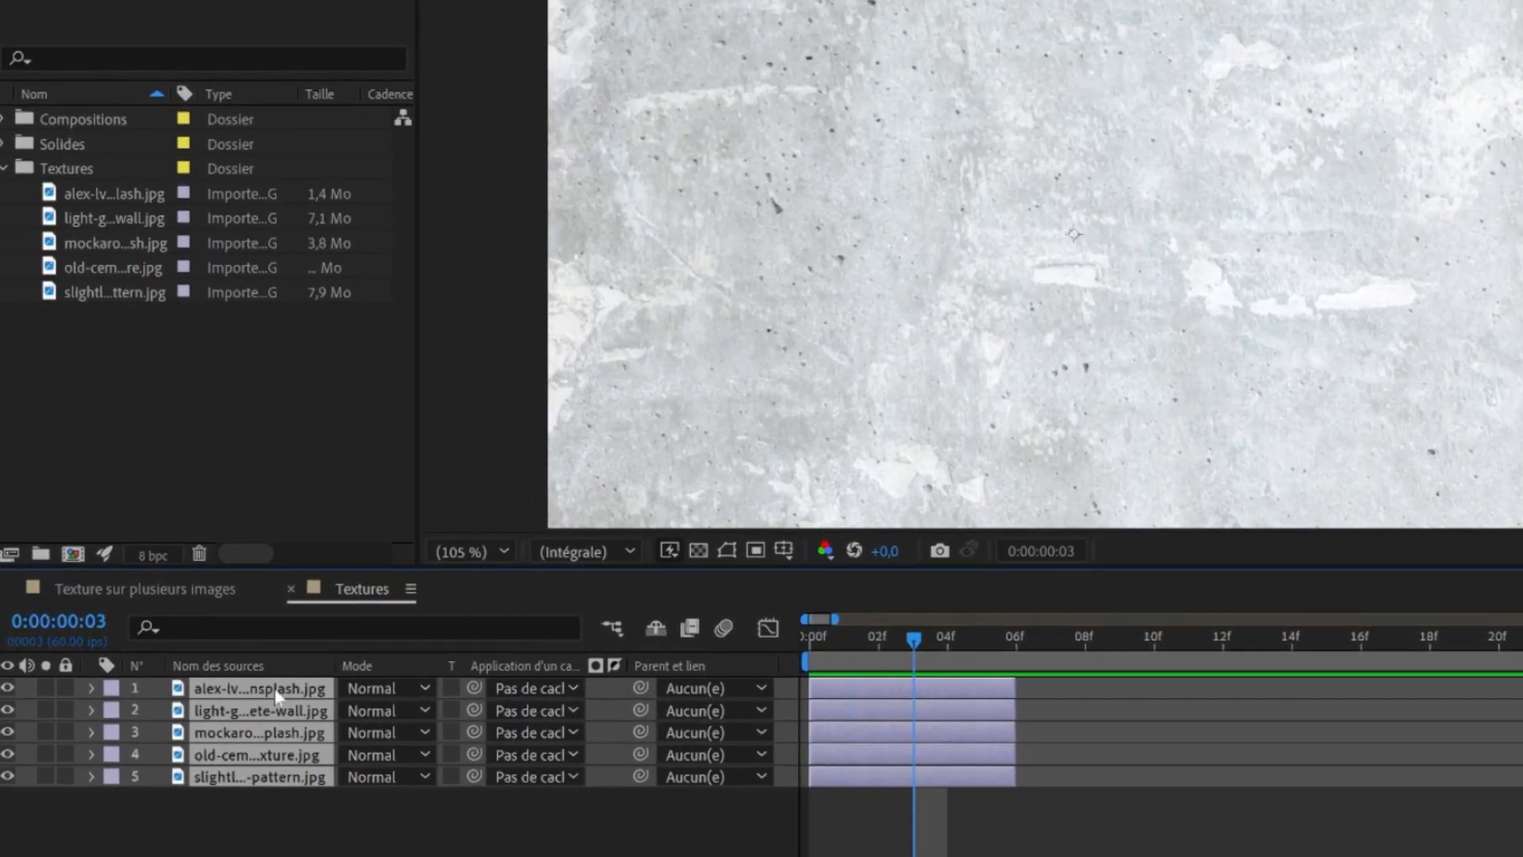
right_click(277, 718)
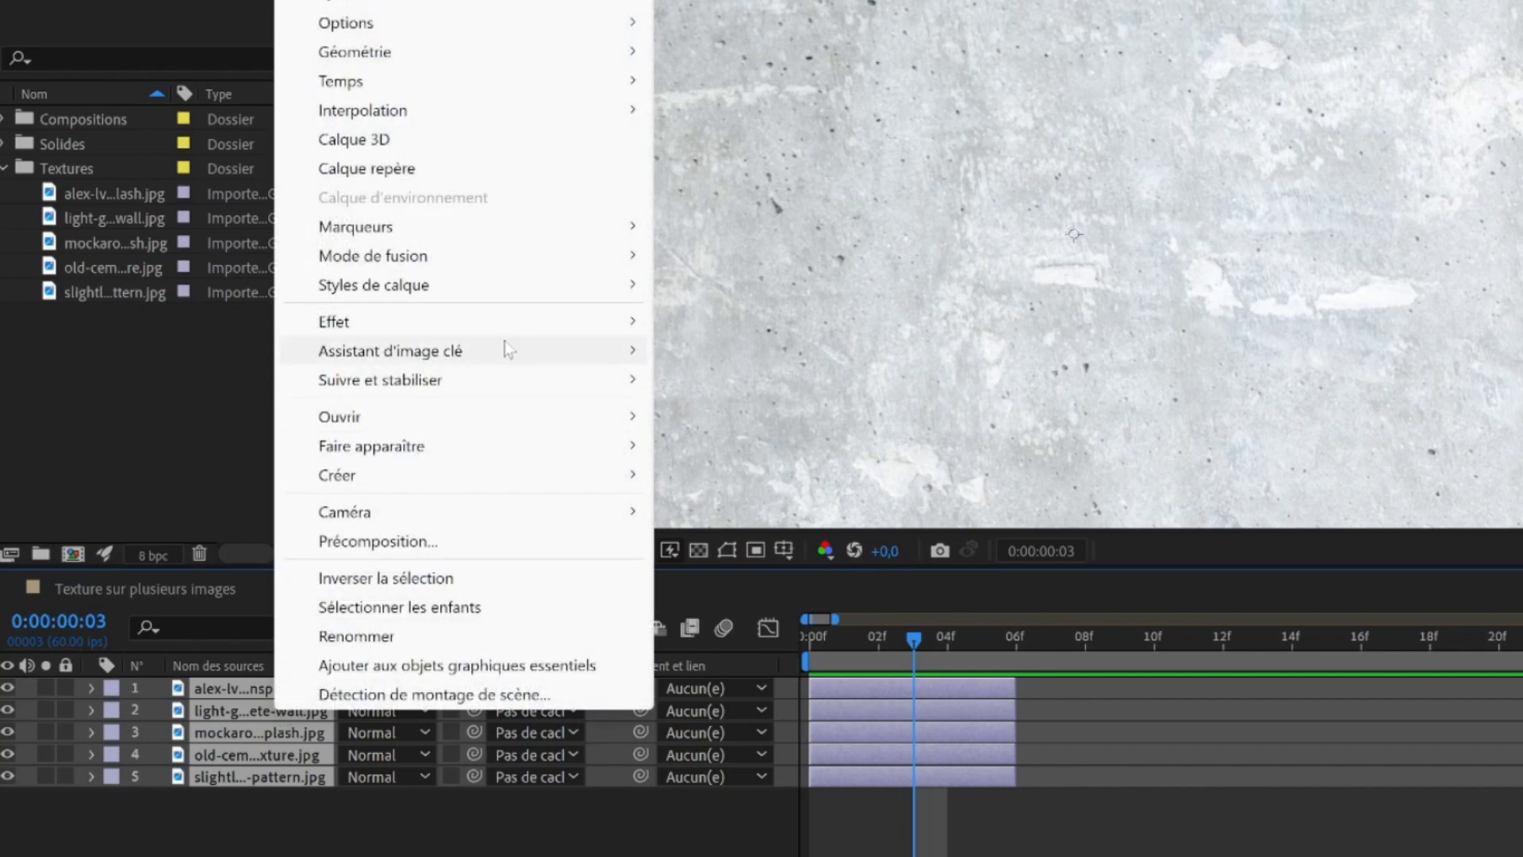
mouse_move(422, 357)
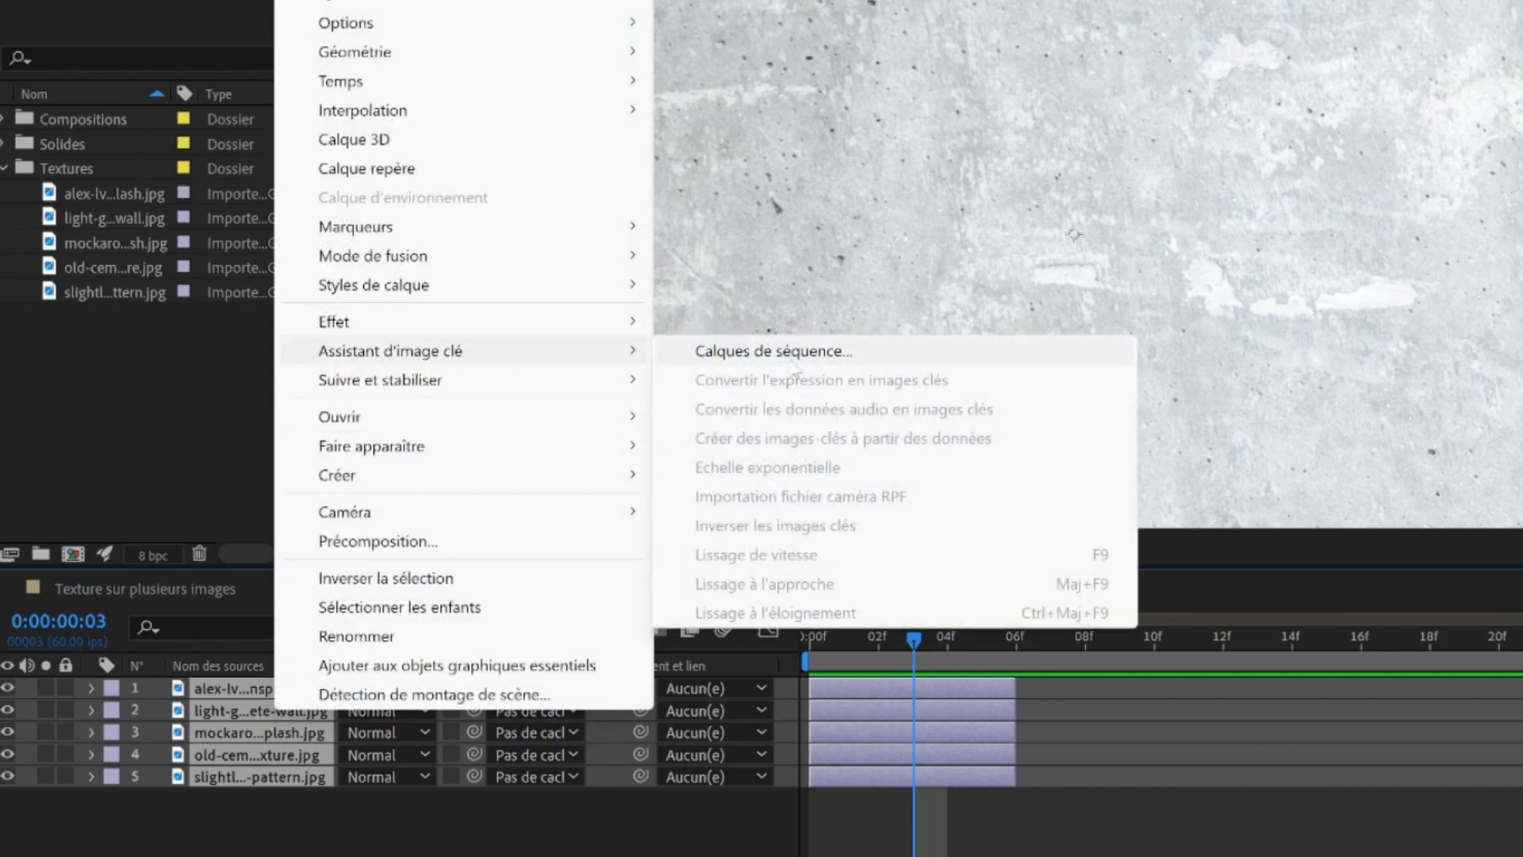
click(773, 351)
key(Return)
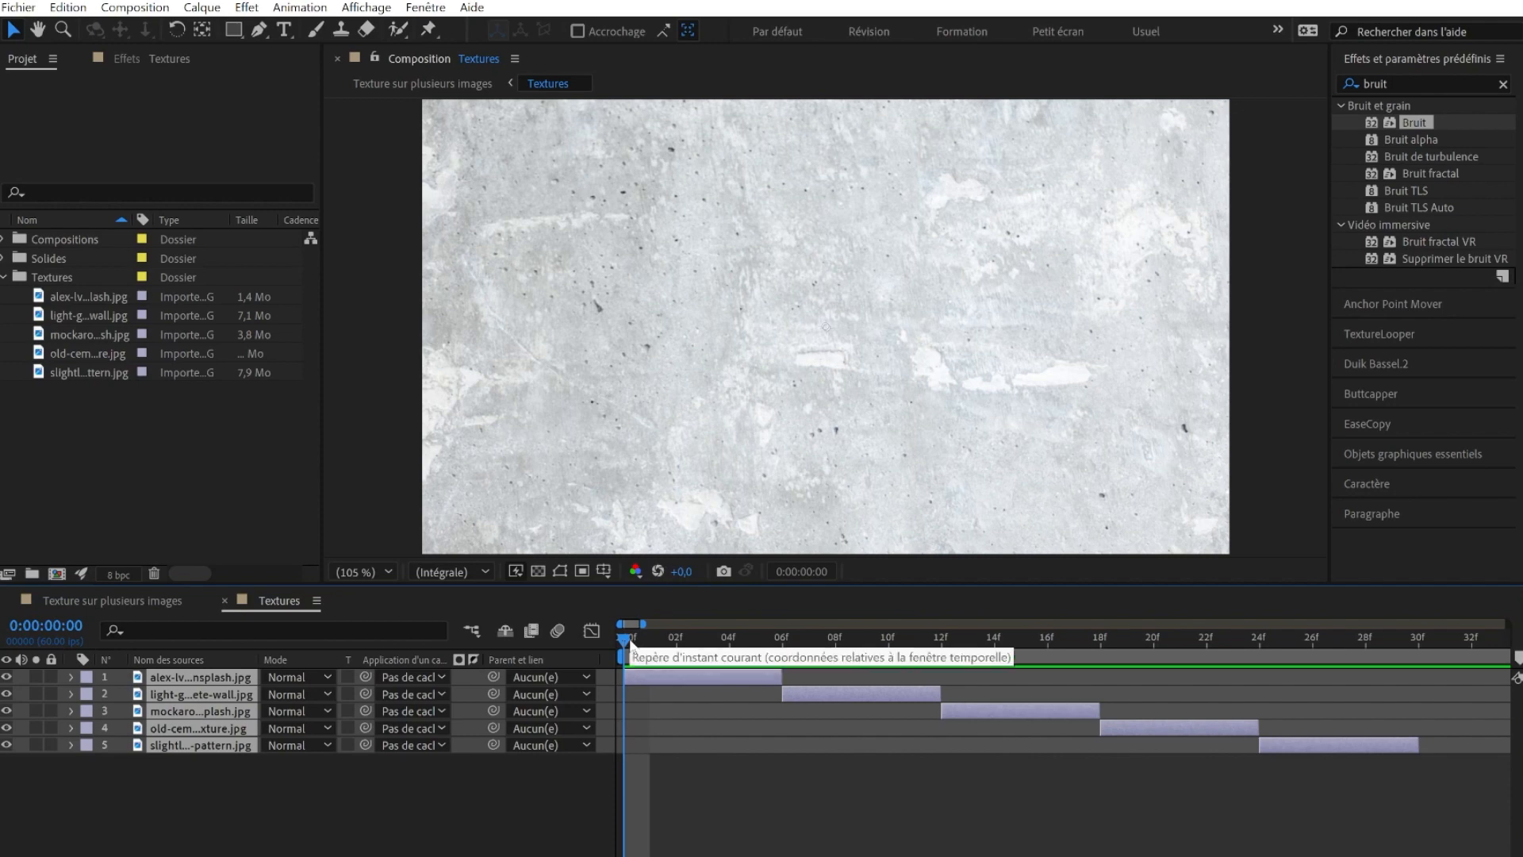
Step: End the work area at 0:00:00:29 and trim the Textures composition to the work area
drag(631, 644, 1398, 673)
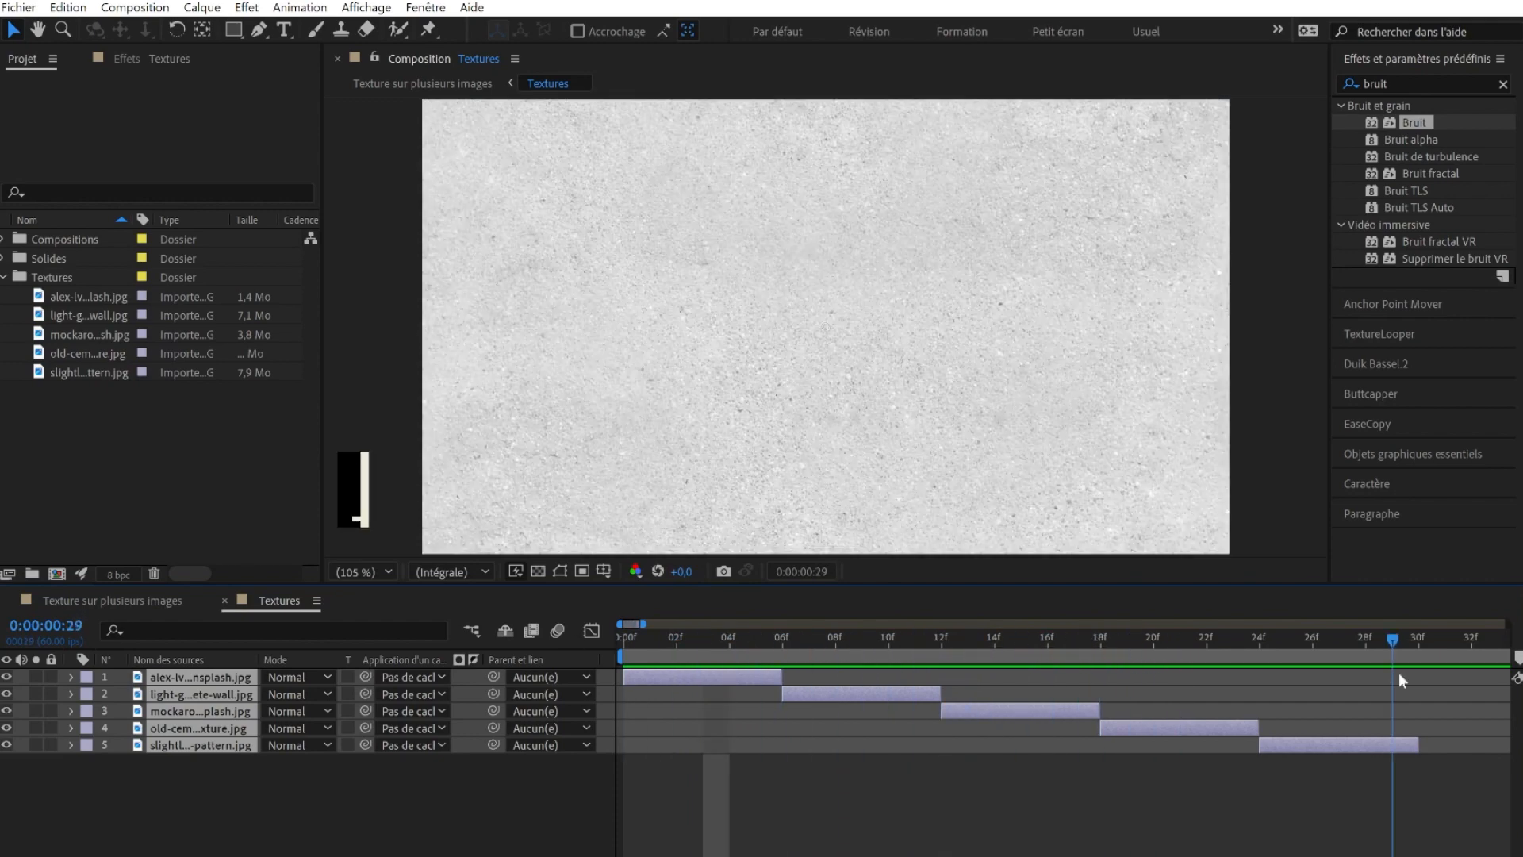
key(n)
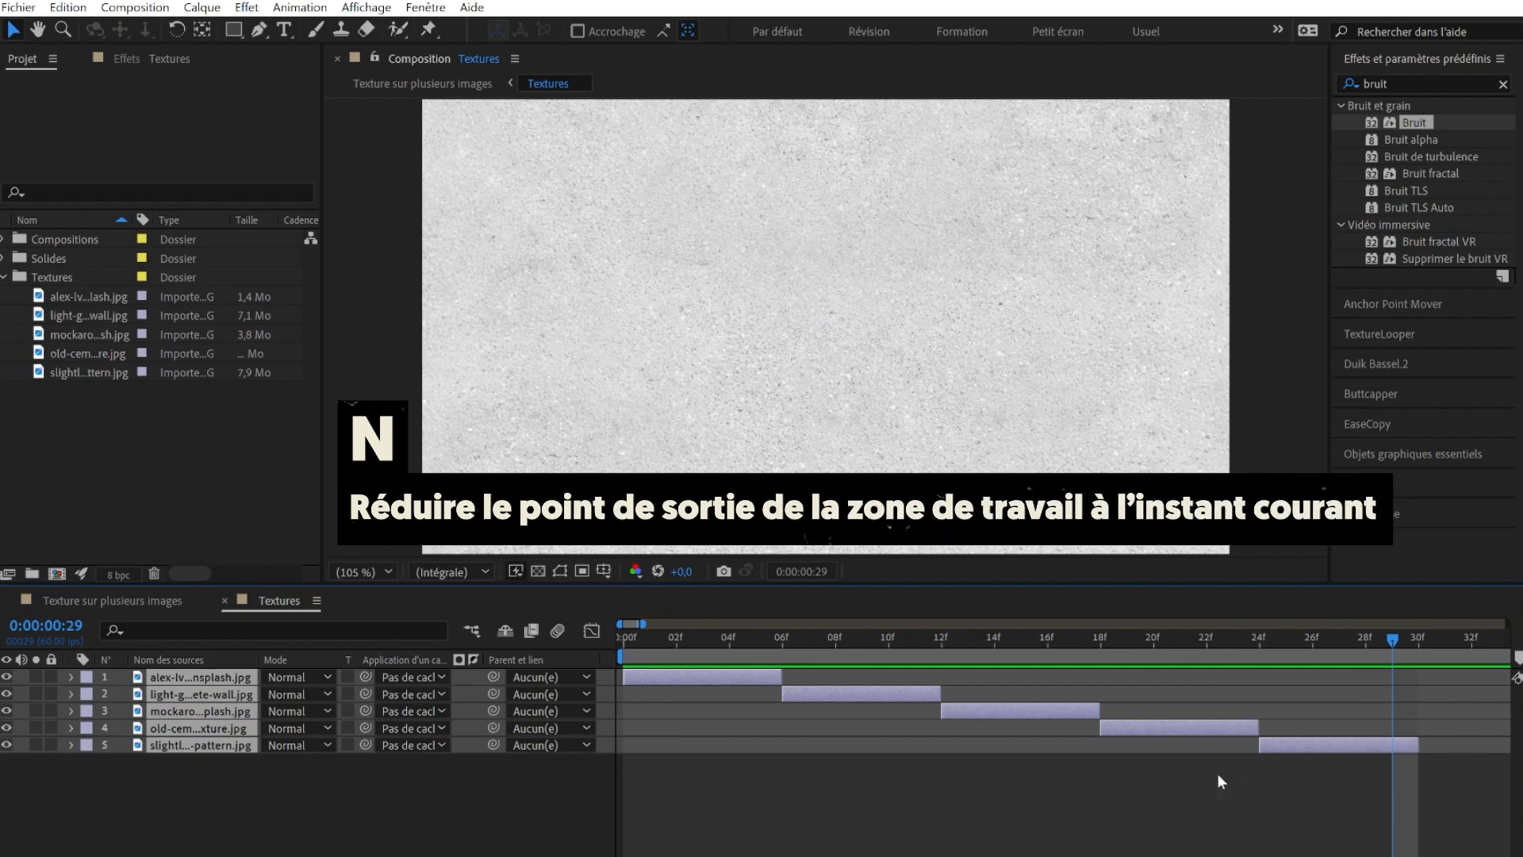
key(n)
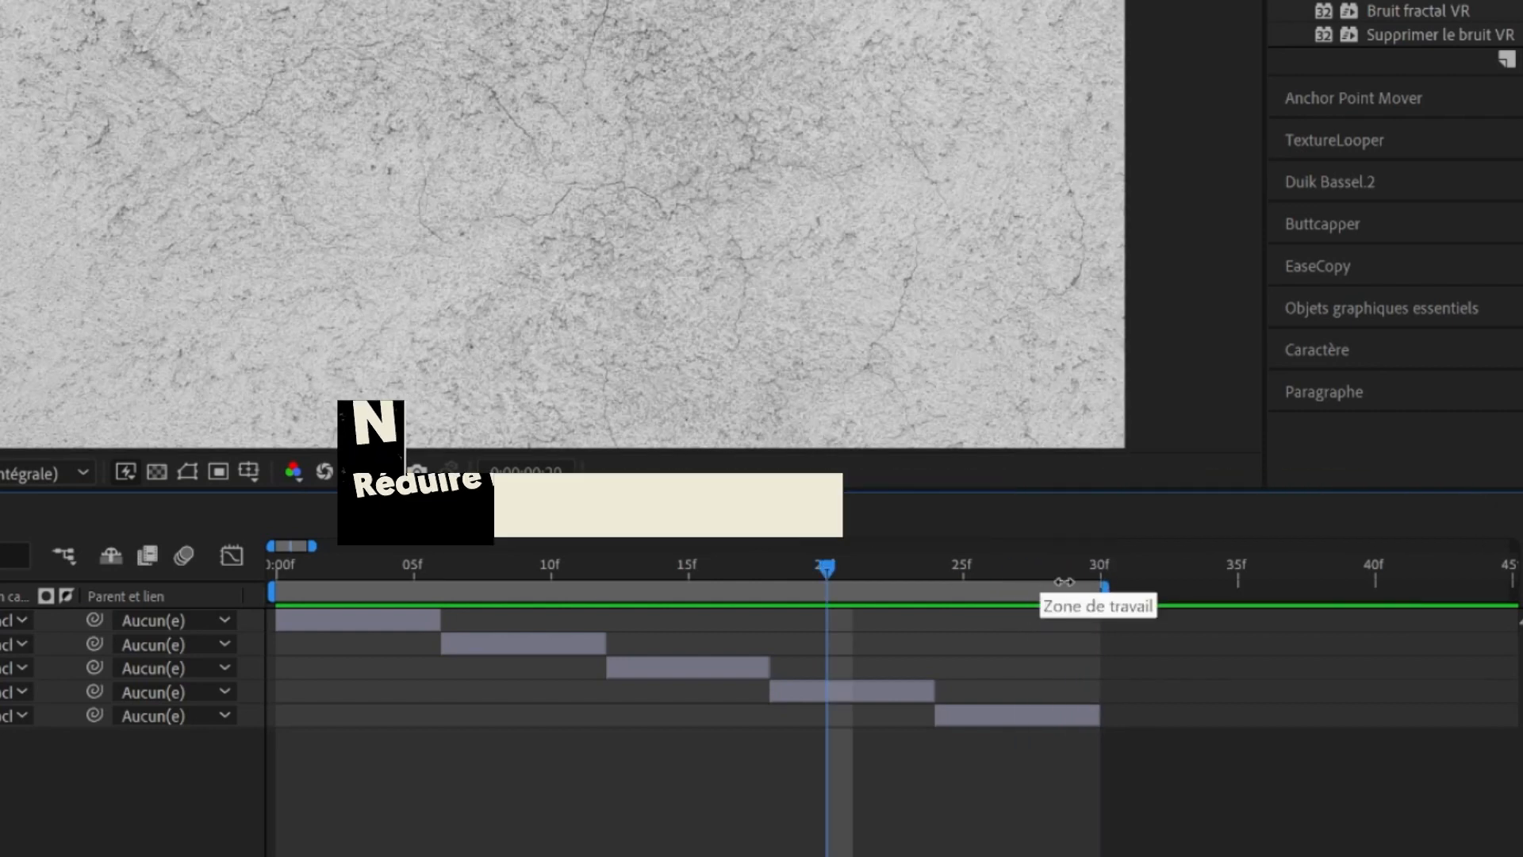
right_click(1023, 590)
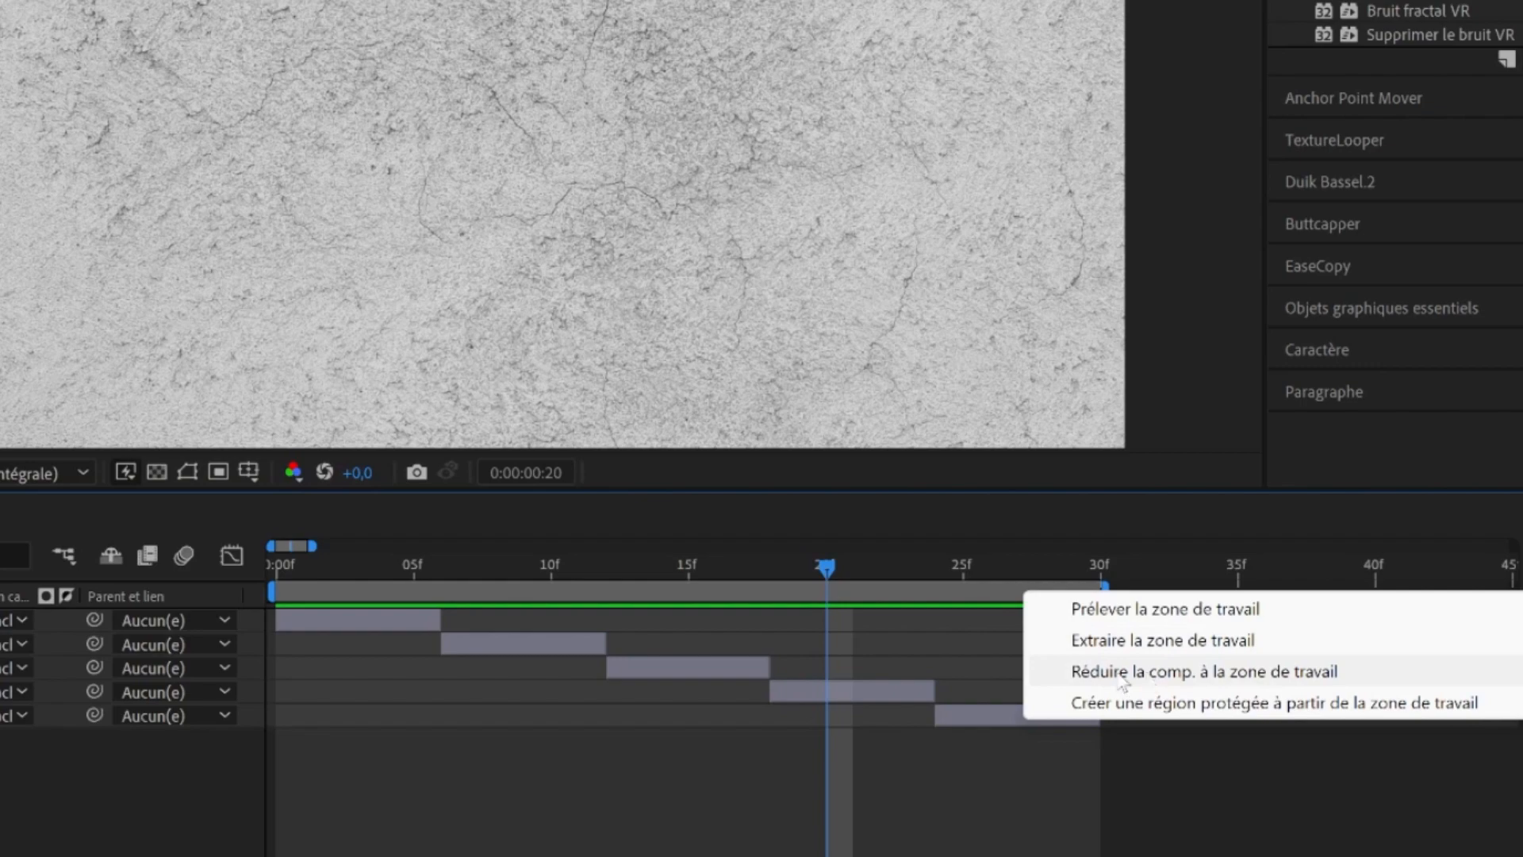
click(1075, 672)
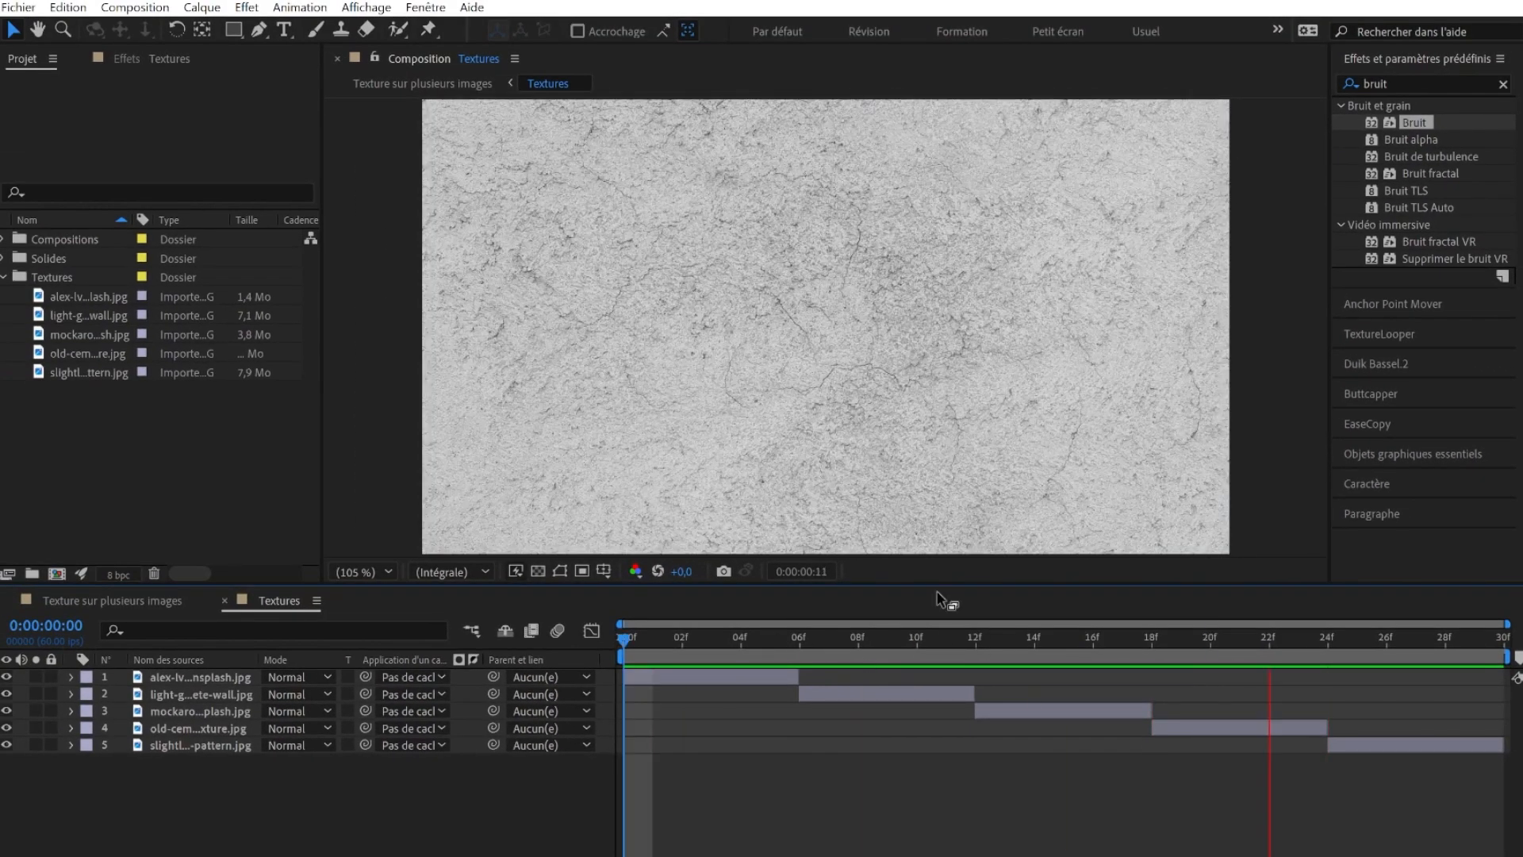
key(space)
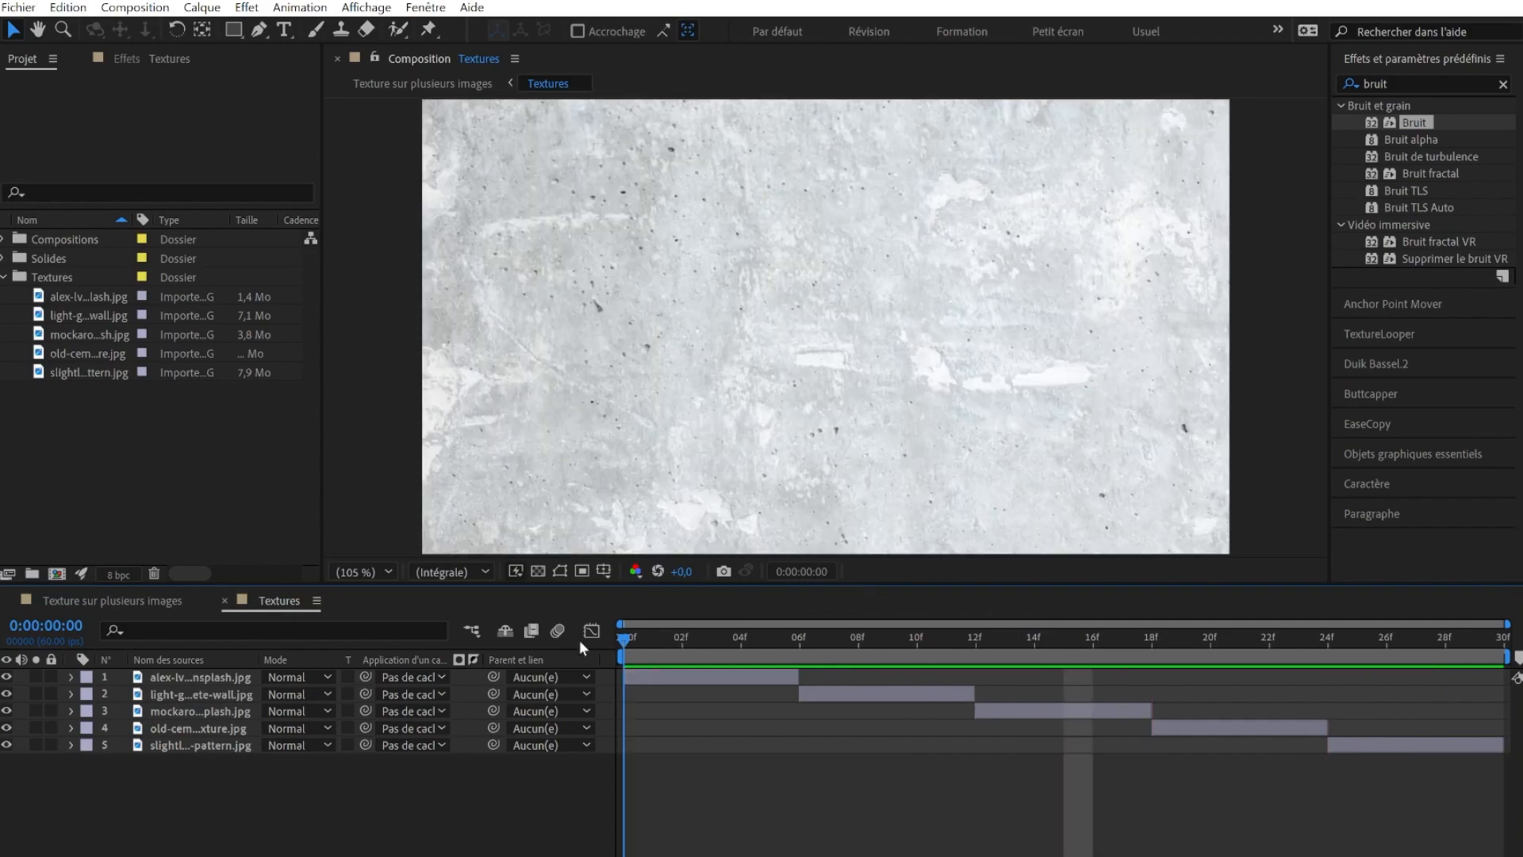
drag(624, 639, 230, 533)
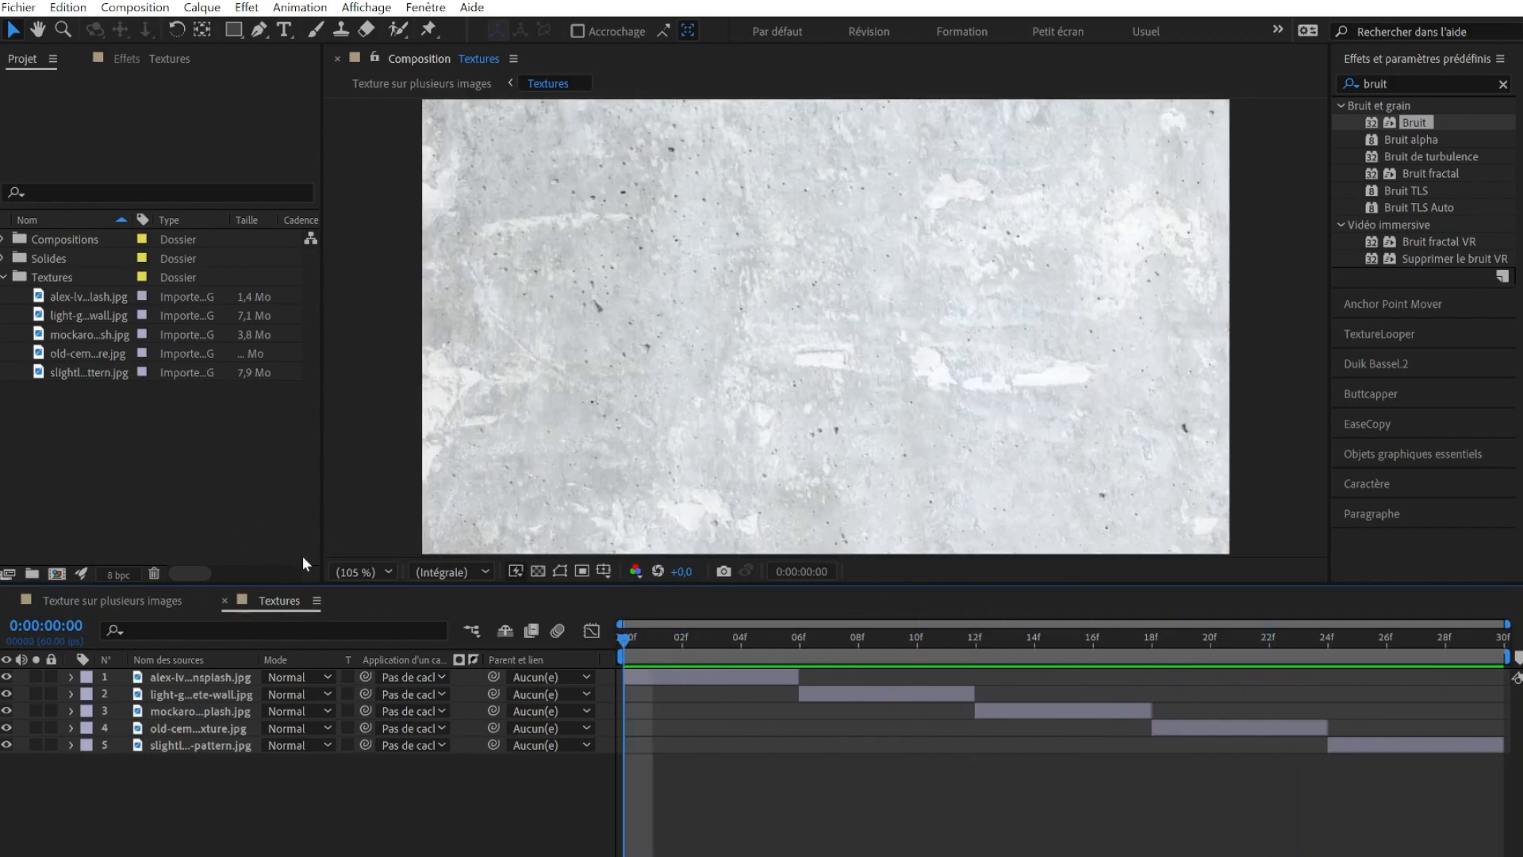
Step: In the "Texture sur plusieurs images" composition, enable time remapping on the Textures layer and extend the layer along the timeline
click(133, 600)
scroll(633, 680, up, 5)
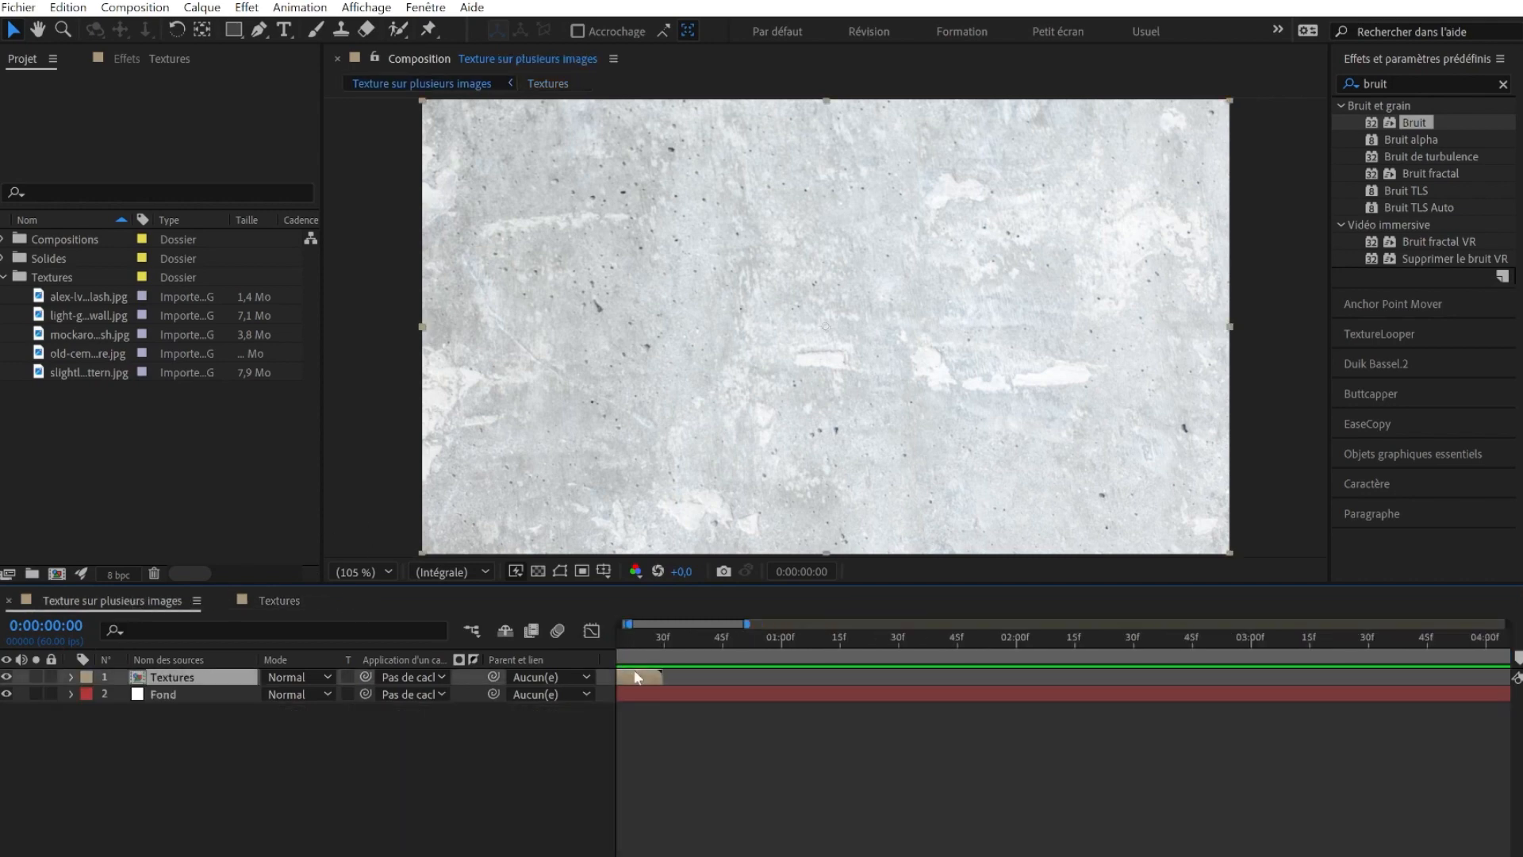
click(872, 644)
scroll(738, 680, down, 2)
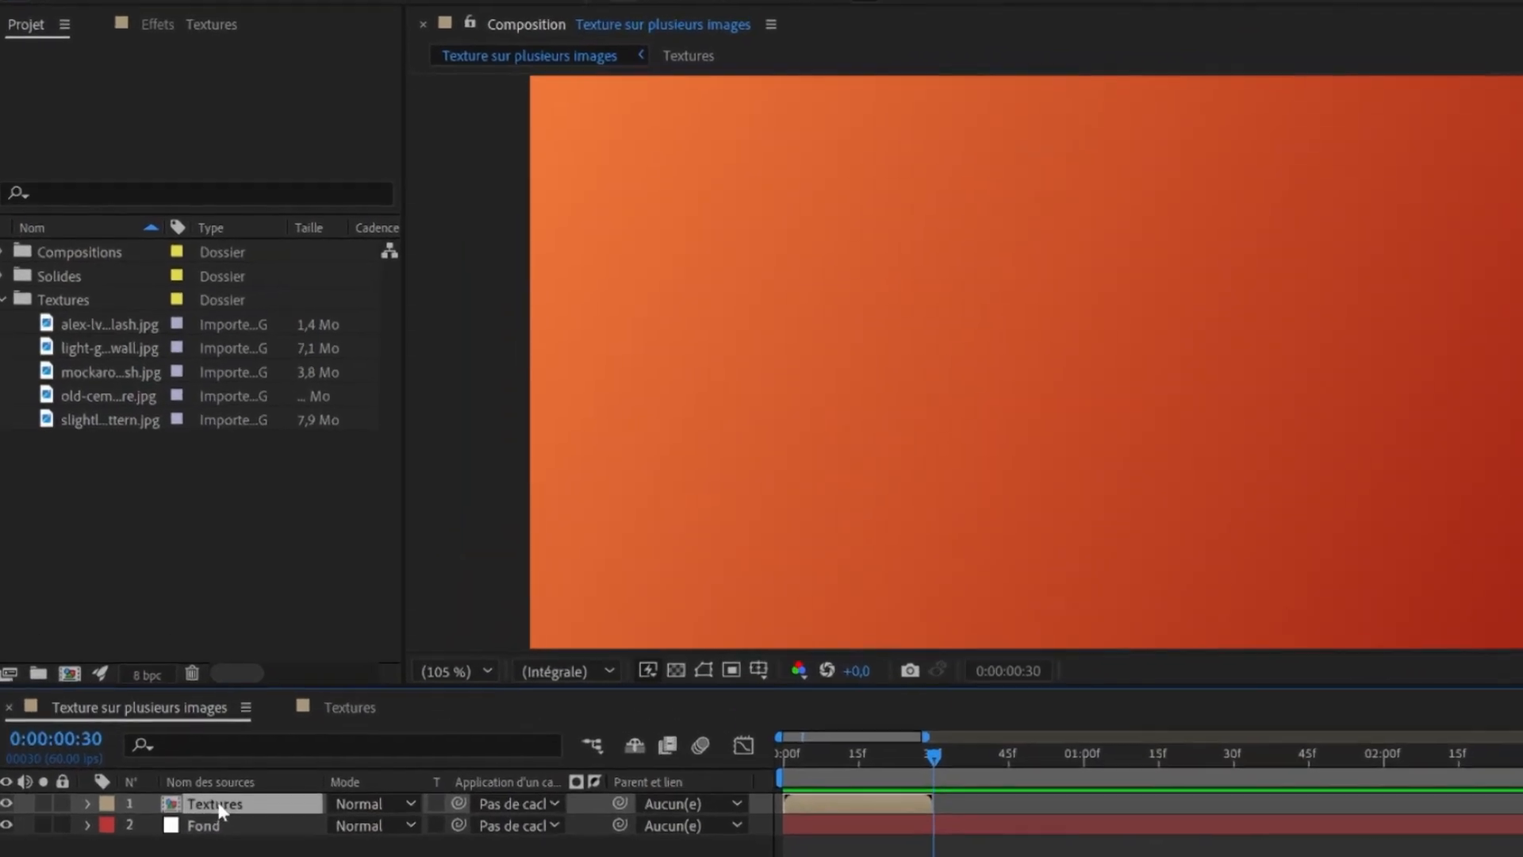
right_click(175, 683)
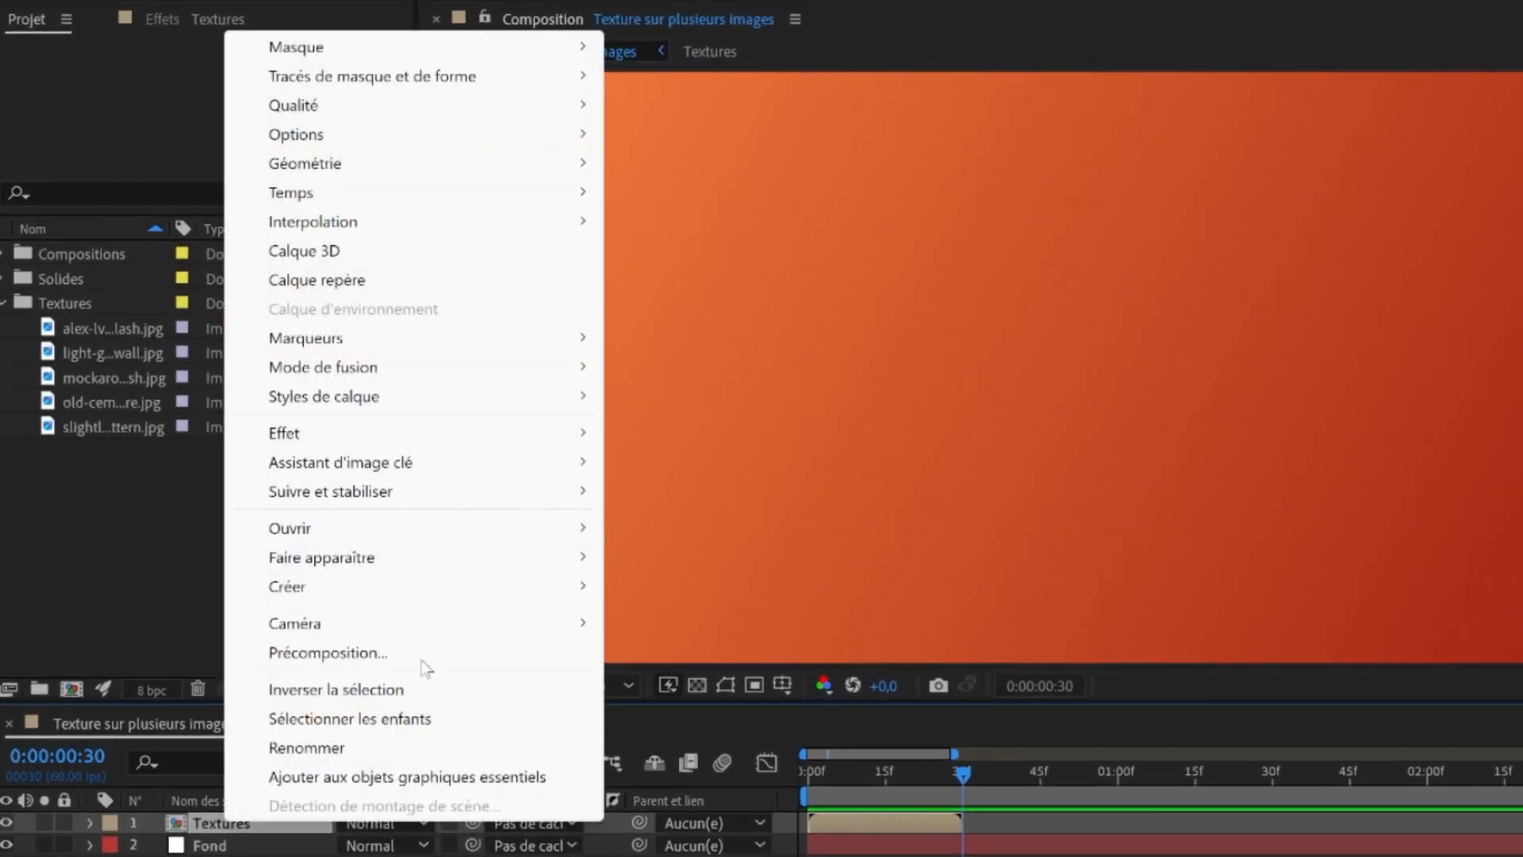
mouse_move(229, 202)
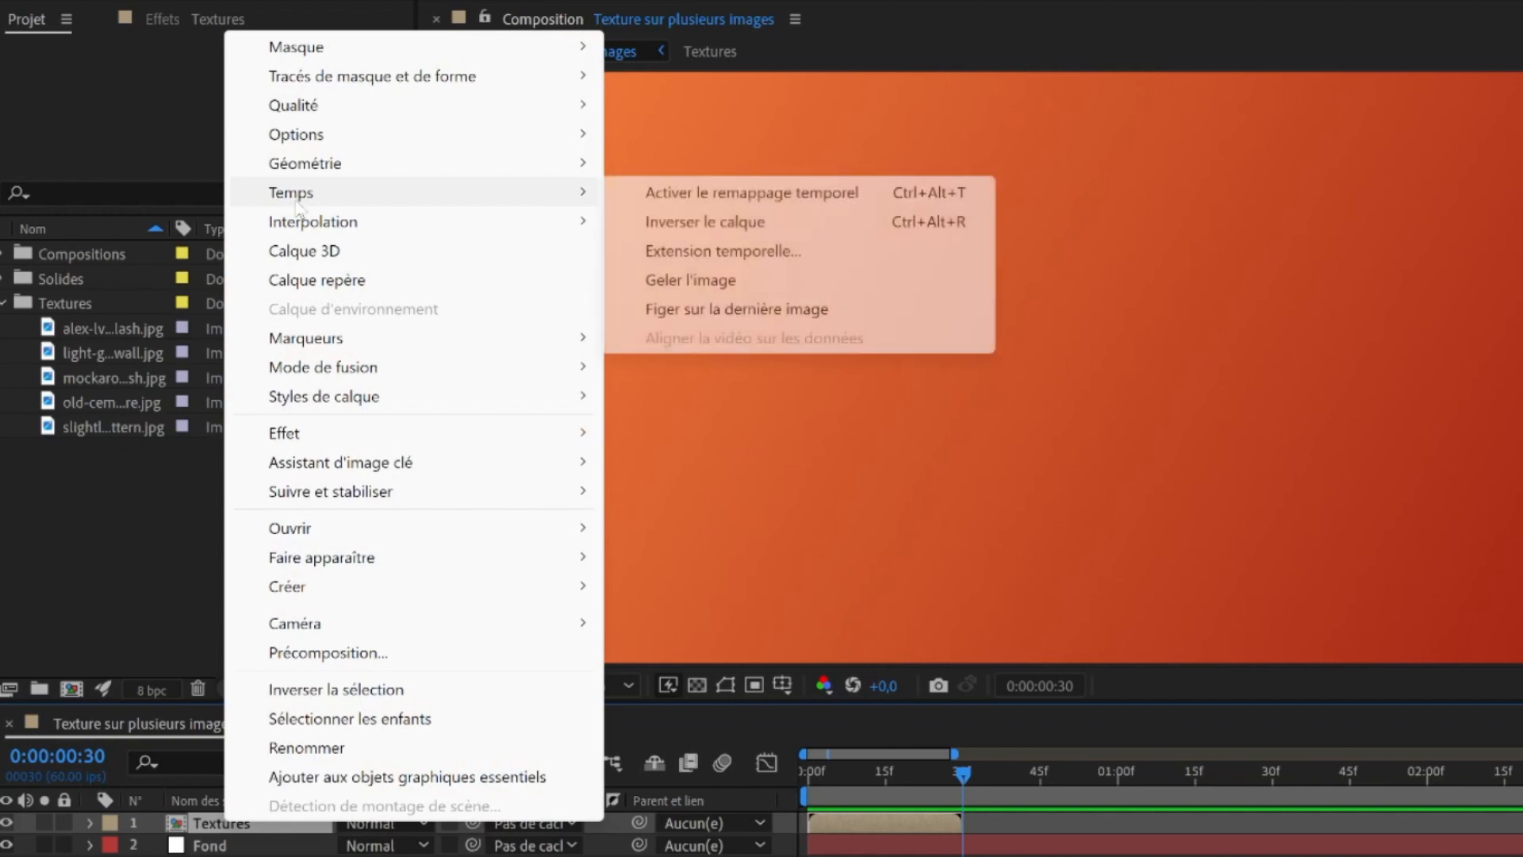
click(731, 193)
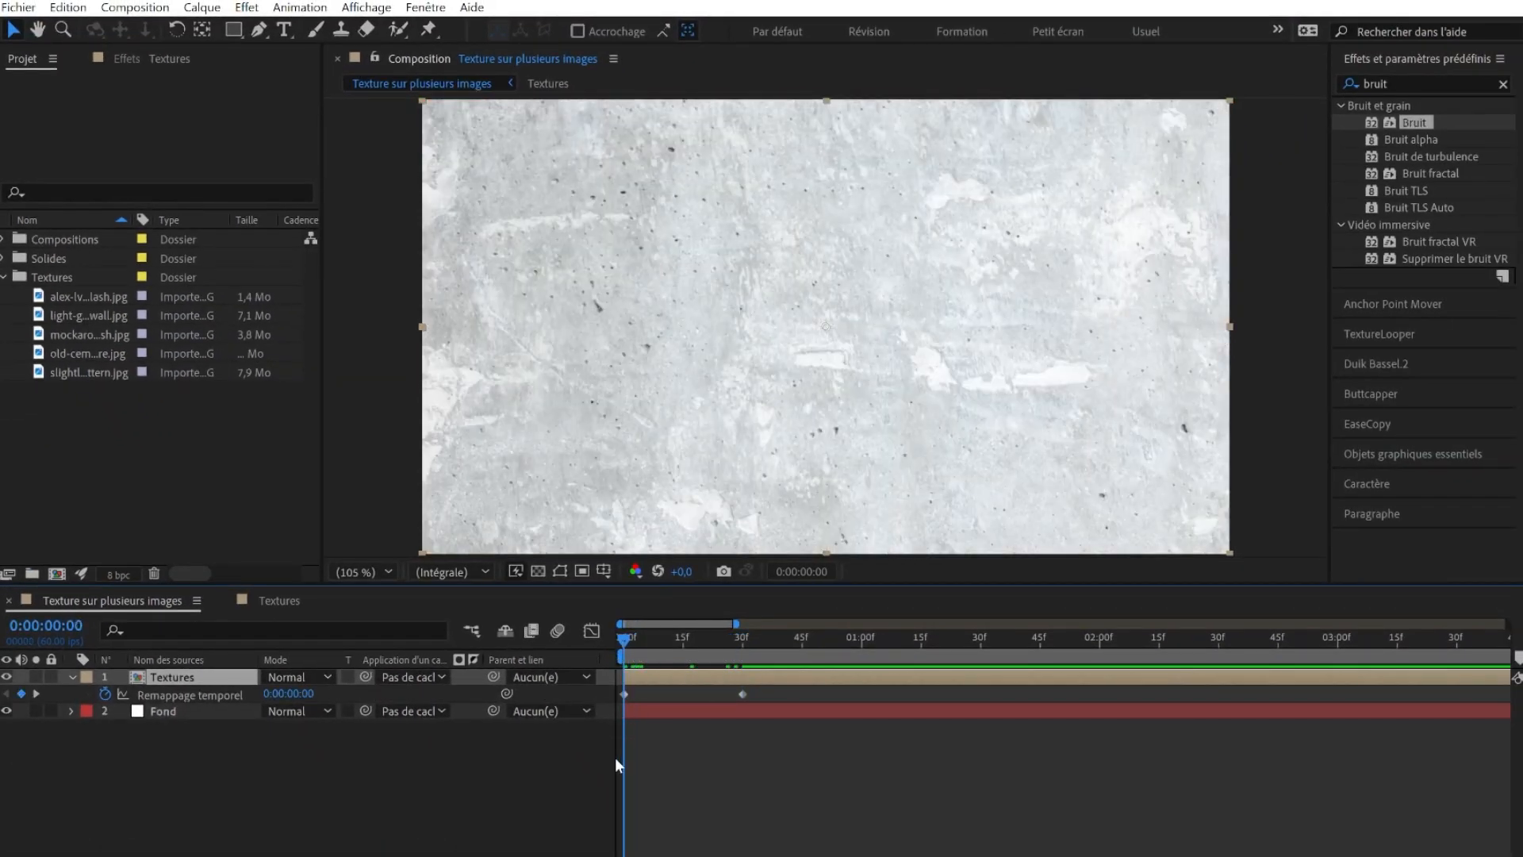
drag(616, 757, 764, 689)
drag(698, 668, 862, 674)
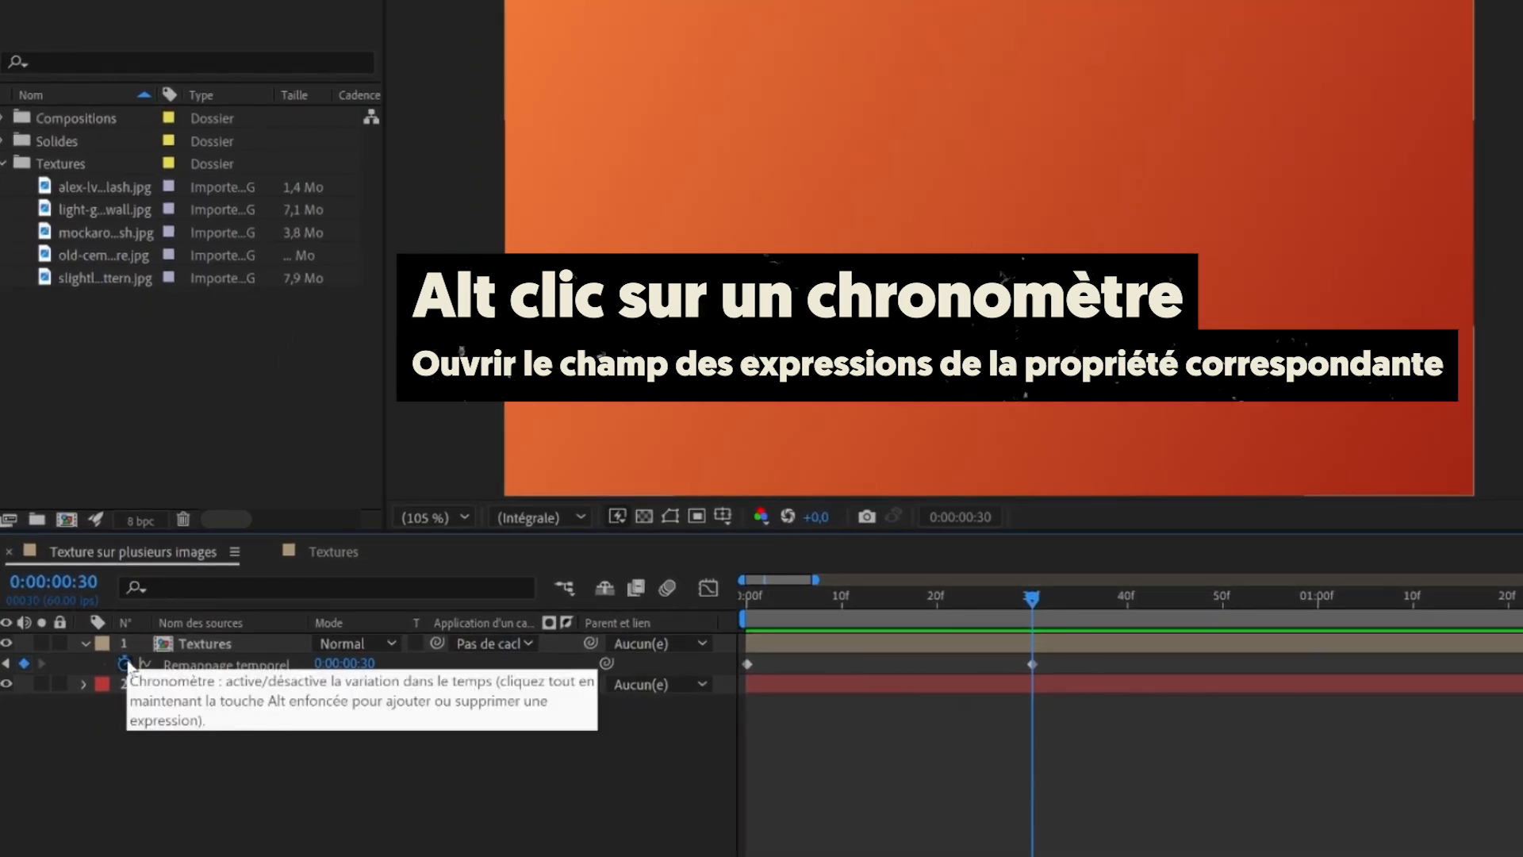
Step: Add the expression loopOut(); to the Remappage temporel property of the Textures layer
alt+click(125, 665)
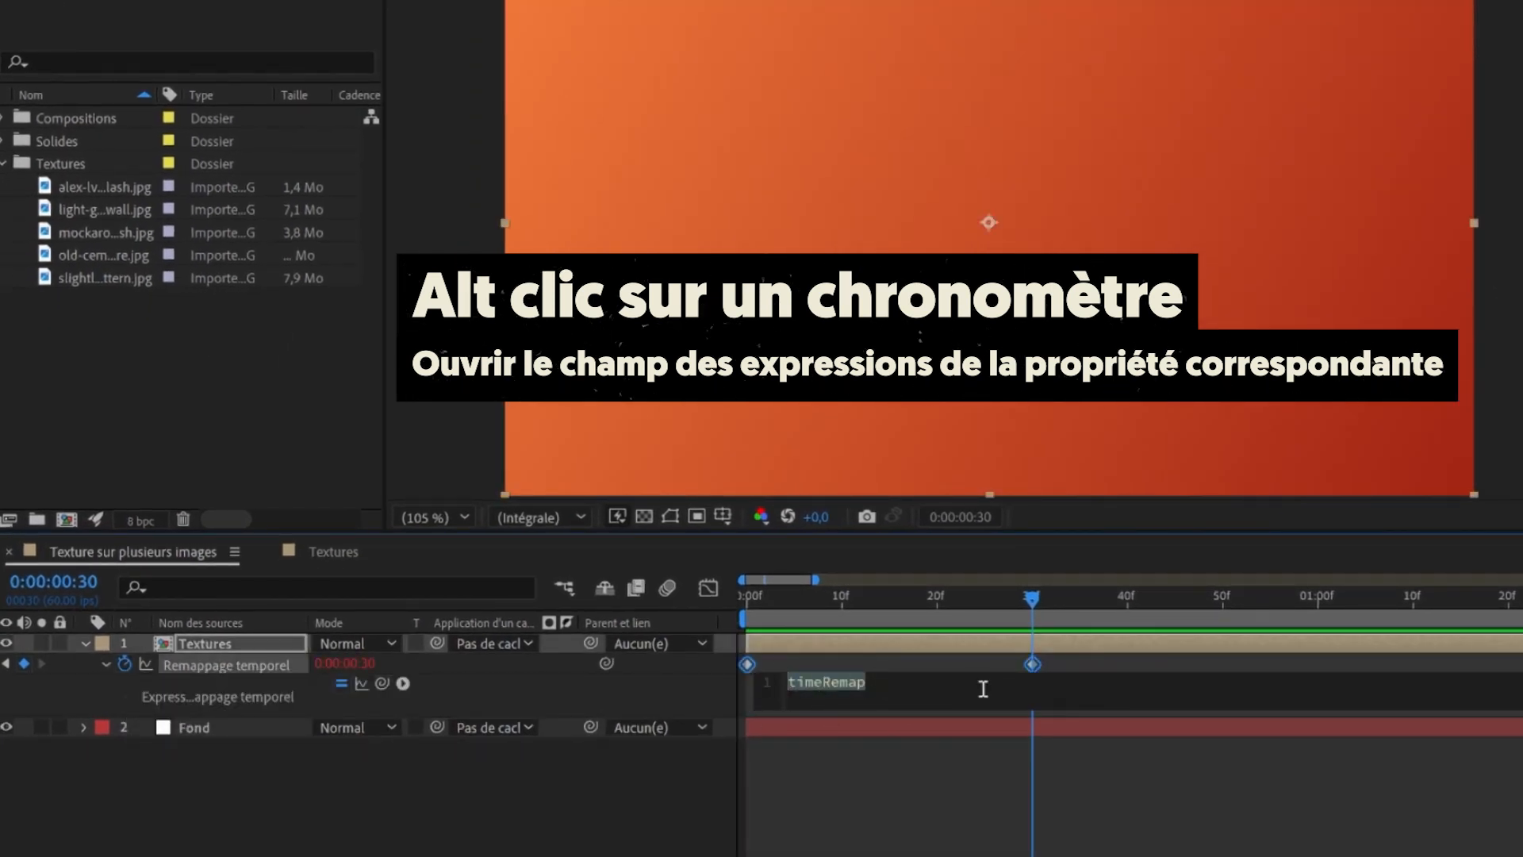
text(loop)
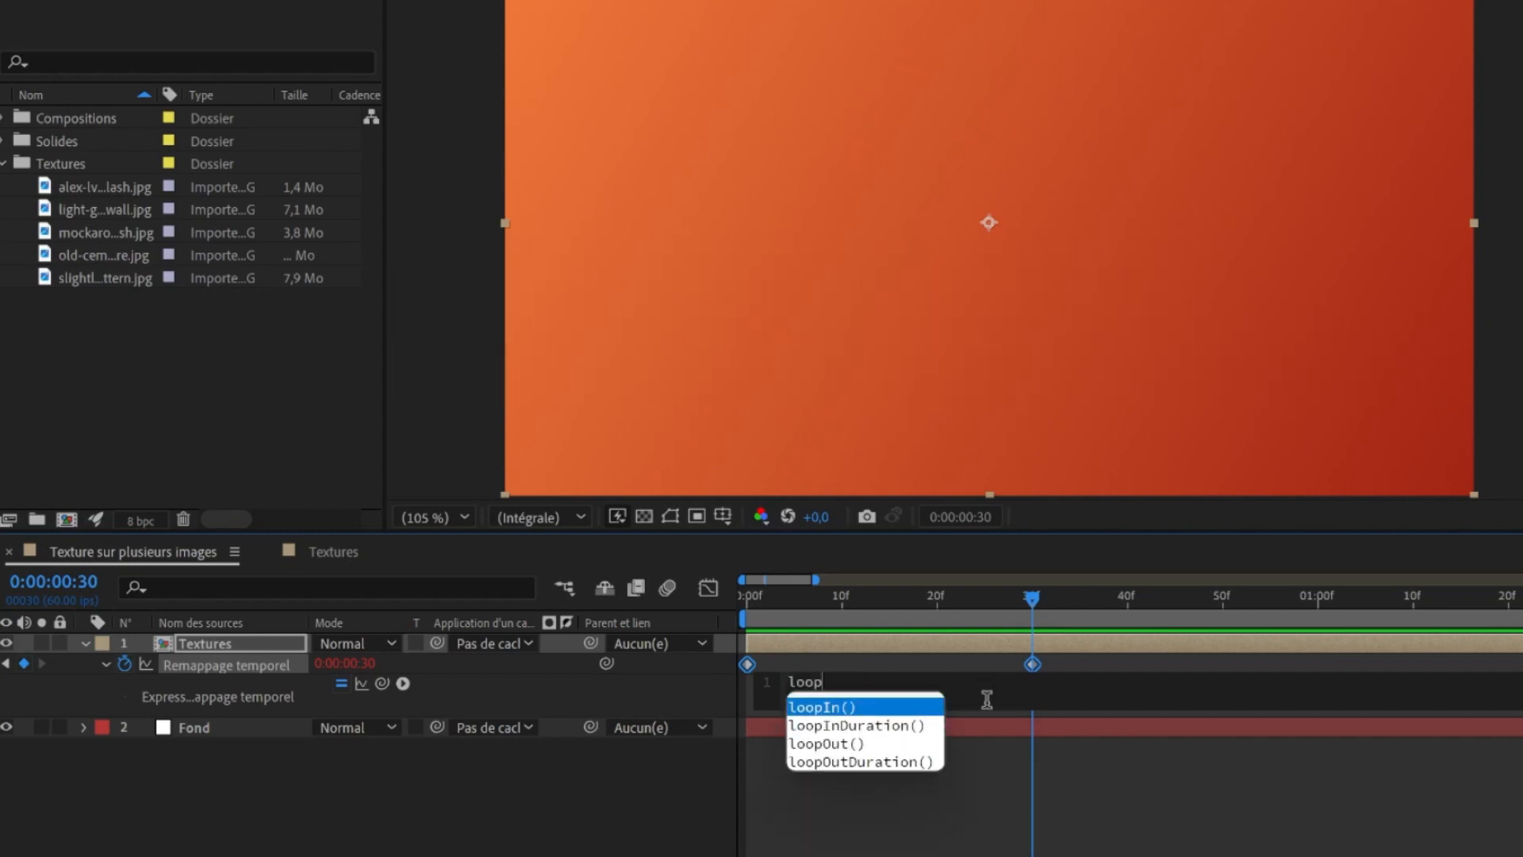
text(O)
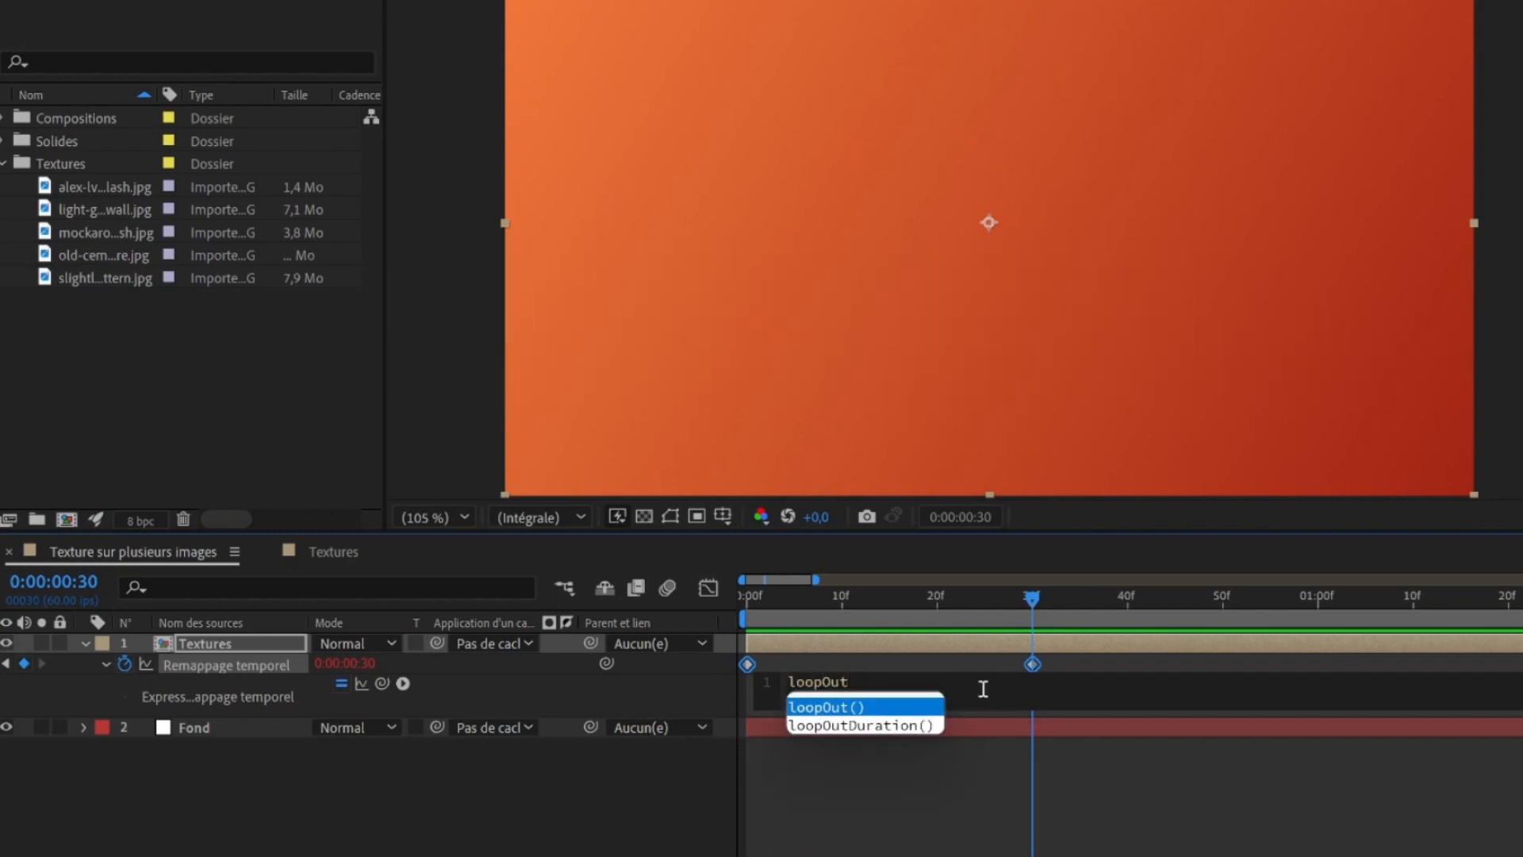
text(ut)
key(BackSpace)
key(BackSpace)
key(BackSpace)
key(BackSpace)
key(BackSpace)
key(BackSpace)
text(oop)
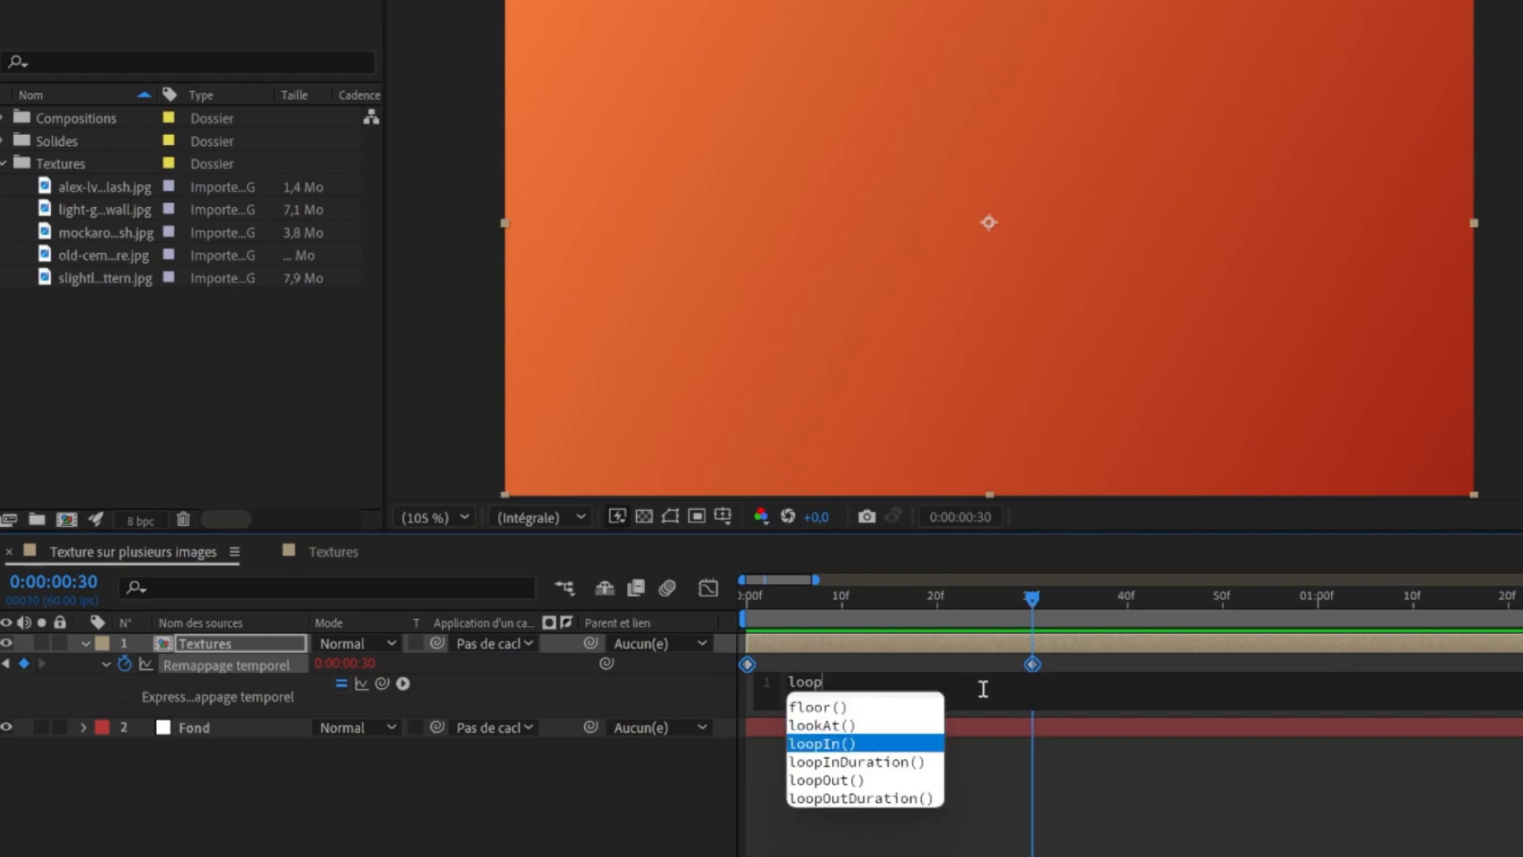
key(Down)
key(Return)
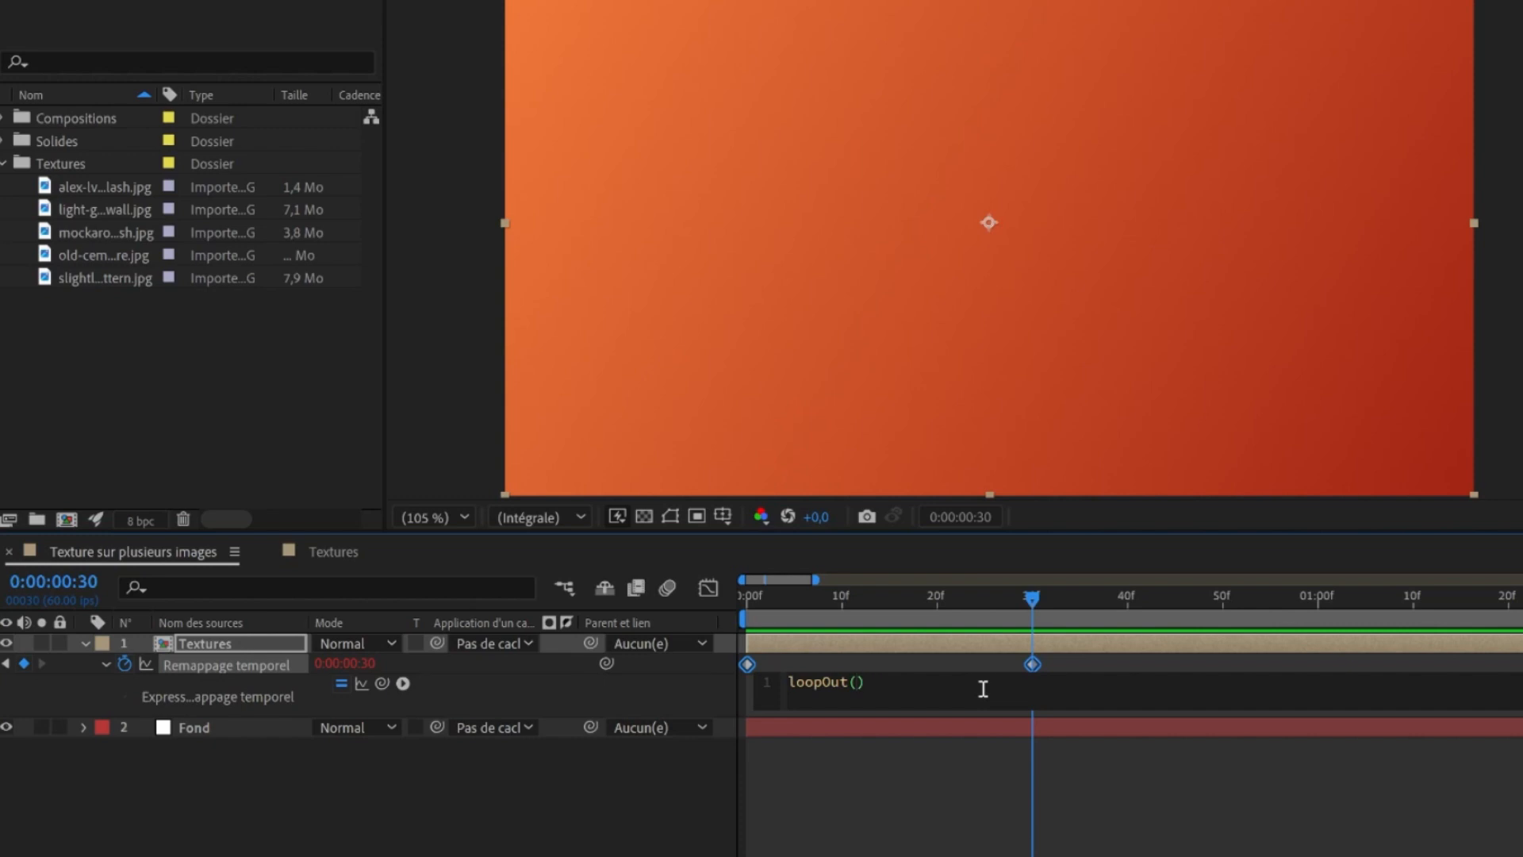
text(;)
key(KP_Enter)
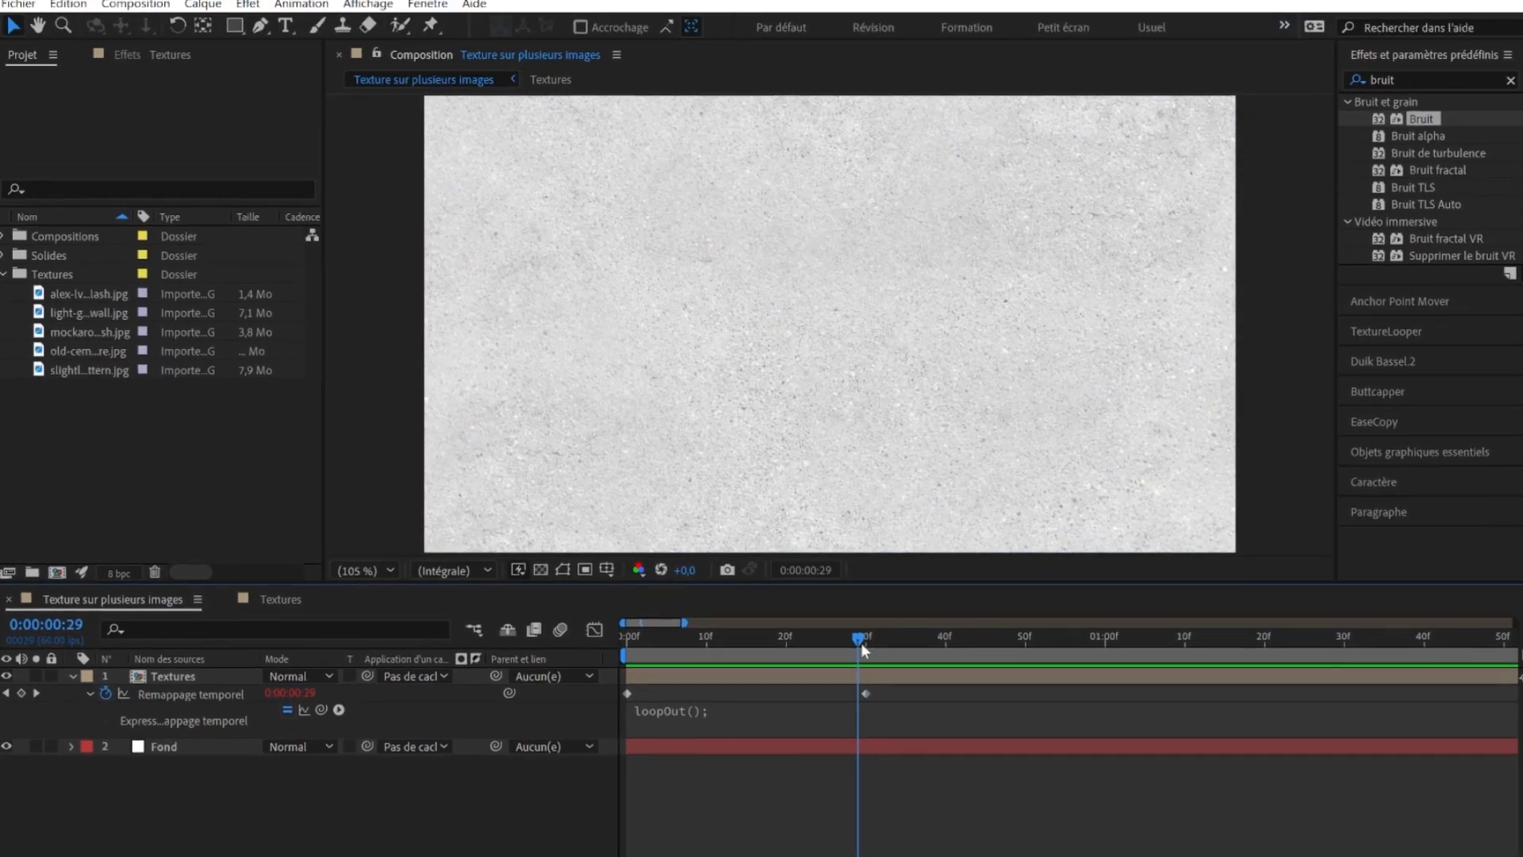
Step: Scrub and play the composition from its start to check the looping texture sequence
drag(1035, 603, 1053, 613)
drag(879, 646, 1451, 670)
click(863, 692)
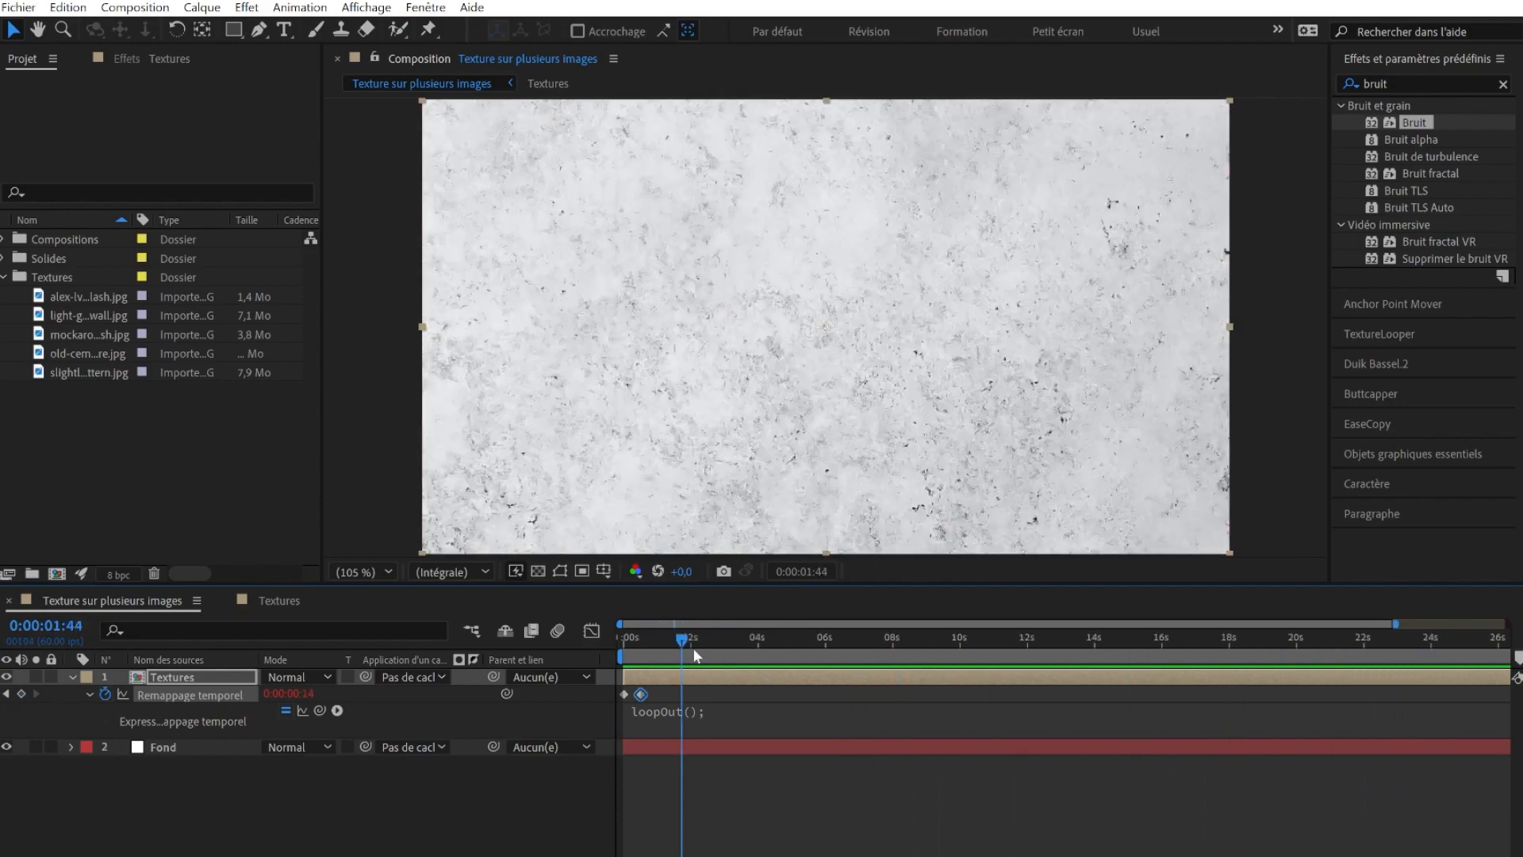
drag(695, 655, 849, 662)
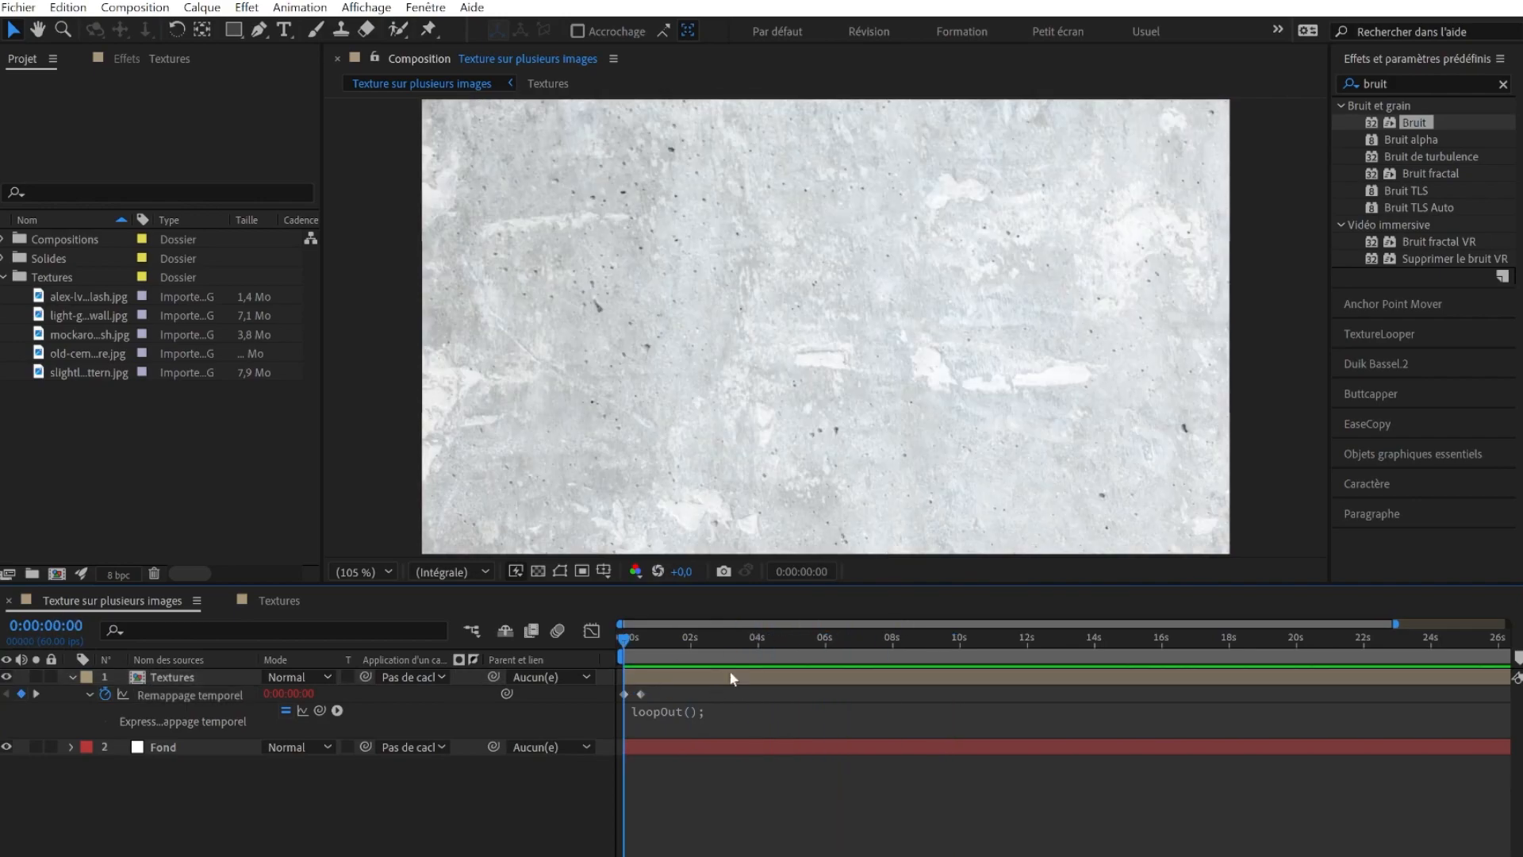
key(space)
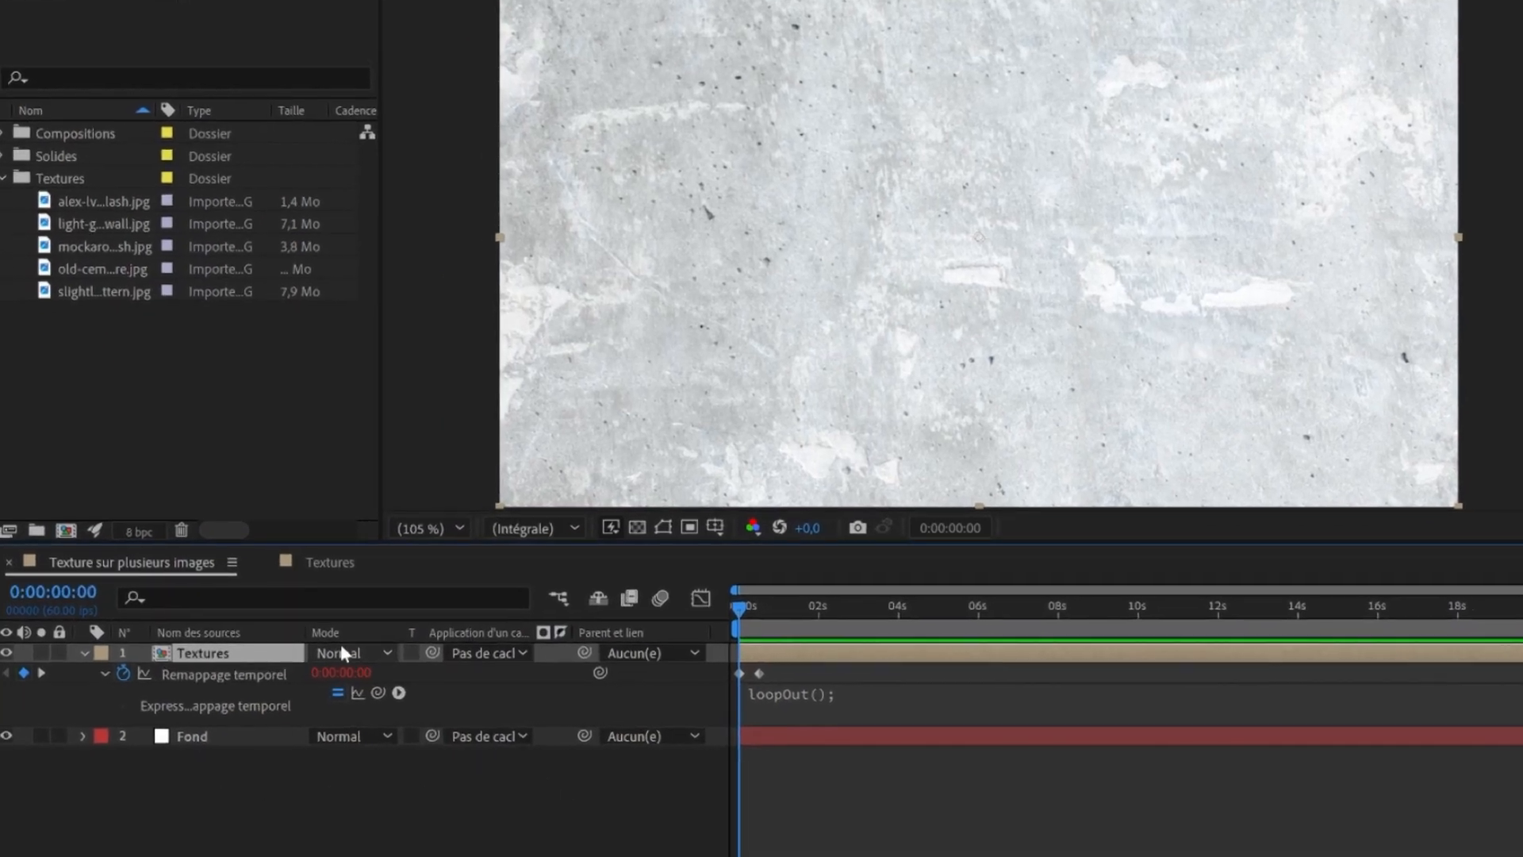
Step: Set the Textures layer's blending mode to Produit and play the composition to check the blended textures
click(295, 677)
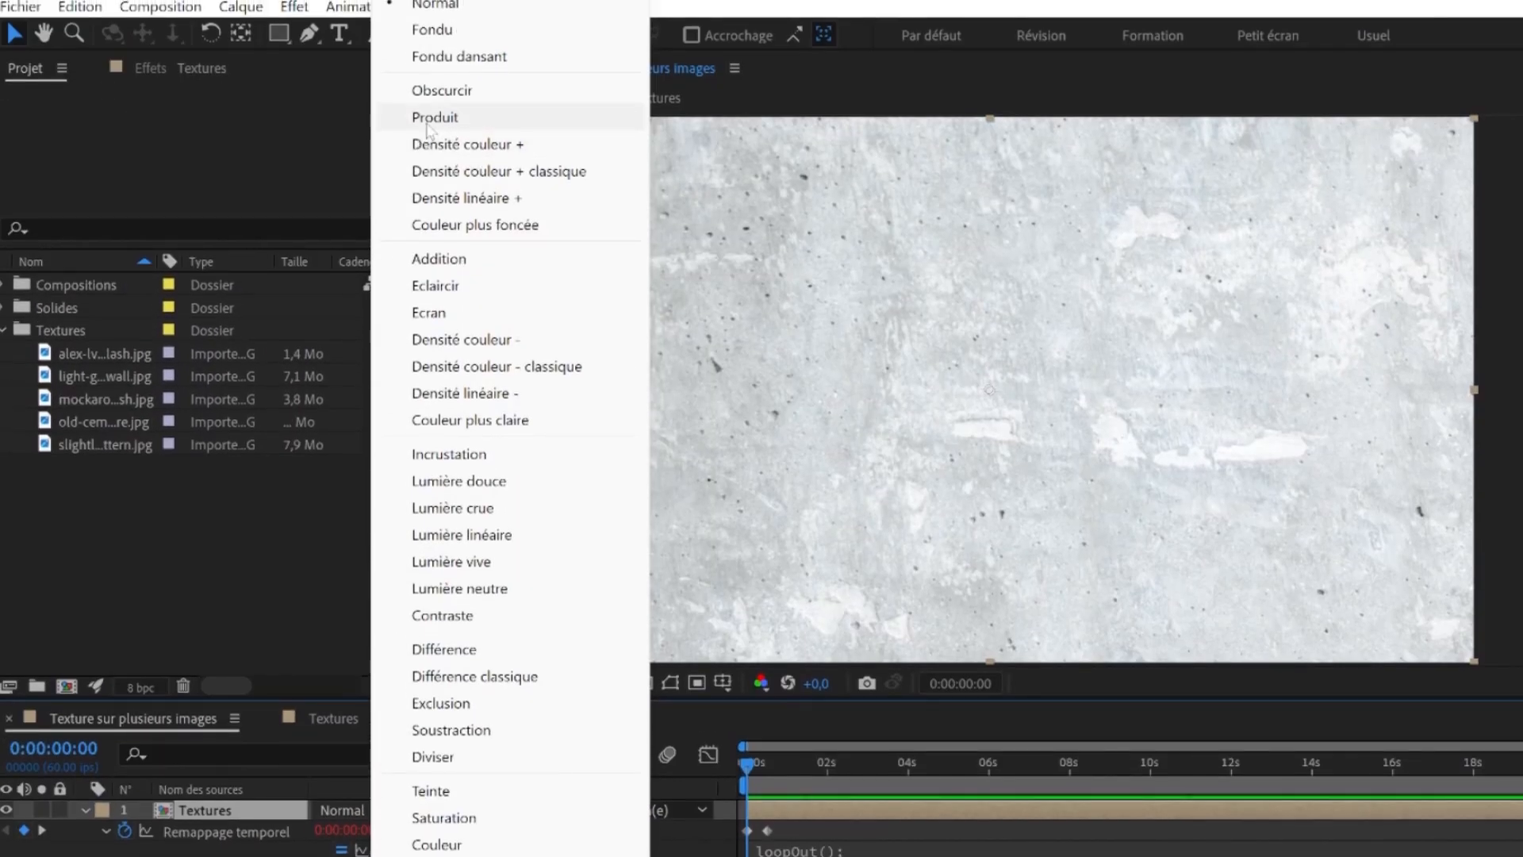
click(434, 74)
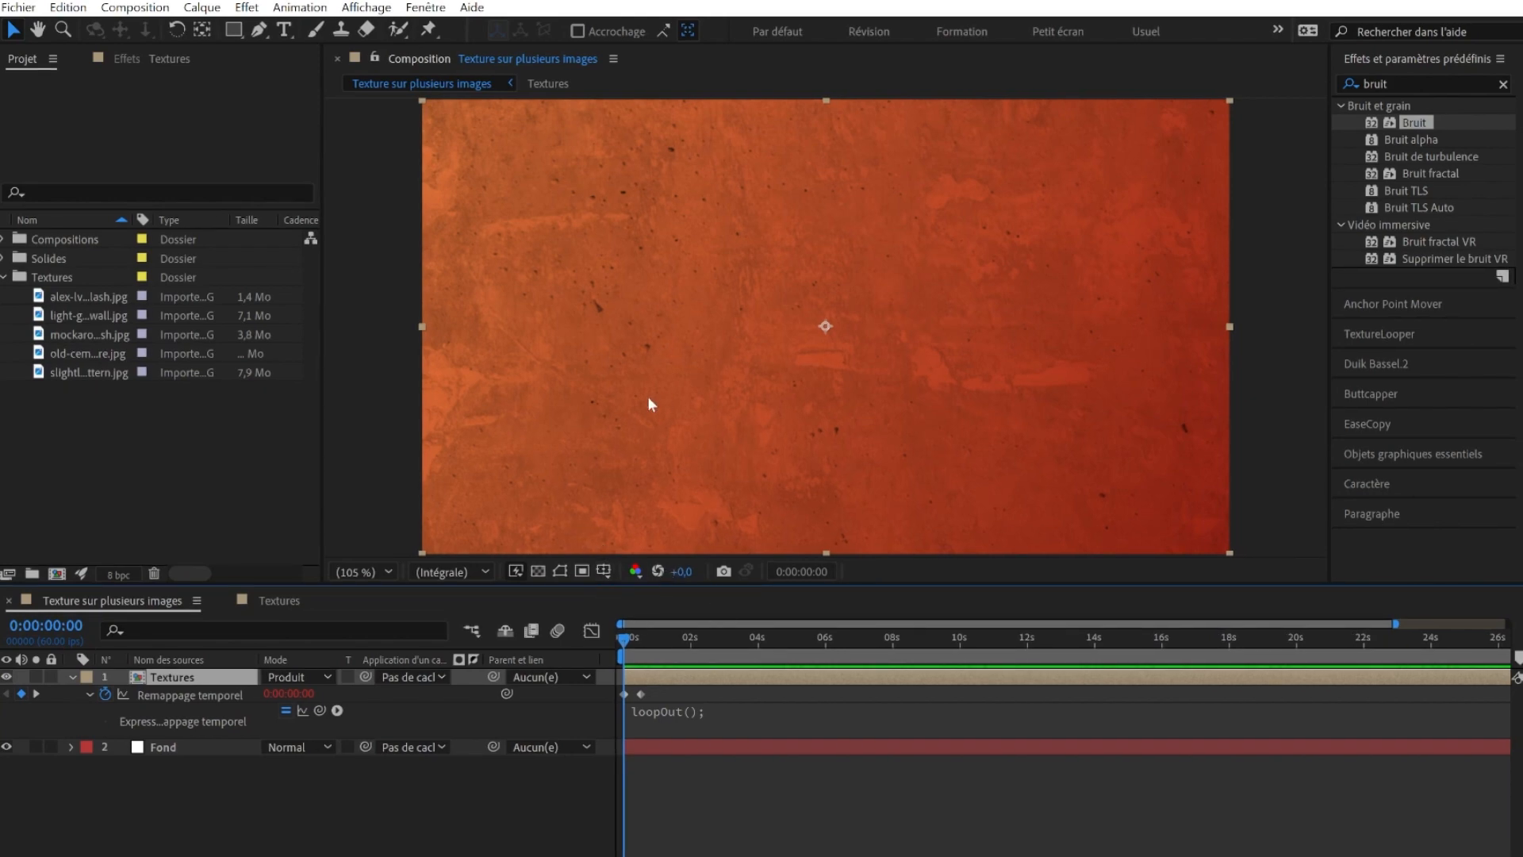
key(space)
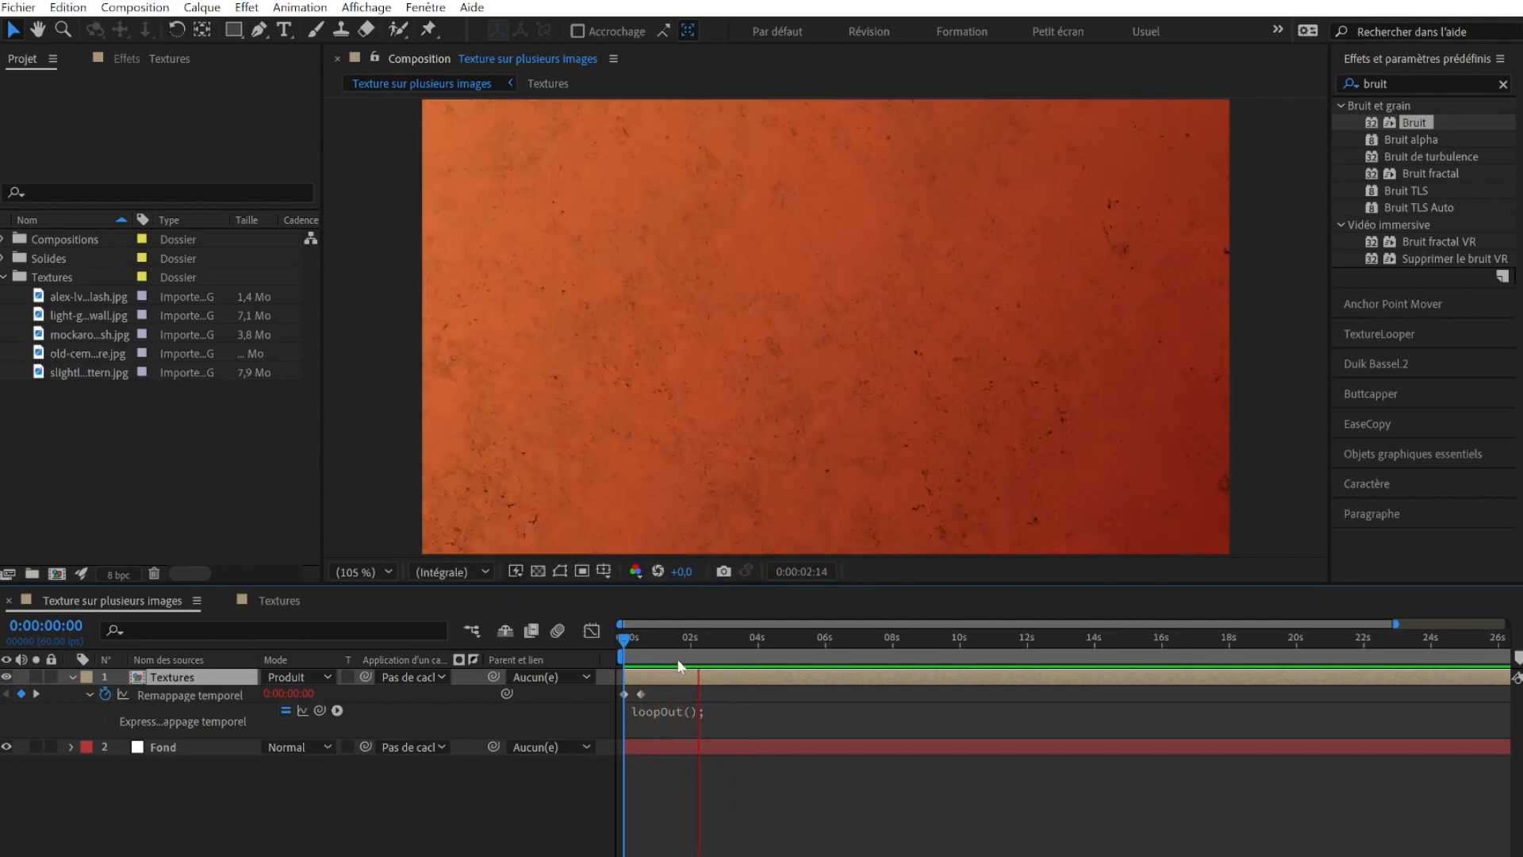
drag(674, 639, 637, 649)
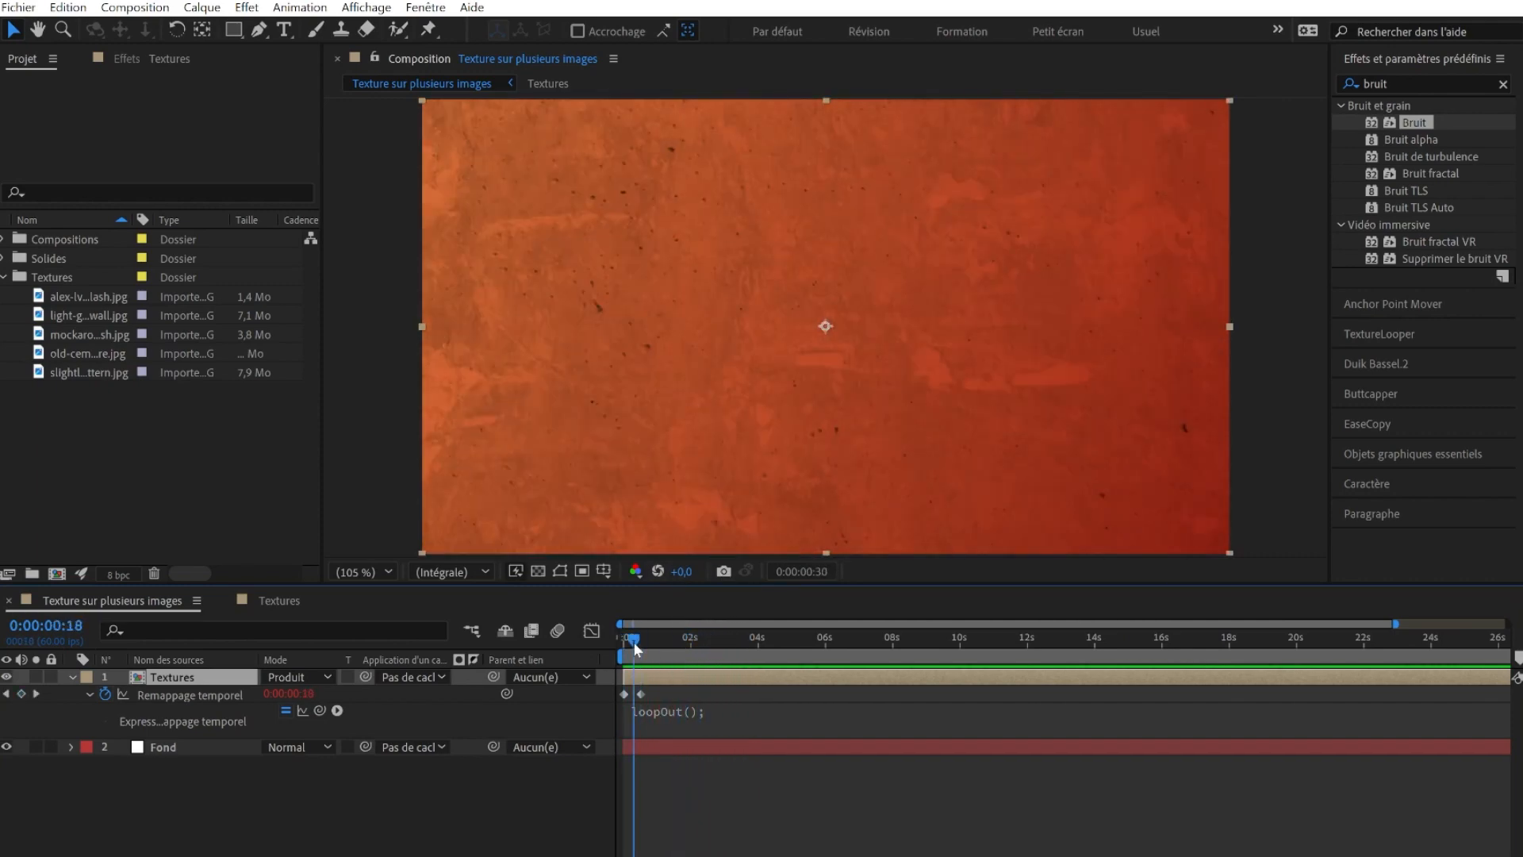
Step: In the Textures composition, apply the Niveaux effect to the first texture image at the first frame
click(279, 600)
drag(623, 638, 198, 673)
click(198, 673)
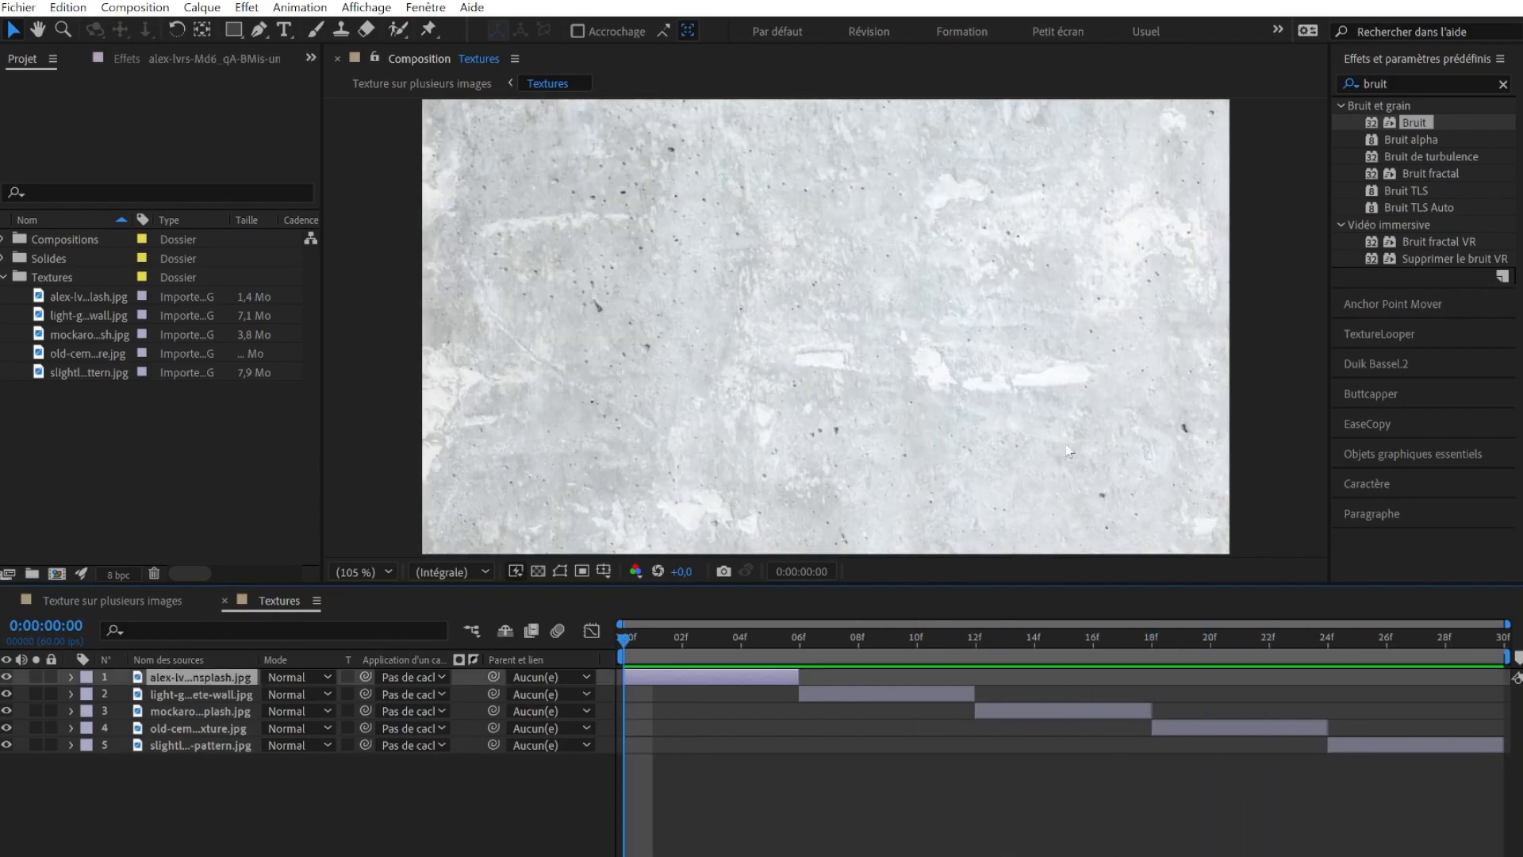
click(1374, 84)
double_click(1302, 125)
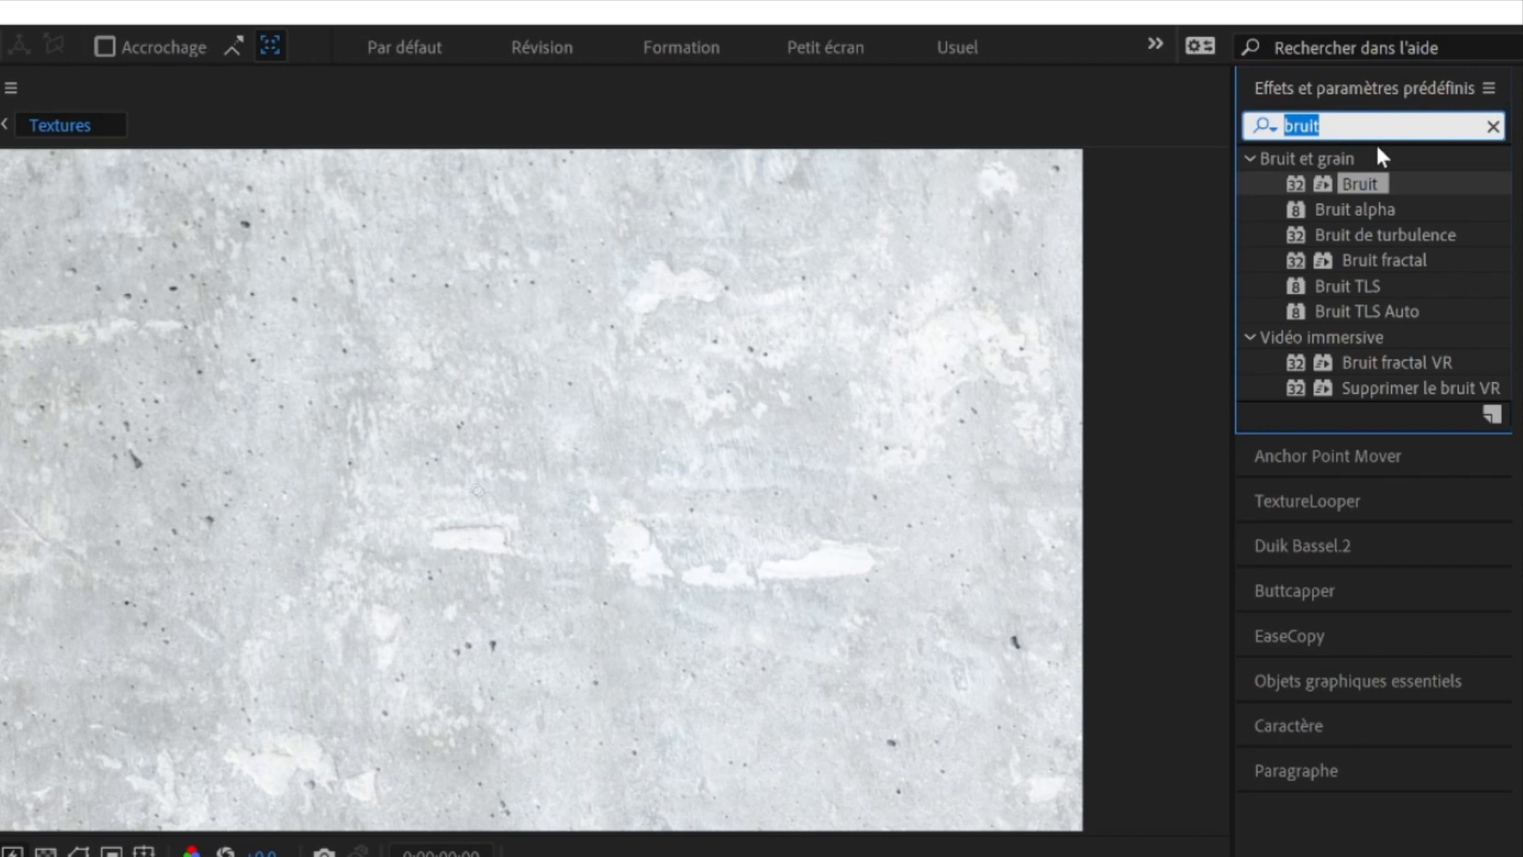
text(niveaux)
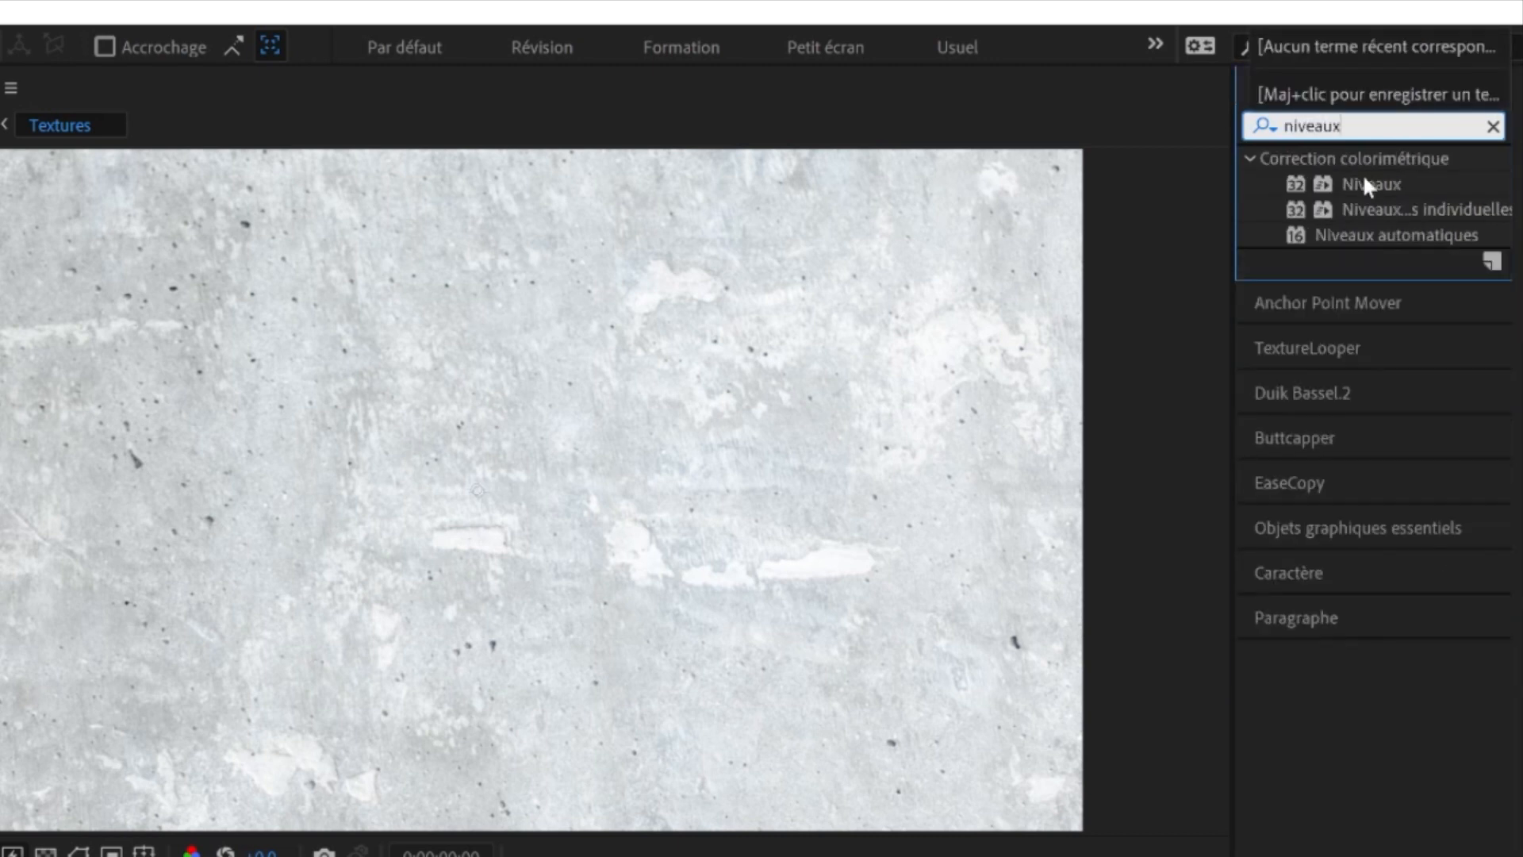
double_click(1368, 185)
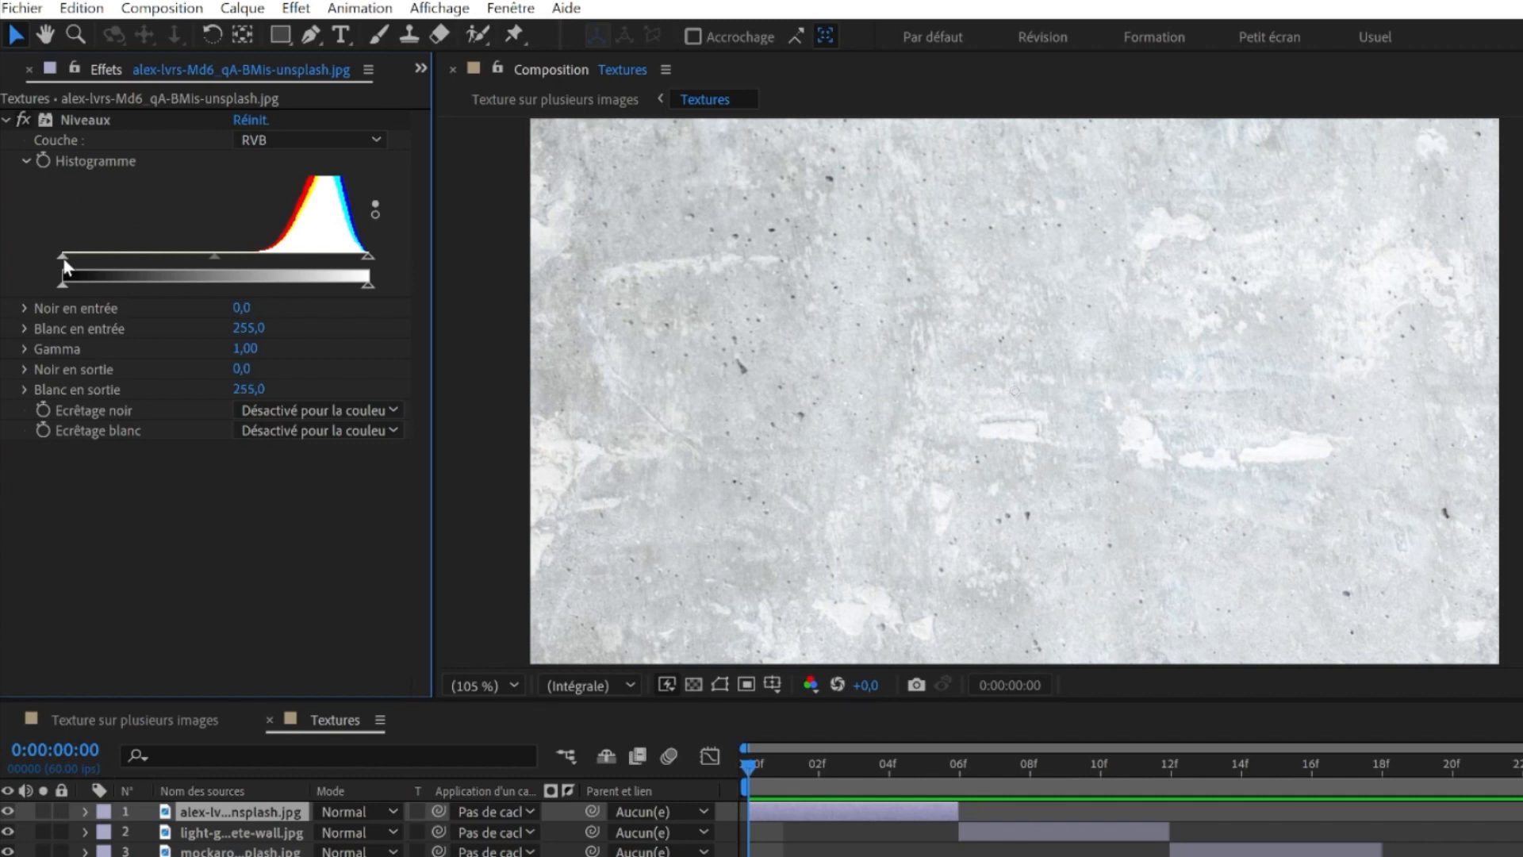
Step: Try out the Niveaux histogram sliders on the first texture, pushing Noir en entrée to 162
drag(64, 260, 189, 274)
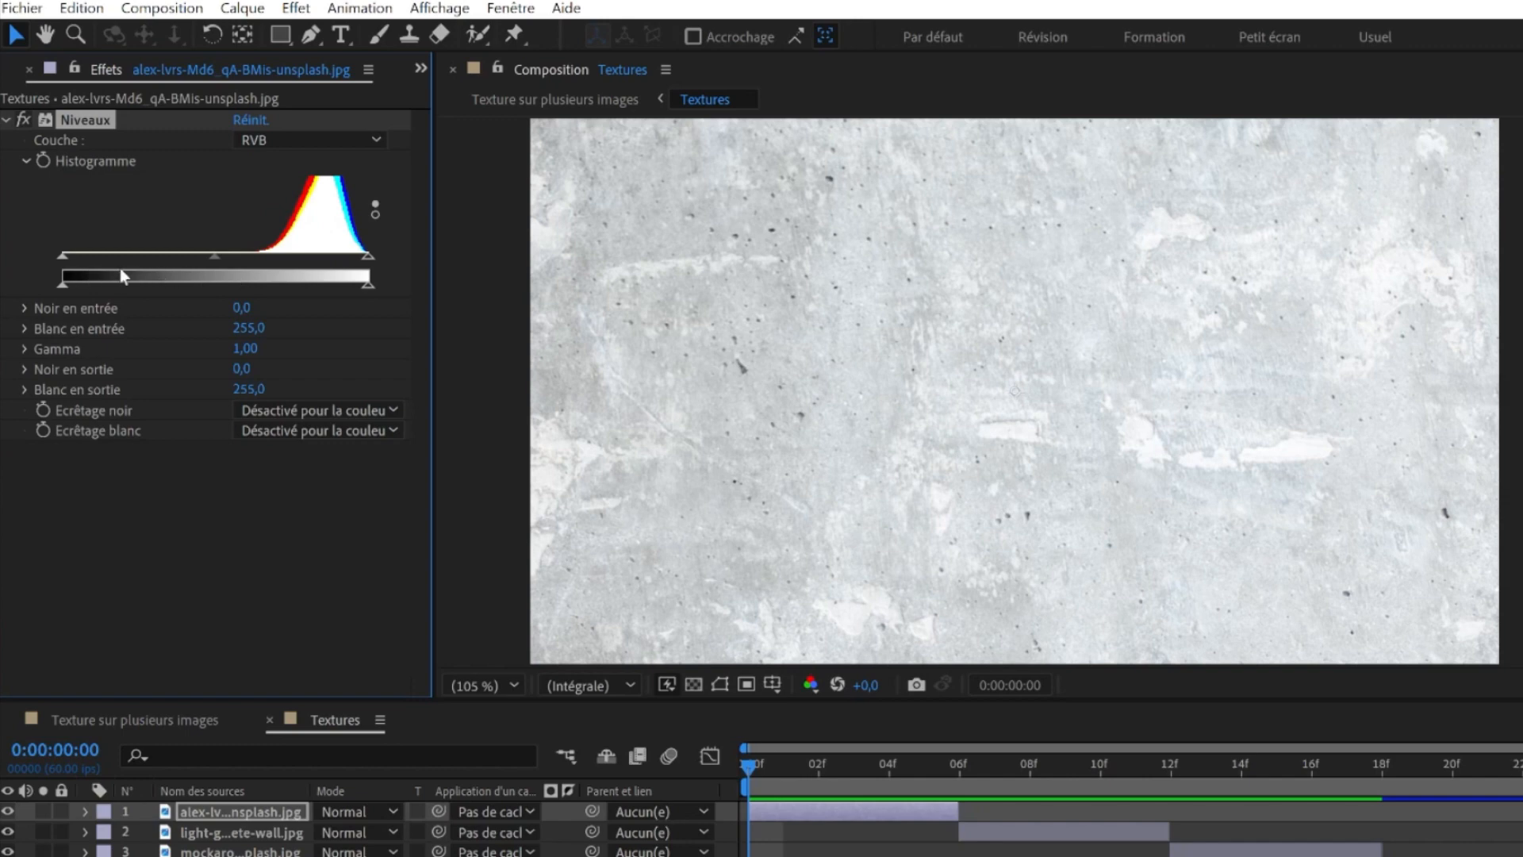
click(61, 258)
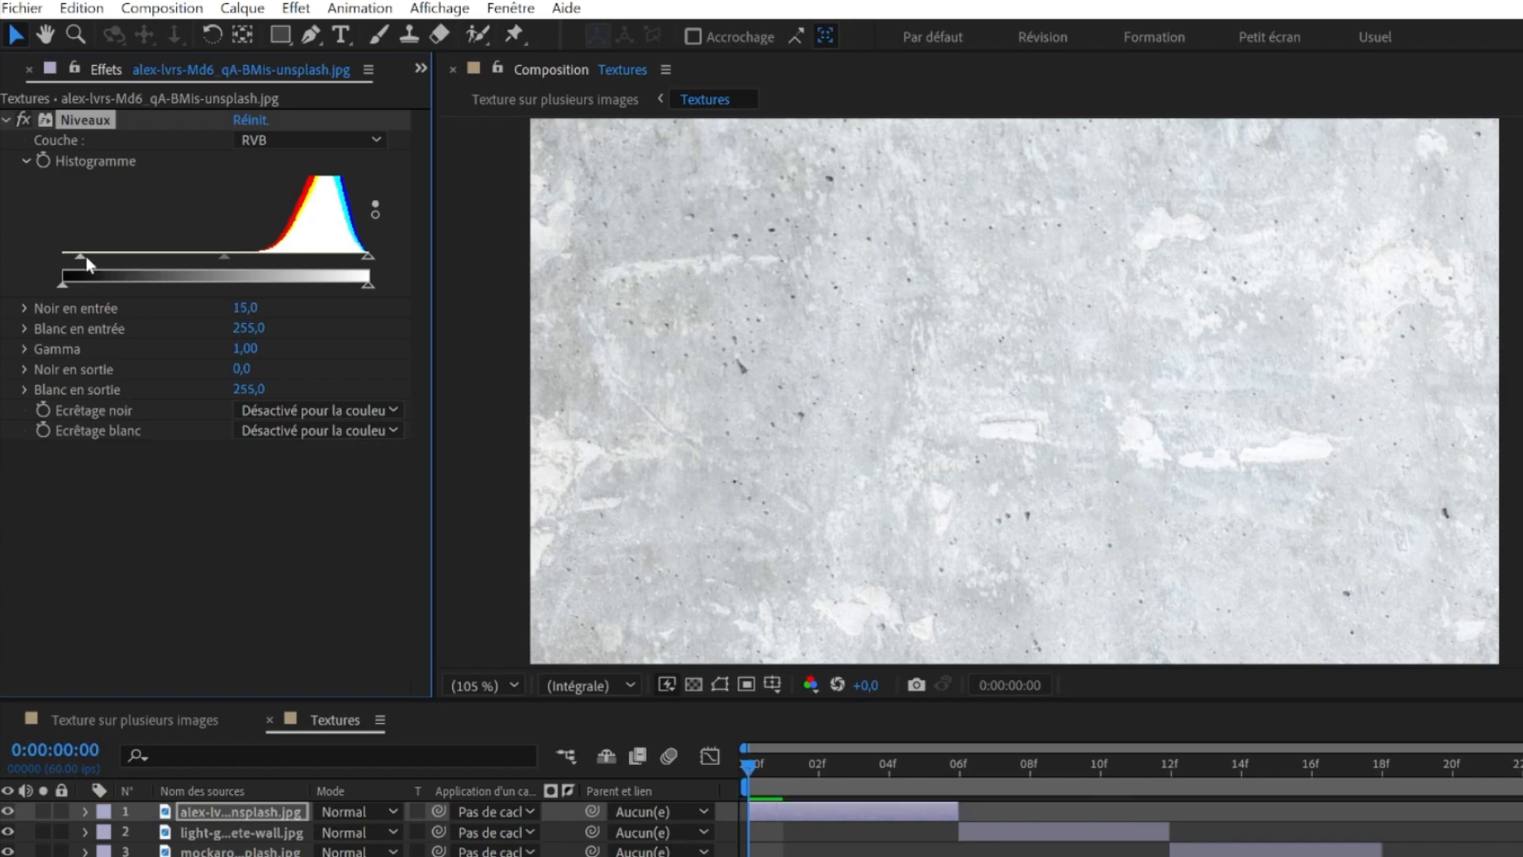
drag(86, 255, 256, 257)
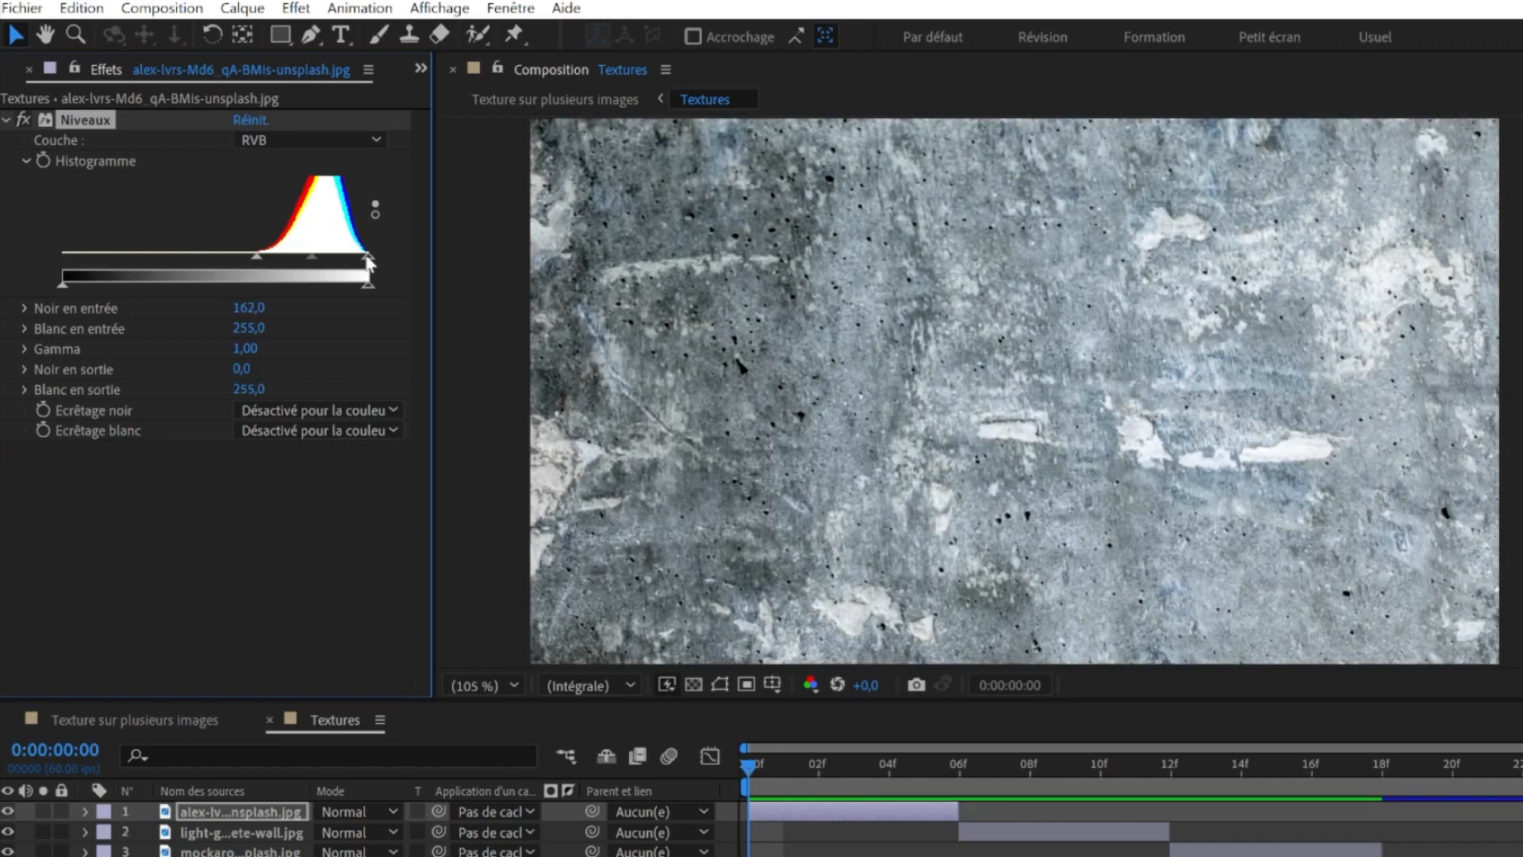
drag(367, 258, 341, 258)
key(ctrl+z)
mouse_move(65, 284)
mouse_down()
mouse_move(120, 283)
mouse_move(64, 284)
mouse_up()
drag(362, 284, 60, 257)
key(ctrl+z)
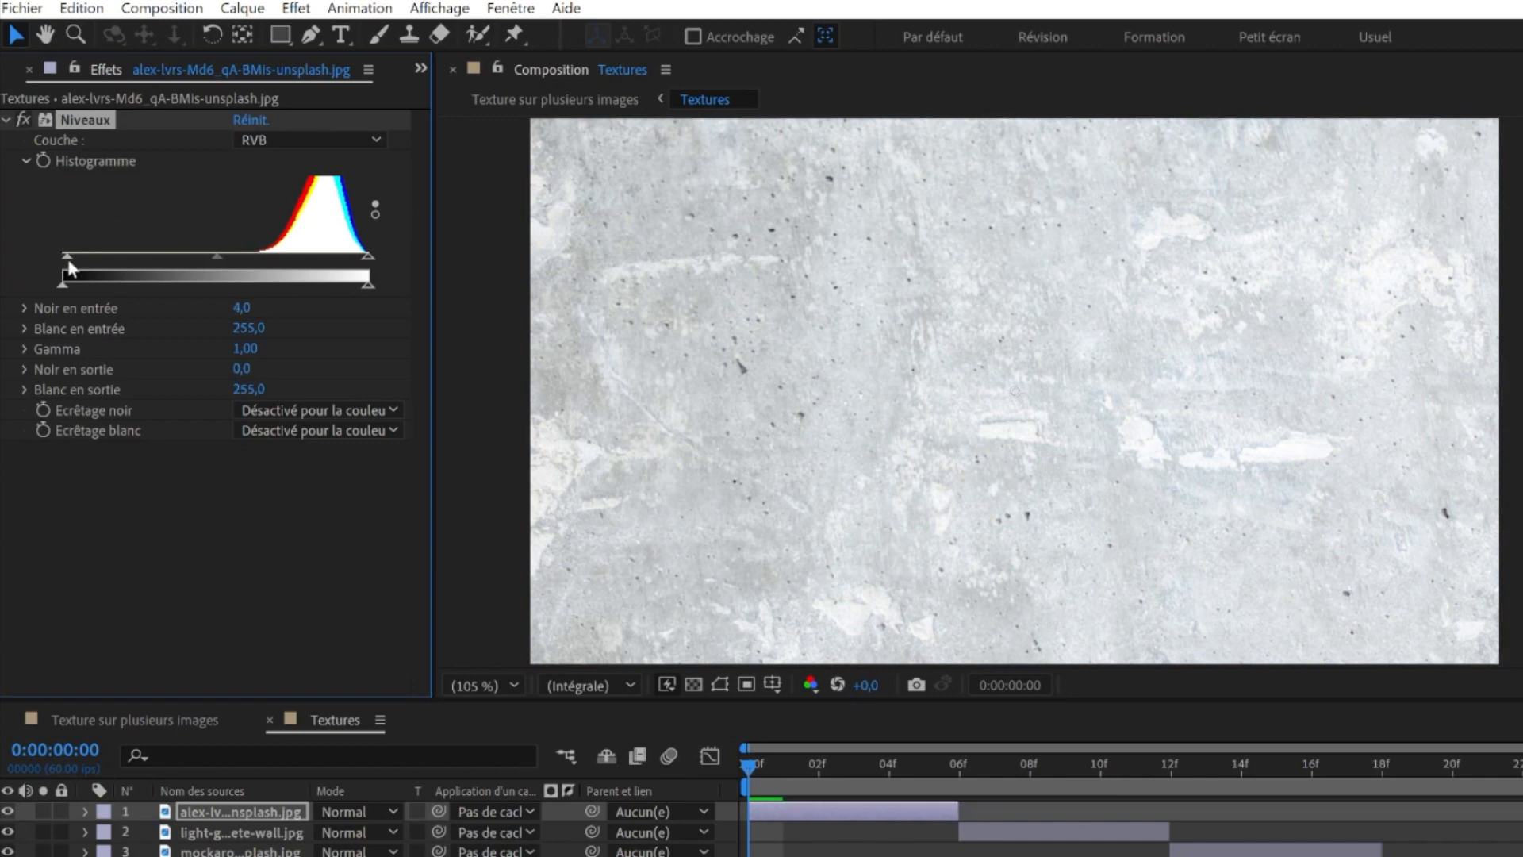
Step: Set Noir en entrée to 137 and Noir en sortie to 100 on the first texture, comparing it with Niveaux toggled
drag(105, 280, 226, 311)
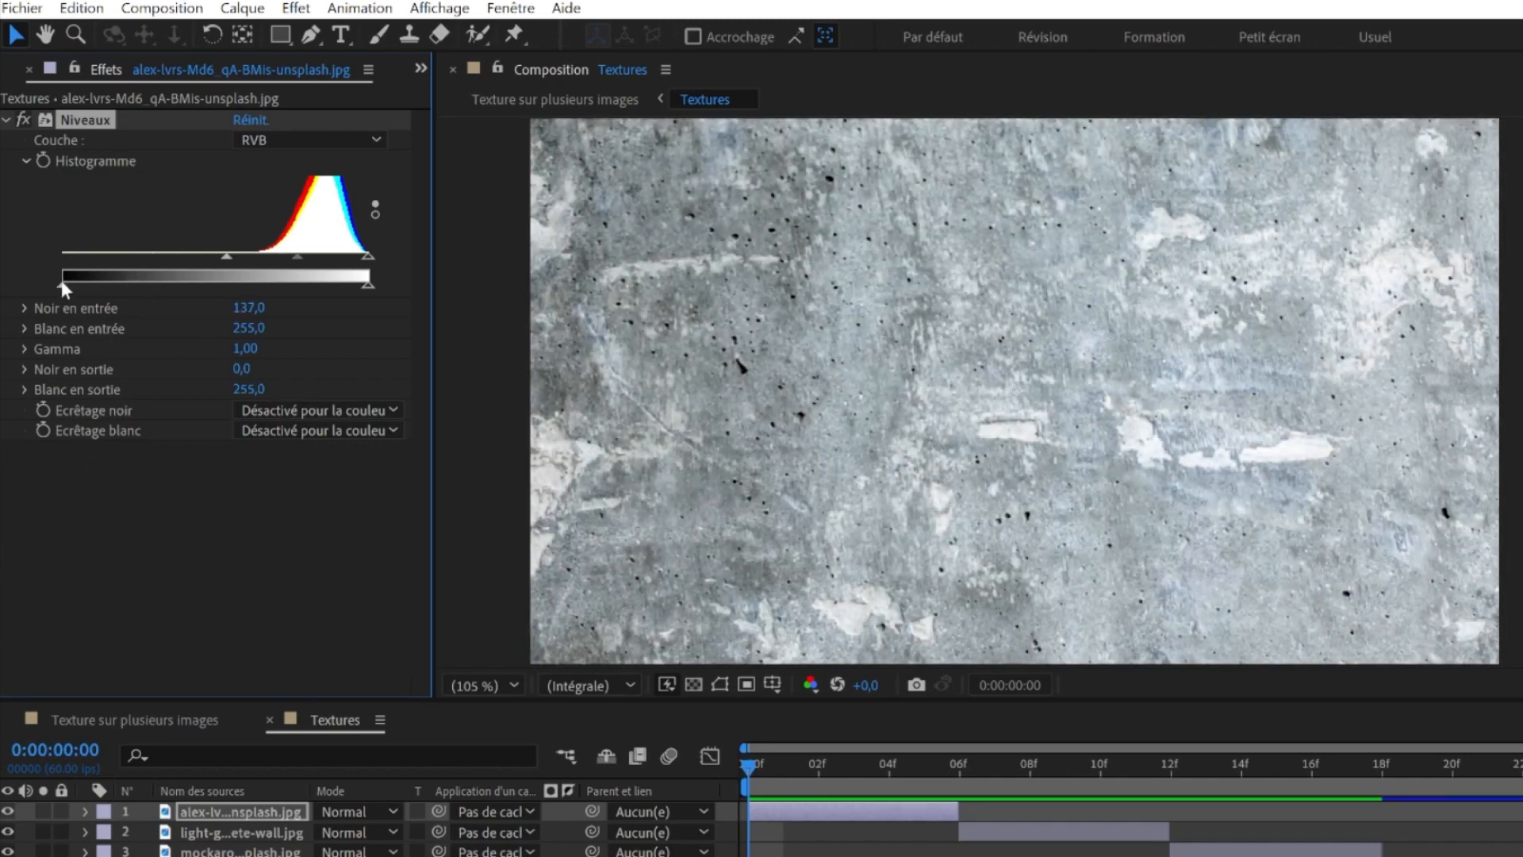
drag(62, 282, 183, 298)
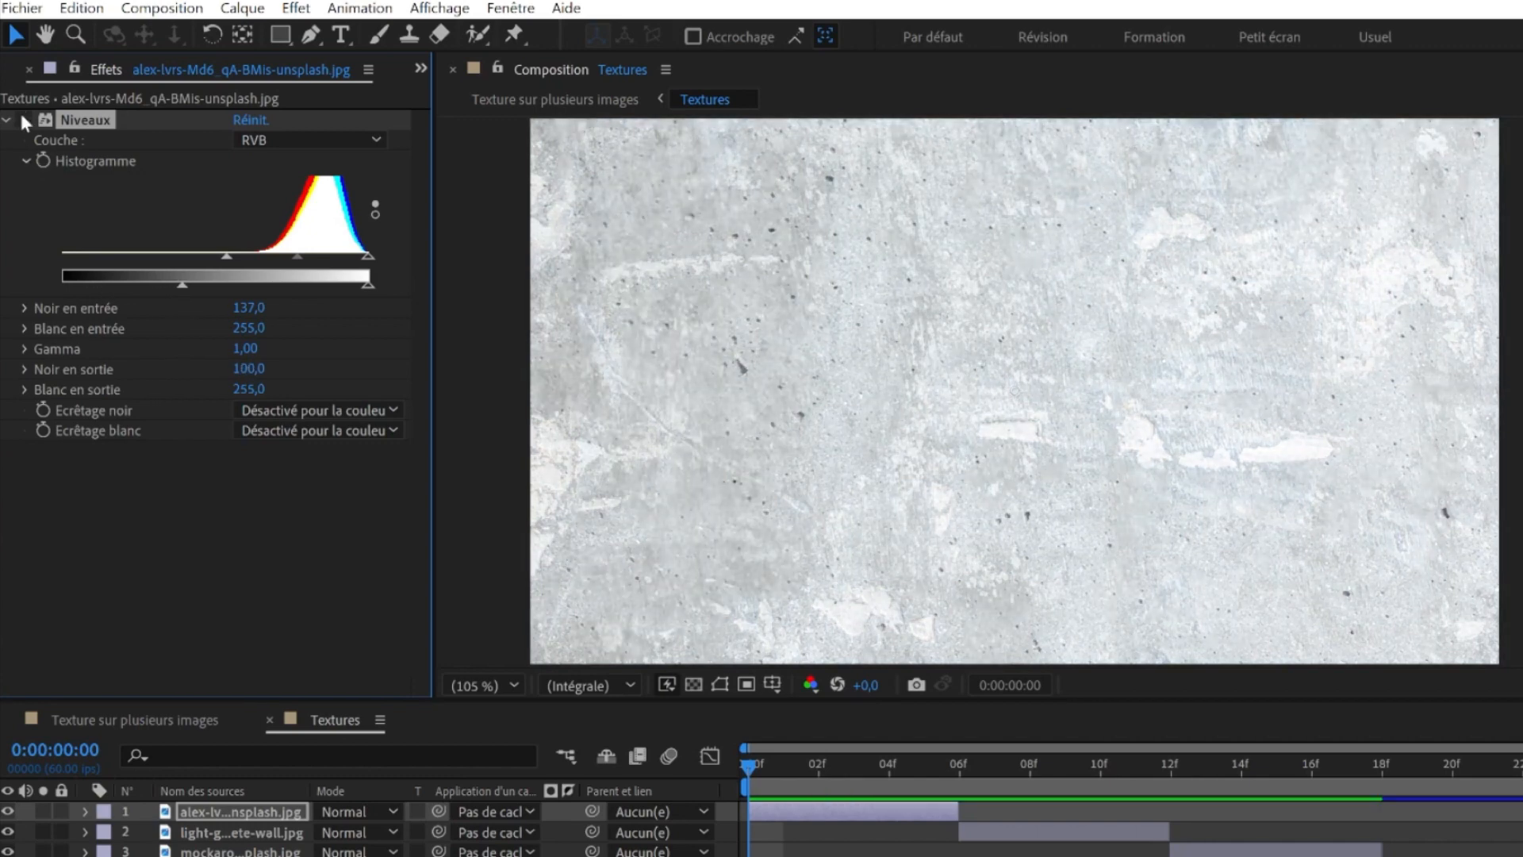
click(24, 120)
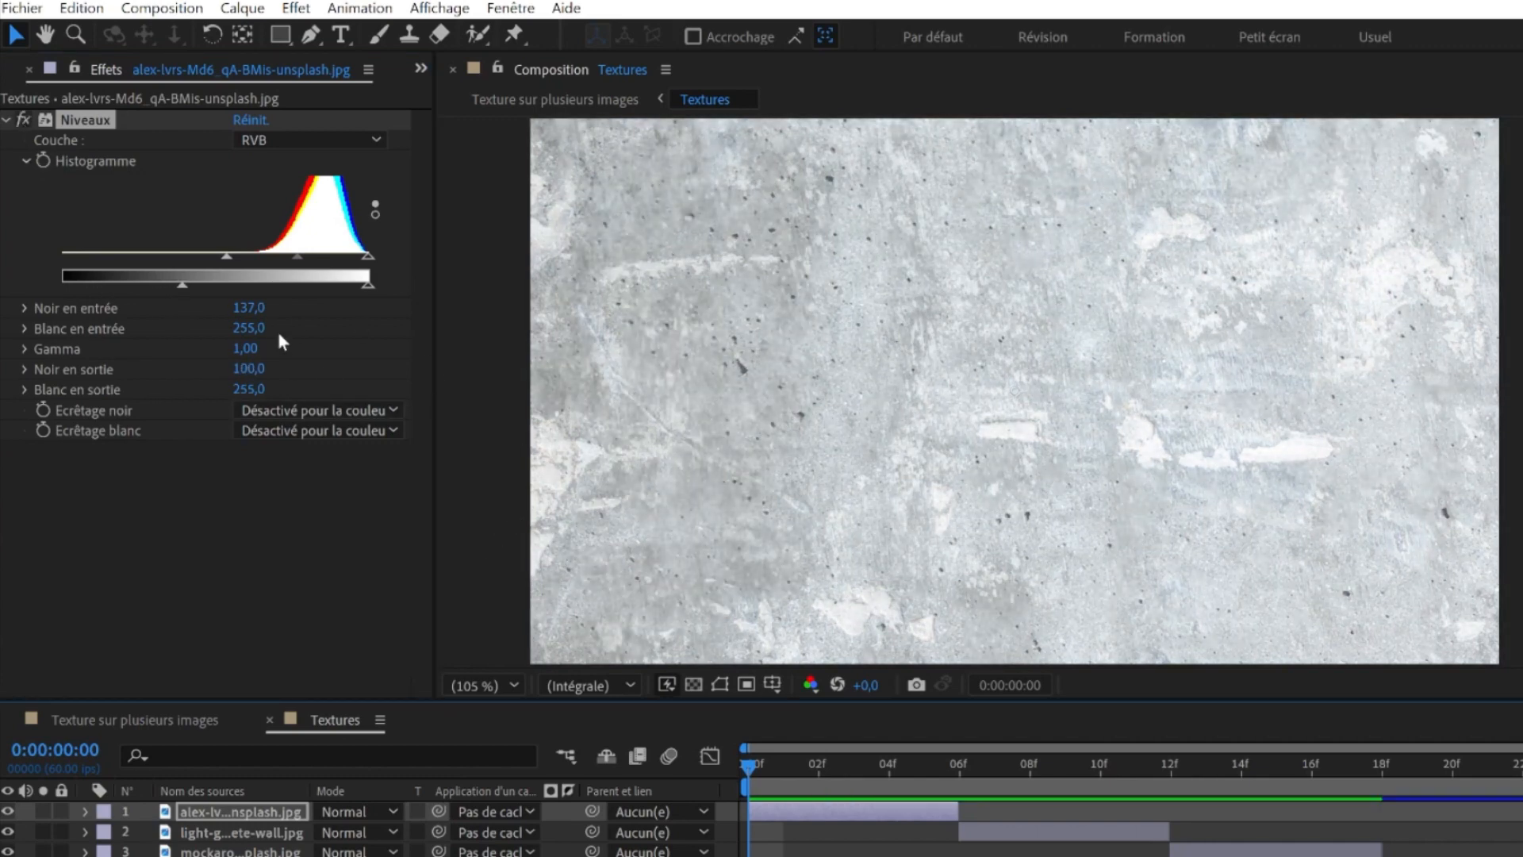
drag(231, 262, 307, 259)
drag(186, 281, 106, 282)
Step: Add the Niveaux effect to the light-gray concrete wall texture, with Noir en entrée at 182 and Noir en sortie at 134
click(817, 768)
key(space)
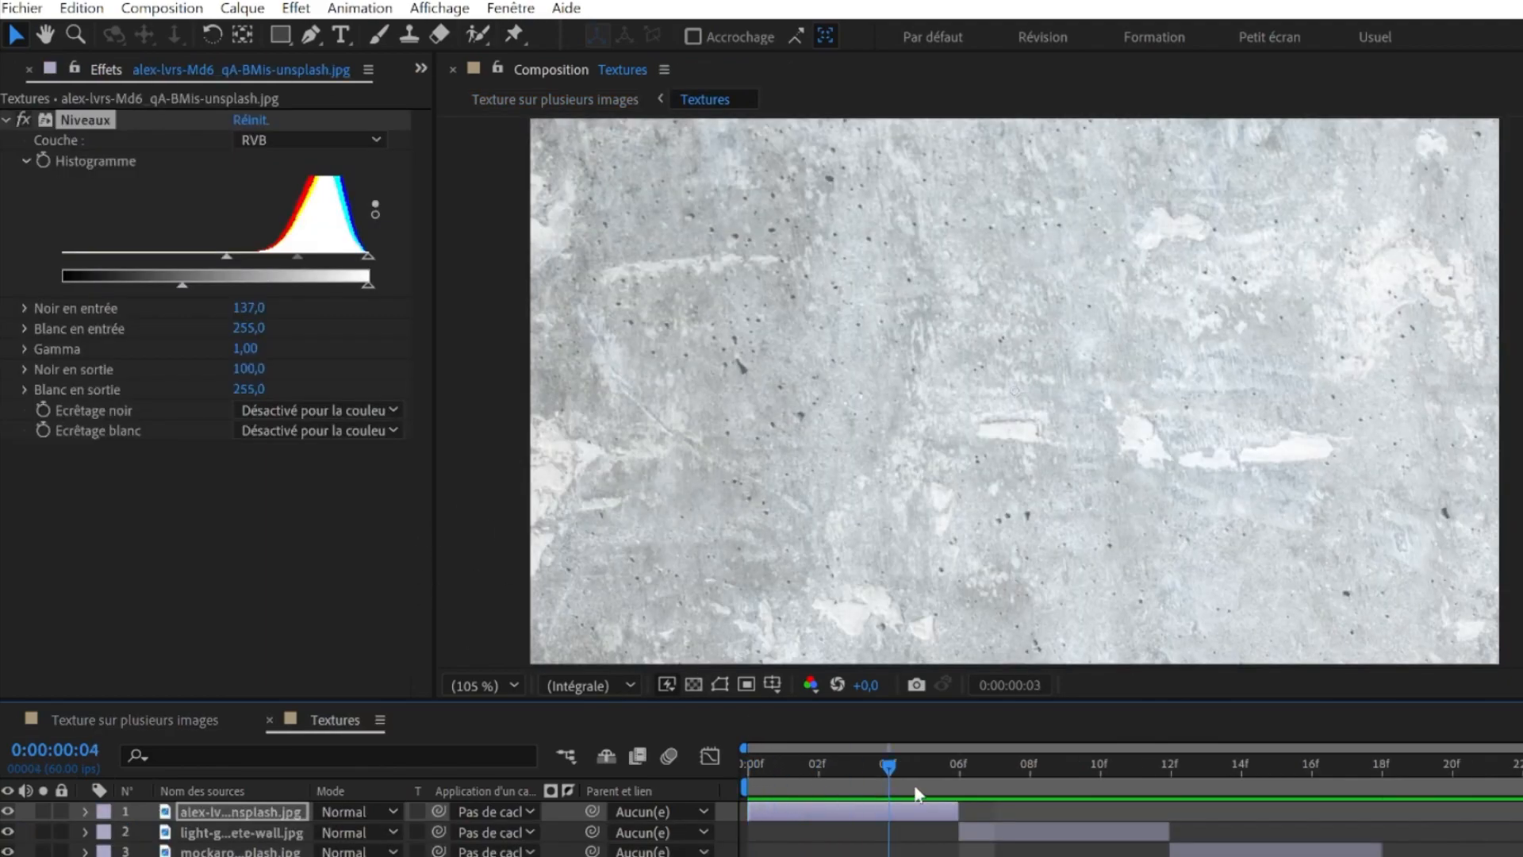
drag(918, 794, 968, 798)
click(1000, 831)
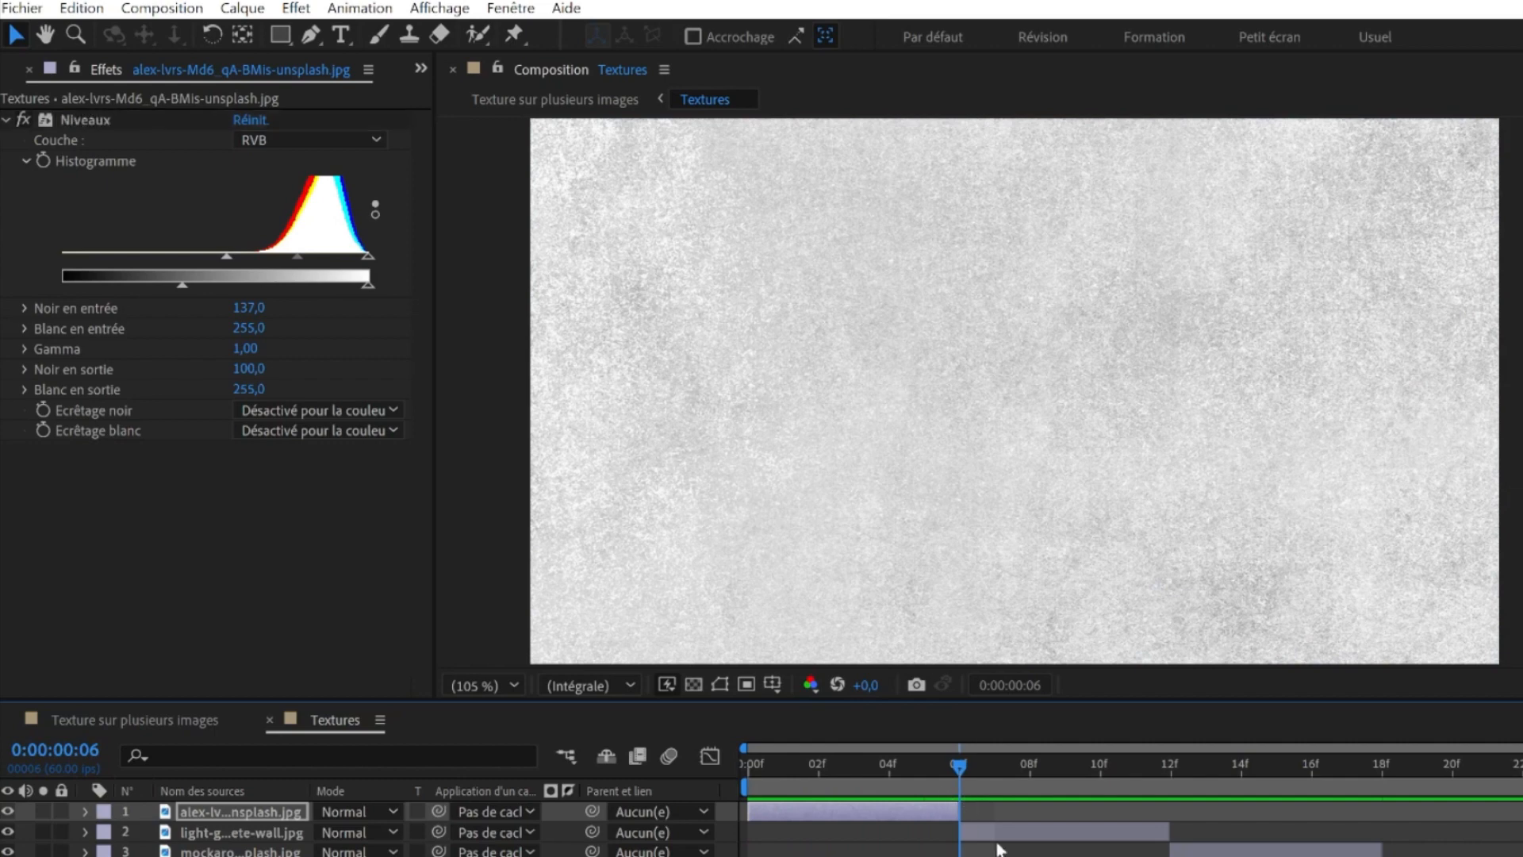
drag(227, 255, 279, 266)
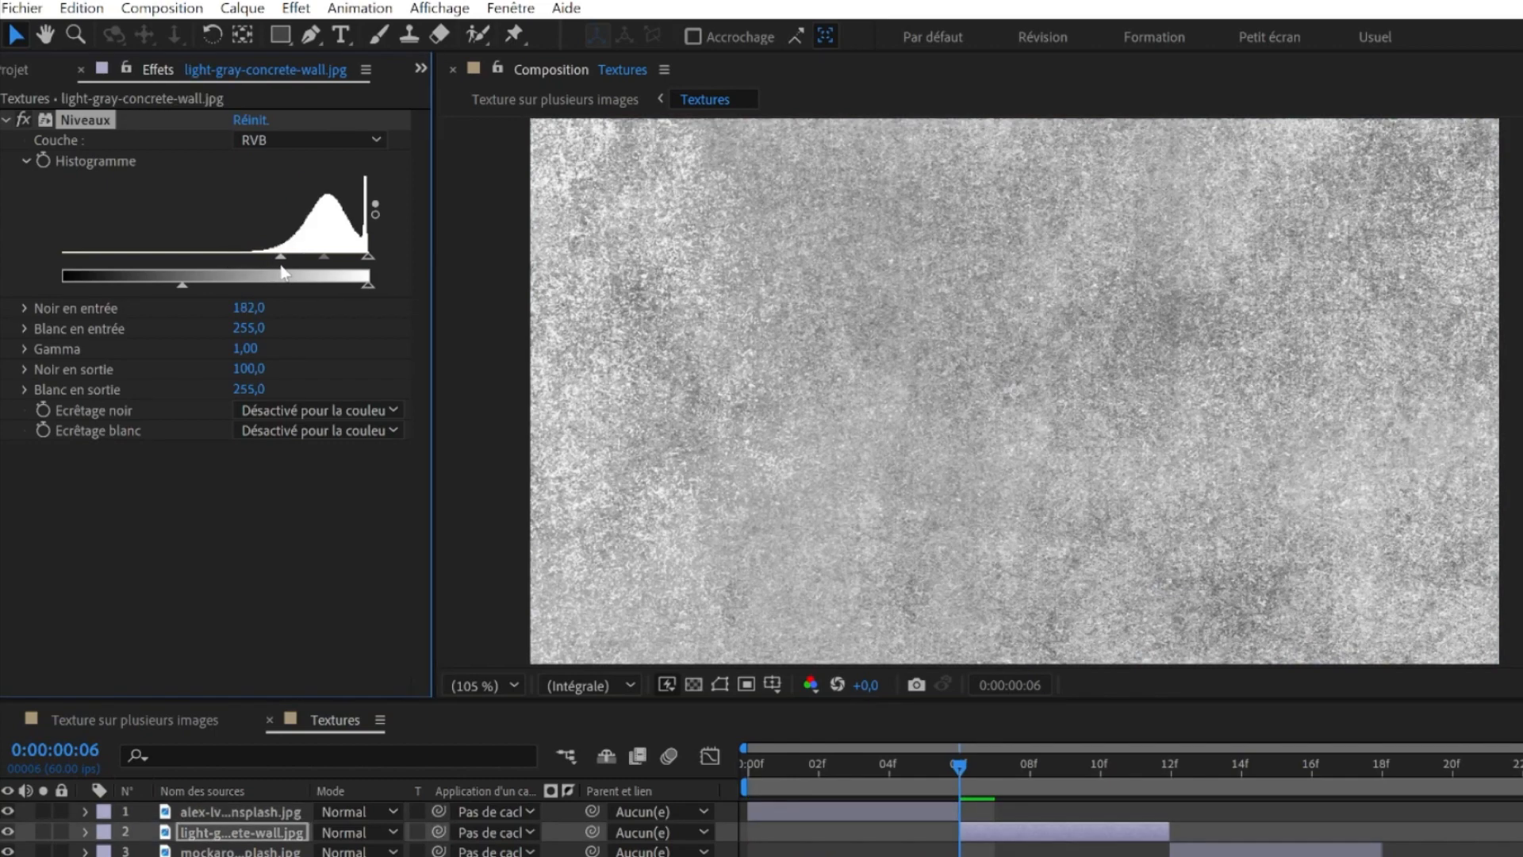
drag(184, 287, 225, 286)
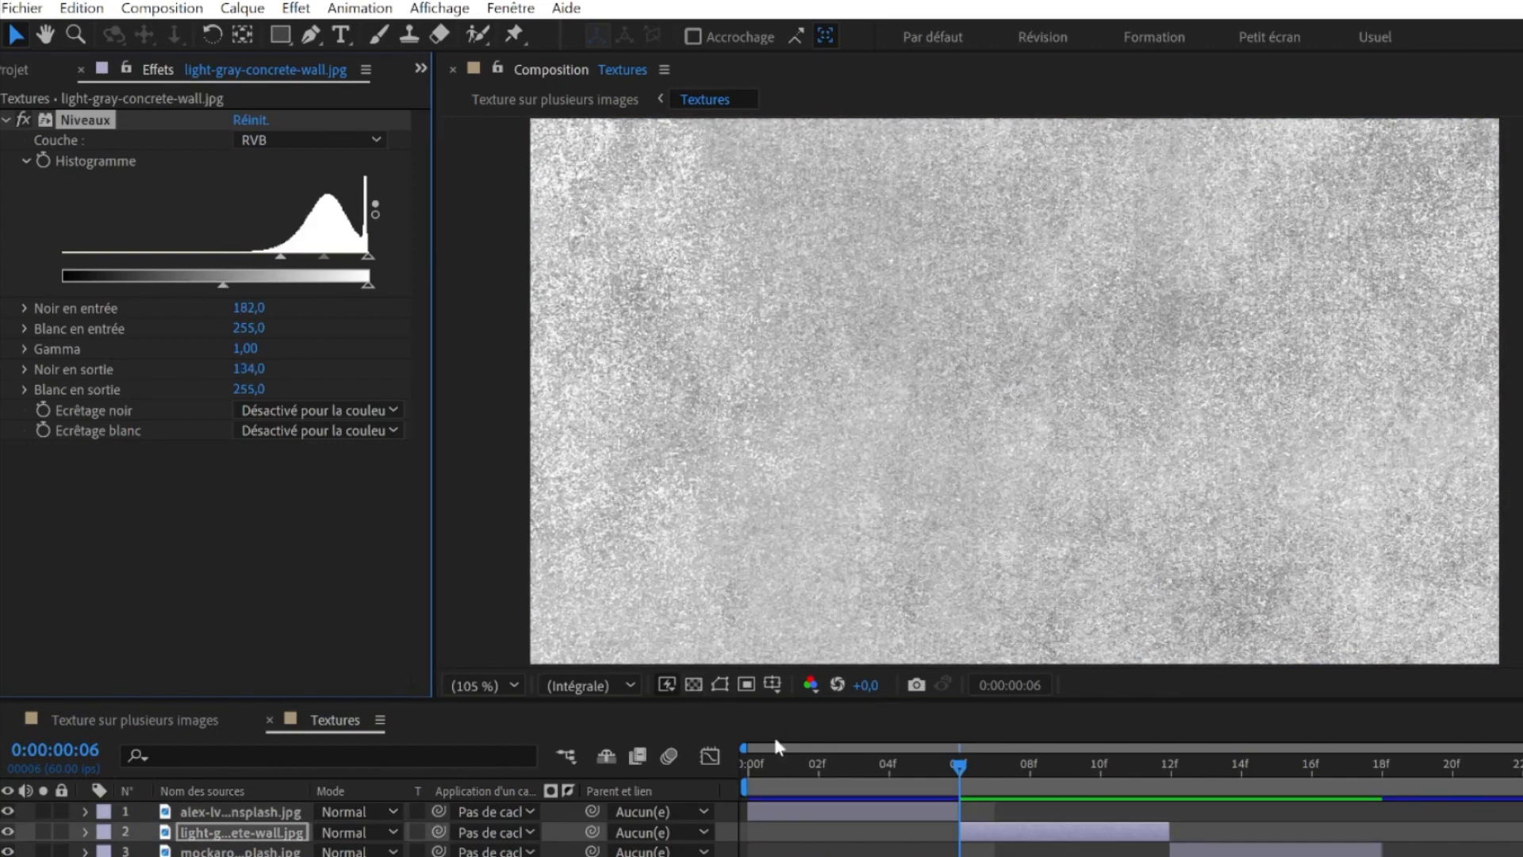
Step: Paste Niveaux onto the third texture (mockaroon) and set Noir en entrée to 122, Blanc en entrée to 245 and Noir en sortie to 45
drag(777, 770, 1207, 774)
click(1215, 851)
key(ctrl+v)
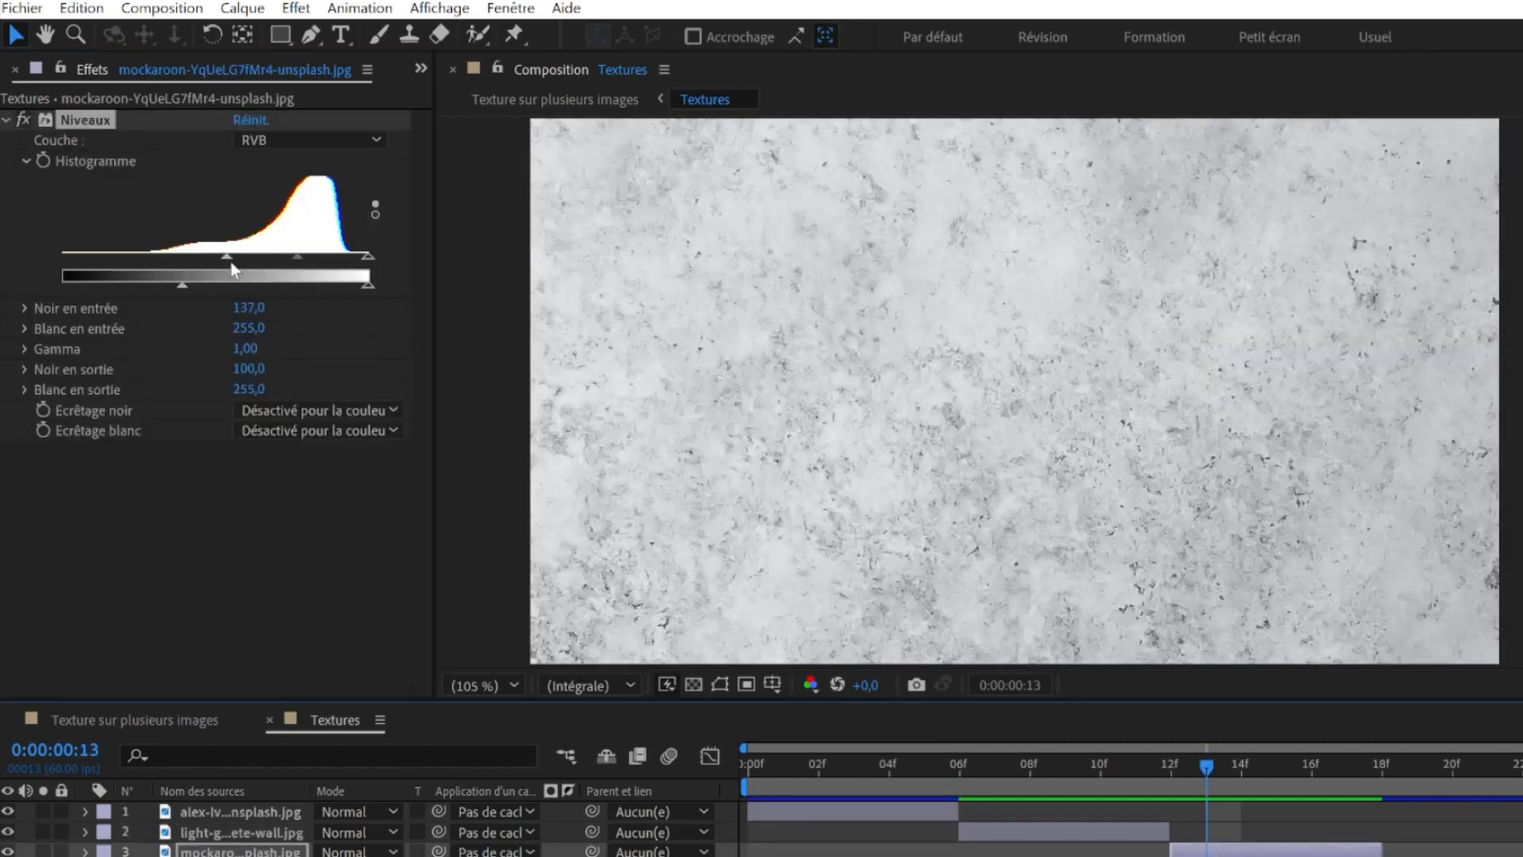
drag(226, 255, 325, 271)
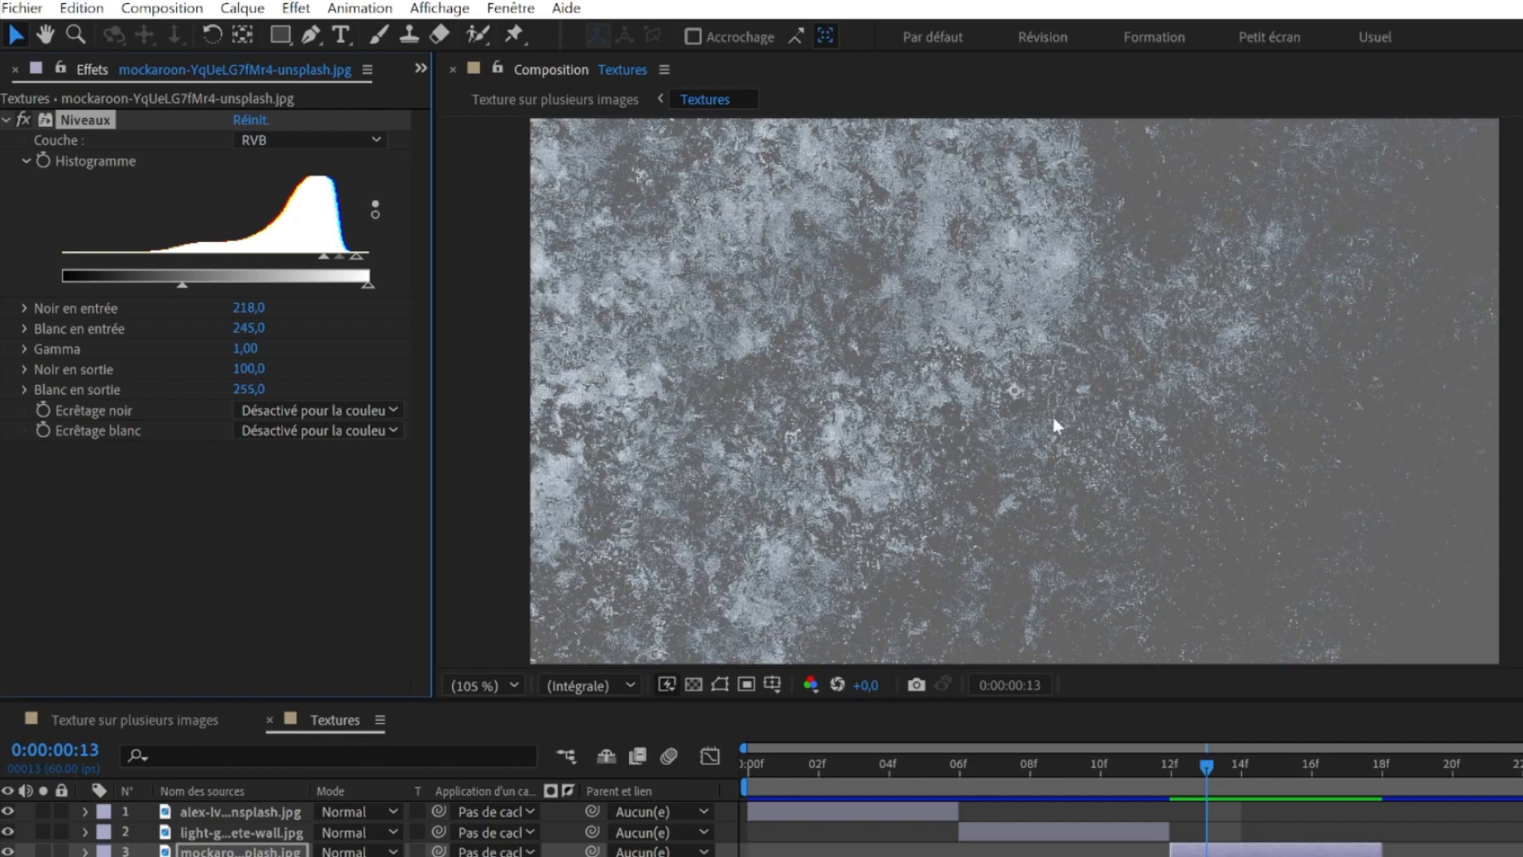
scroll(1245, 528, up, 5)
key(h)
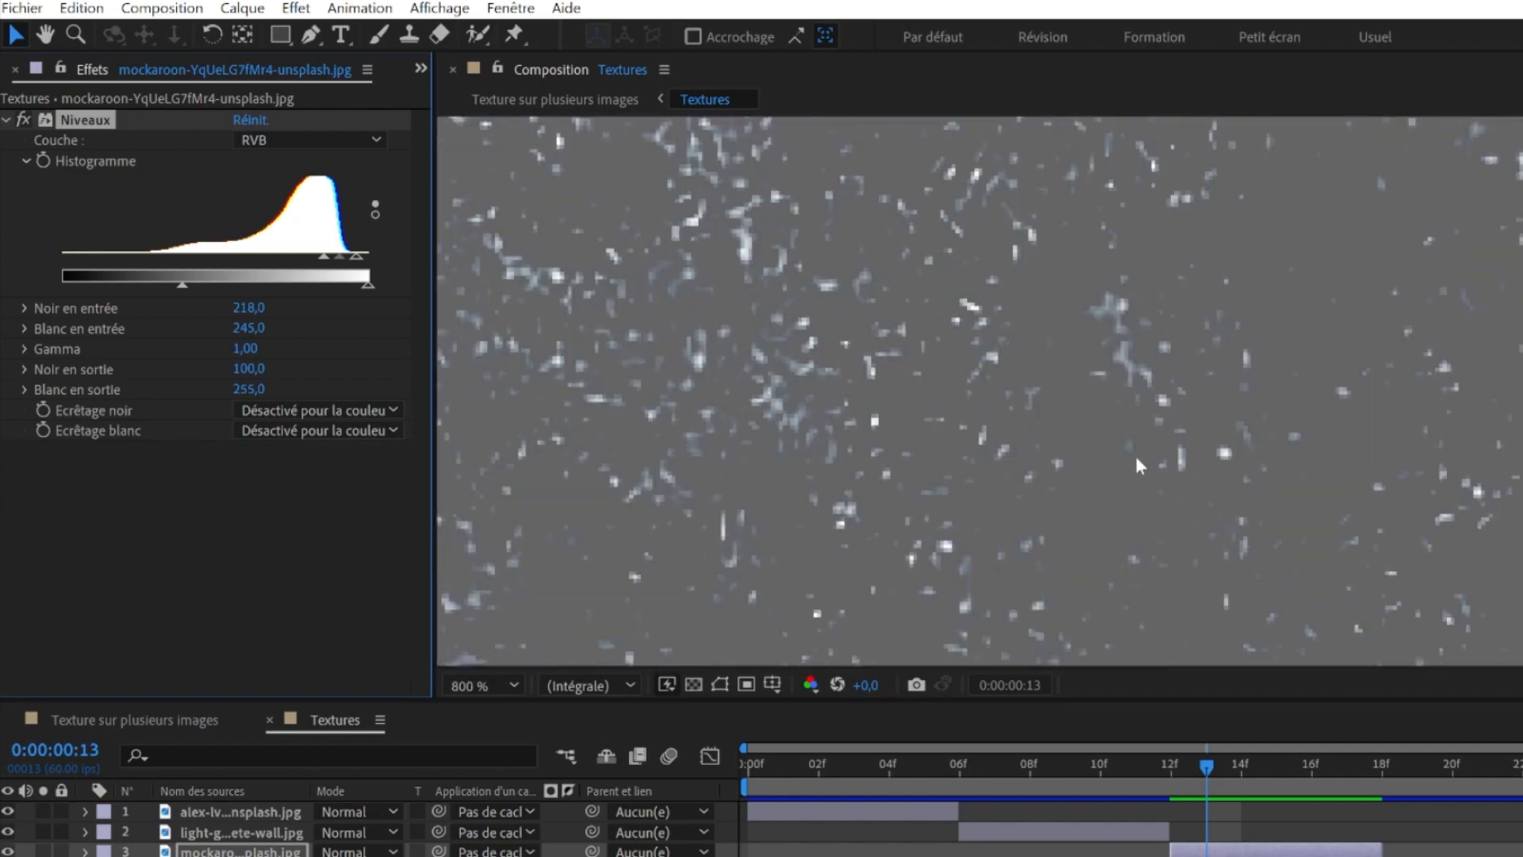
drag(1095, 391, 799, 341)
key(shift+slash)
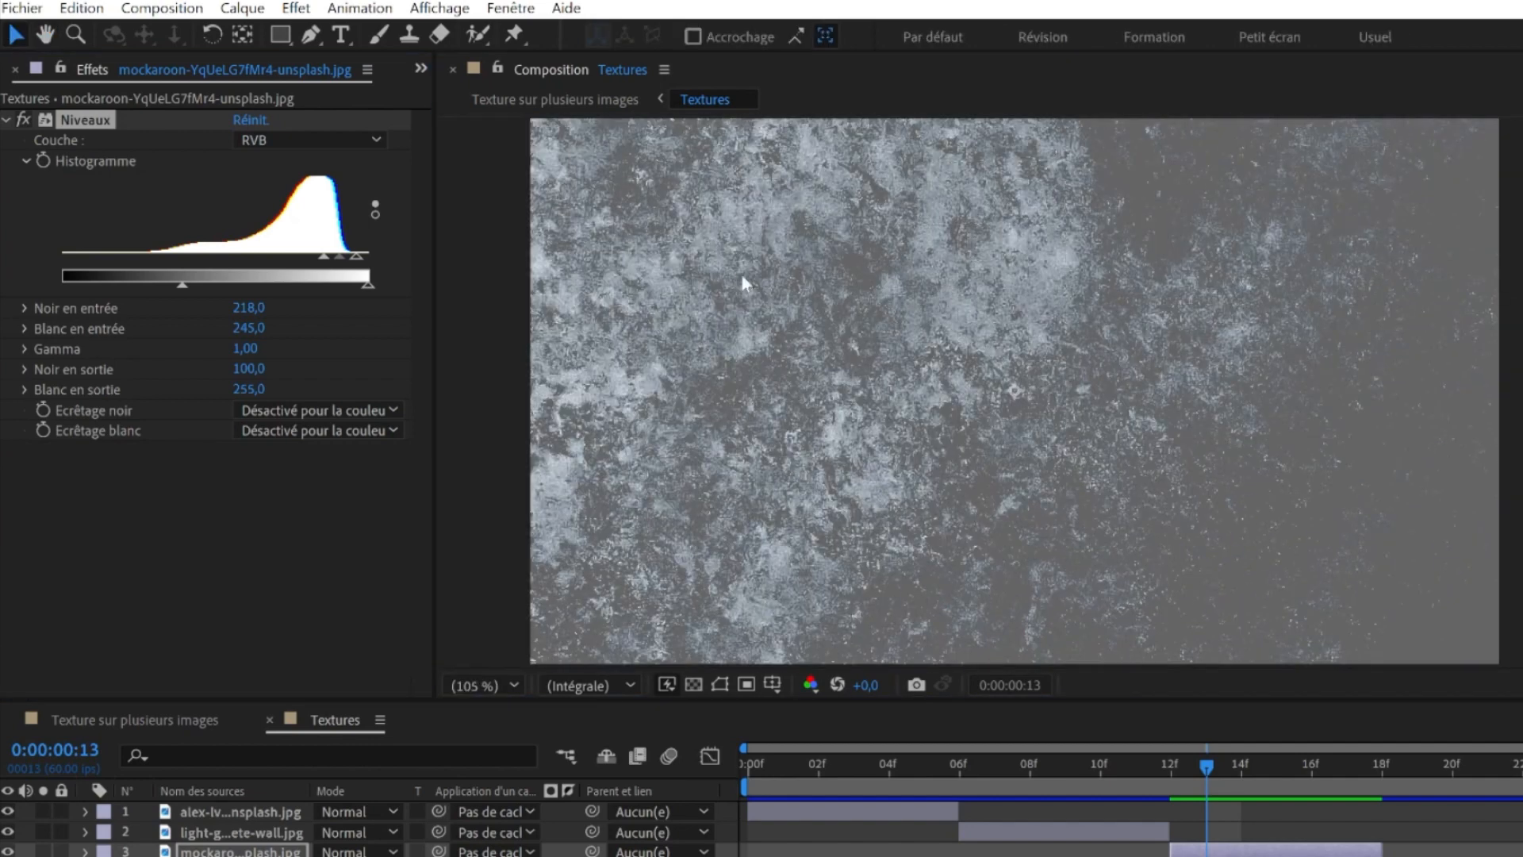
click(24, 120)
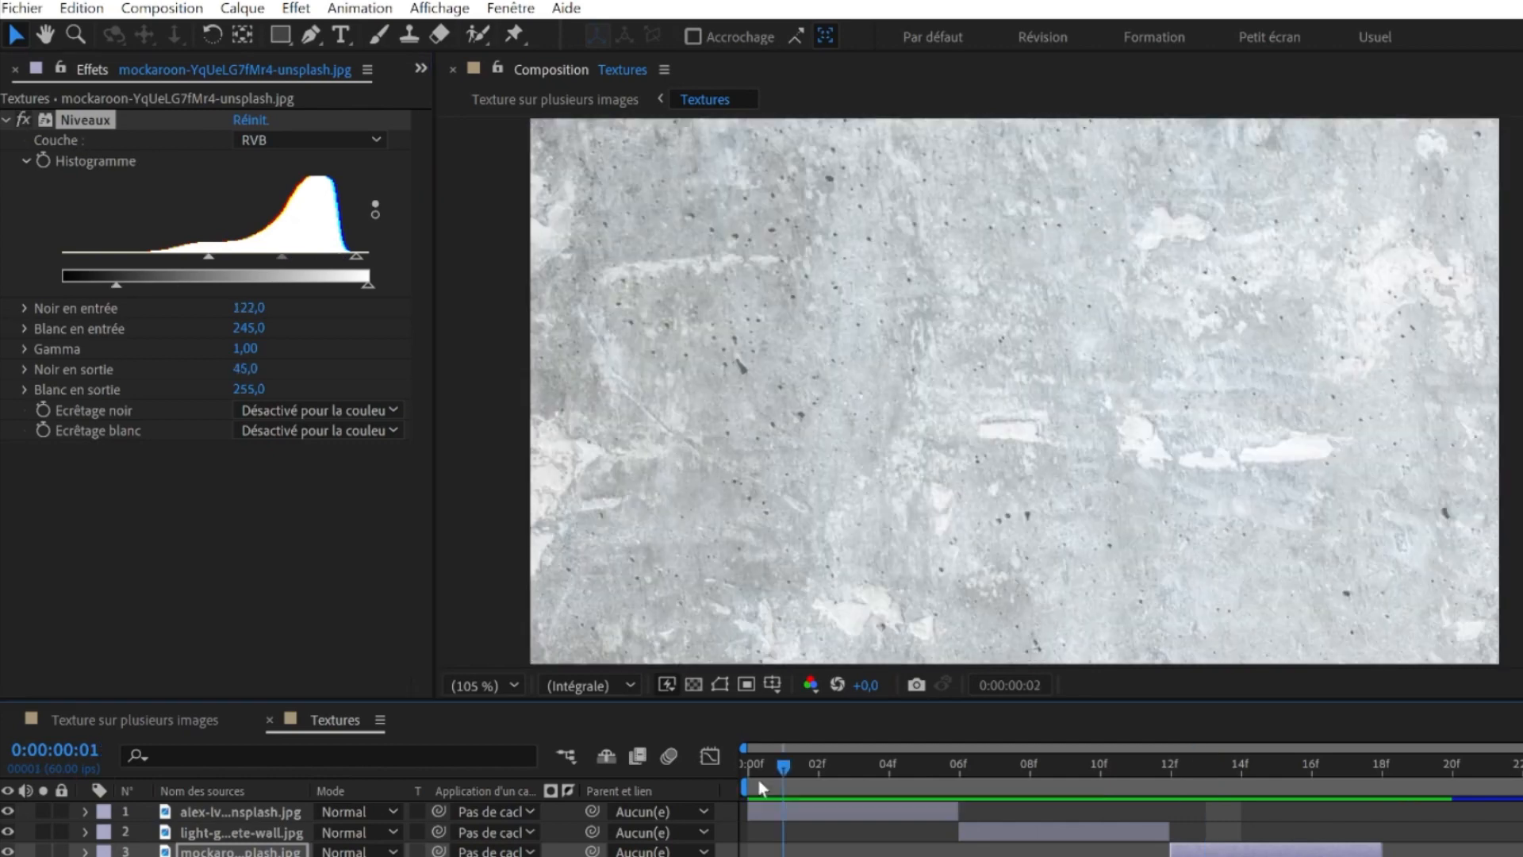
Step: Add Niveaux to the pale stucco texture with Noir en entrée 175 and Noir en sortie 146, then play the sequence from the start
drag(759, 778, 1461, 825)
click(1461, 856)
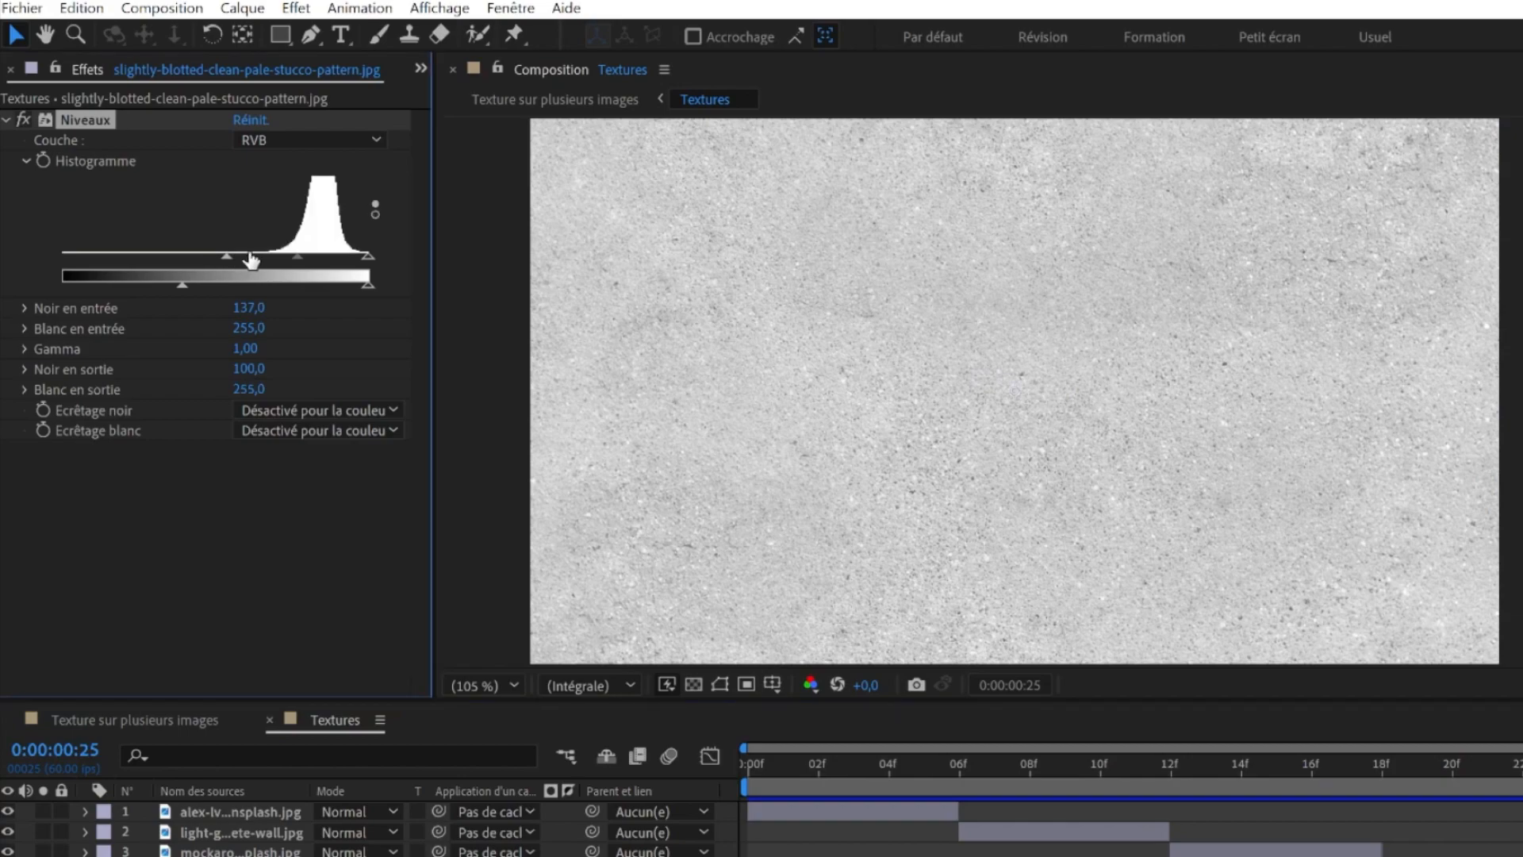
drag(782, 764, 719, 764)
key(space)
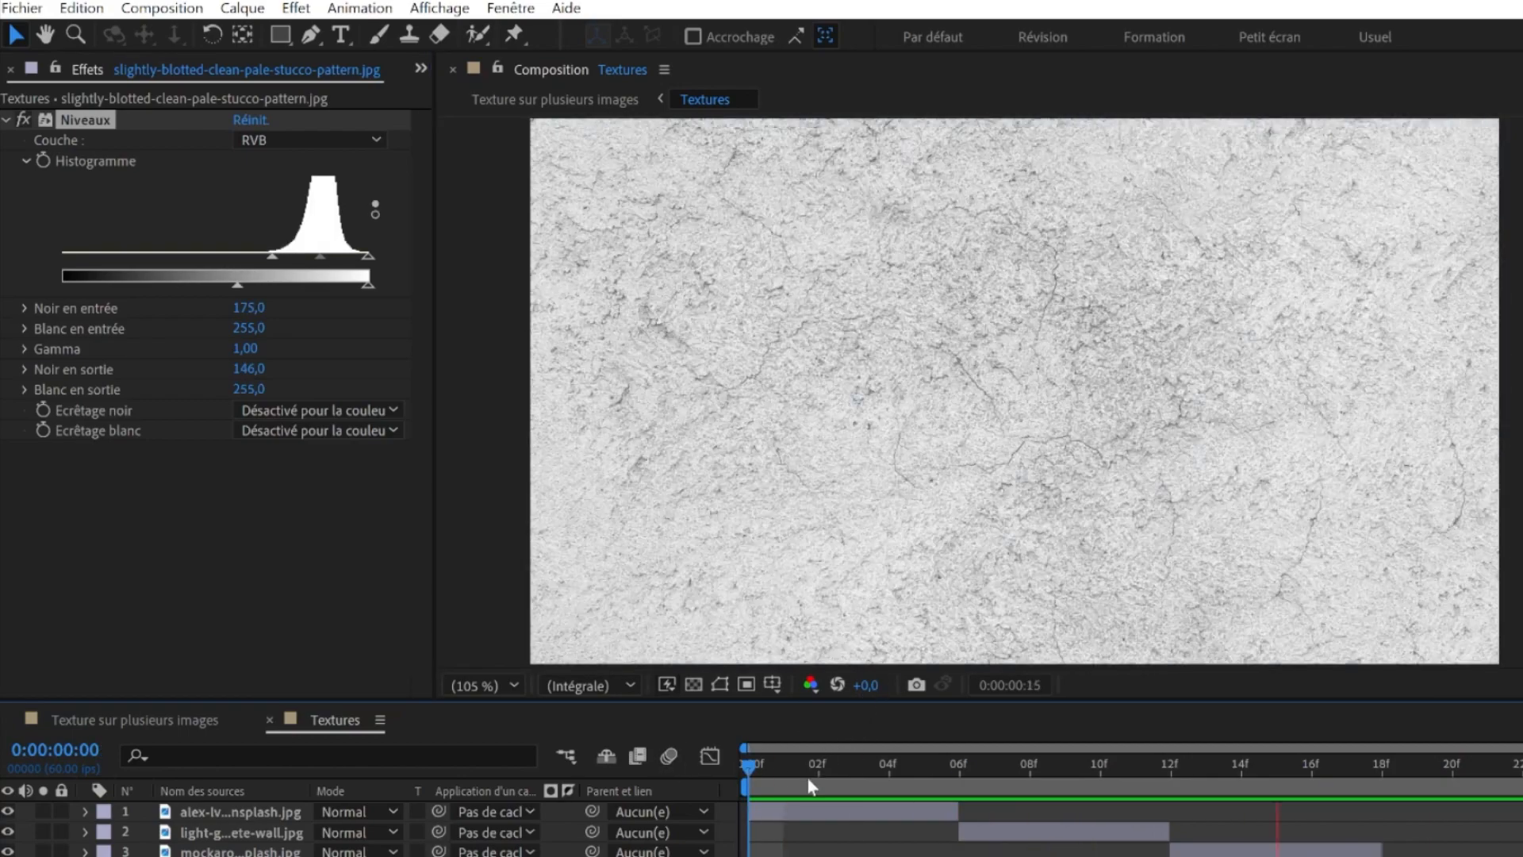
click(793, 767)
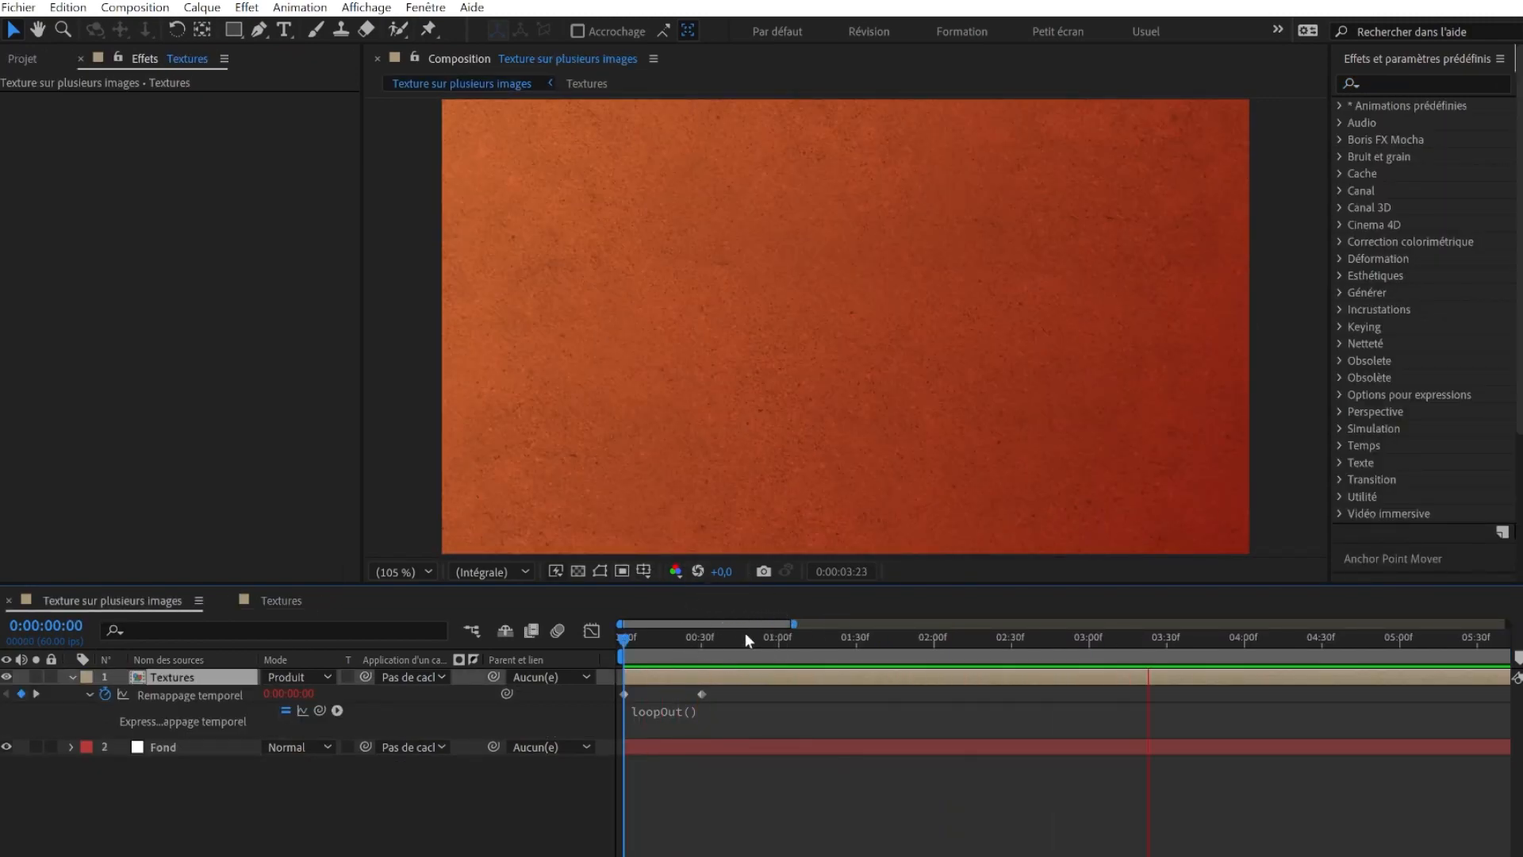
Step: In the "Texture sur plusieurs images" composition, apply the Niveaux effect to the Textures layer
click(657, 641)
key(space)
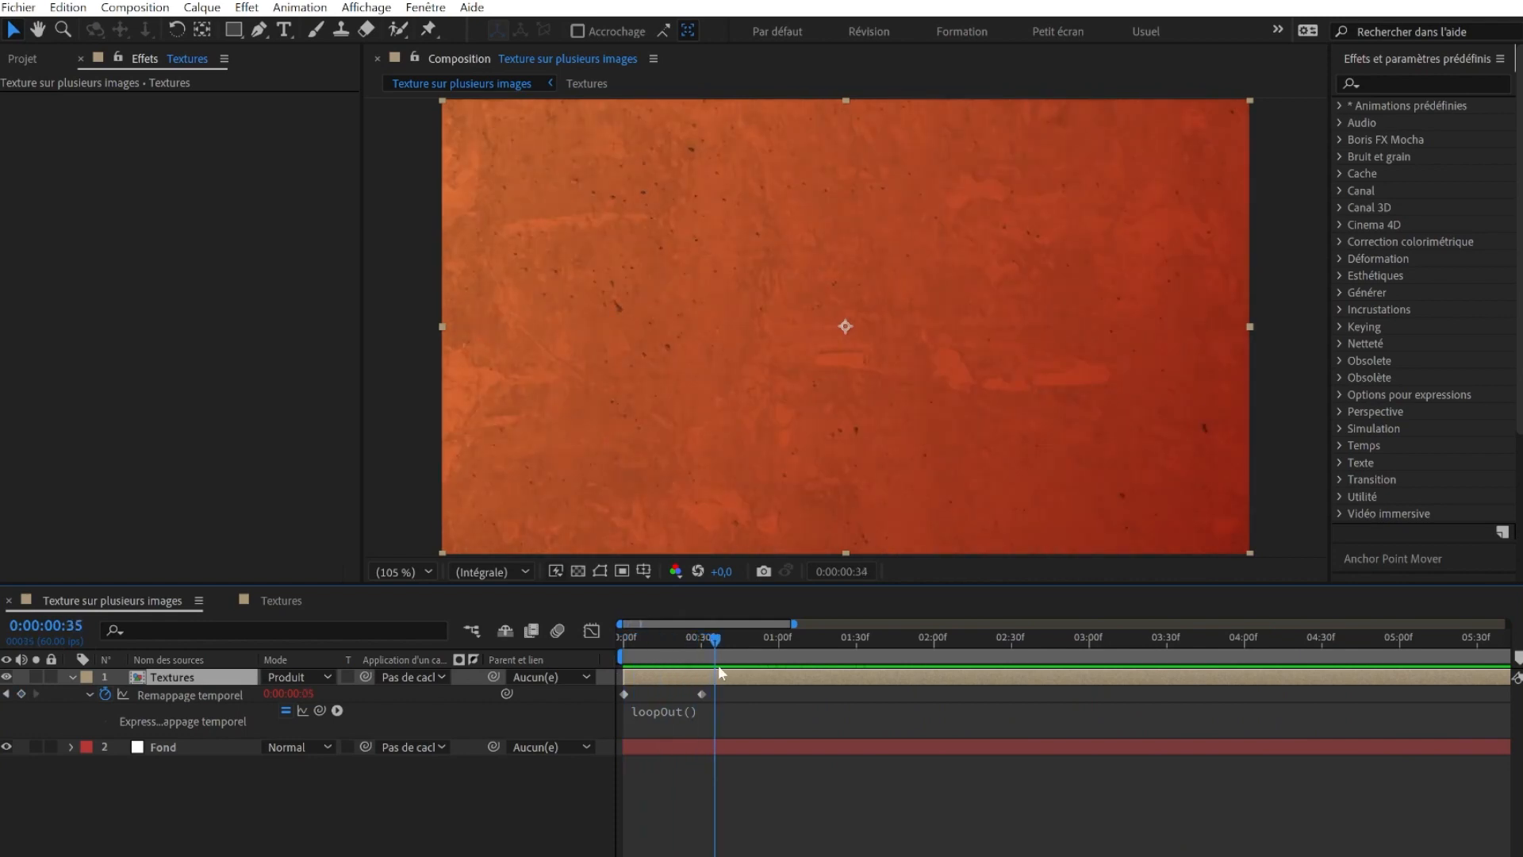
click(197, 680)
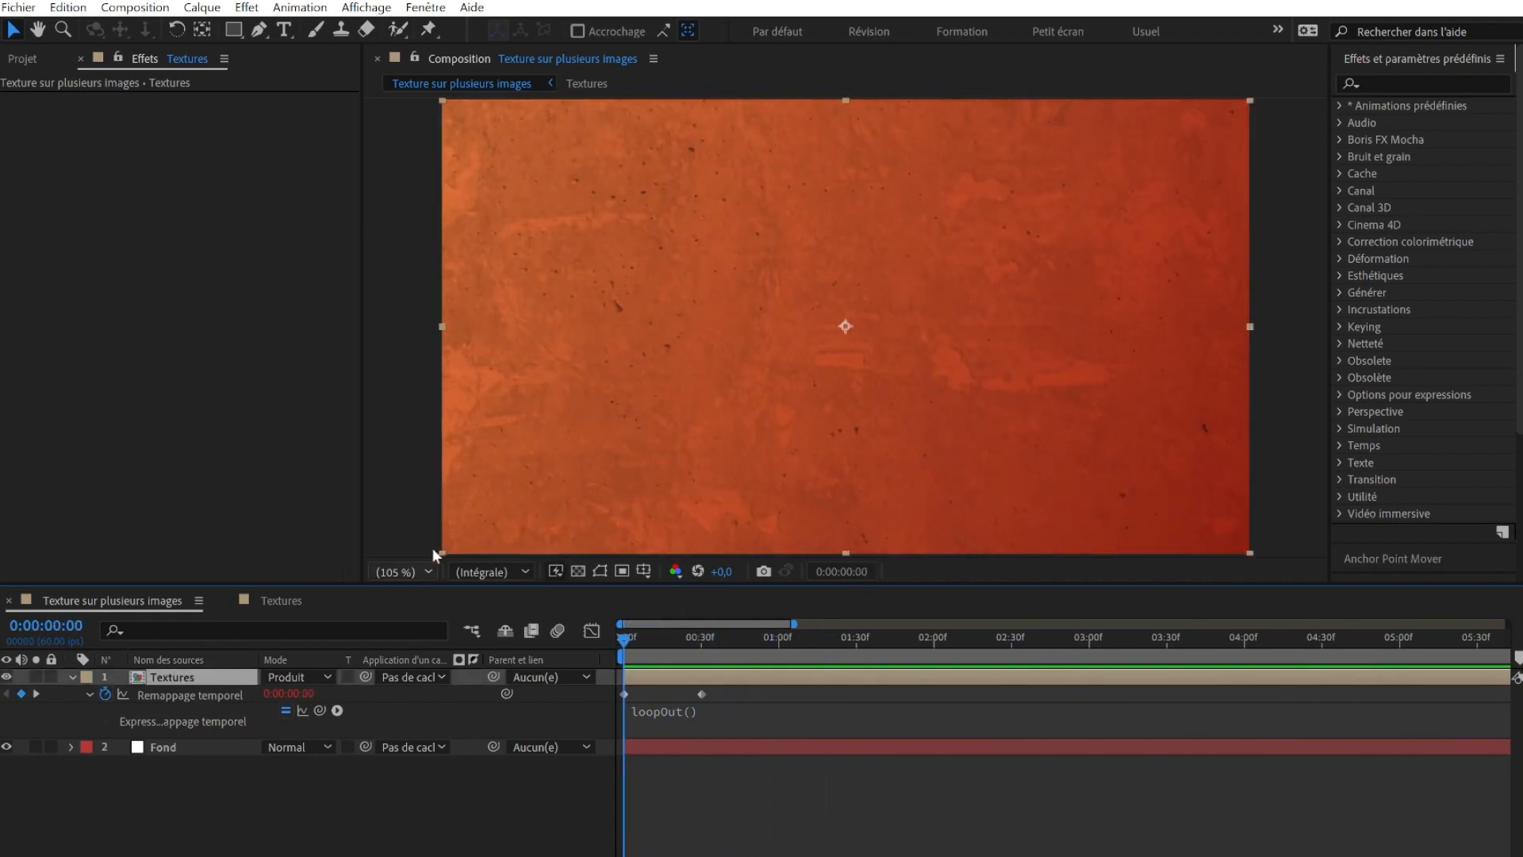
click(1387, 84)
text(niveaux)
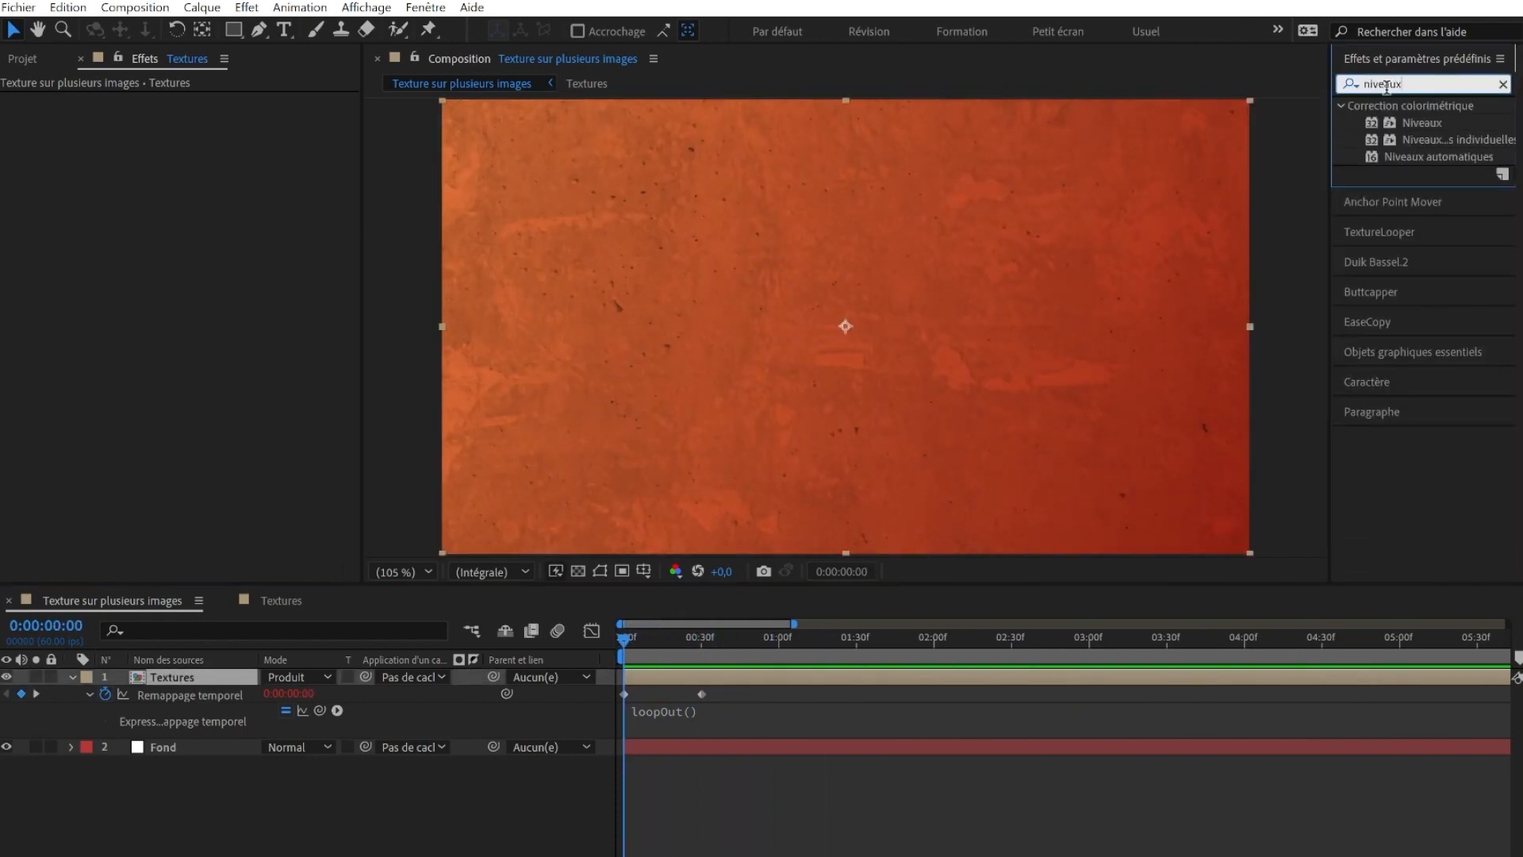
double_click(1460, 125)
Step: Set Noir en sortie to 119 in the Textures layer's Niveaux effect and play back the softened textures
key(space)
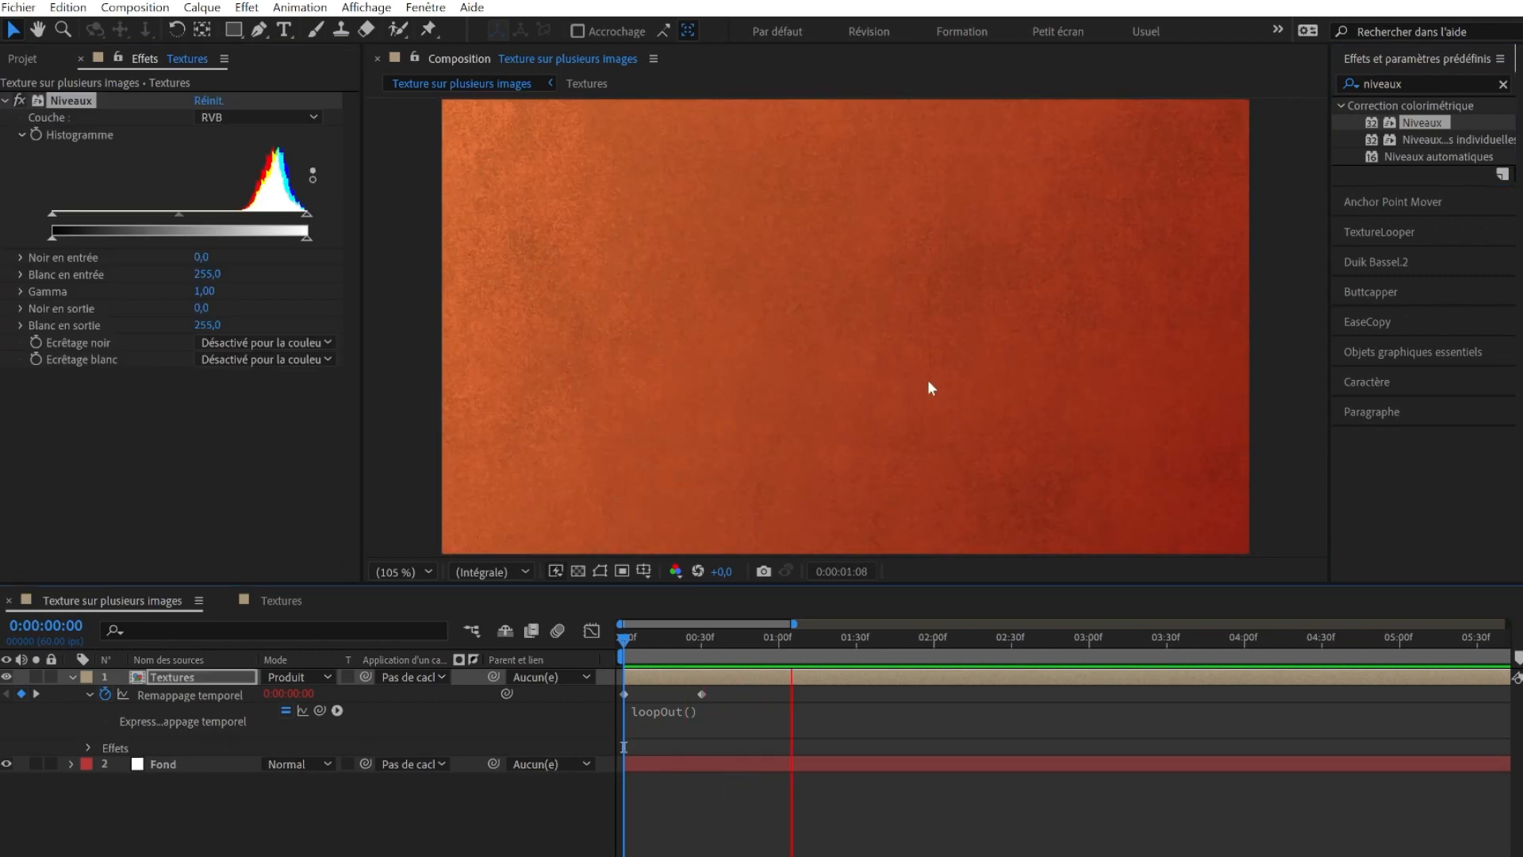
key(space)
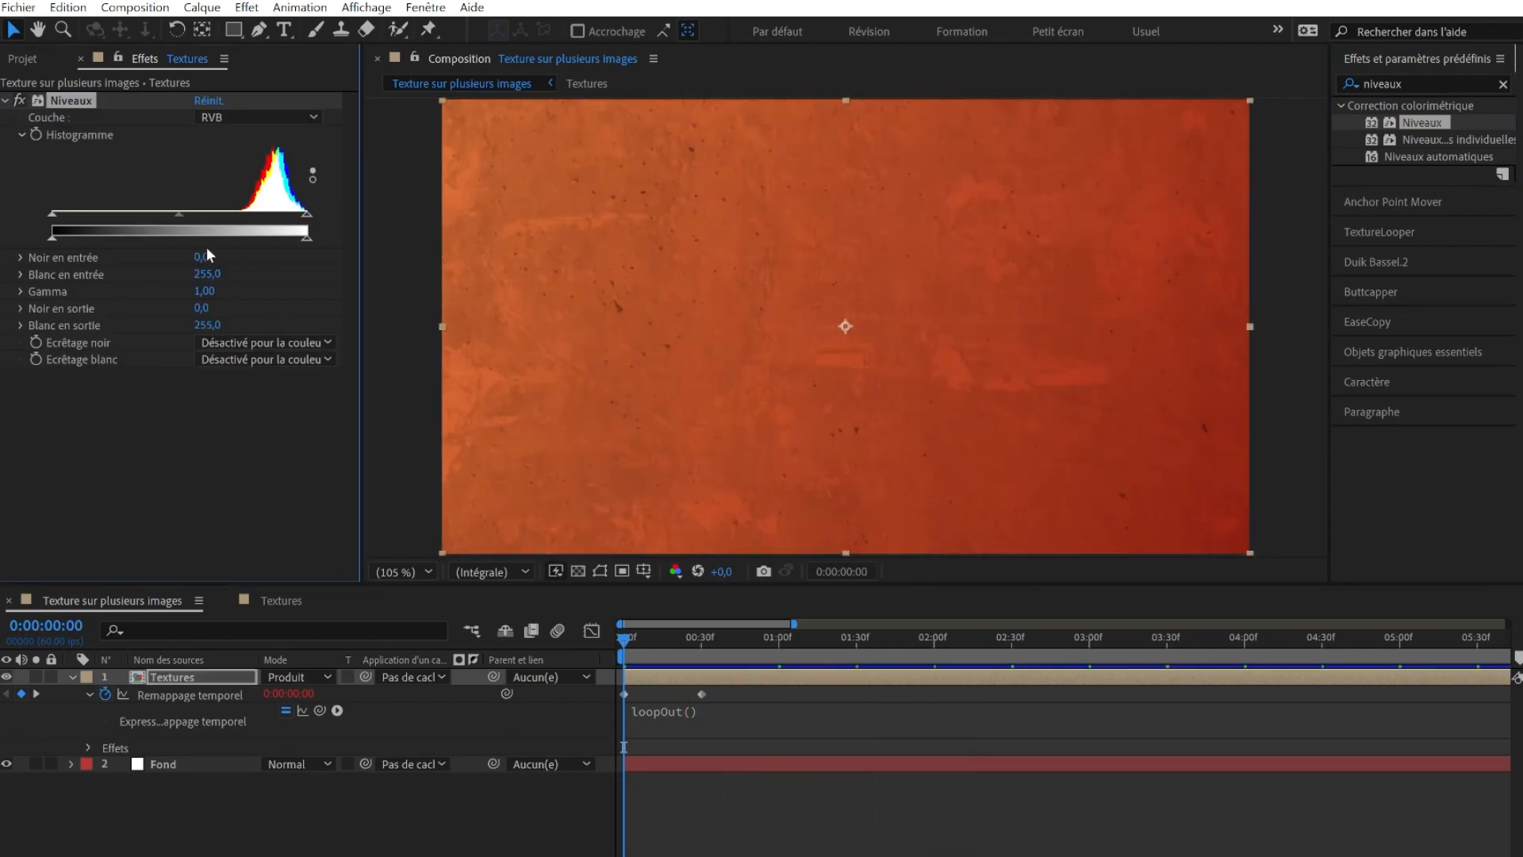
drag(54, 238, 123, 236)
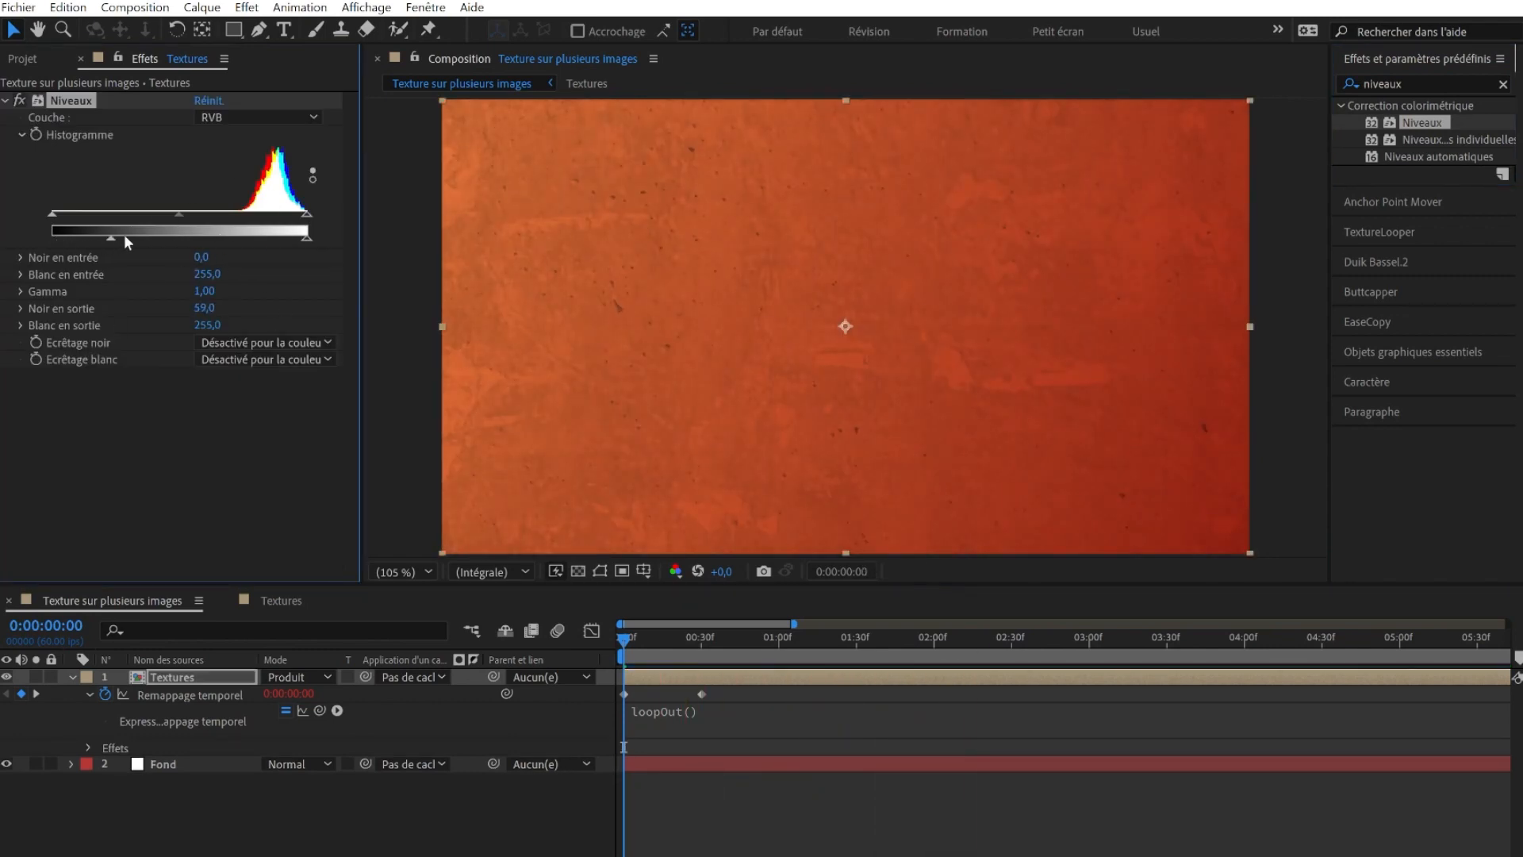
key(space)
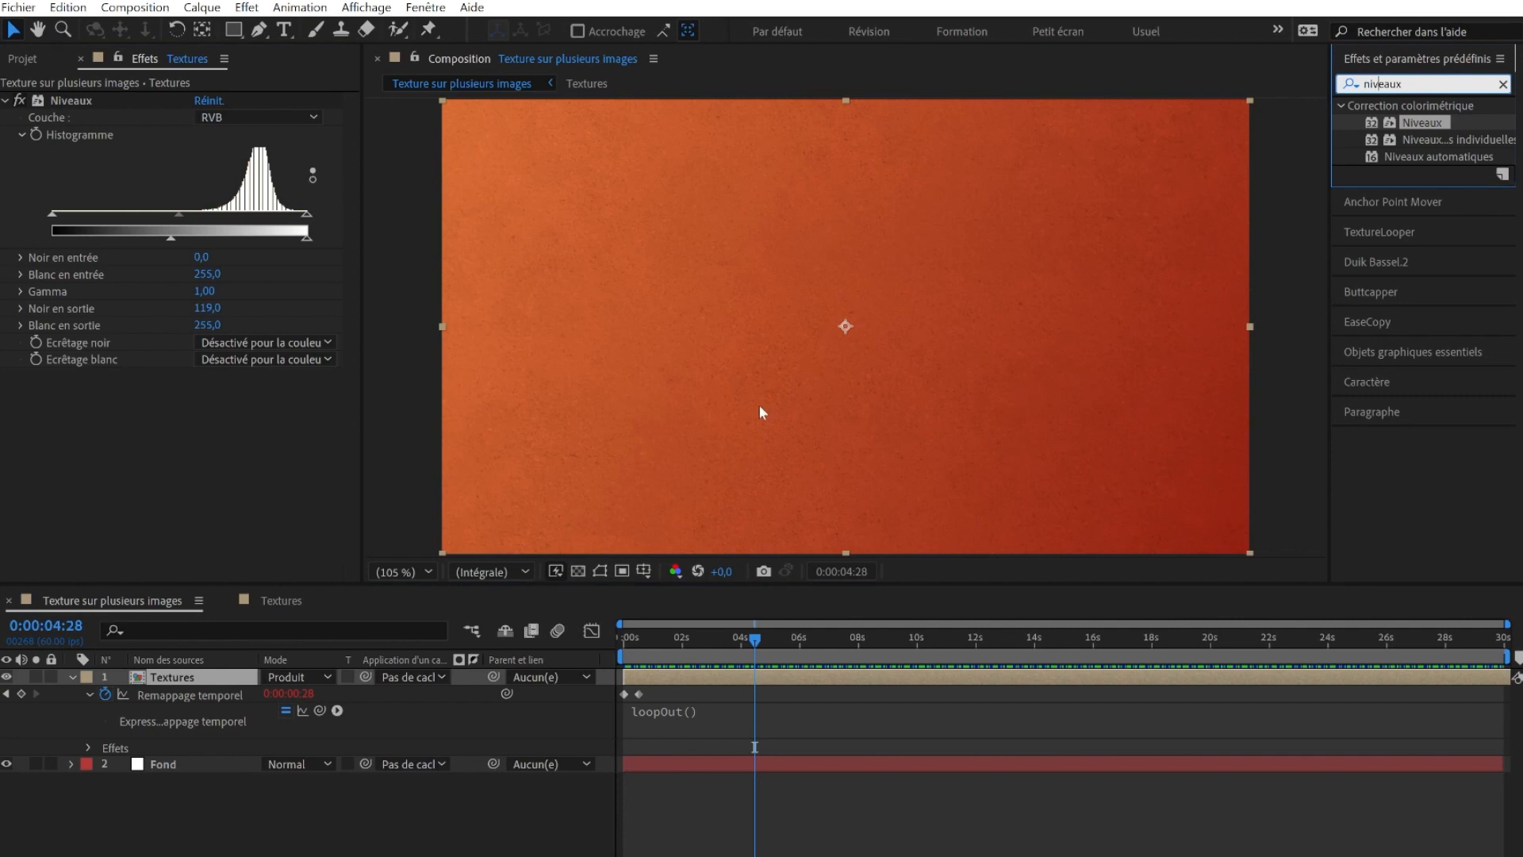
Step: Find the Noir et blanc effect, apply it to the Textures layer, and view the result at another moment of the animation
key(ctrl+a)
text(noir et)
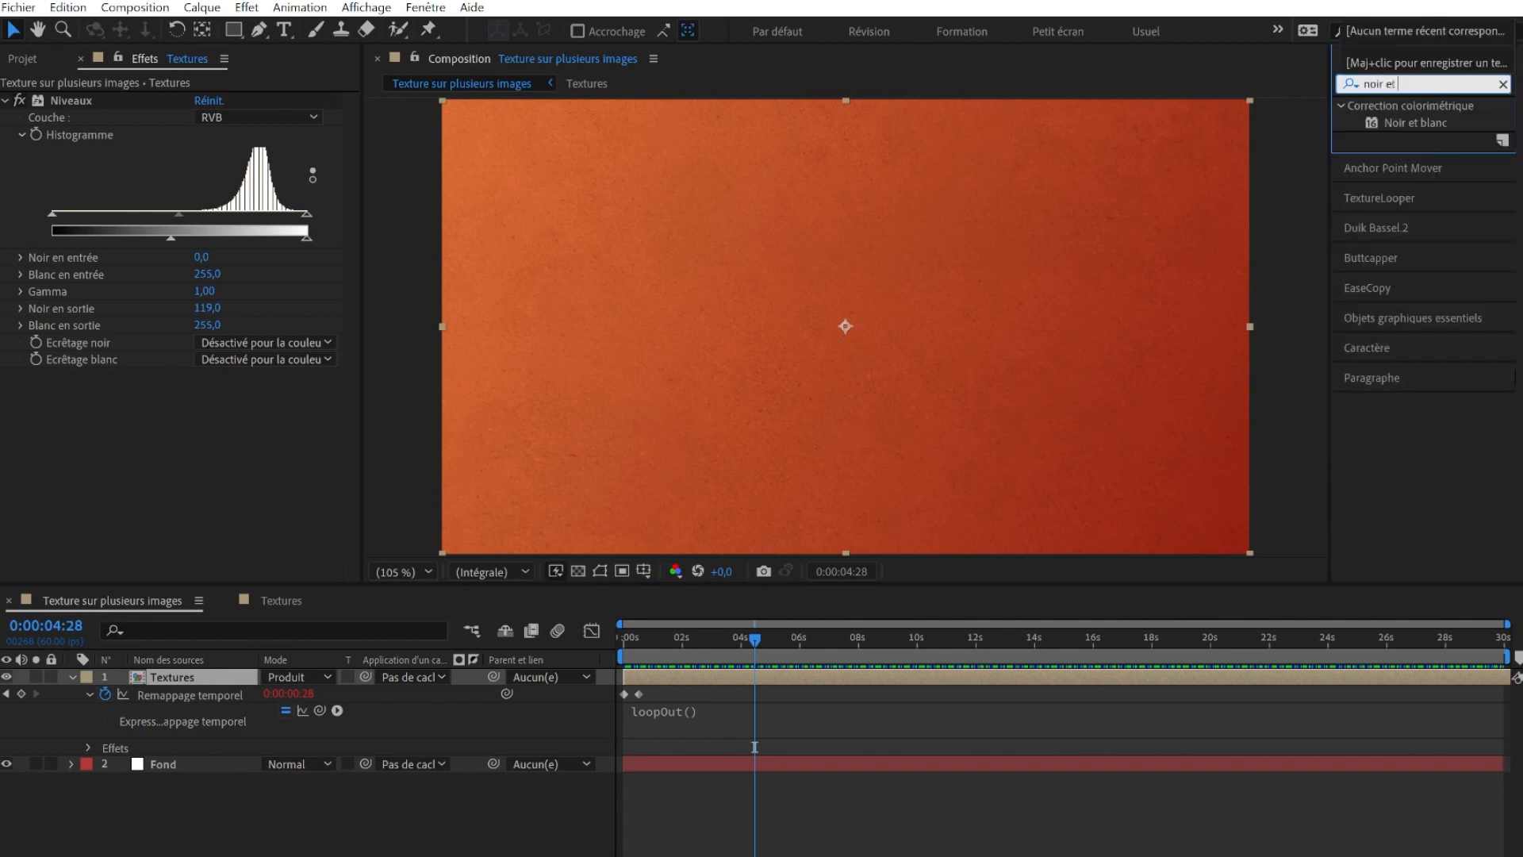
double_click(1397, 123)
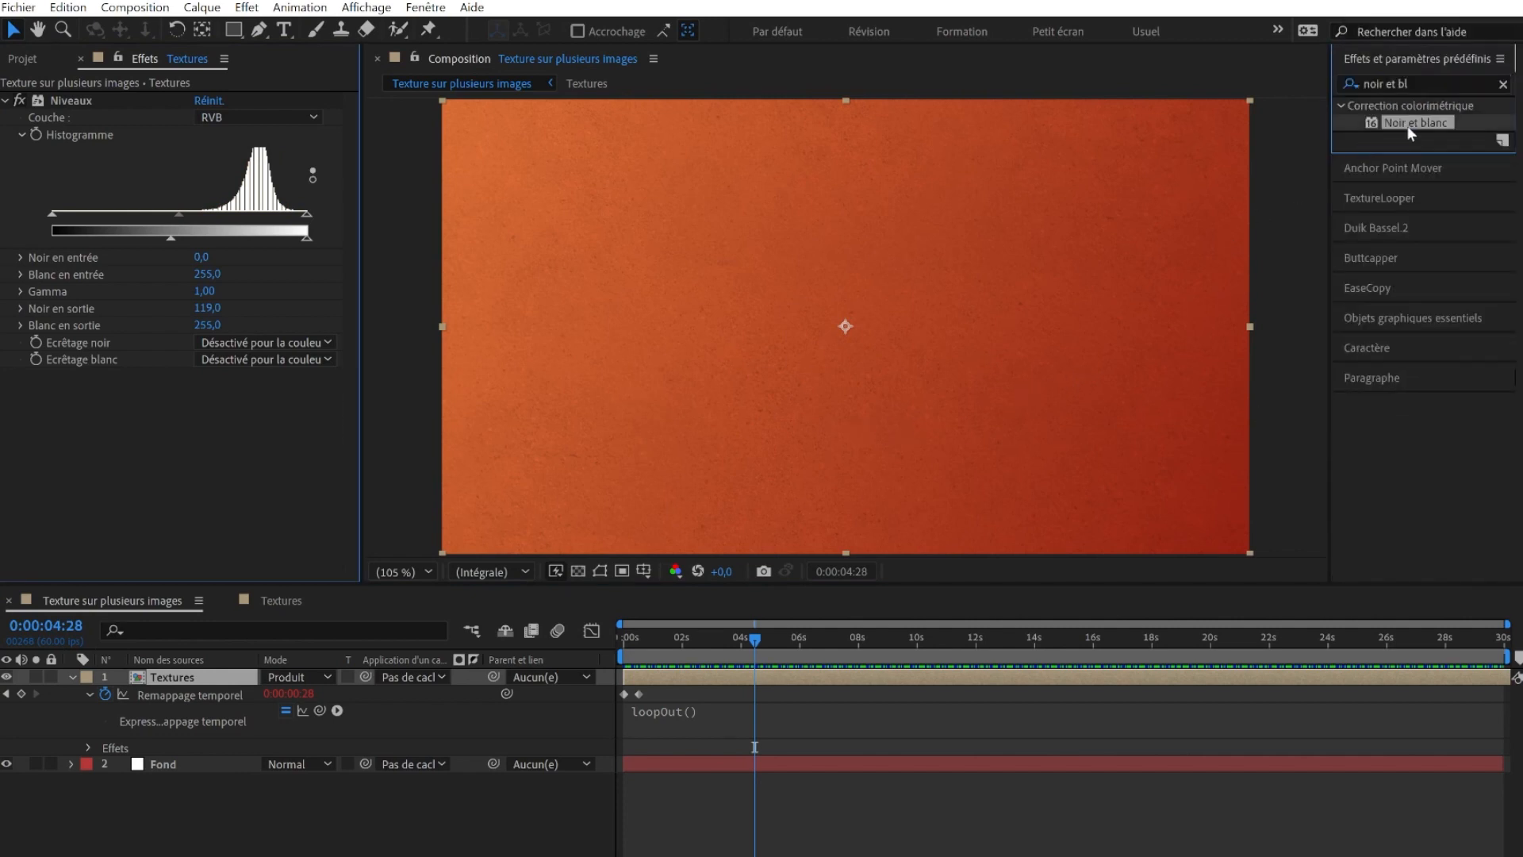
drag(758, 641, 819, 640)
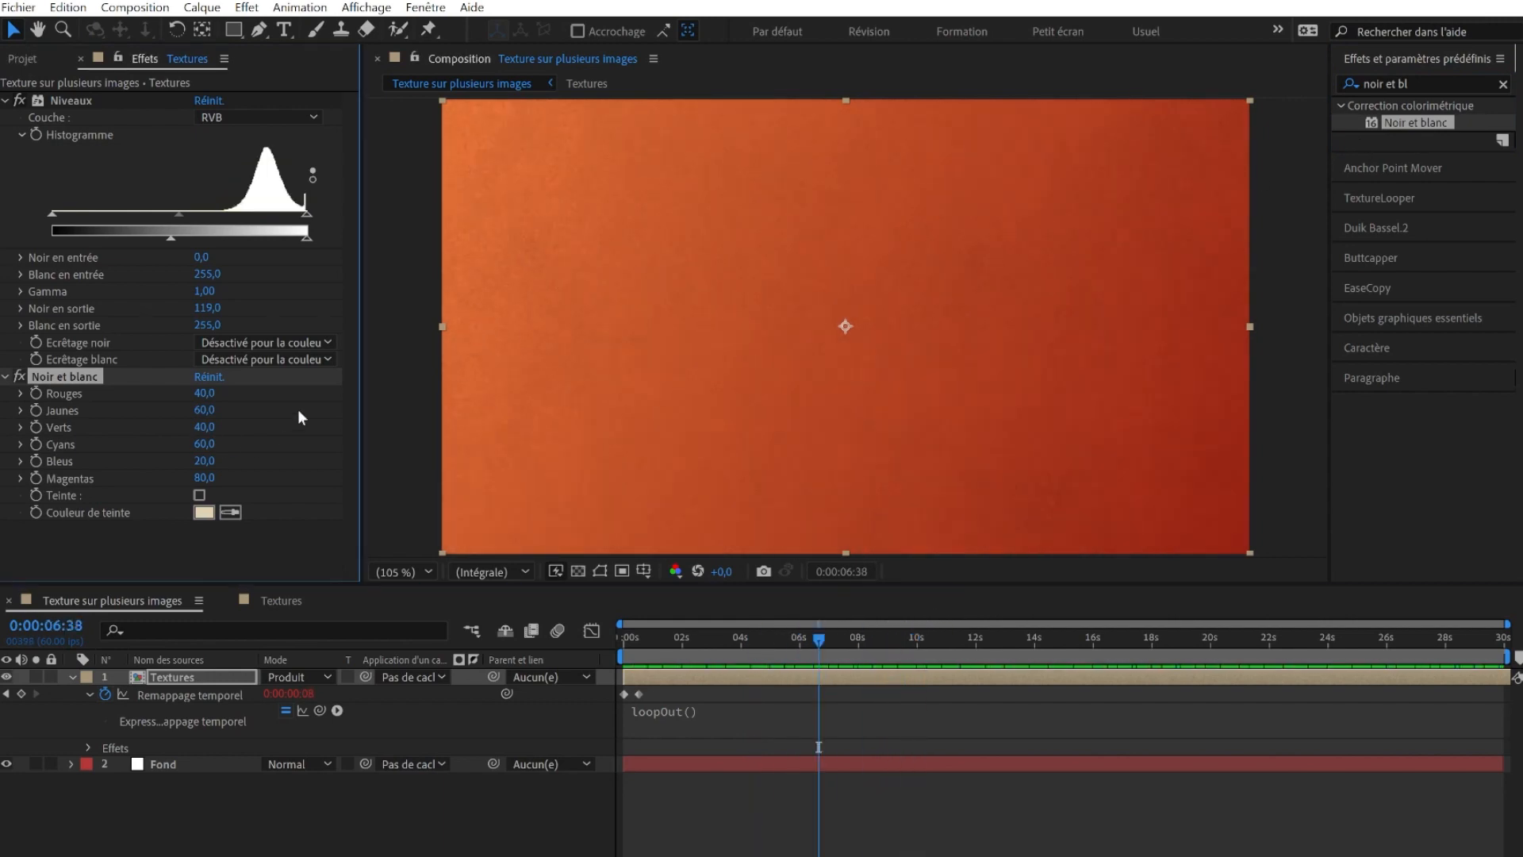
Step: Set Rouges, Jaunes, Verts, Cyans, Bleus and Magentas to 0 in the Textures layer's Noir et blanc effect
click(204, 393)
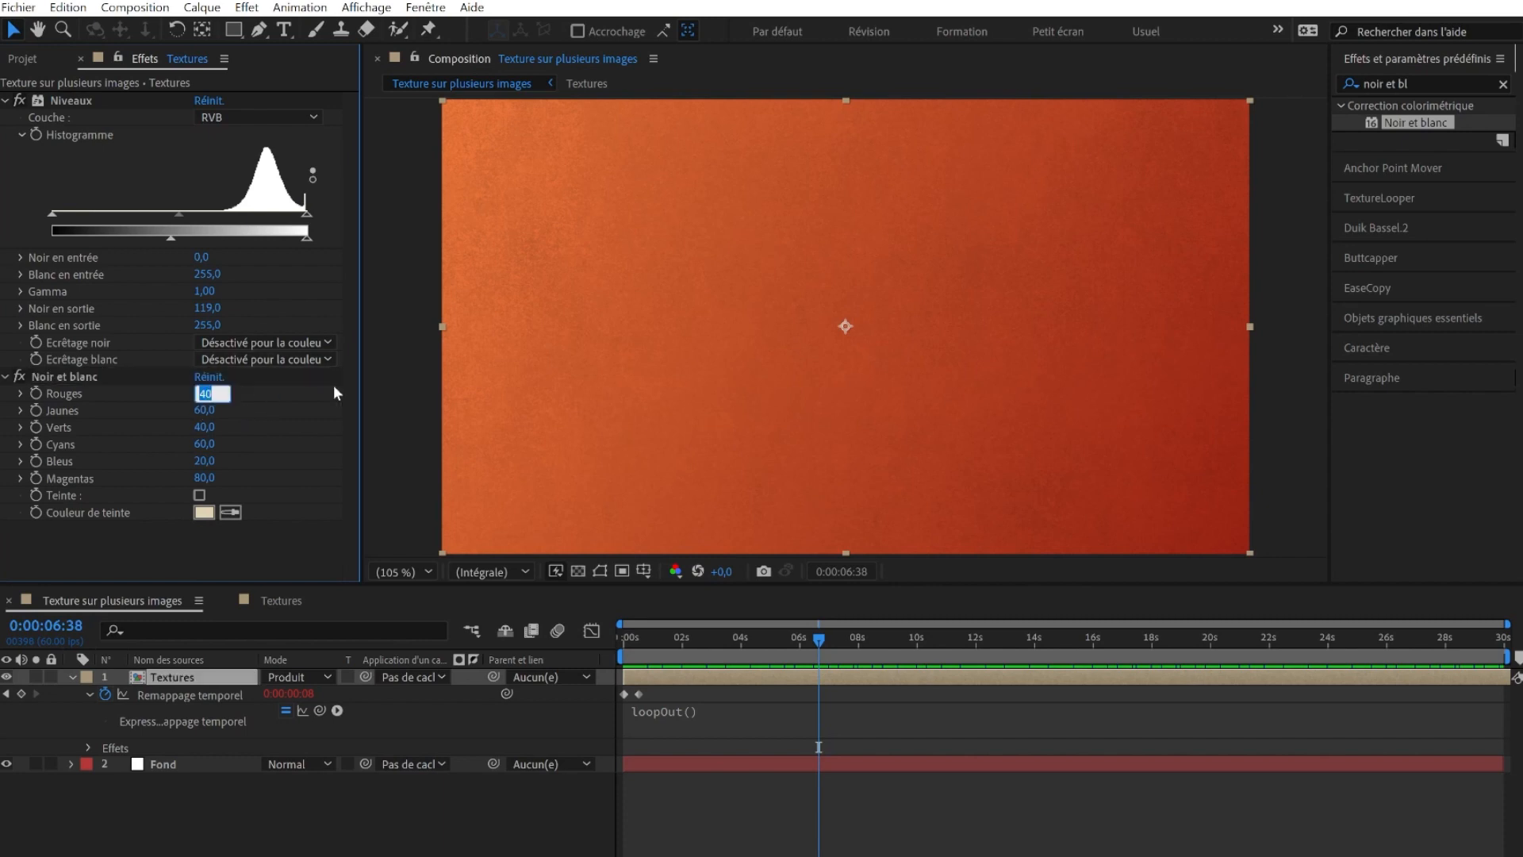
text(0)
key(Tab)
text(0)
key(Tab)
text(0)
key(Tab)
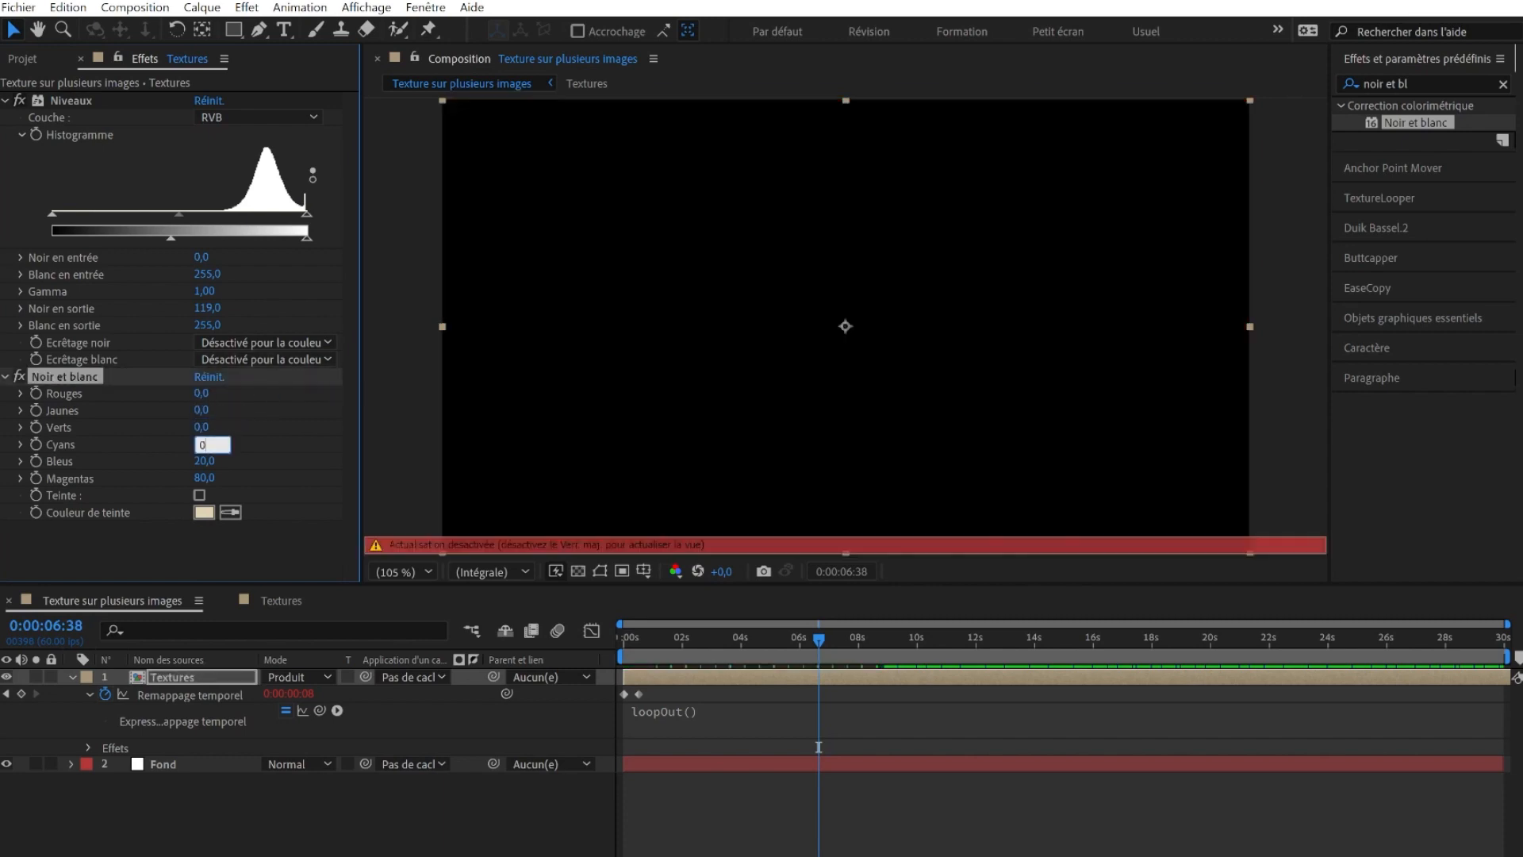
text(0	0)
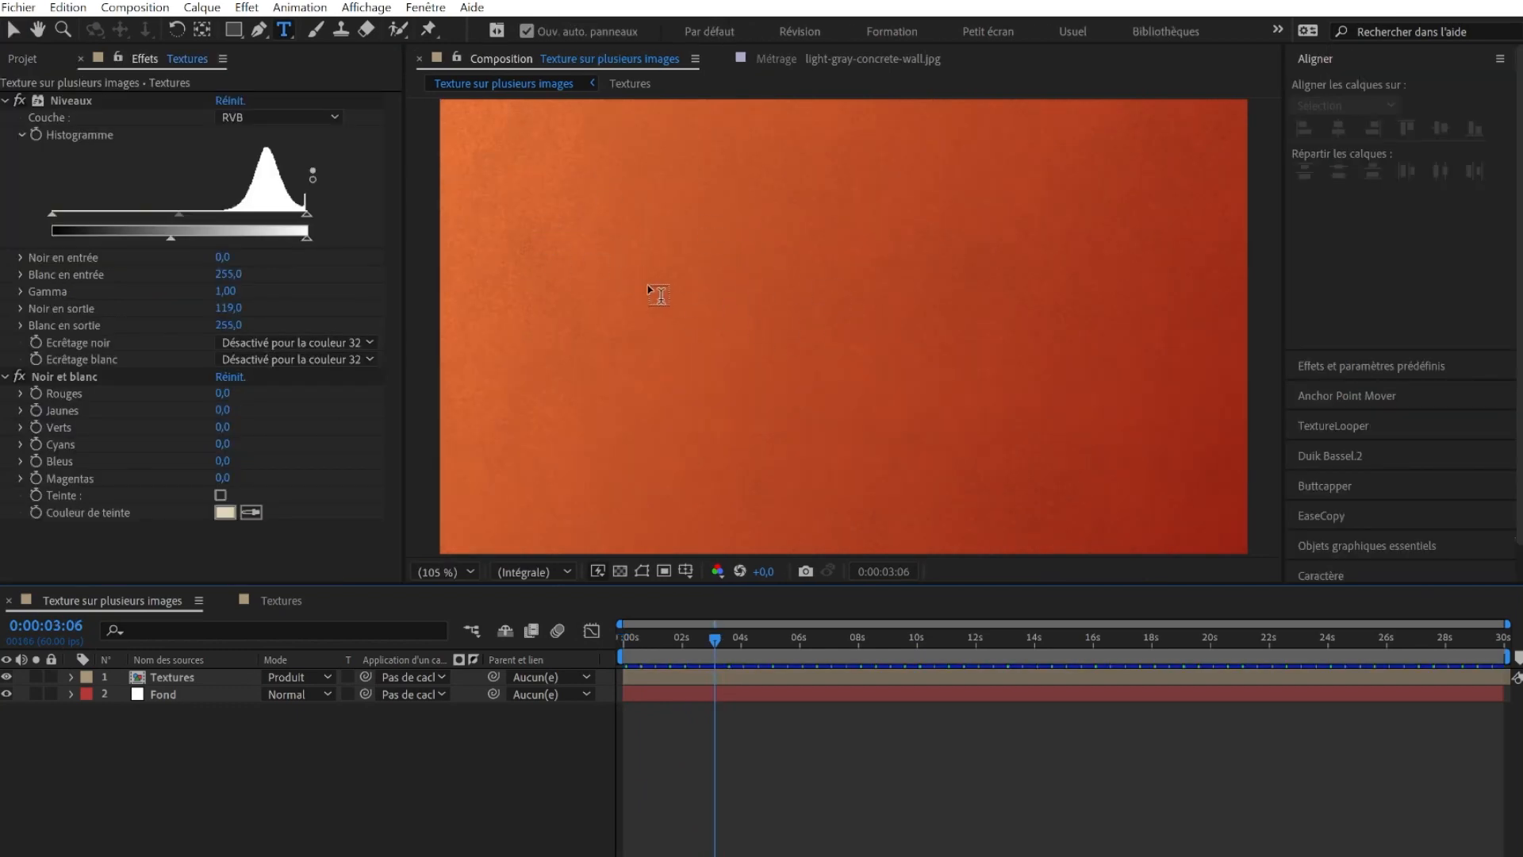
Step: Add a text layer reading "Abracadabra" over the textured gradient background
click(842, 266)
text(Abracadab)
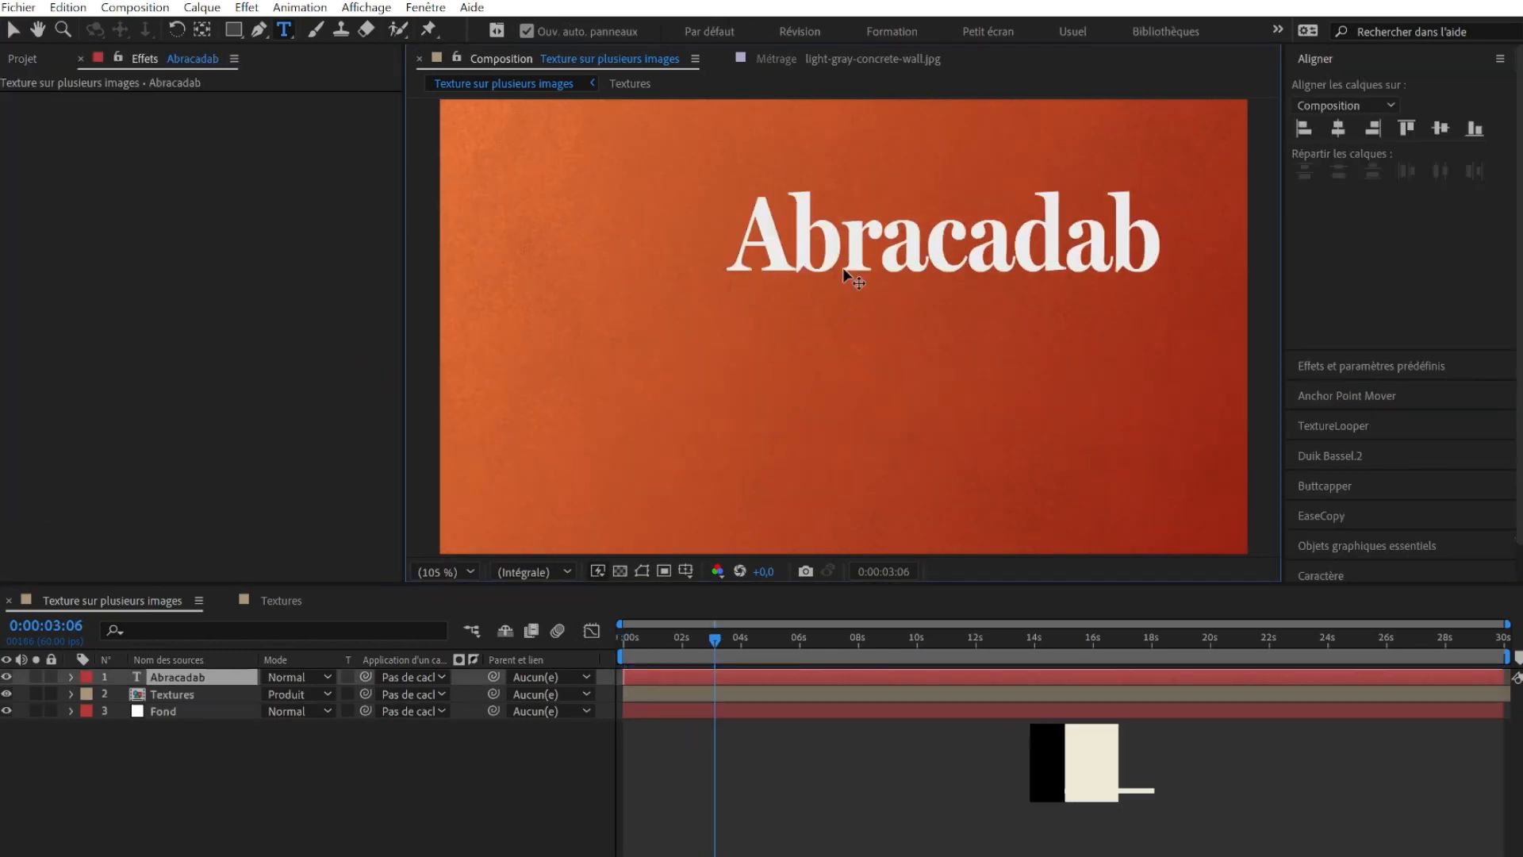
text(ra)
Step: Duplicate the Textures layer and place the copy above the Abracadabra text layer
key(ctrl+d)
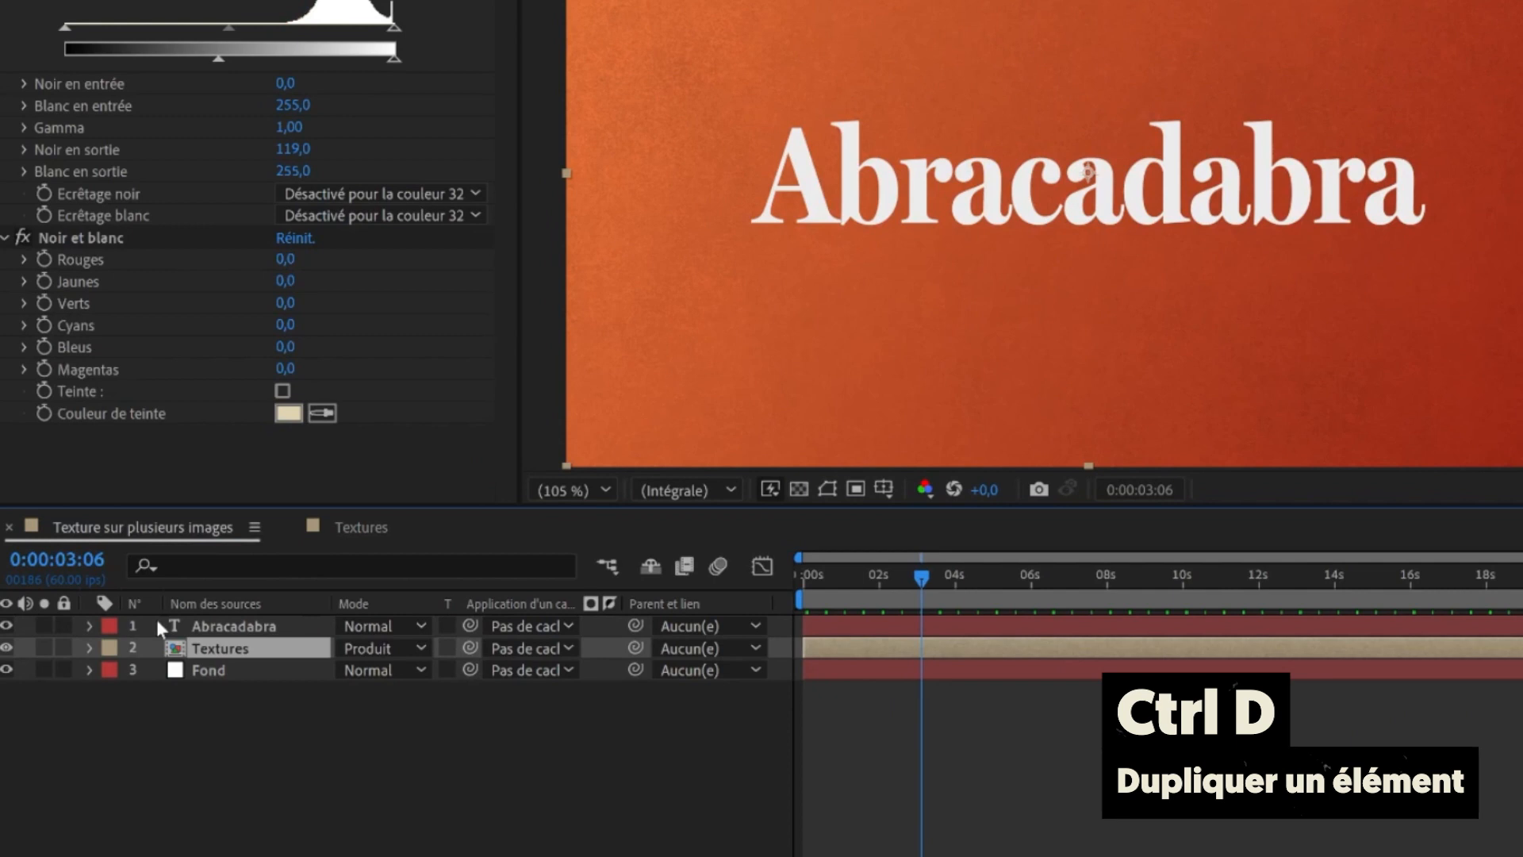
key(ctrl+d)
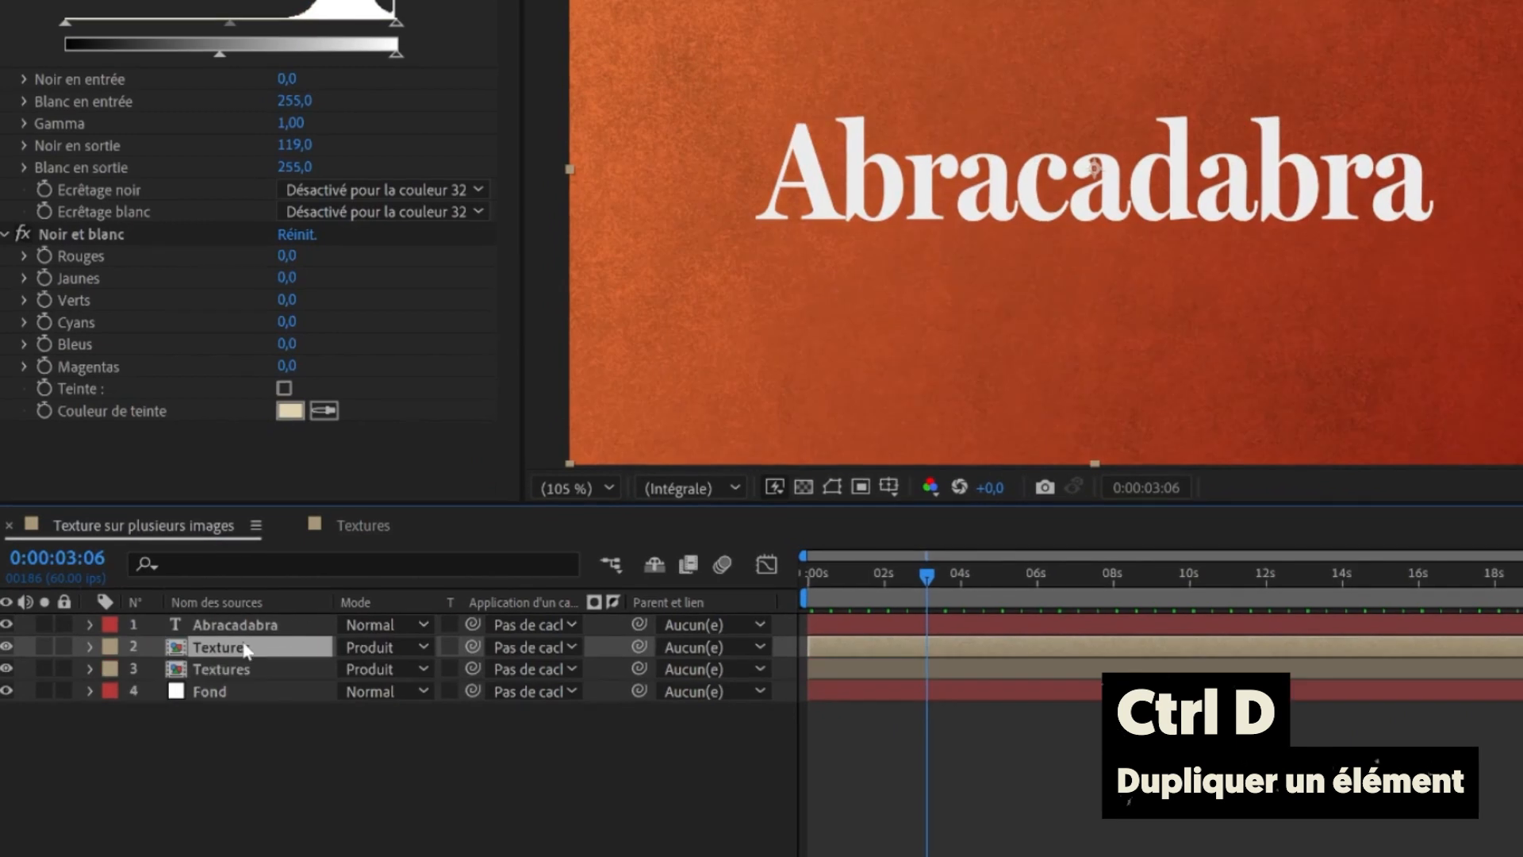
drag(245, 646, 247, 618)
click(293, 648)
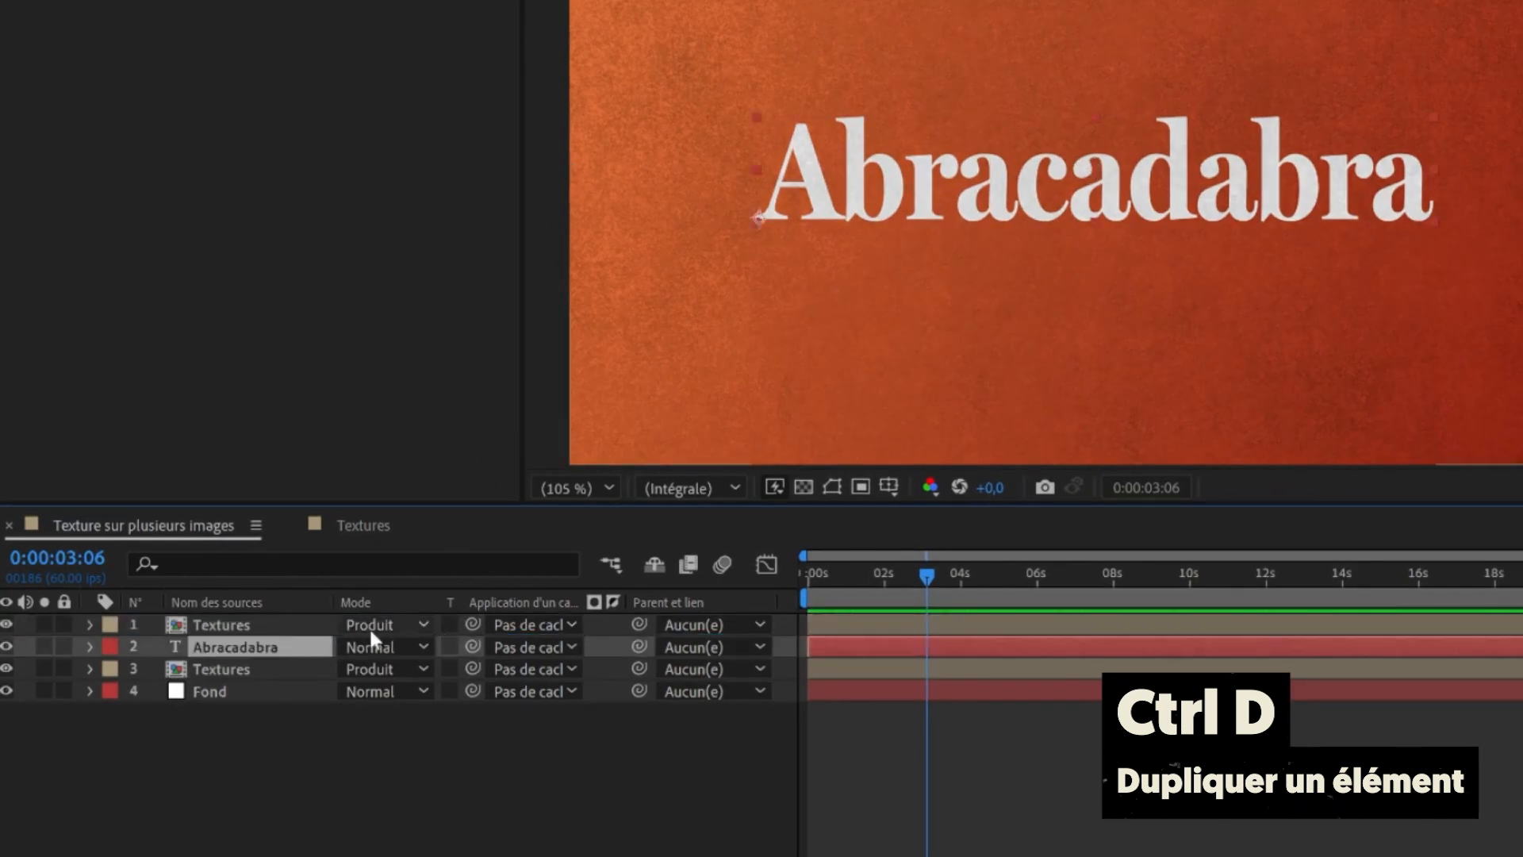
Step: Use the Abracadabra text as the track matte of the upper Textures layer, turn the text's visibility back on and play the preview
click(326, 628)
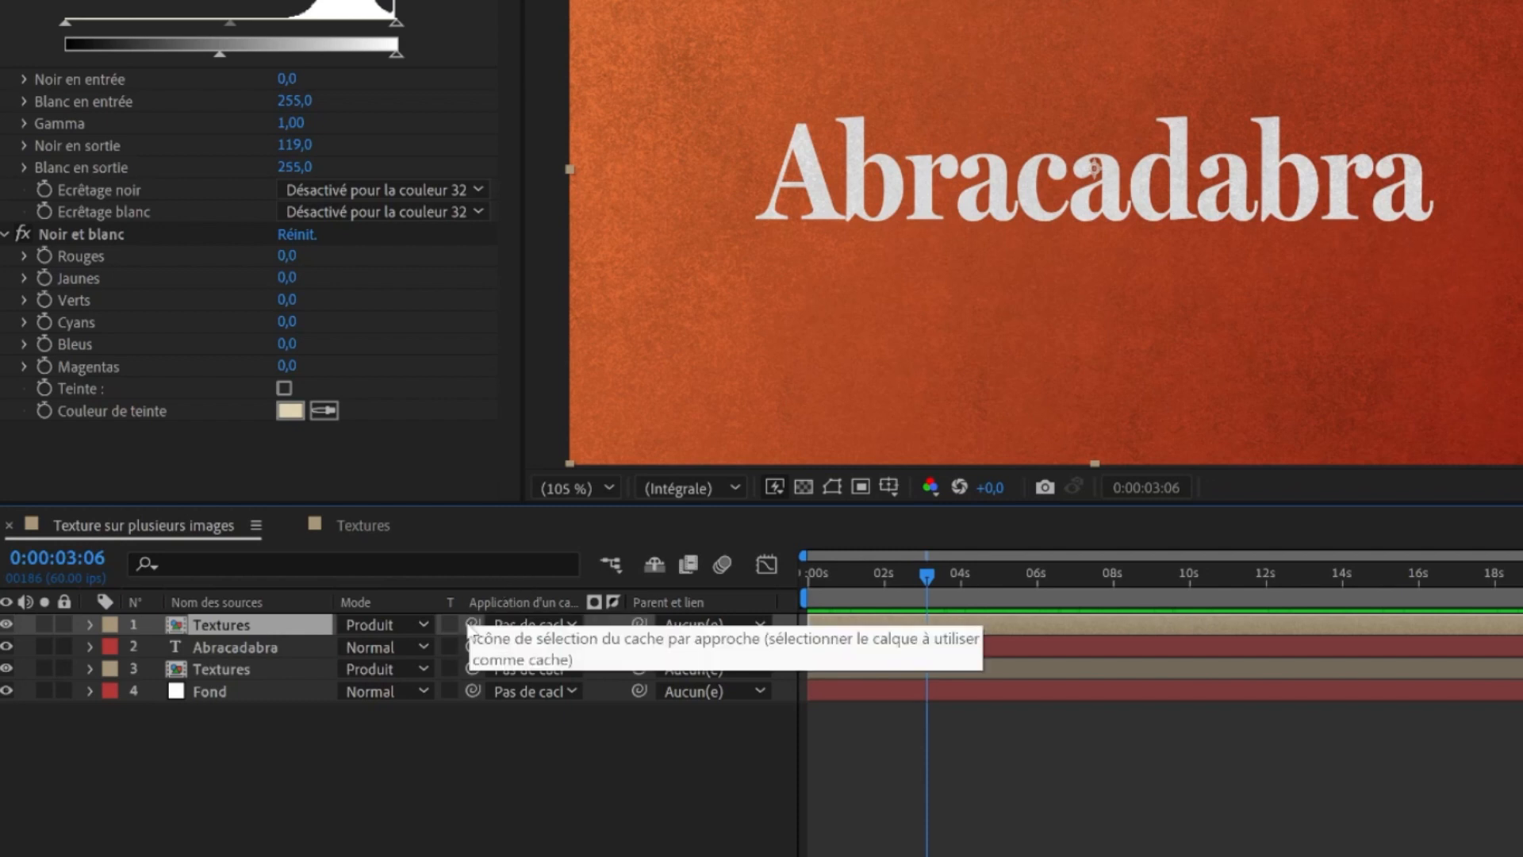
drag(473, 626, 265, 645)
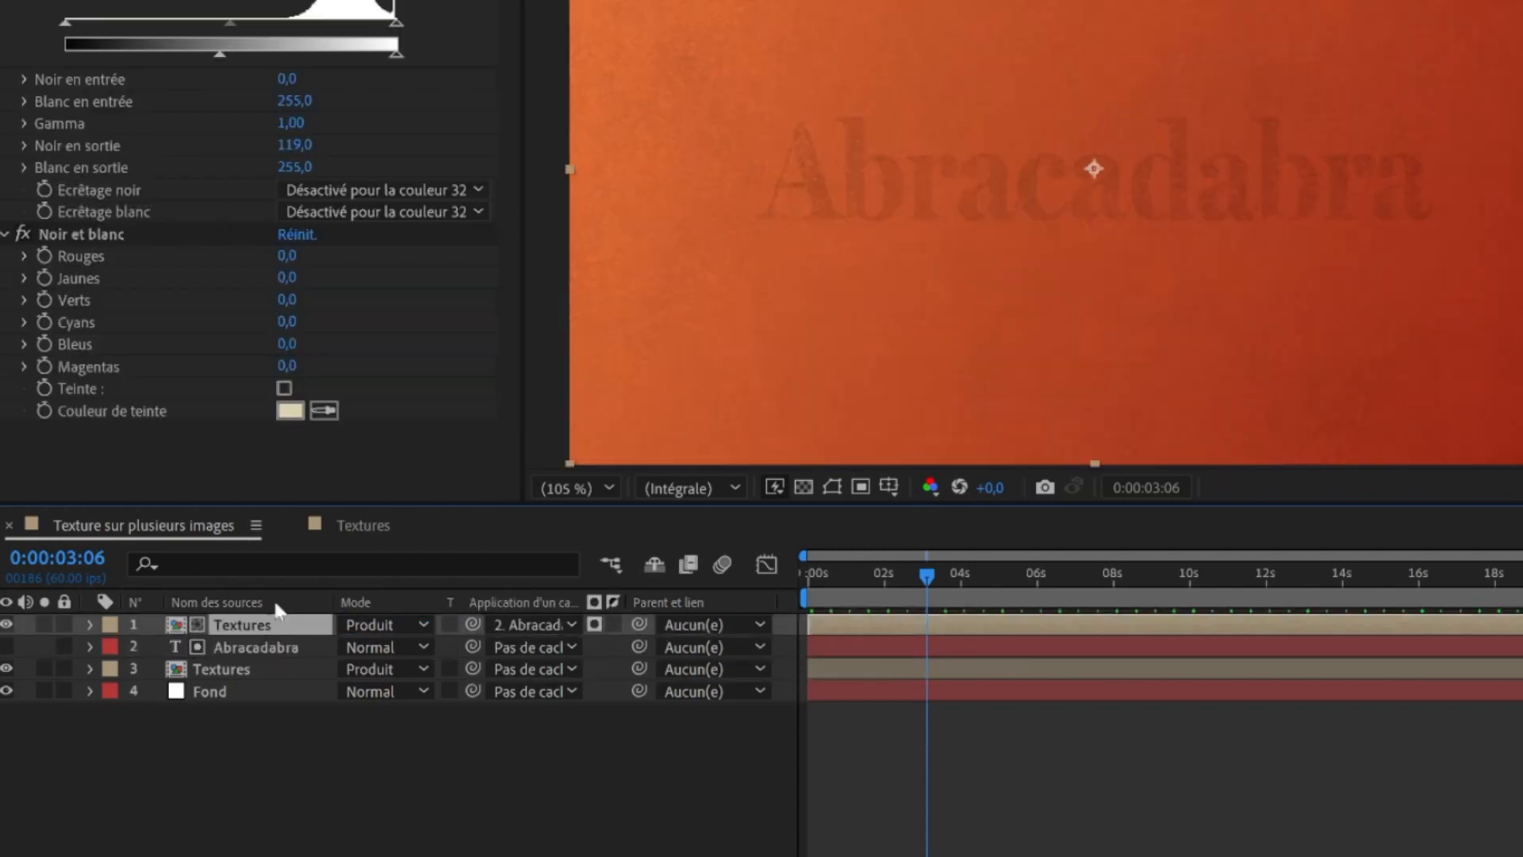
click(266, 646)
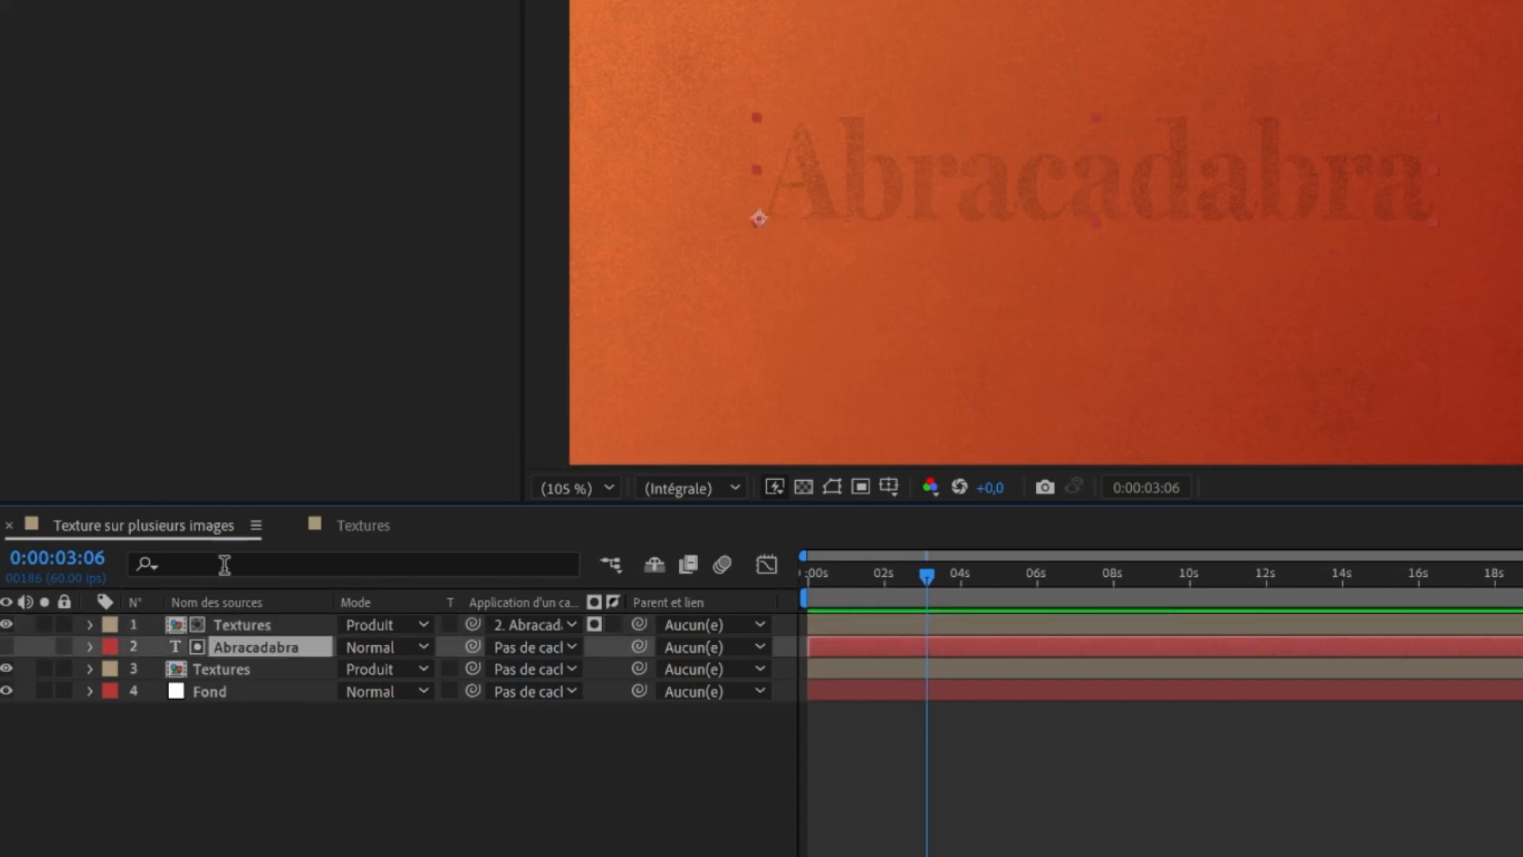
click(6, 647)
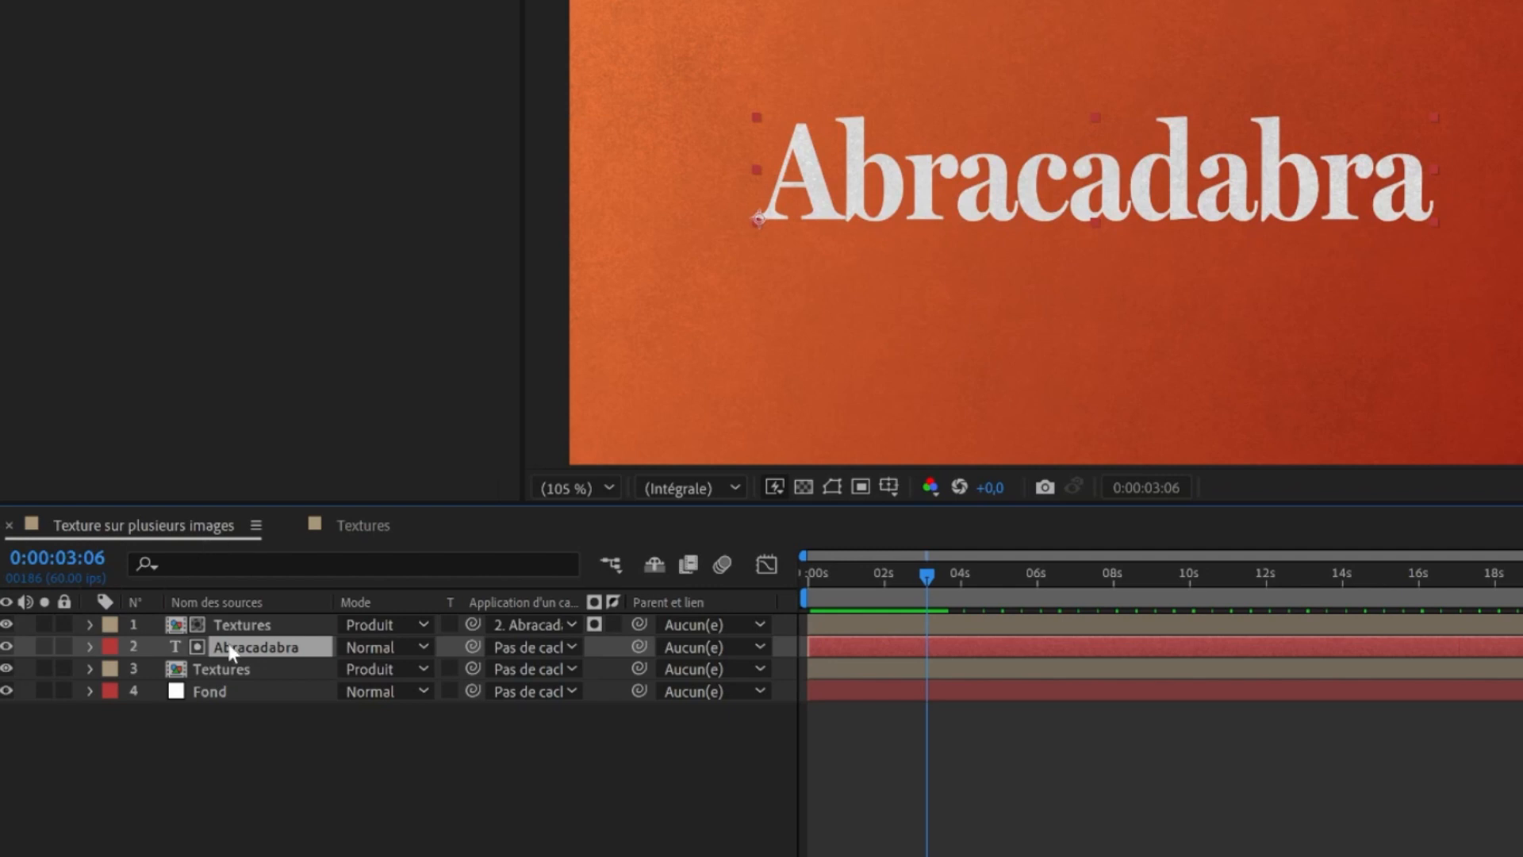
key(space)
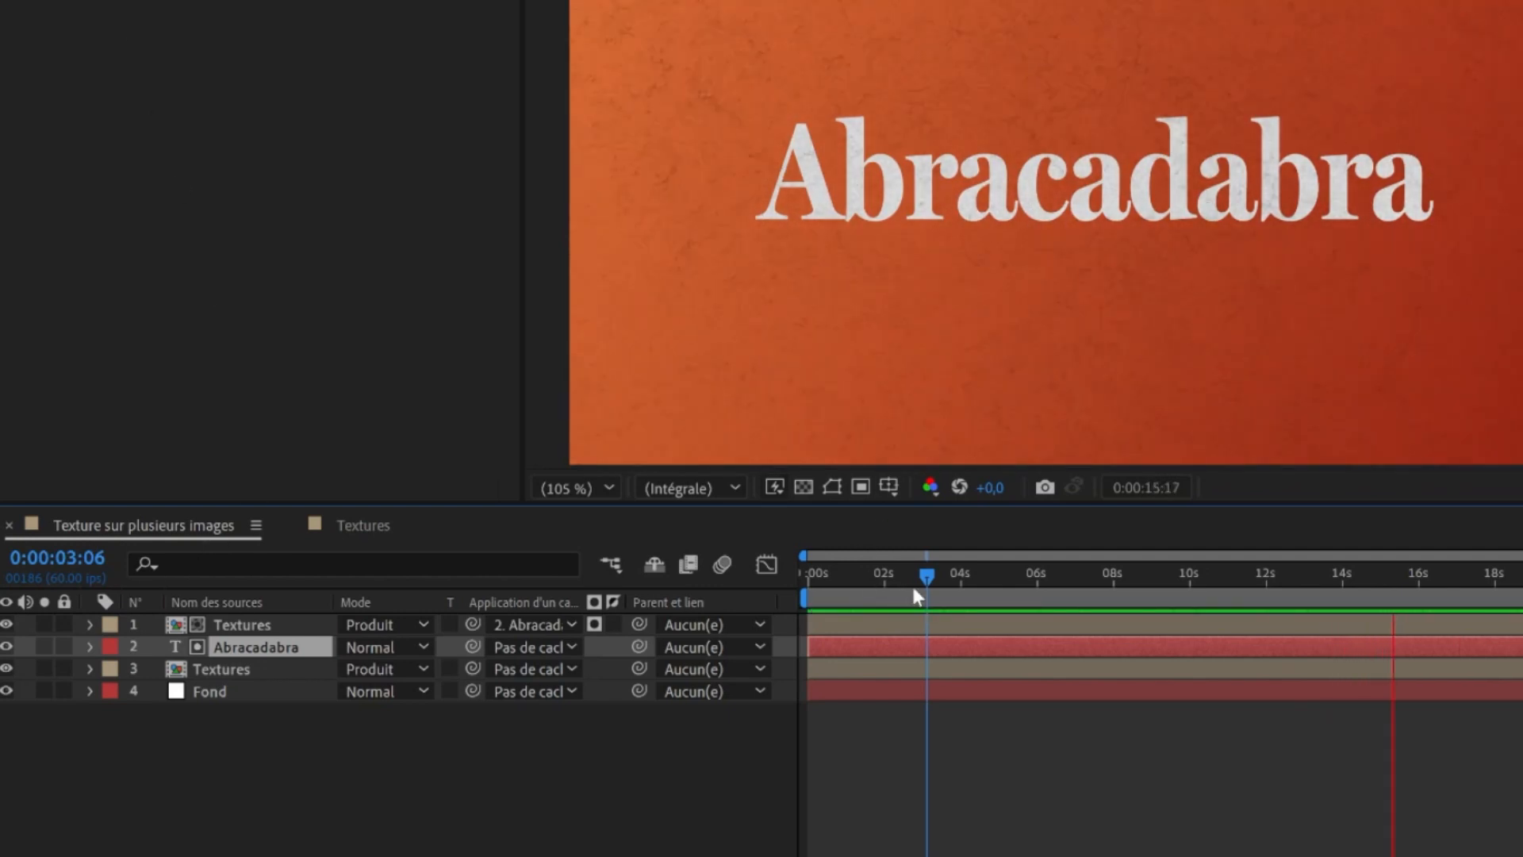
Step: Set Noir en sortie to 170 in the upper Textures layer's Niveaux effect and preview the text texture
click(883, 584)
click(246, 627)
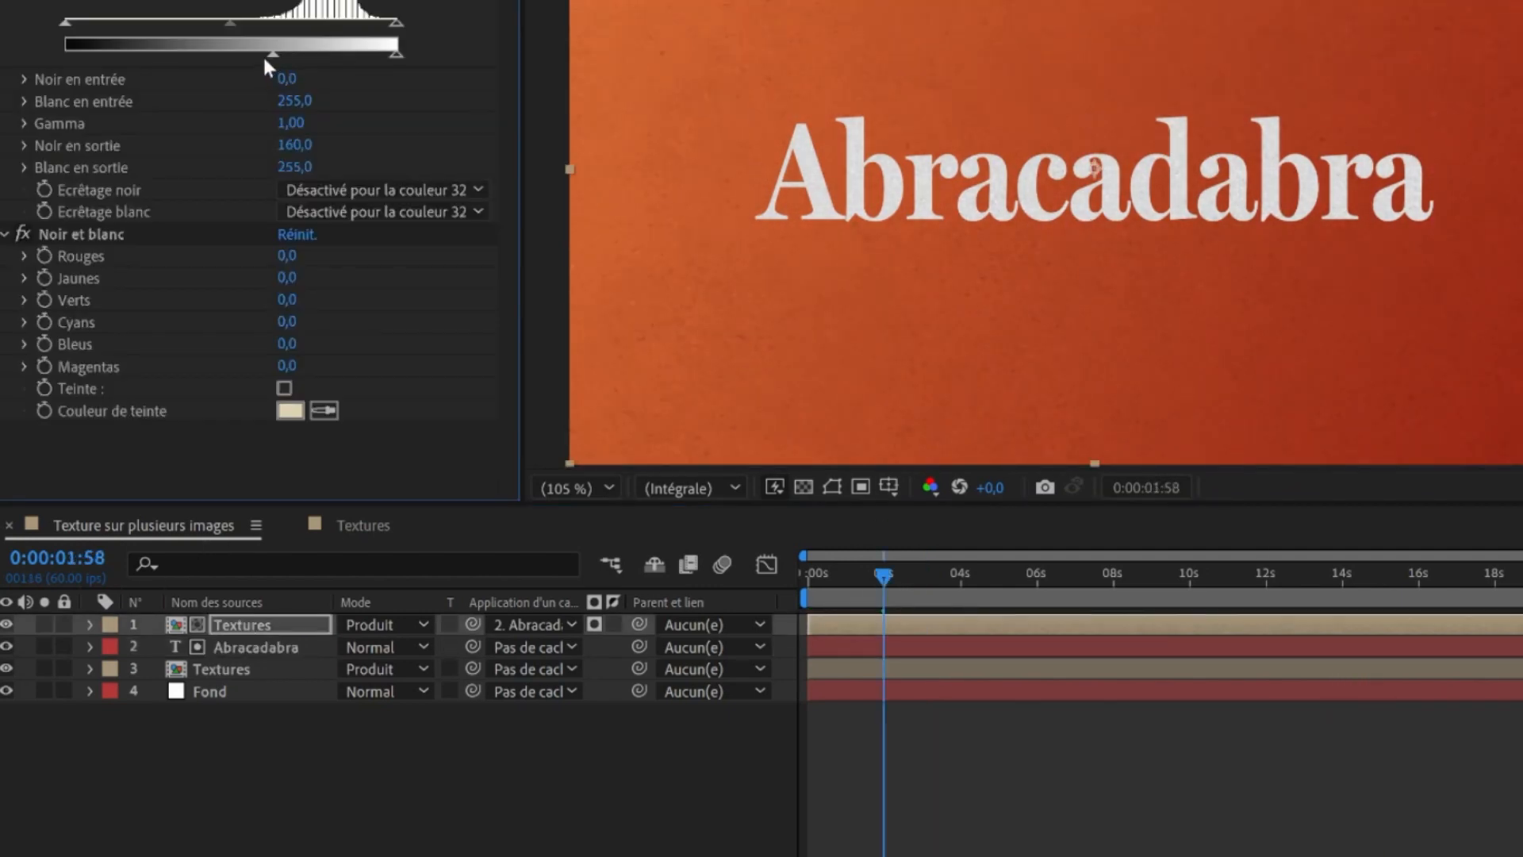
key(space)
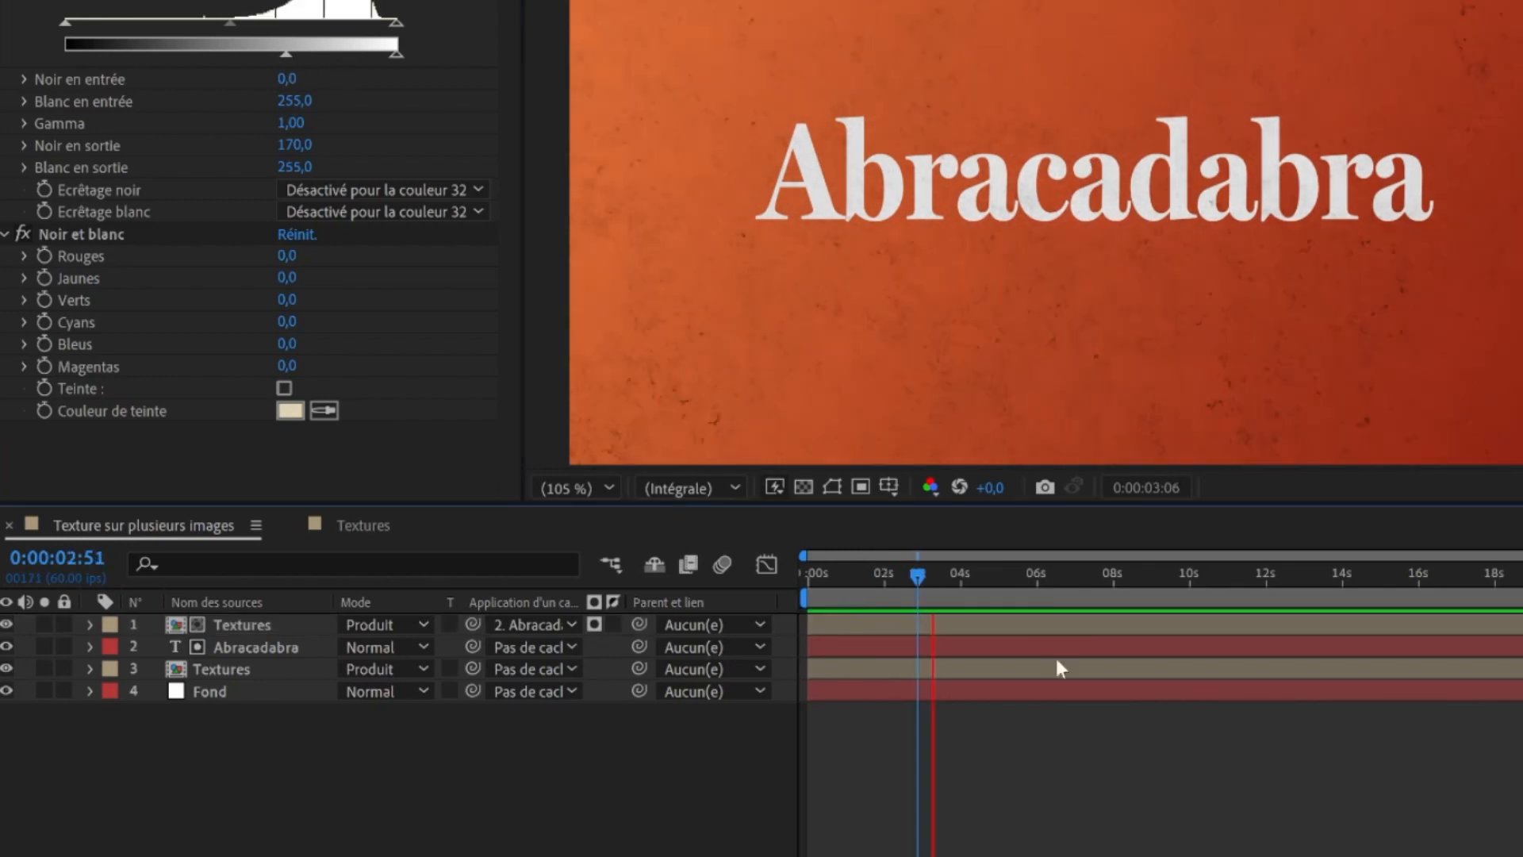
Step: Shift the upper Textures layer earlier in time, then extend its end to the end of the 30-second composition
key(space)
drag(996, 625, 948, 625)
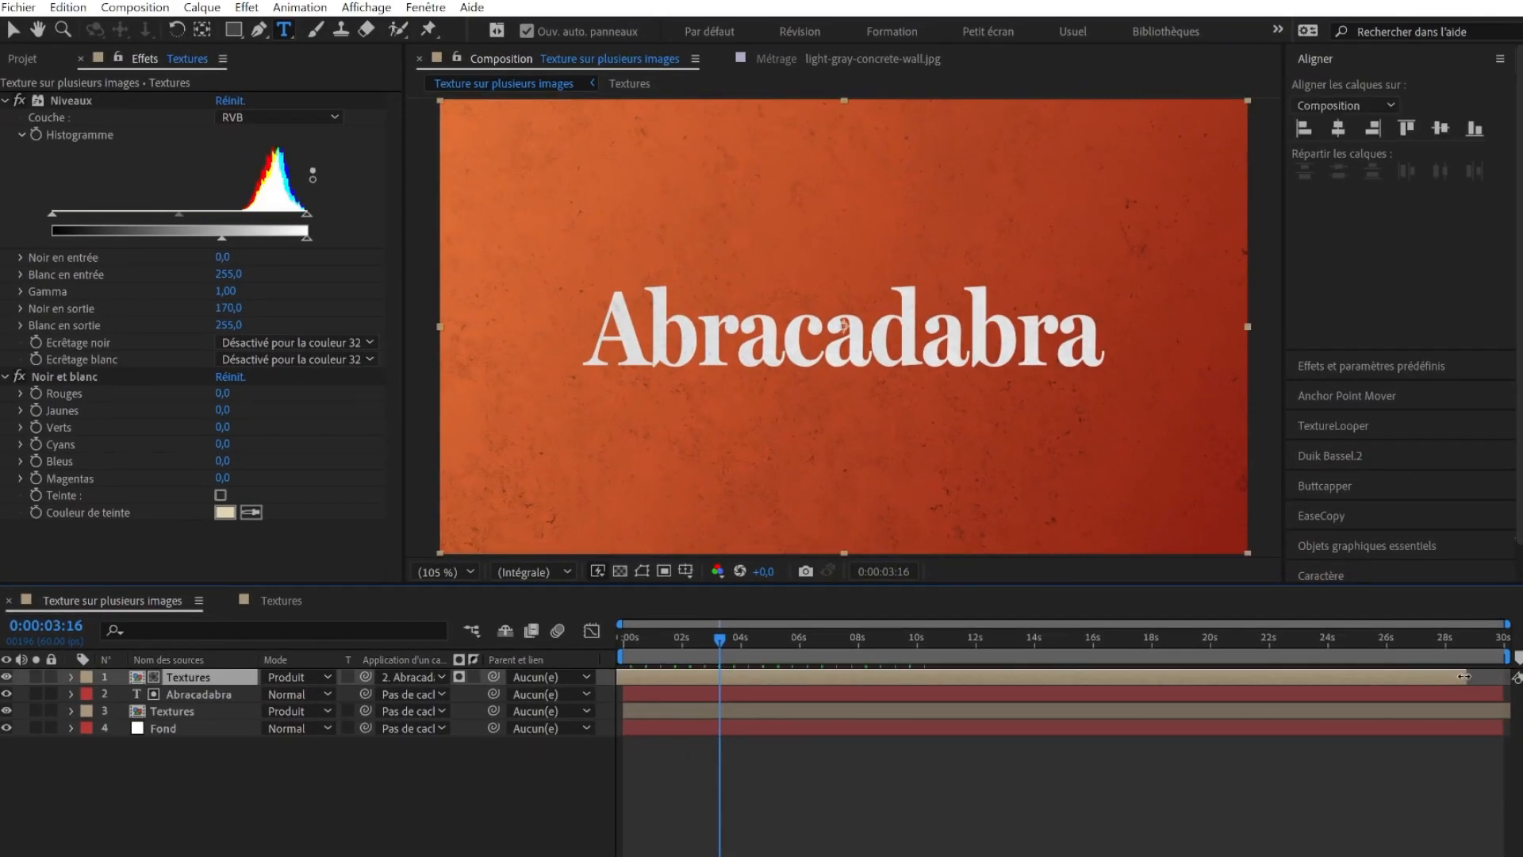
drag(1464, 677, 1508, 676)
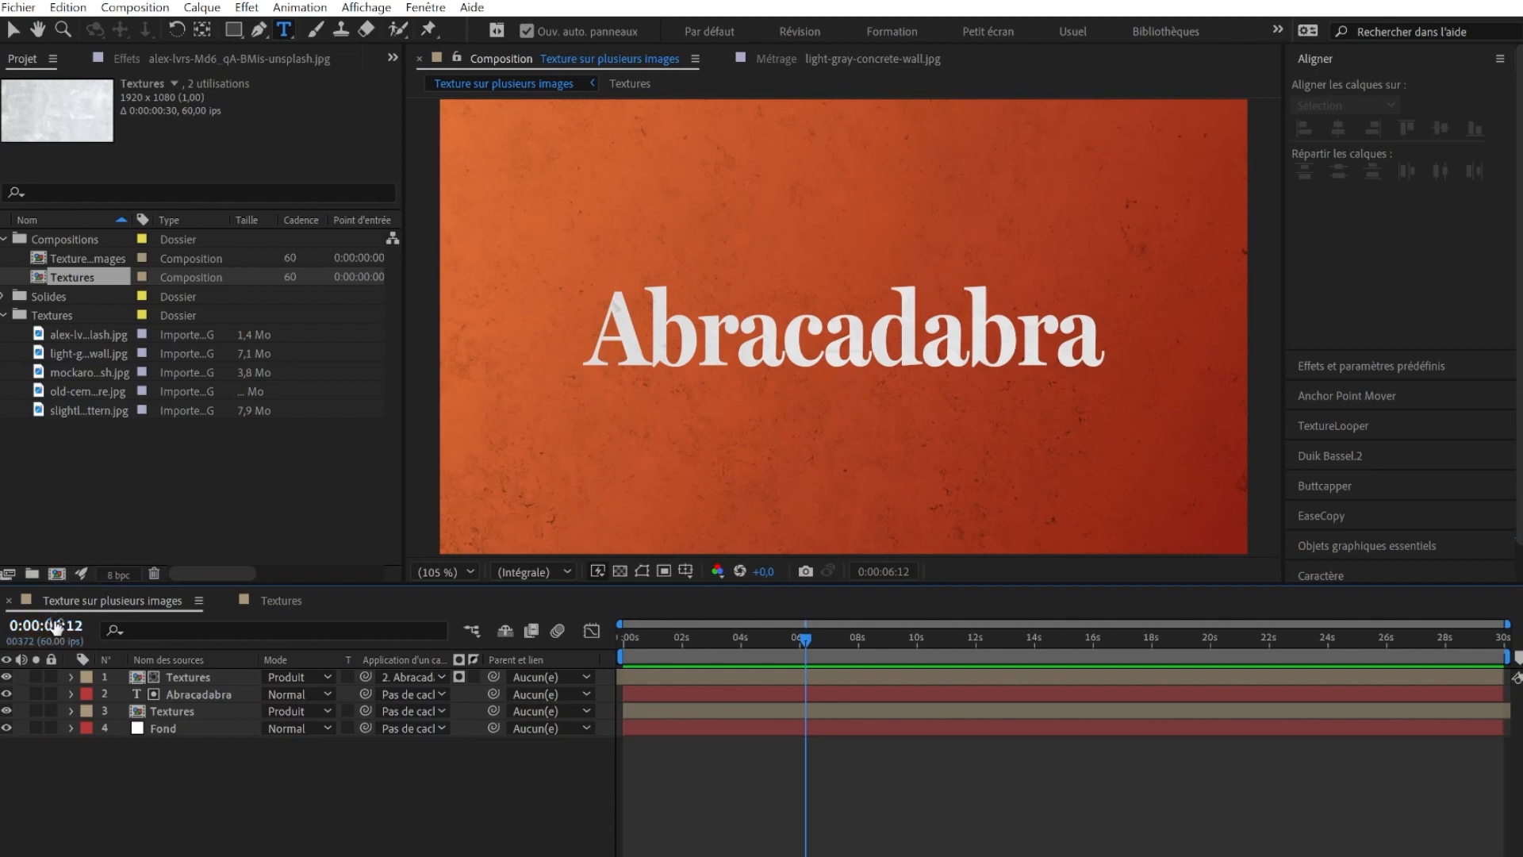
Step: Switch to the file explorer and import the Papier image into the project in a "Texture solo" folder
click(257, 452)
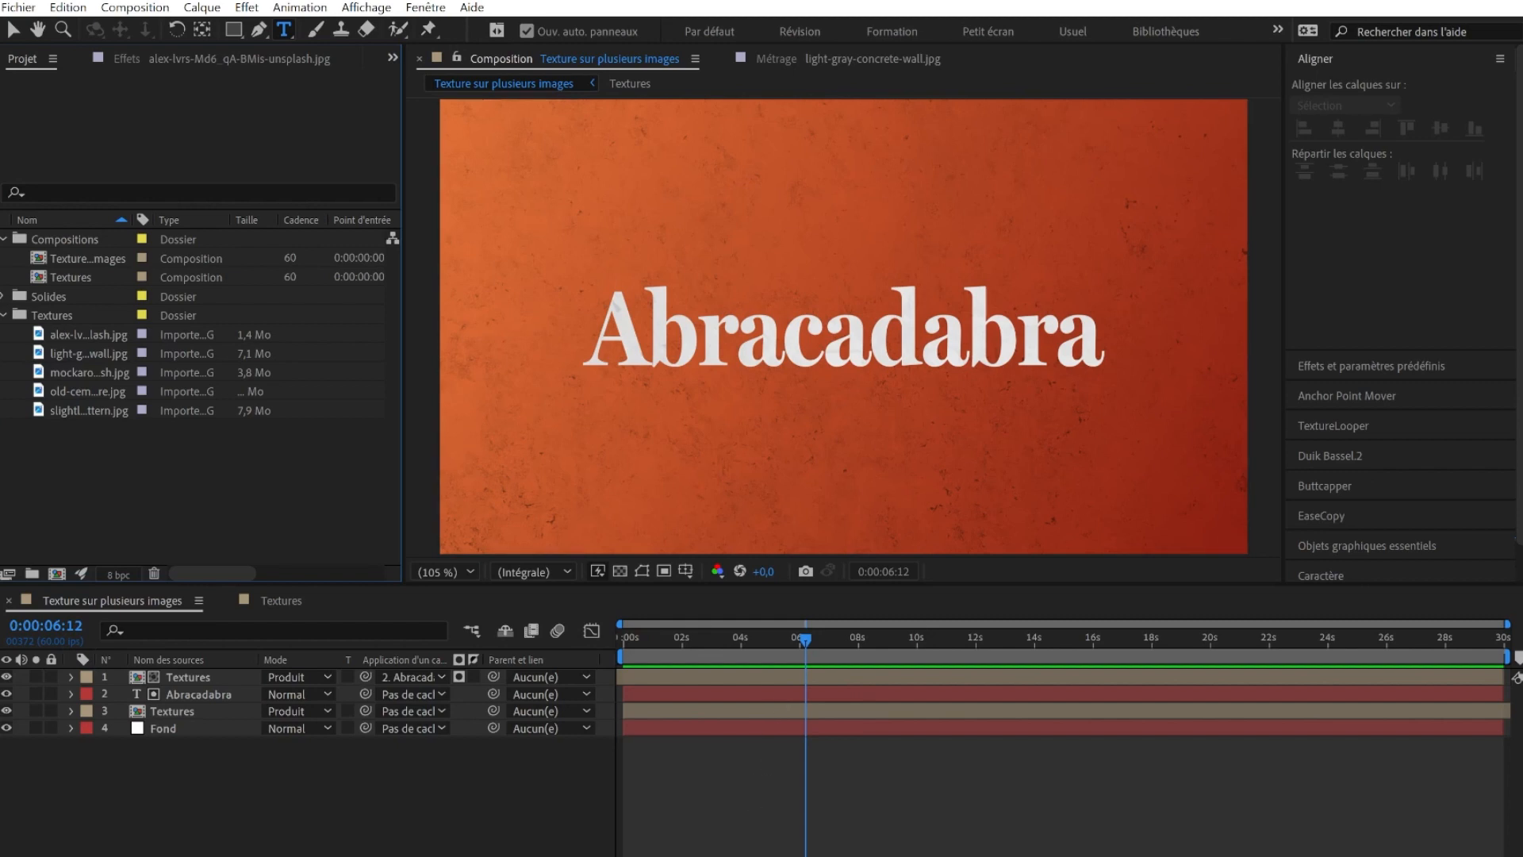
key(alt+Tab)
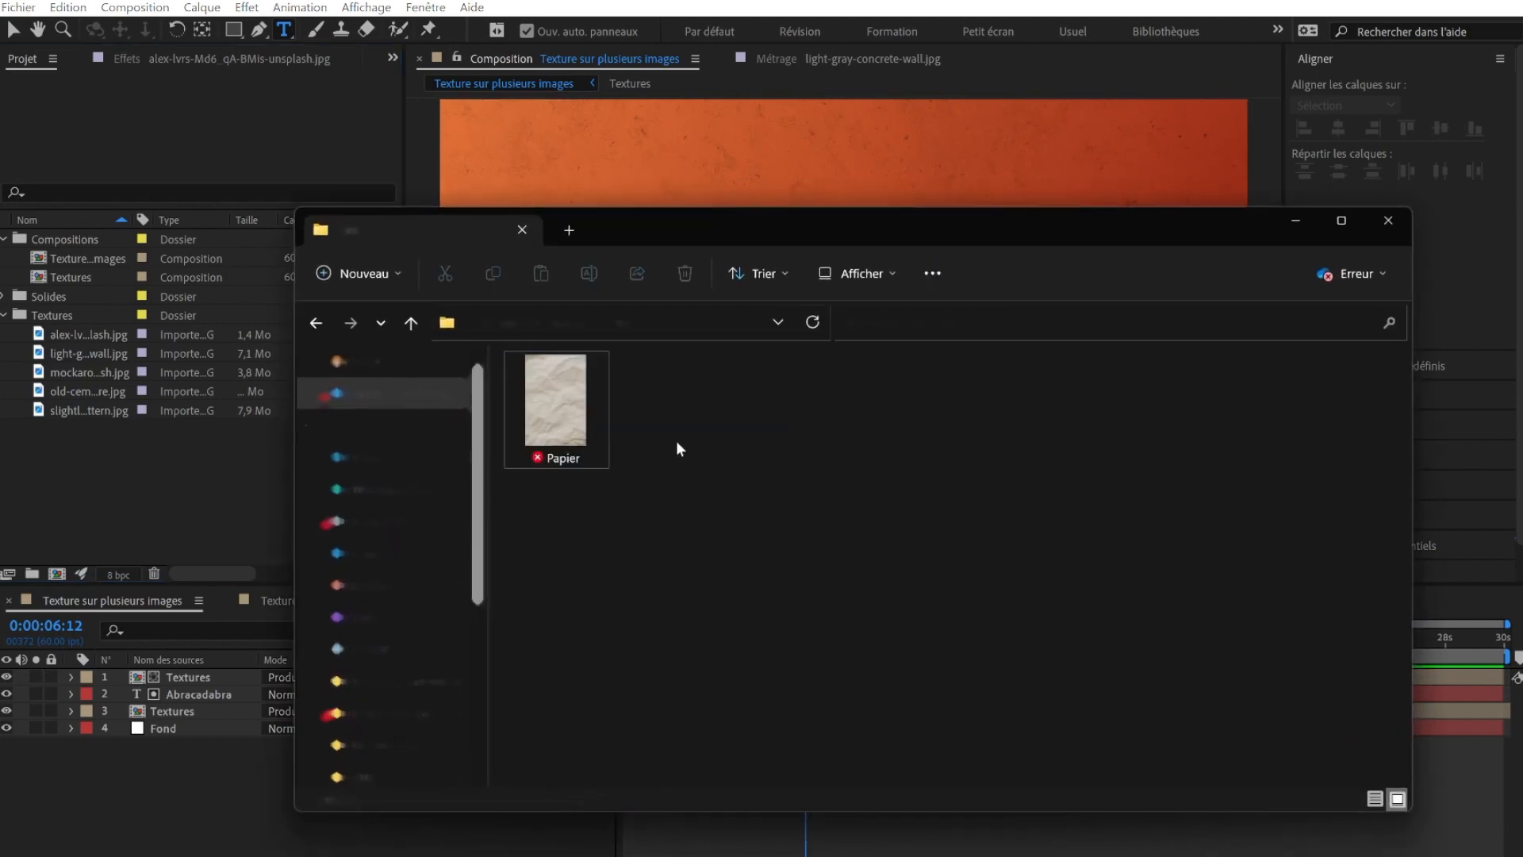
drag(559, 413, 597, 465)
click(593, 461)
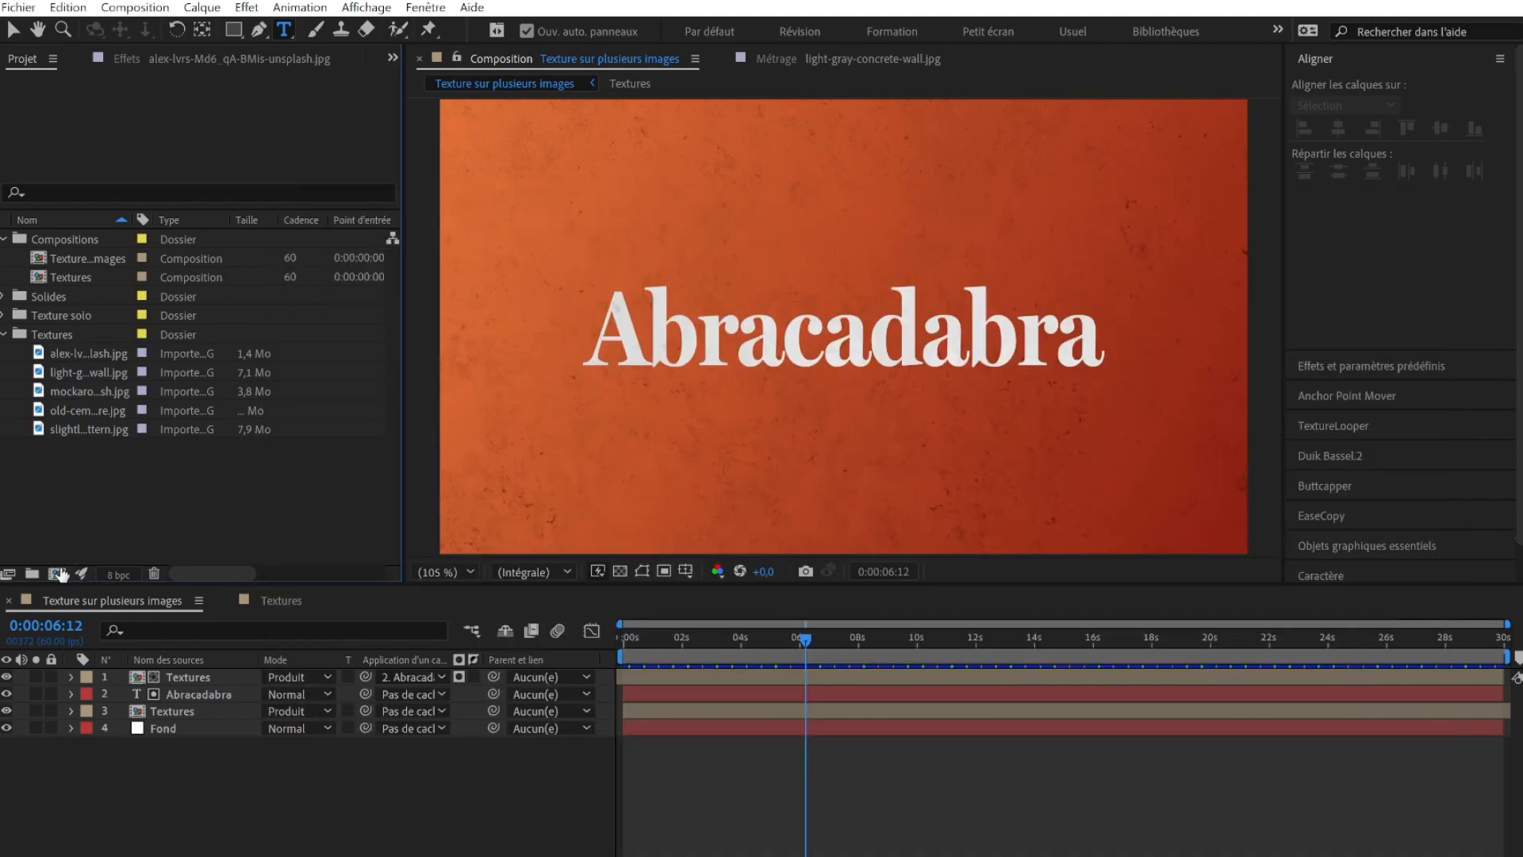
Step: Create a 1920 x 1080, 60 fps, 30-second composition named "Texture avec une seule image"
click(57, 573)
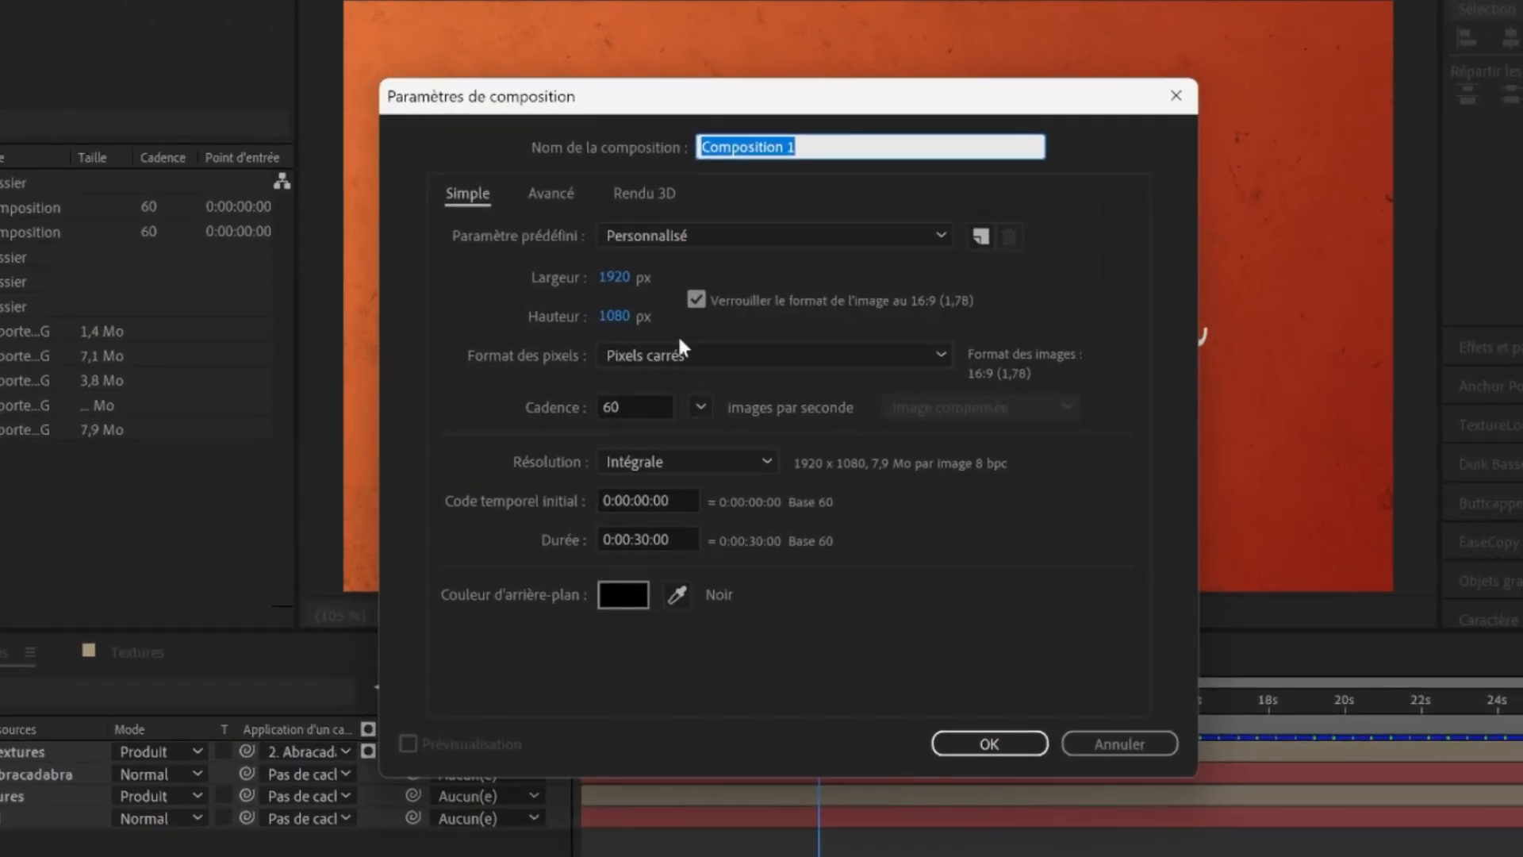
text(Te)
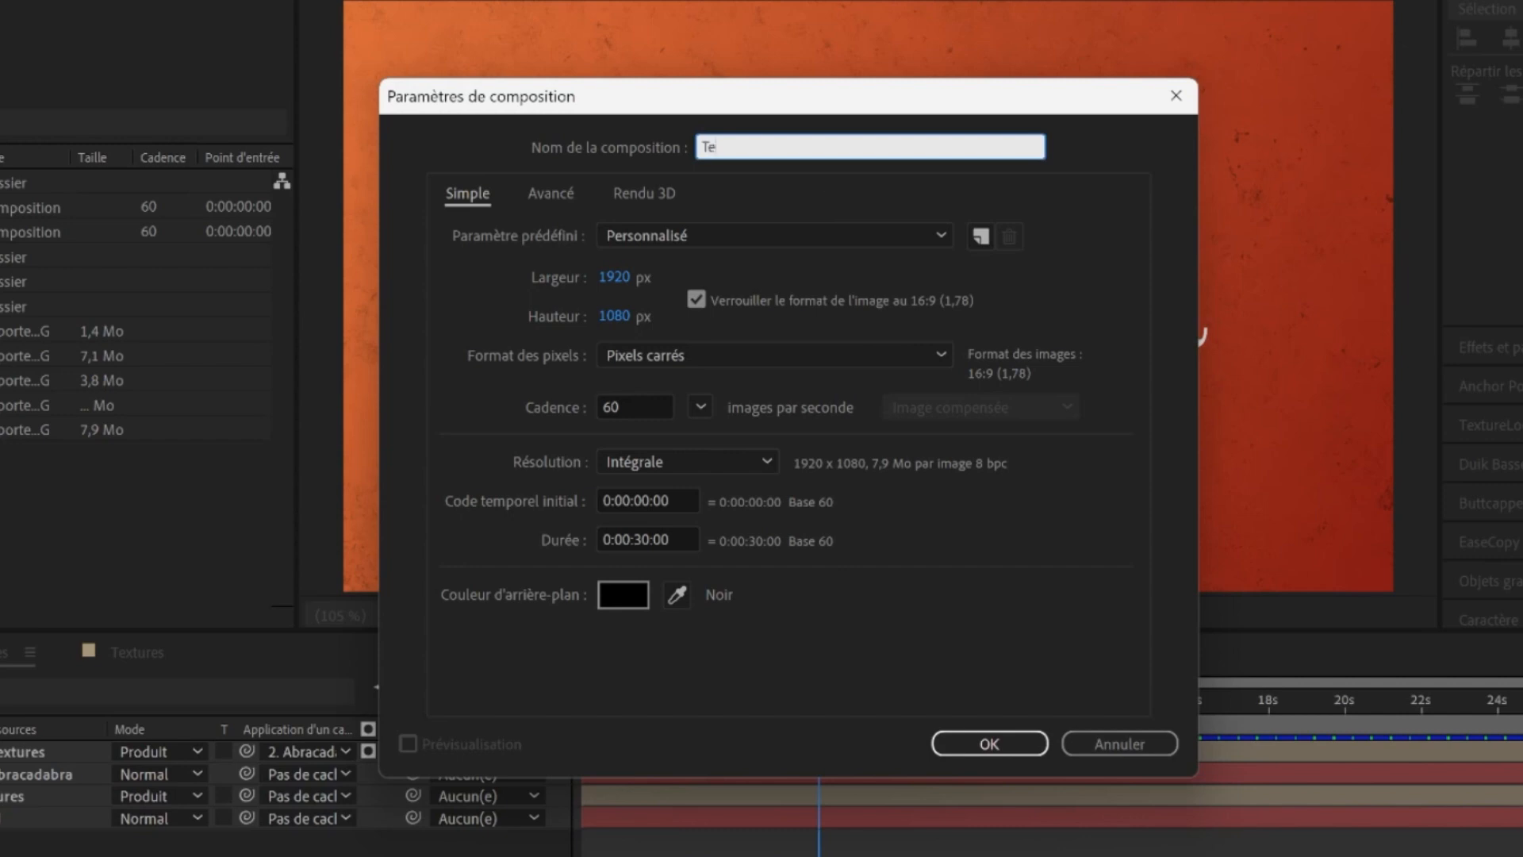
text(xture avec une seule image)
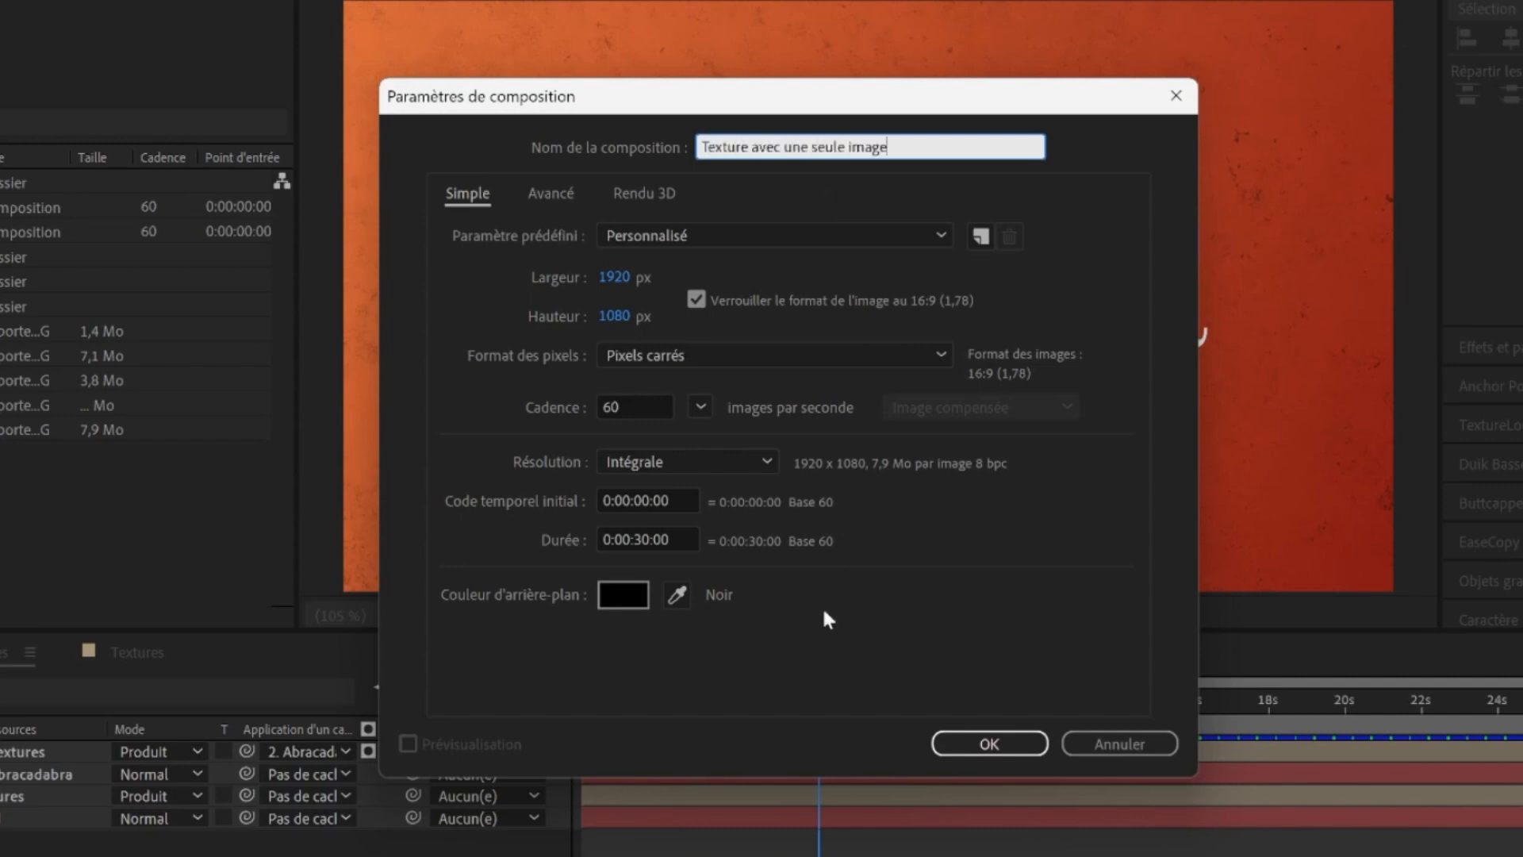
click(984, 743)
Step: Add Papier.jpg as a layer in the "Texture avec une seule image" composition and switch to the Selection tool
drag(59, 334, 238, 704)
scroll(849, 383, down, 4)
click(13, 30)
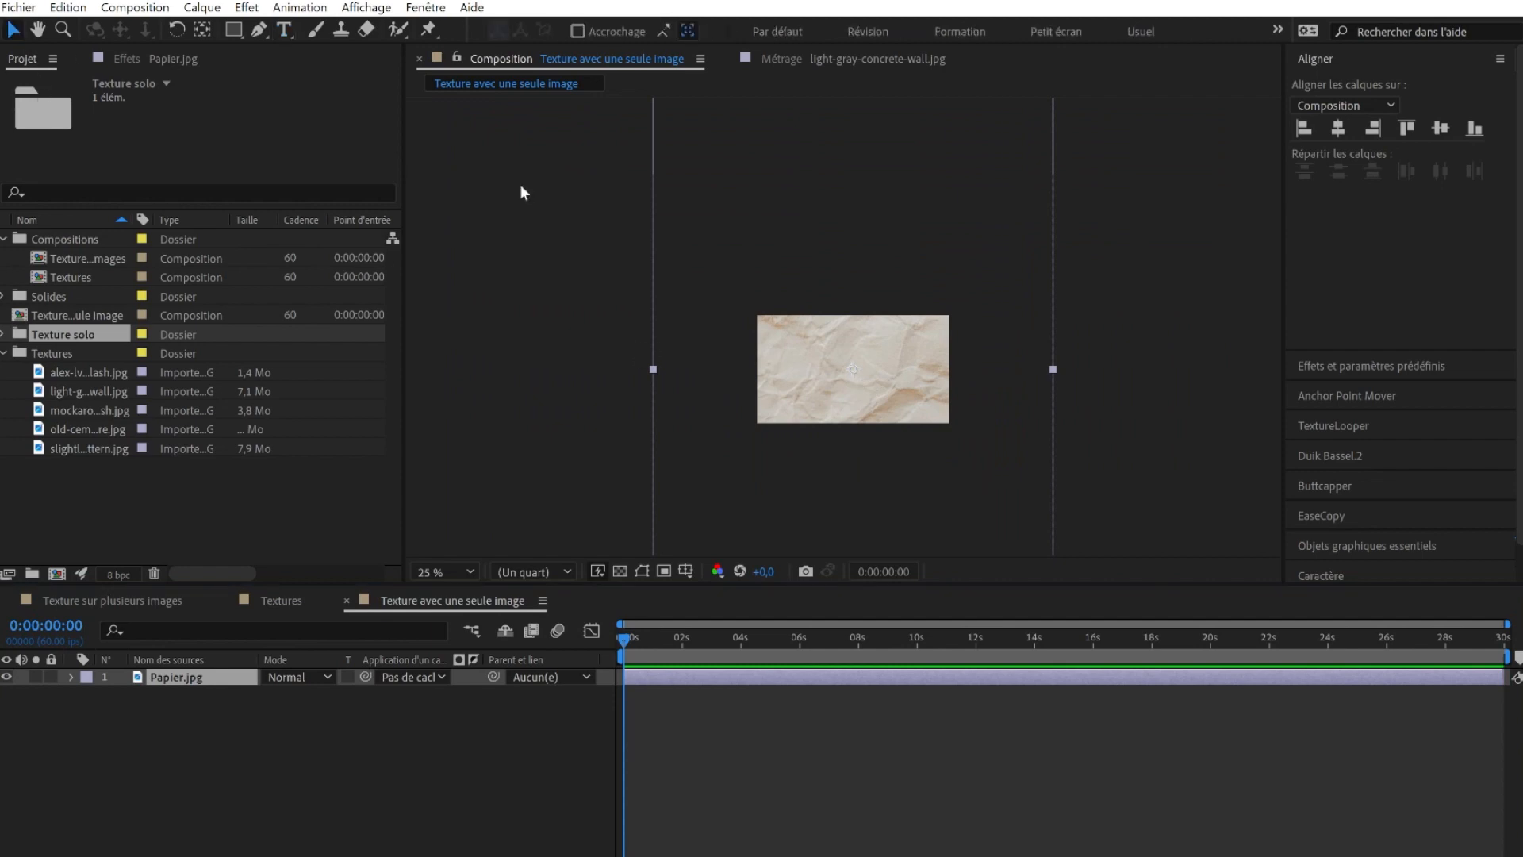
scroll(768, 326, down, 2)
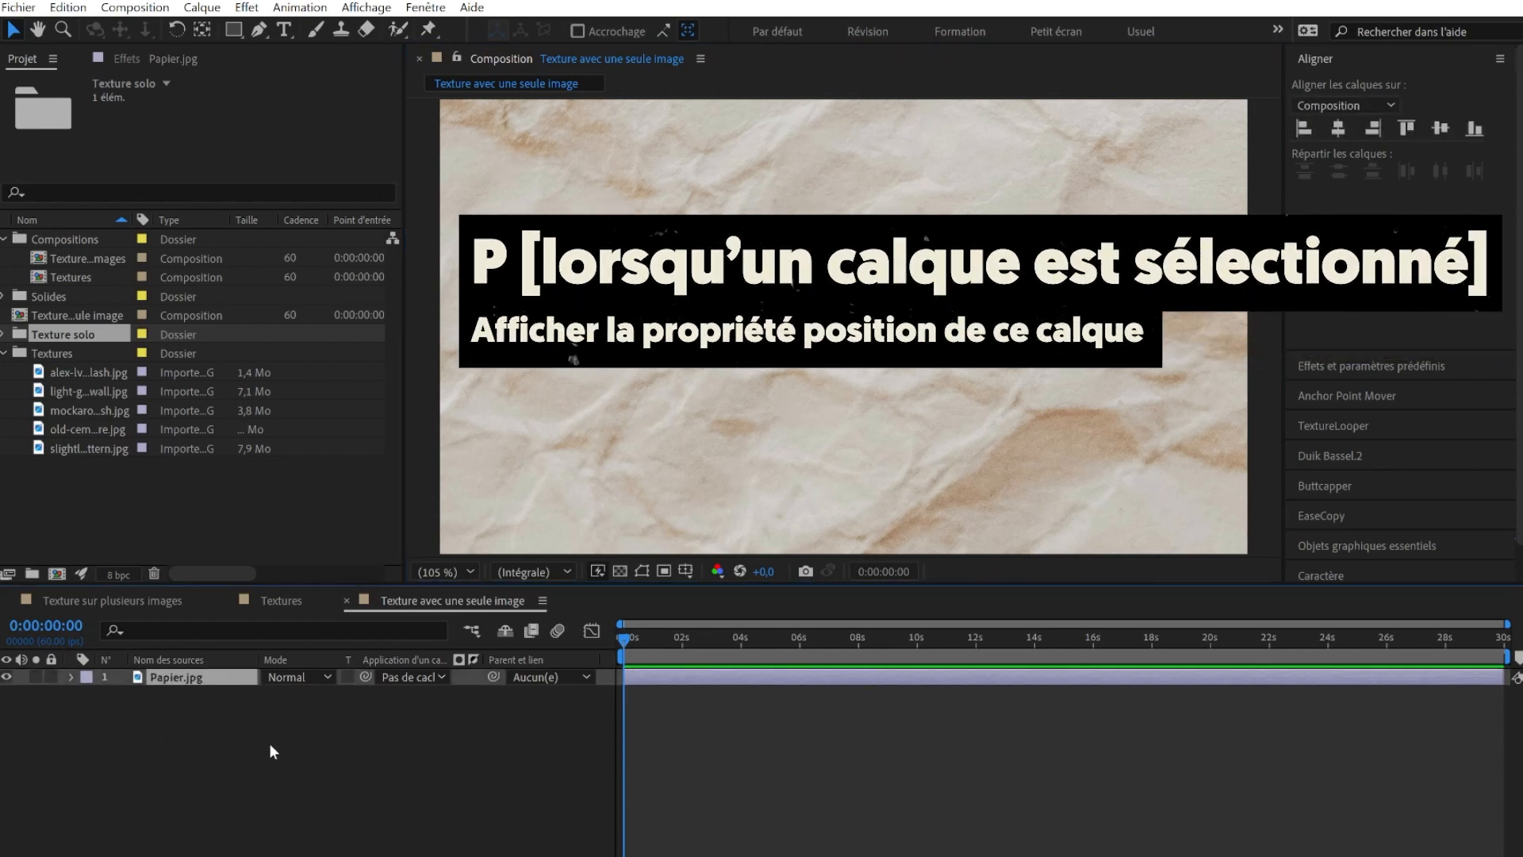
Step: Reveal Papier.jpg's Position, move the image to about 1776, 2652 and set a Position keyframe at the first frame
key(p)
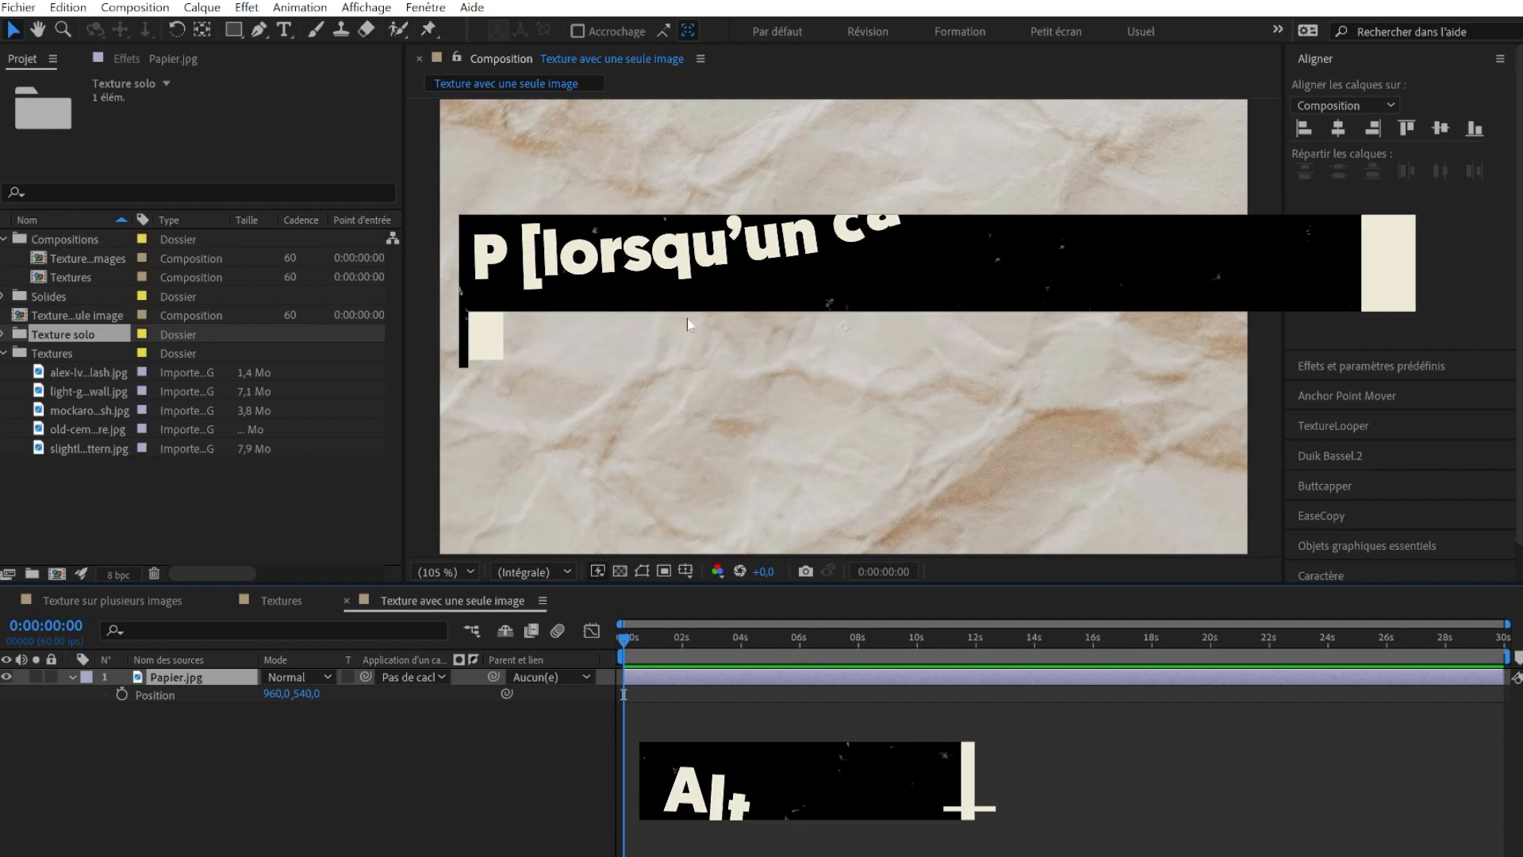
scroll(777, 339, down, 7)
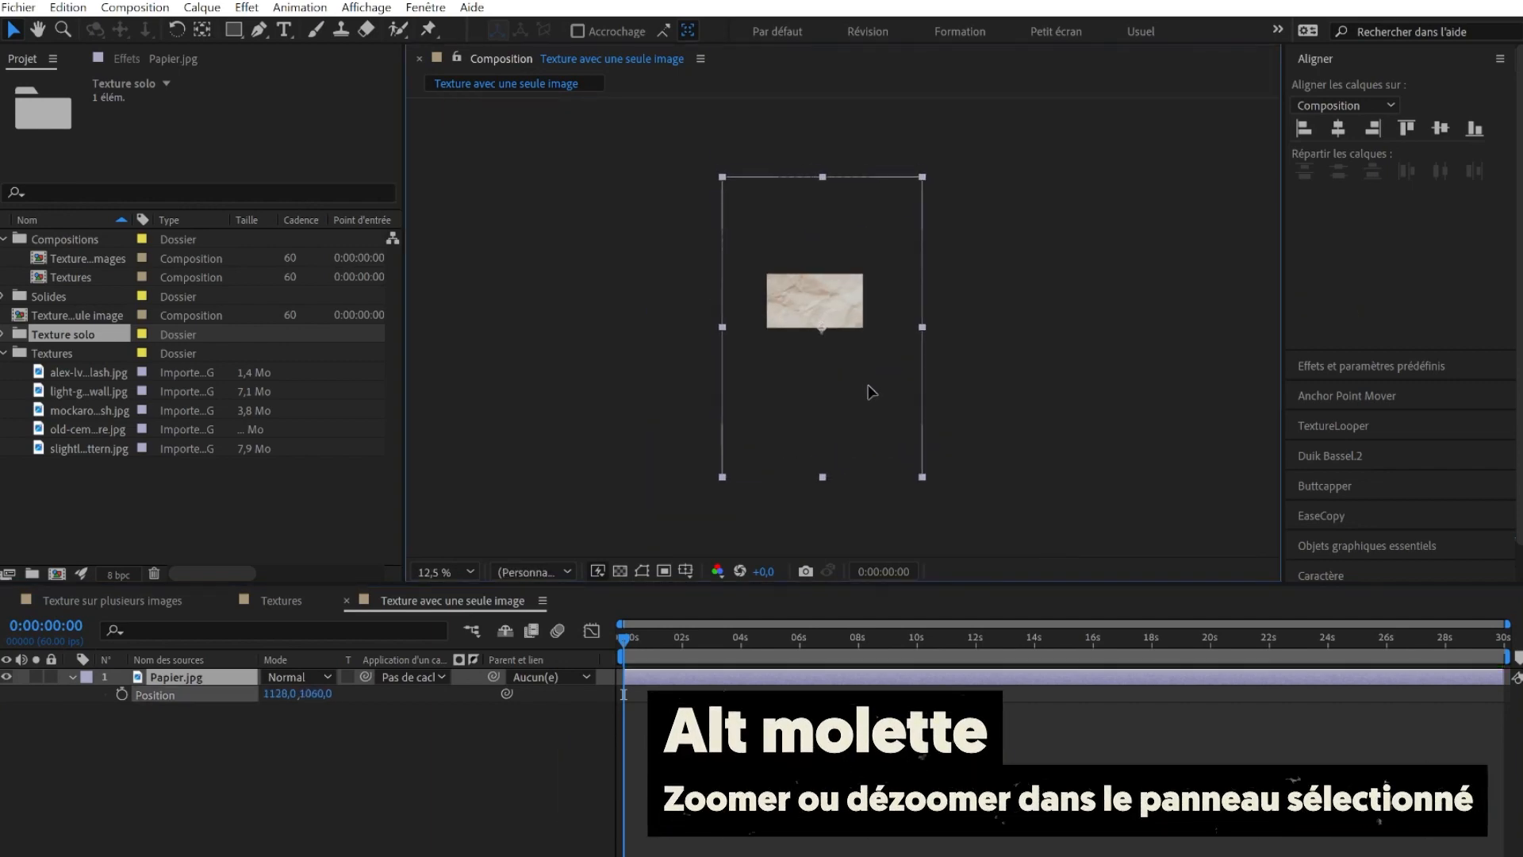
drag(868, 386, 901, 464)
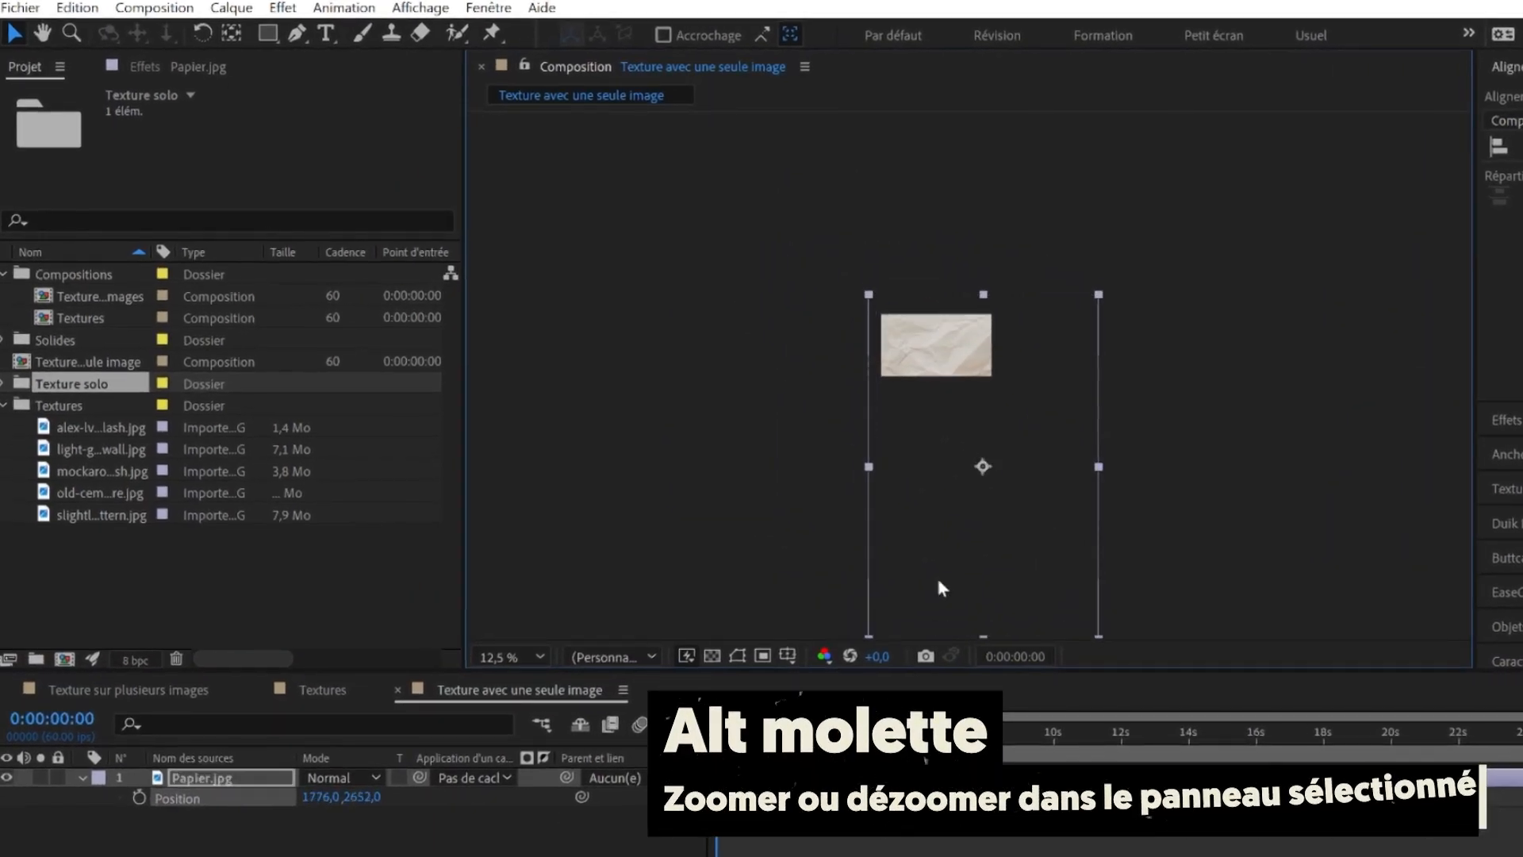
click(140, 798)
Step: At frame 6, move Papier.jpg to about 1208, -1620 to add a second Position keyframe
key(semicolon)
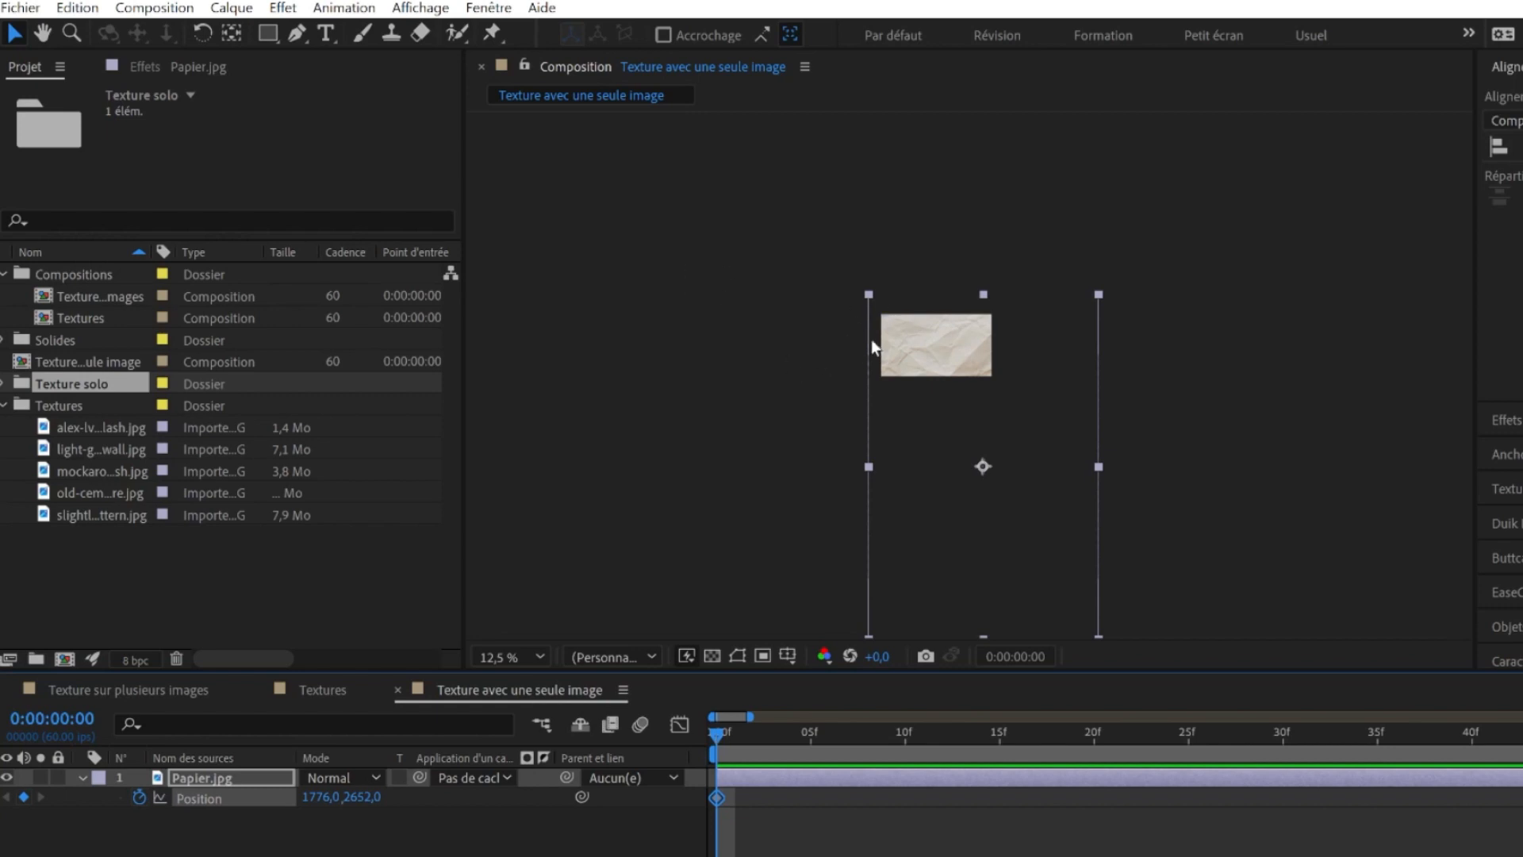
click(825, 734)
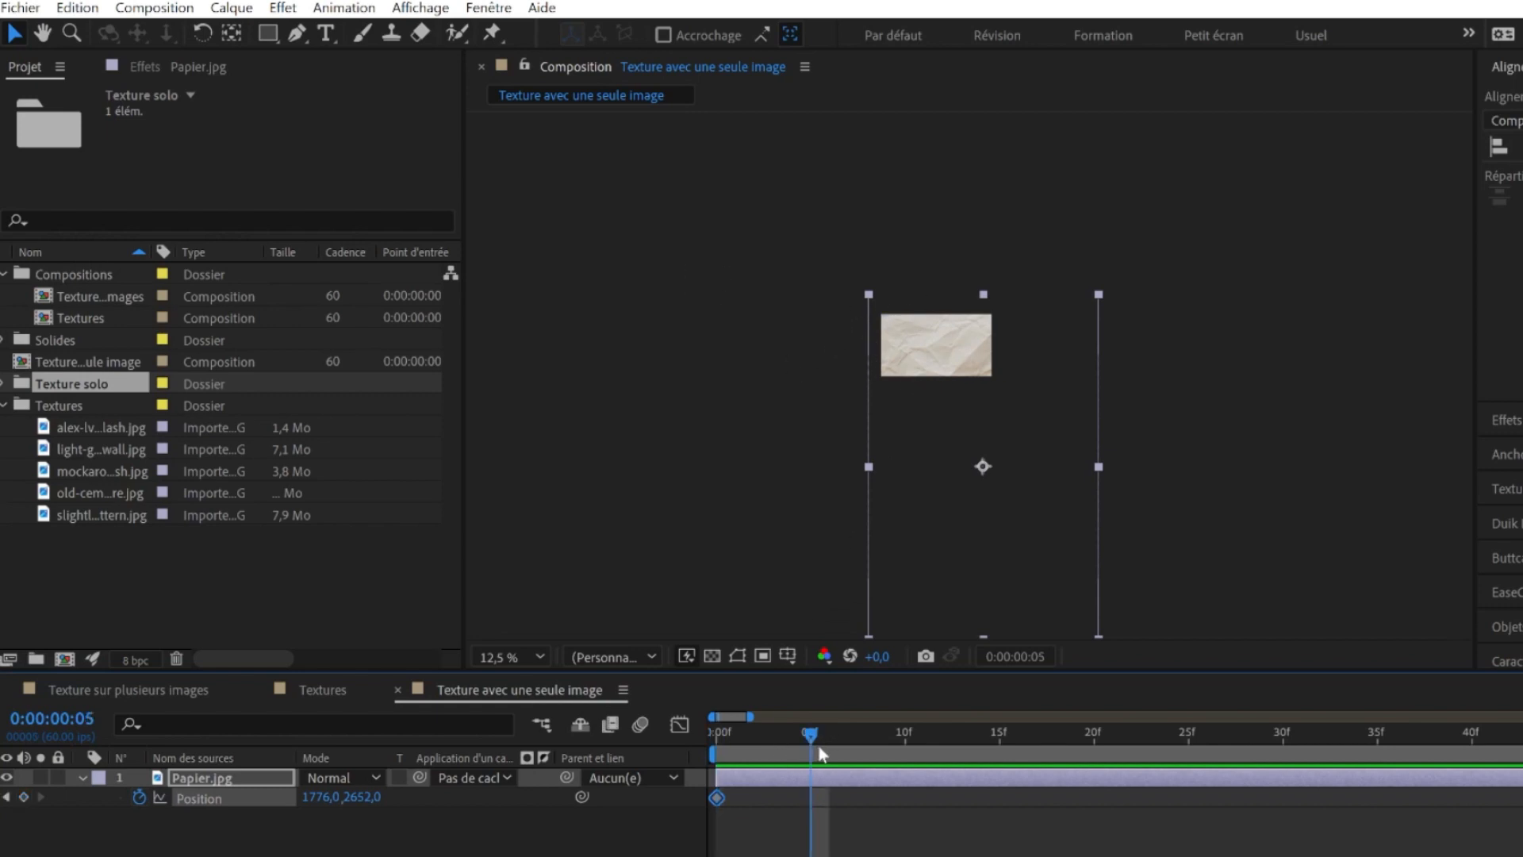
drag(1099, 449, 1067, 201)
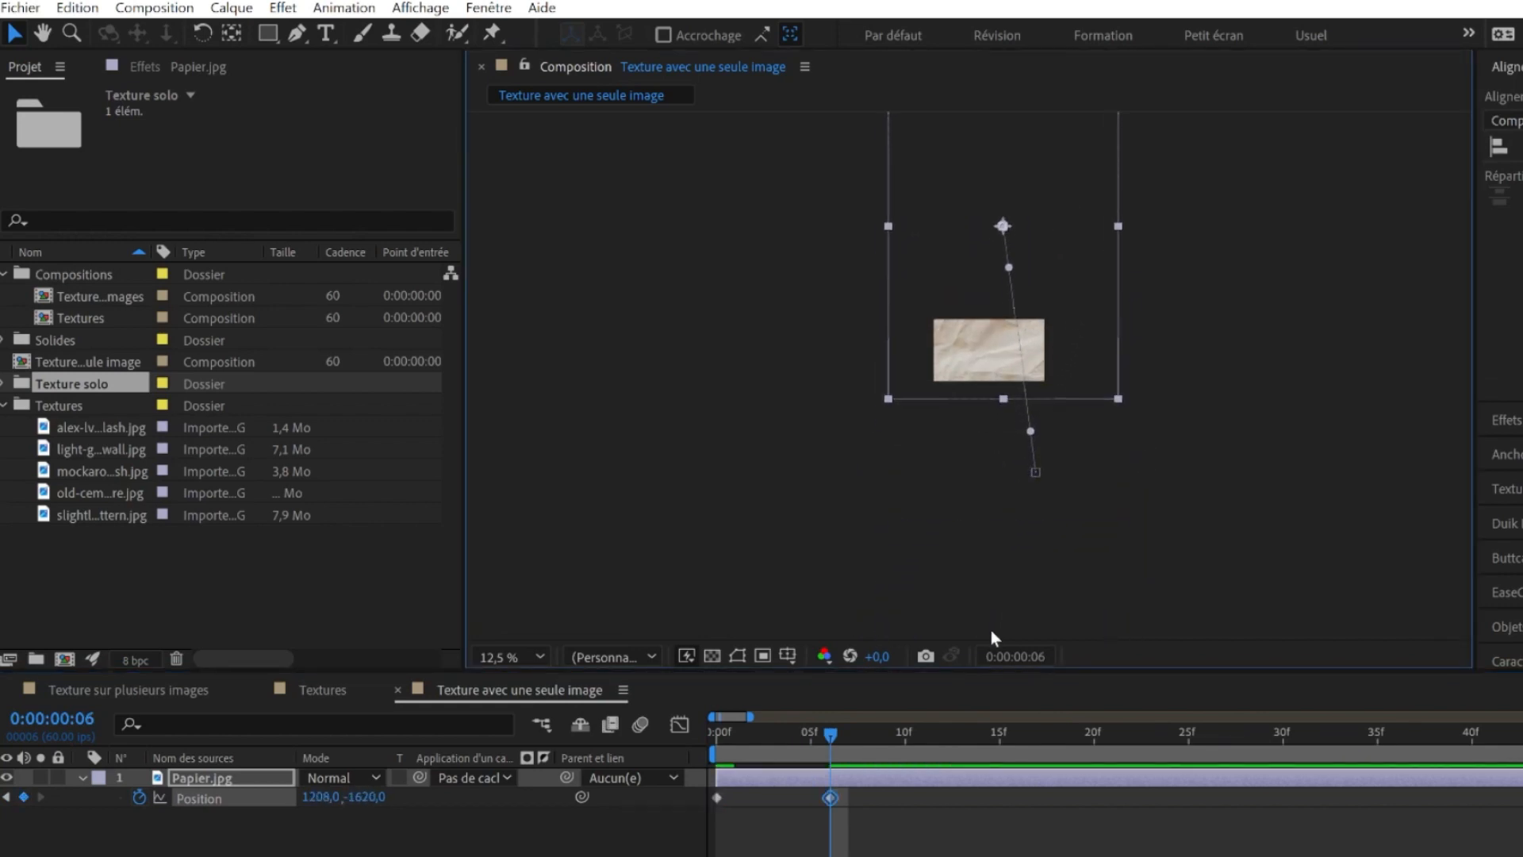
Step: Advance six frames to frame 12 and move Papier.jpg to about 112, 996 for a third Position keyframe
key(Page_Down)
key(Page_Down)
key(Page_Down)
key(Page_Down)
key(Page_Down)
key(Page_Down)
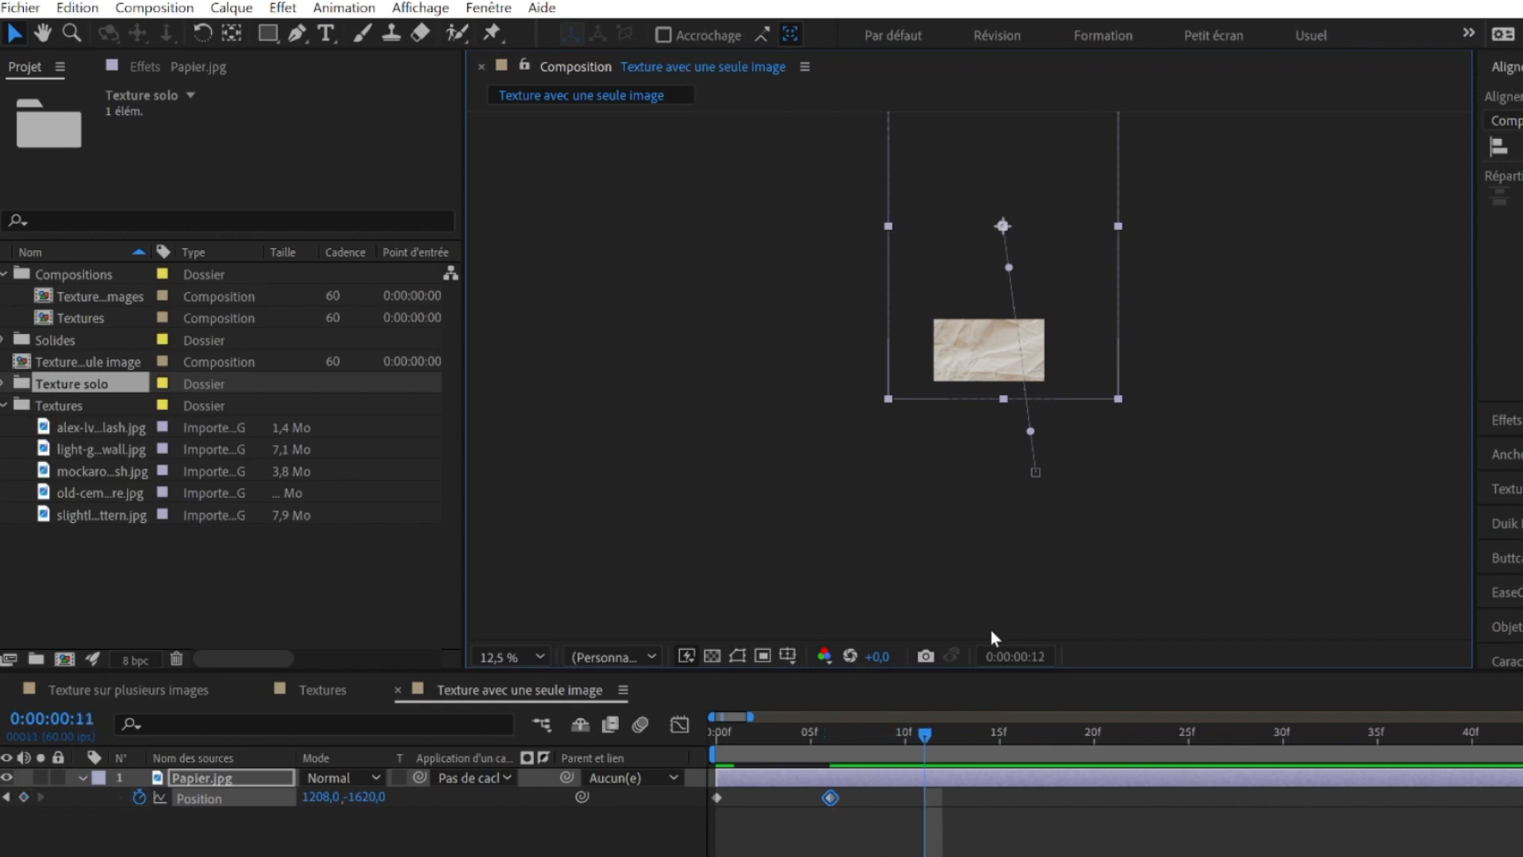
drag(1063, 274, 1006, 422)
Step: Advance Papier.jpg's animation to frame 18 and reposition the image to add a fourth Position keyframe
key(Page_Down)
key(Page_Down)
key(Page_Down)
key(Page_Down)
key(Page_Down)
key(Page_Down)
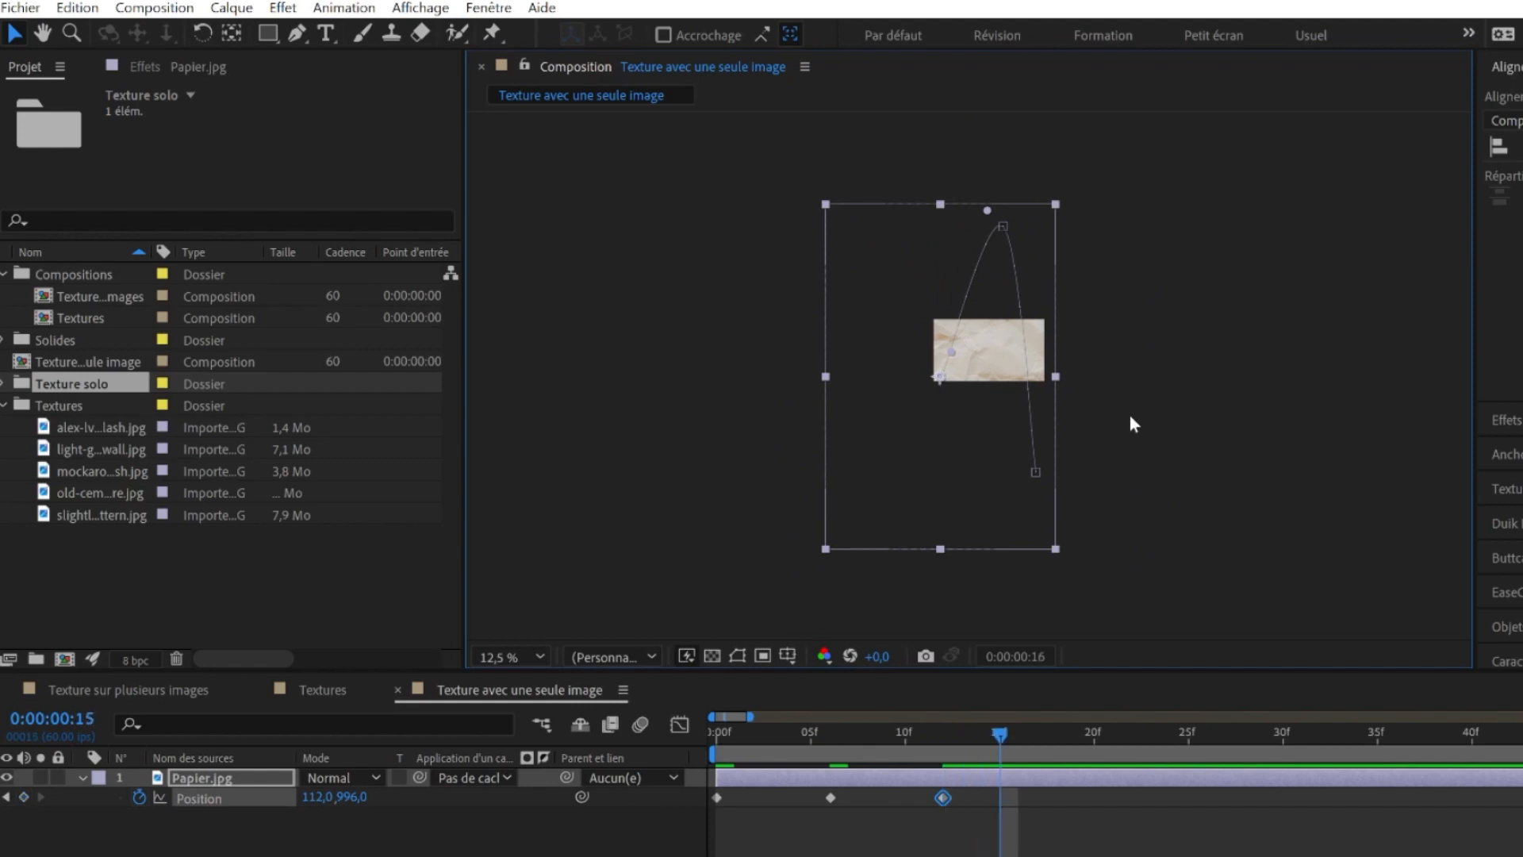
drag(1055, 391, 1019, 533)
Step: Keep repositioning Papier.jpg every six frames, adding Position keyframes at frames 24, 30 and 36
key(Page_Down)
key(Page_Down)
key(Page_Down)
key(Page_Down)
key(Page_Down)
key(Page_Down)
key(Page_Down)
key(Page_Down)
key(Page_Down)
key(Page_Down)
key(Page_Down)
key(Page_Down)
key(Page_Down)
key(Page_Down)
key(Page_Down)
key(Page_Down)
key(Page_Down)
key(Page_Down)
drag(1024, 427, 1137, 363)
Step: Add a Position keyframe at frame 42 with Papier.jpg moved to about 1512, 2444
key(Page_Down)
key(Page_Down)
key(Page_Down)
key(Page_Down)
key(Page_Down)
key(Page_Down)
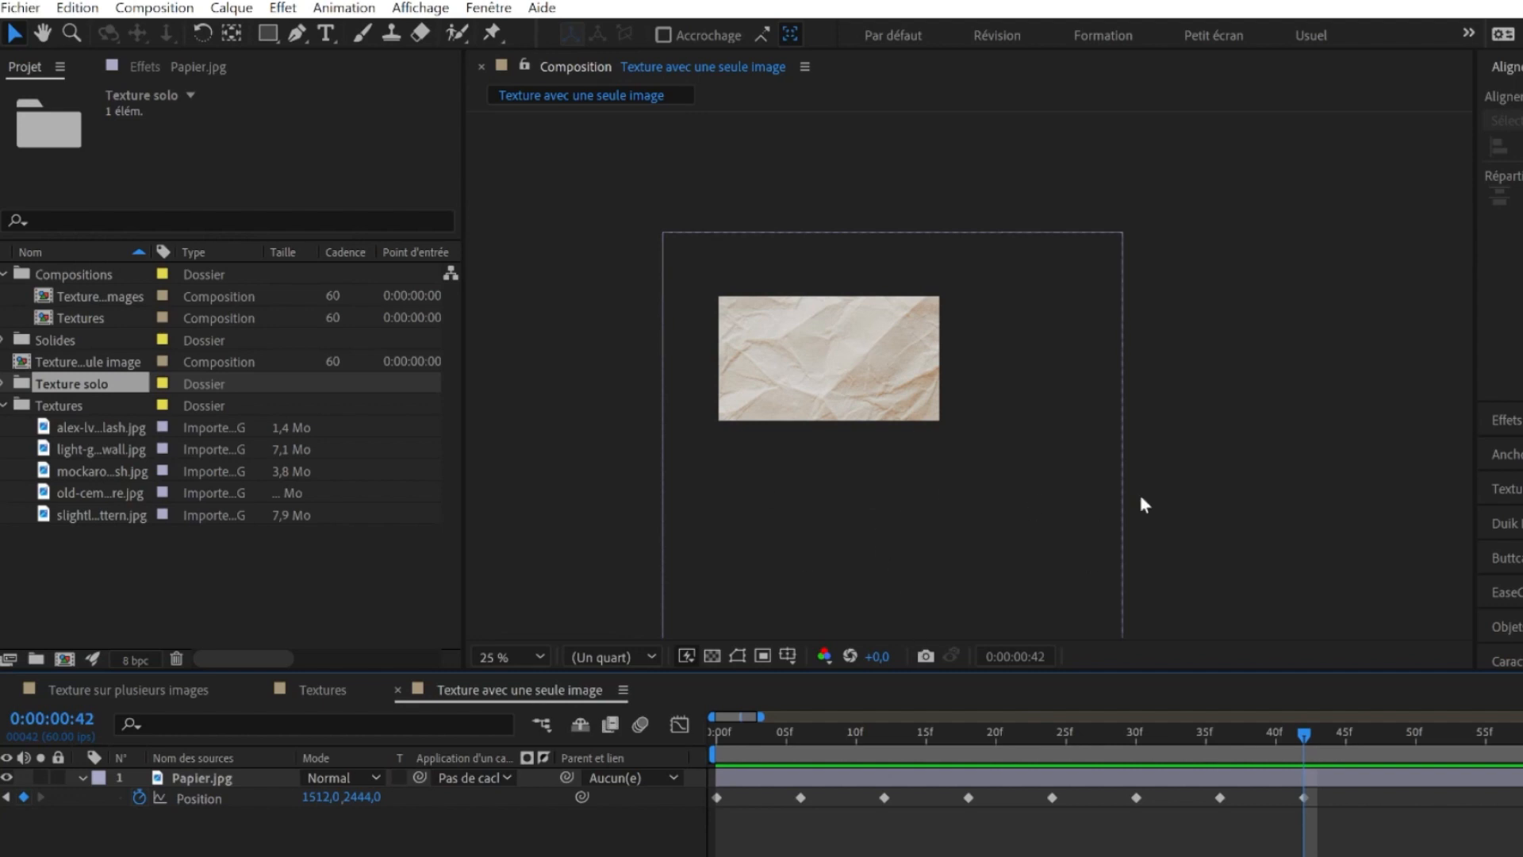
Step: Duplicate Papier.jpg's first Position keyframe at frame 48 and preview the animation
key(Page_Down)
key(Page_Down)
key(Page_Down)
key(Page_Down)
key(Page_Down)
key(Page_Down)
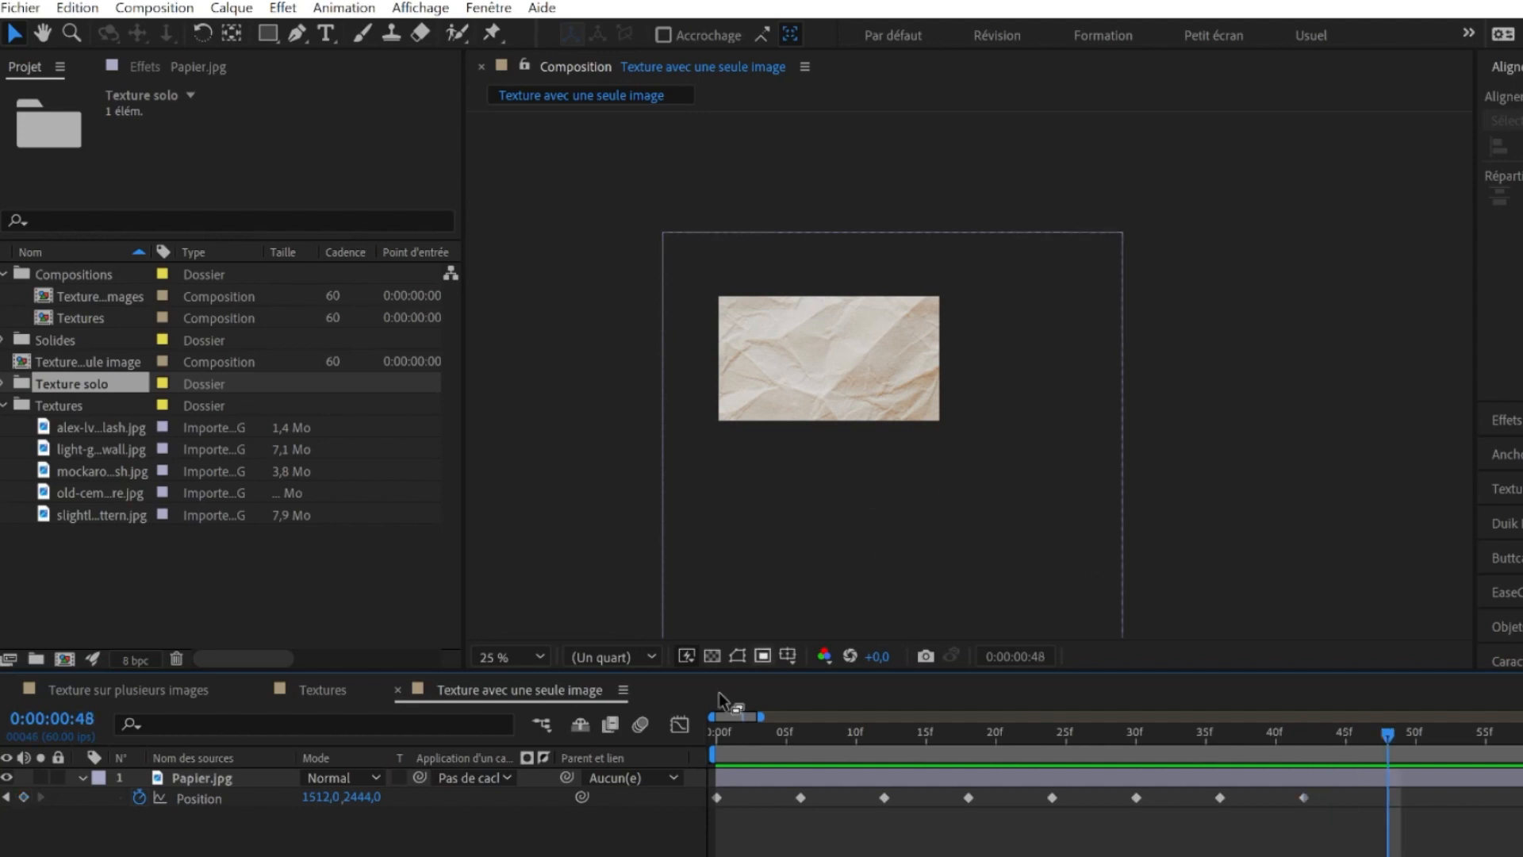
click(717, 797)
key(ctrl+c)
key(ctrl+v)
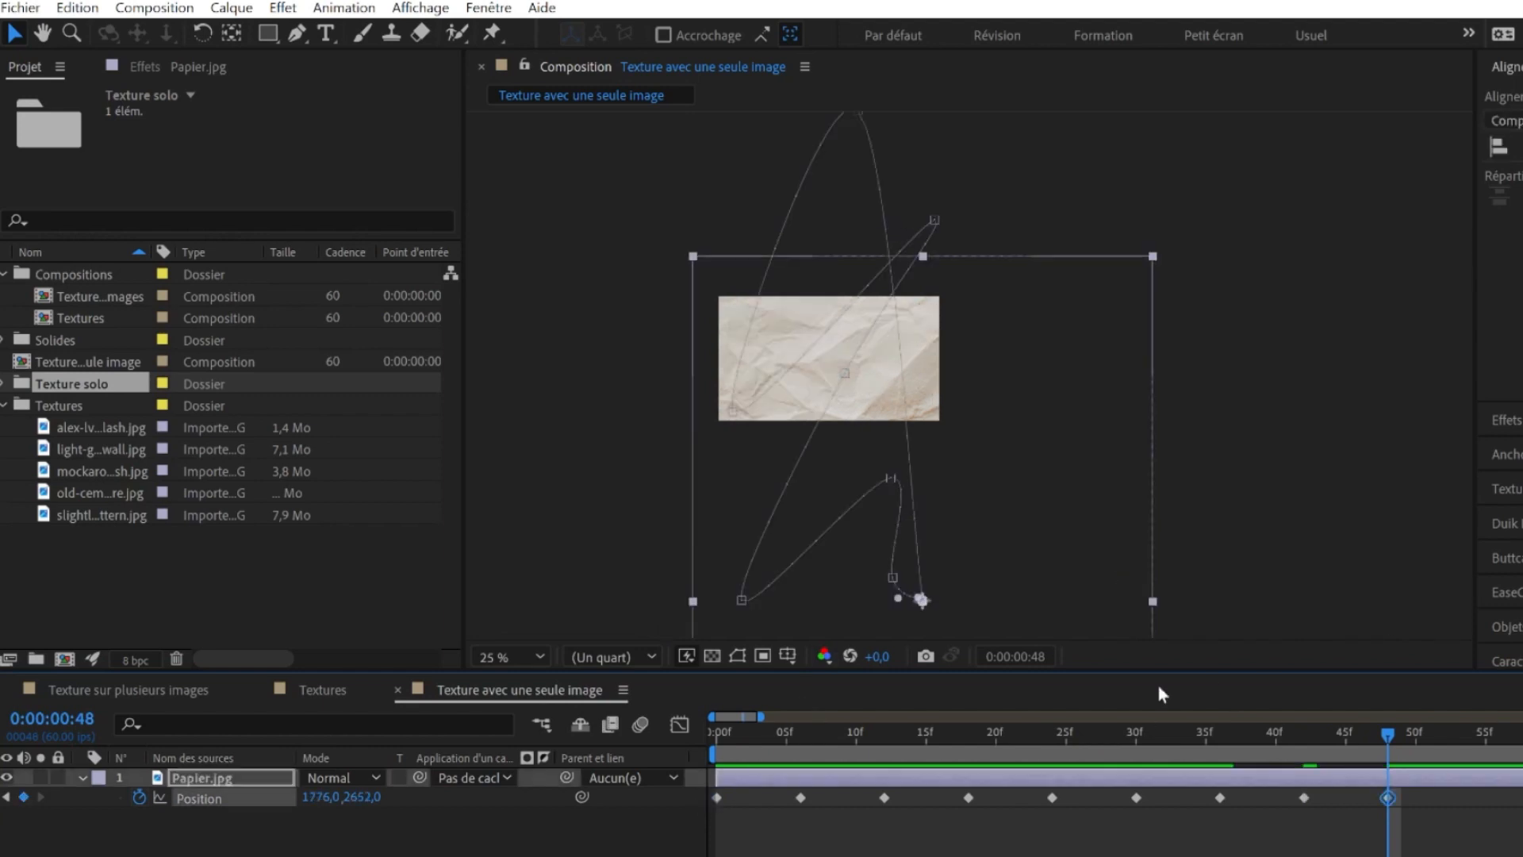
key(space)
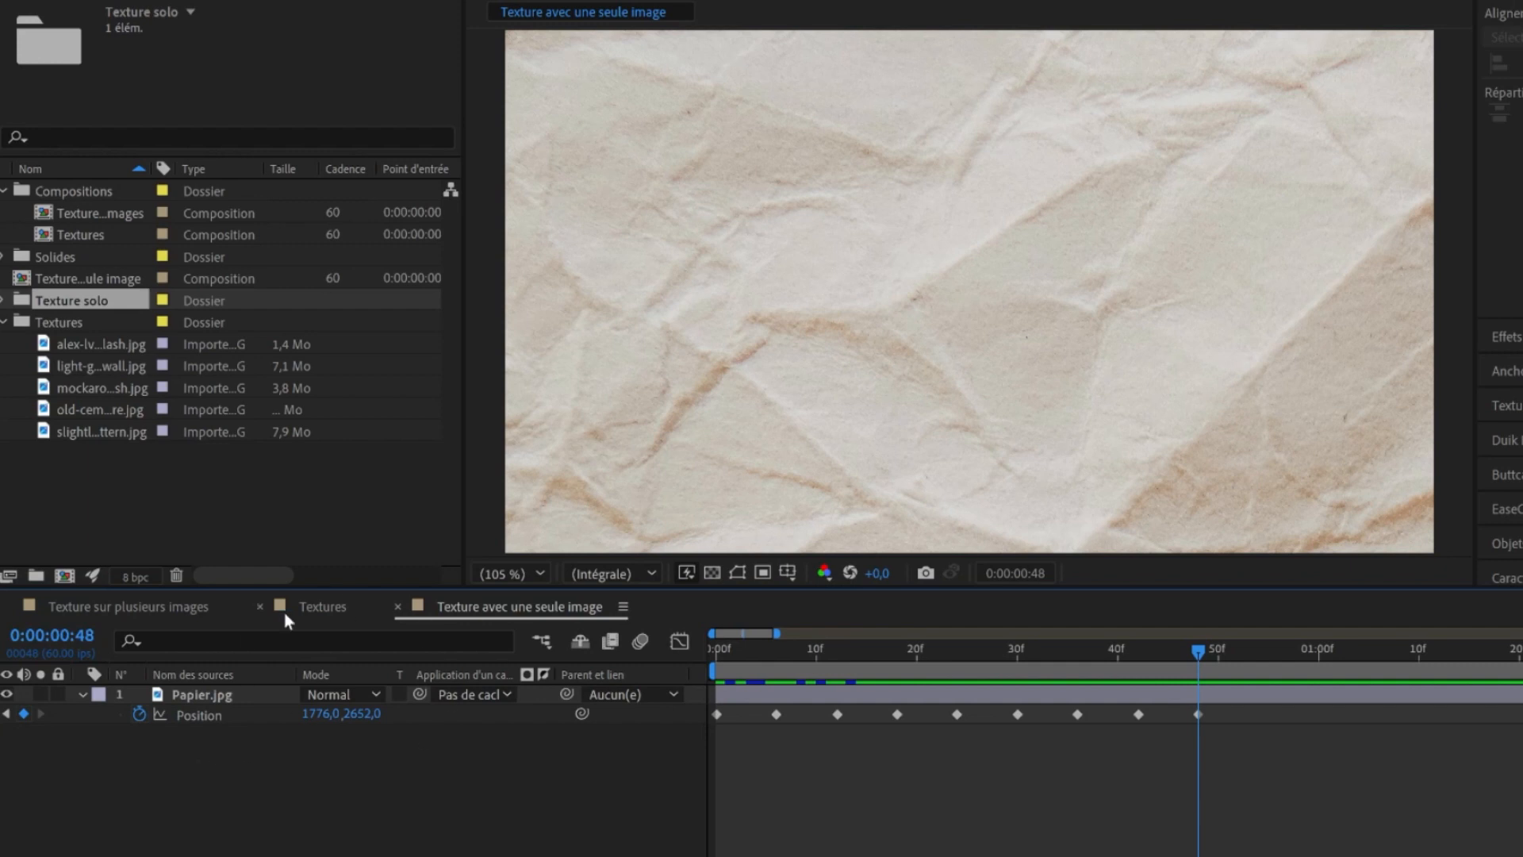
Step: Add the expression loopOut(); to Papier.jpg's Position
alt+click(139, 715)
text(loopOu)
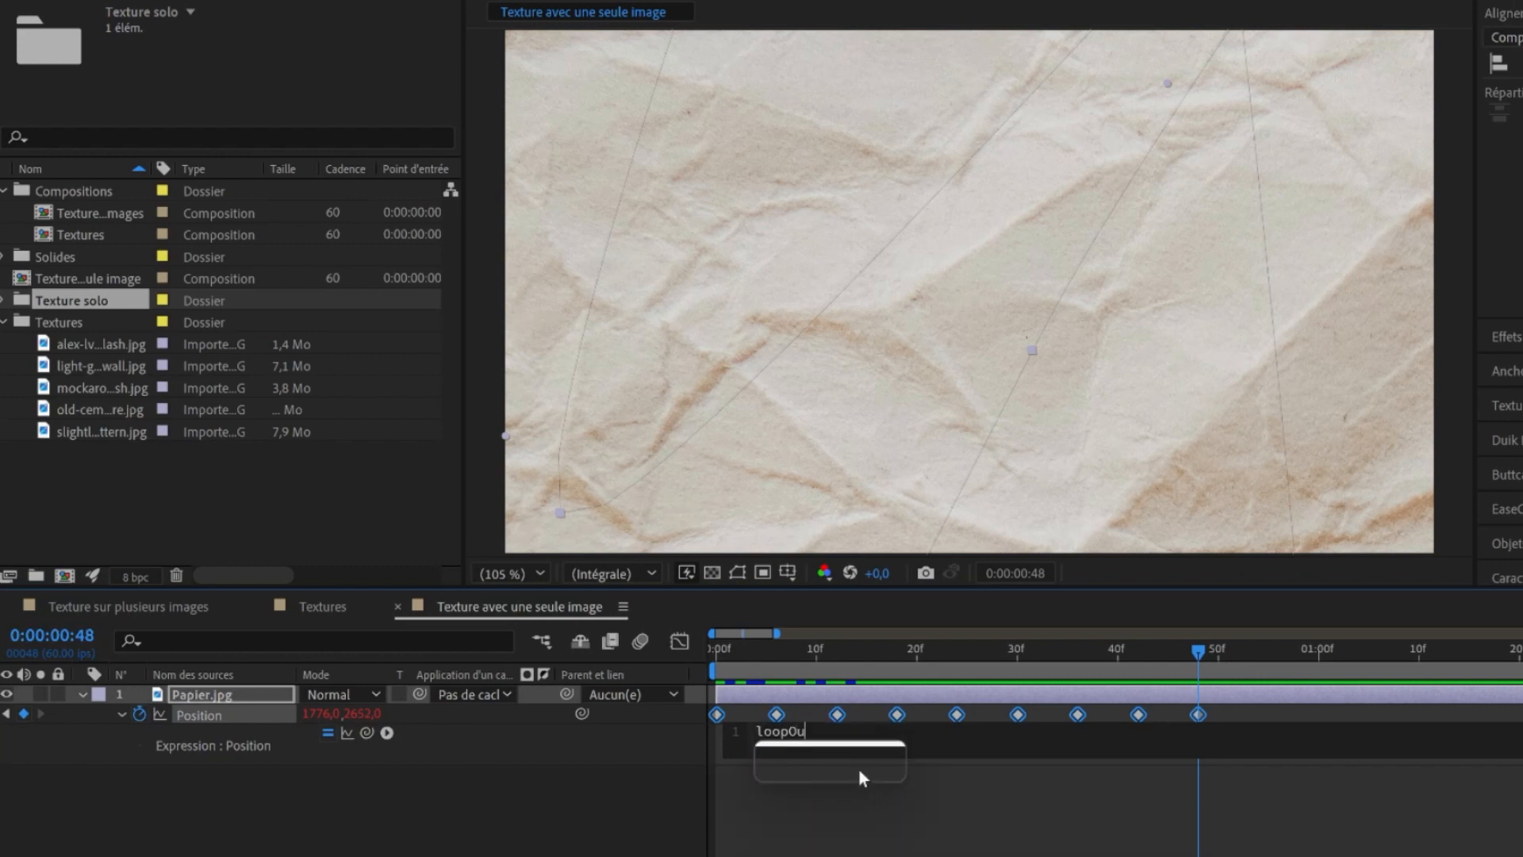
key(Return)
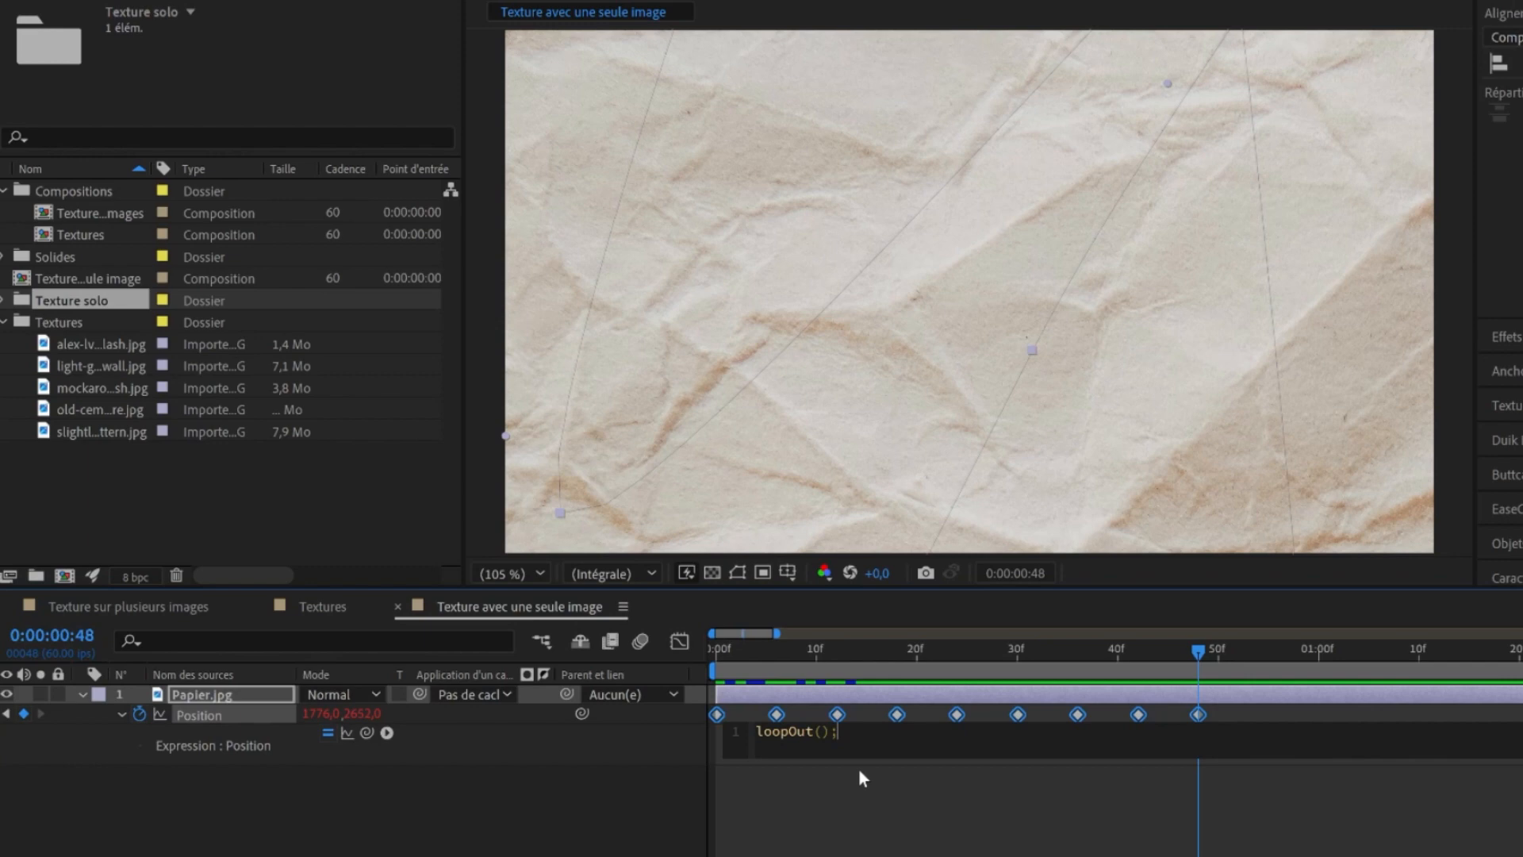
click(978, 833)
Step: Play the looping Position animation from the first frame to check the movement between keyframes
key(Home)
scroll(825, 793, down, 3)
key(space)
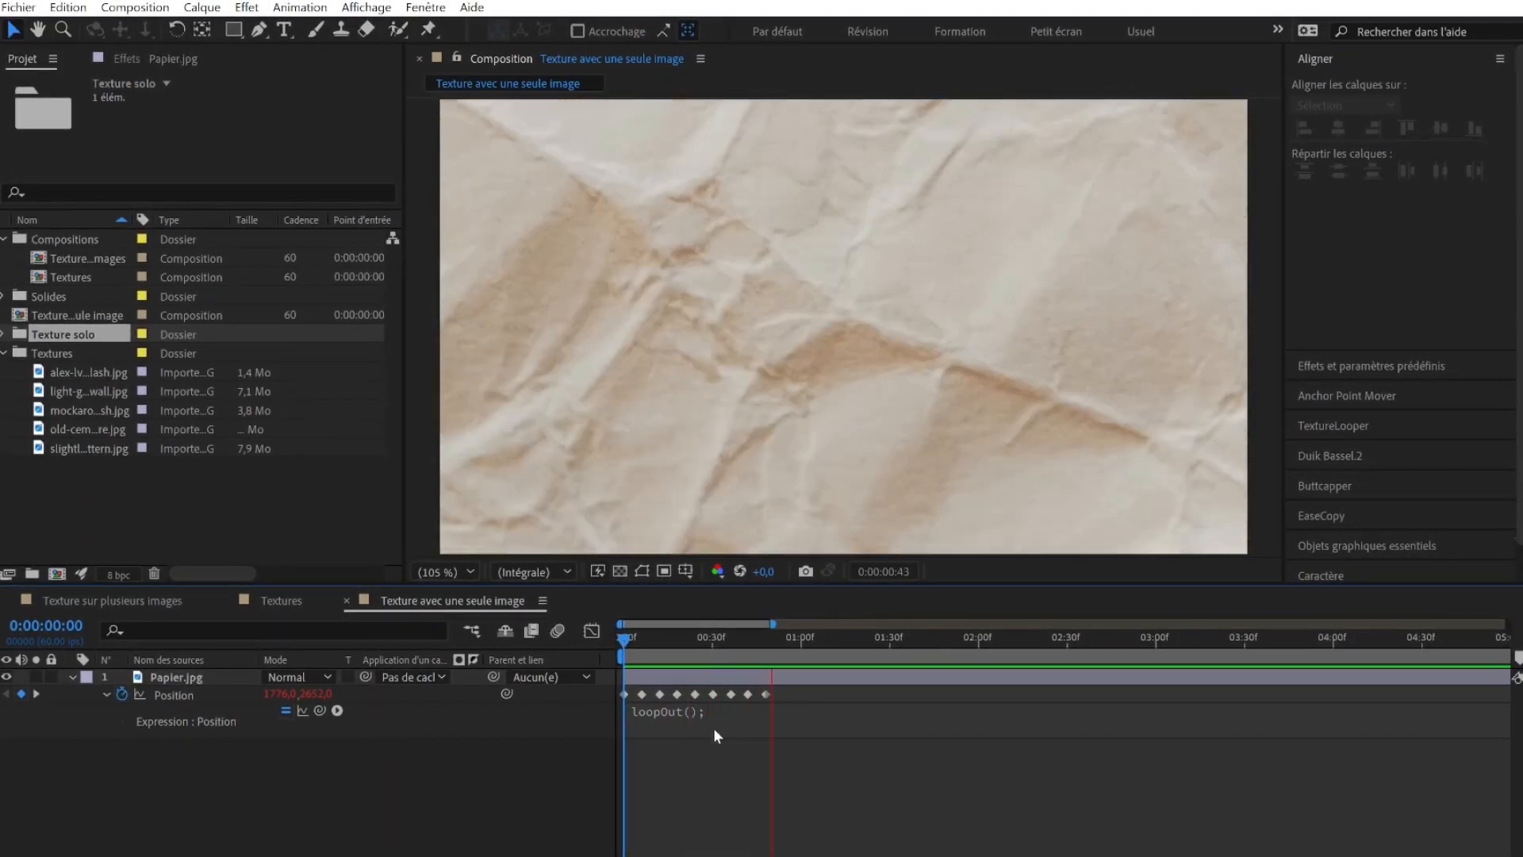
key(space)
key(equal)
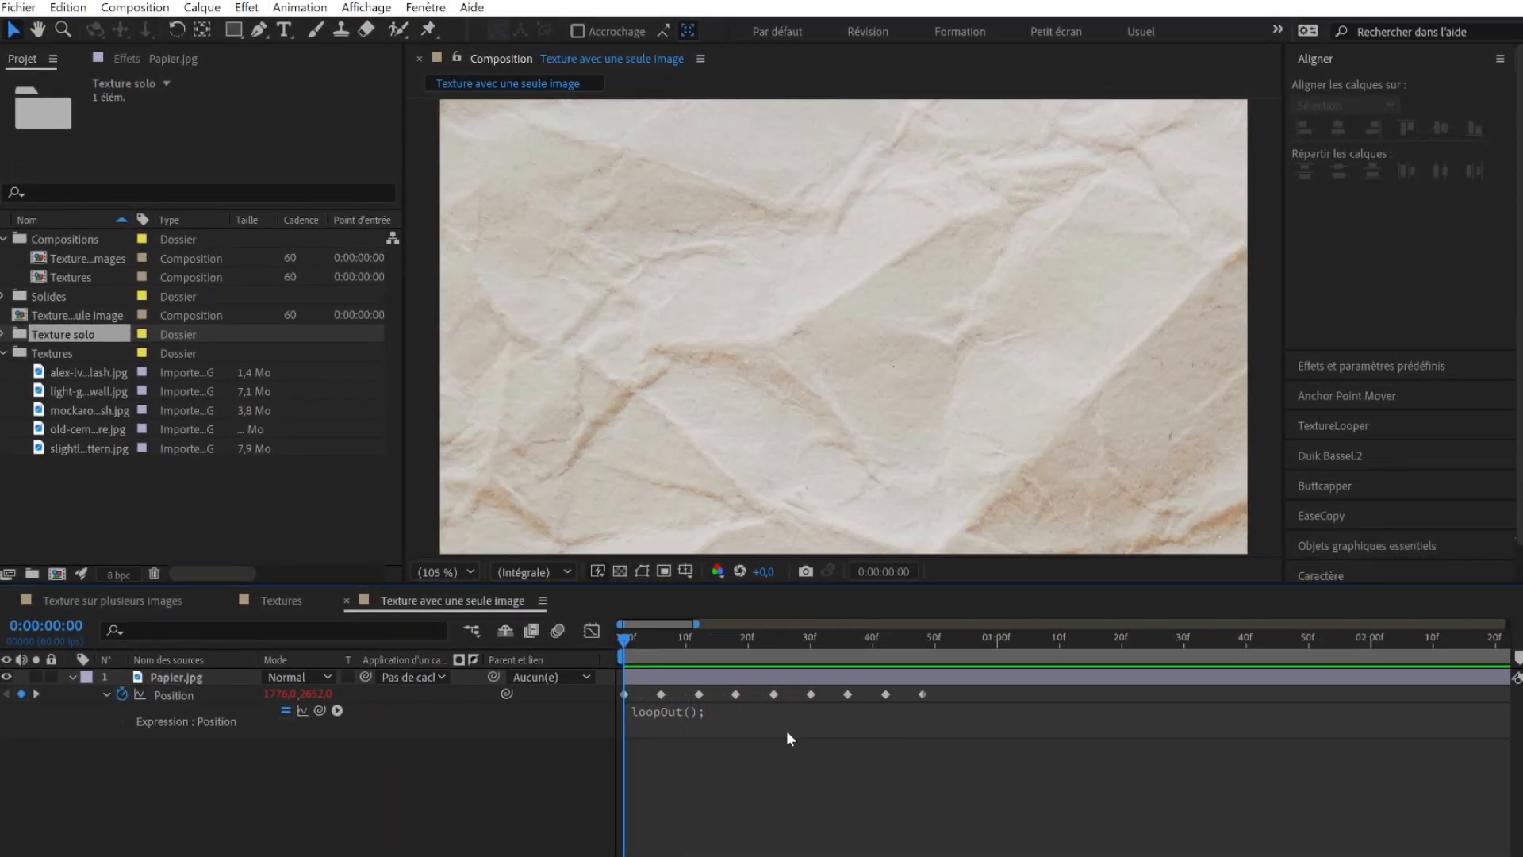
key(space)
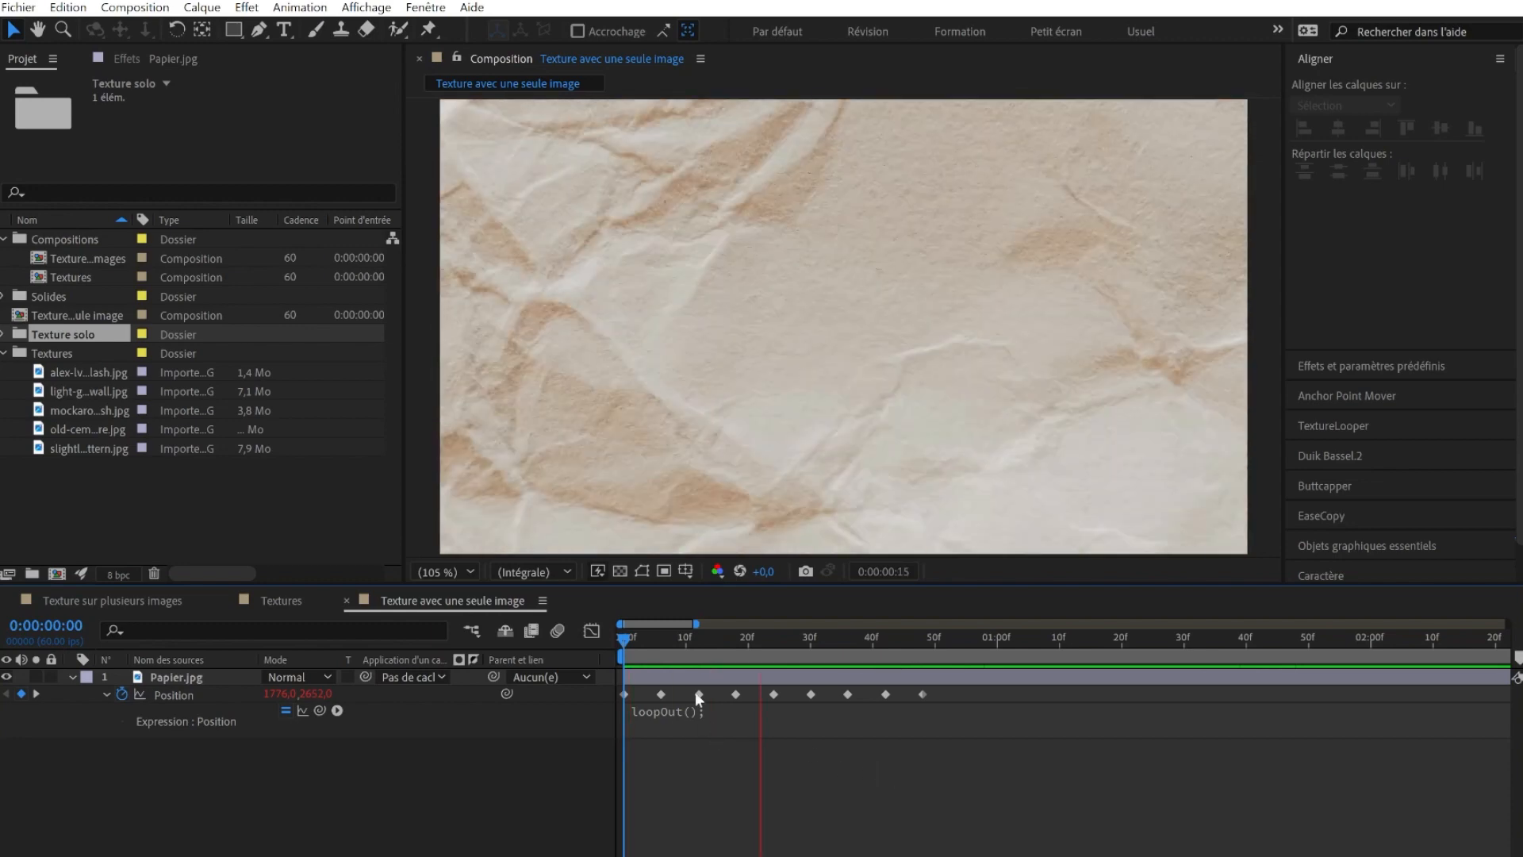
click(654, 642)
key(space)
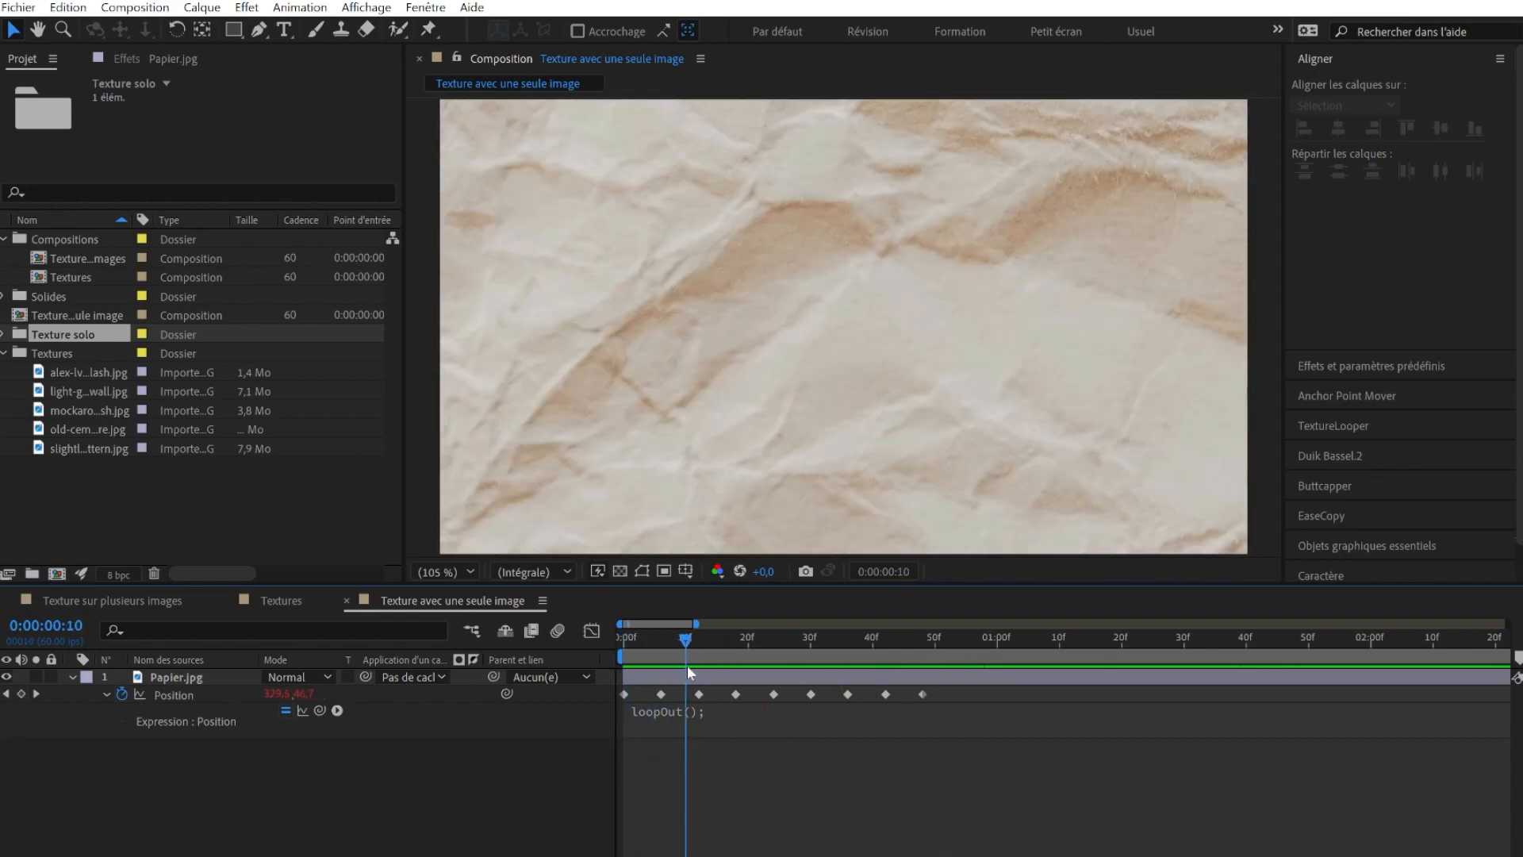
key(space)
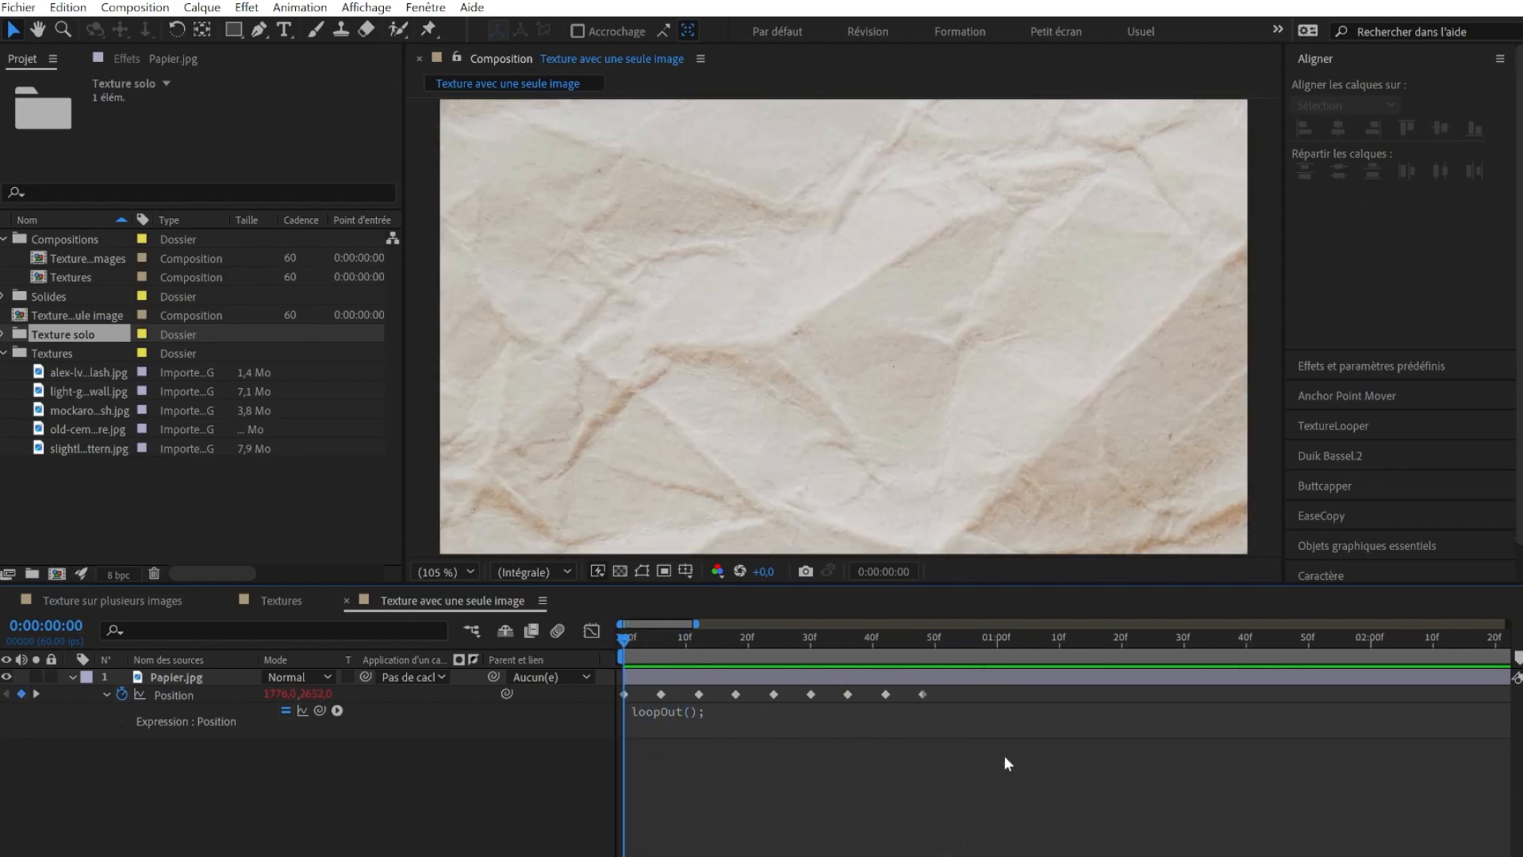
Step: Convert all of Papier.jpg's Position keyframes to hold keyframes (Maintien des images clés)
drag(952, 763, 616, 674)
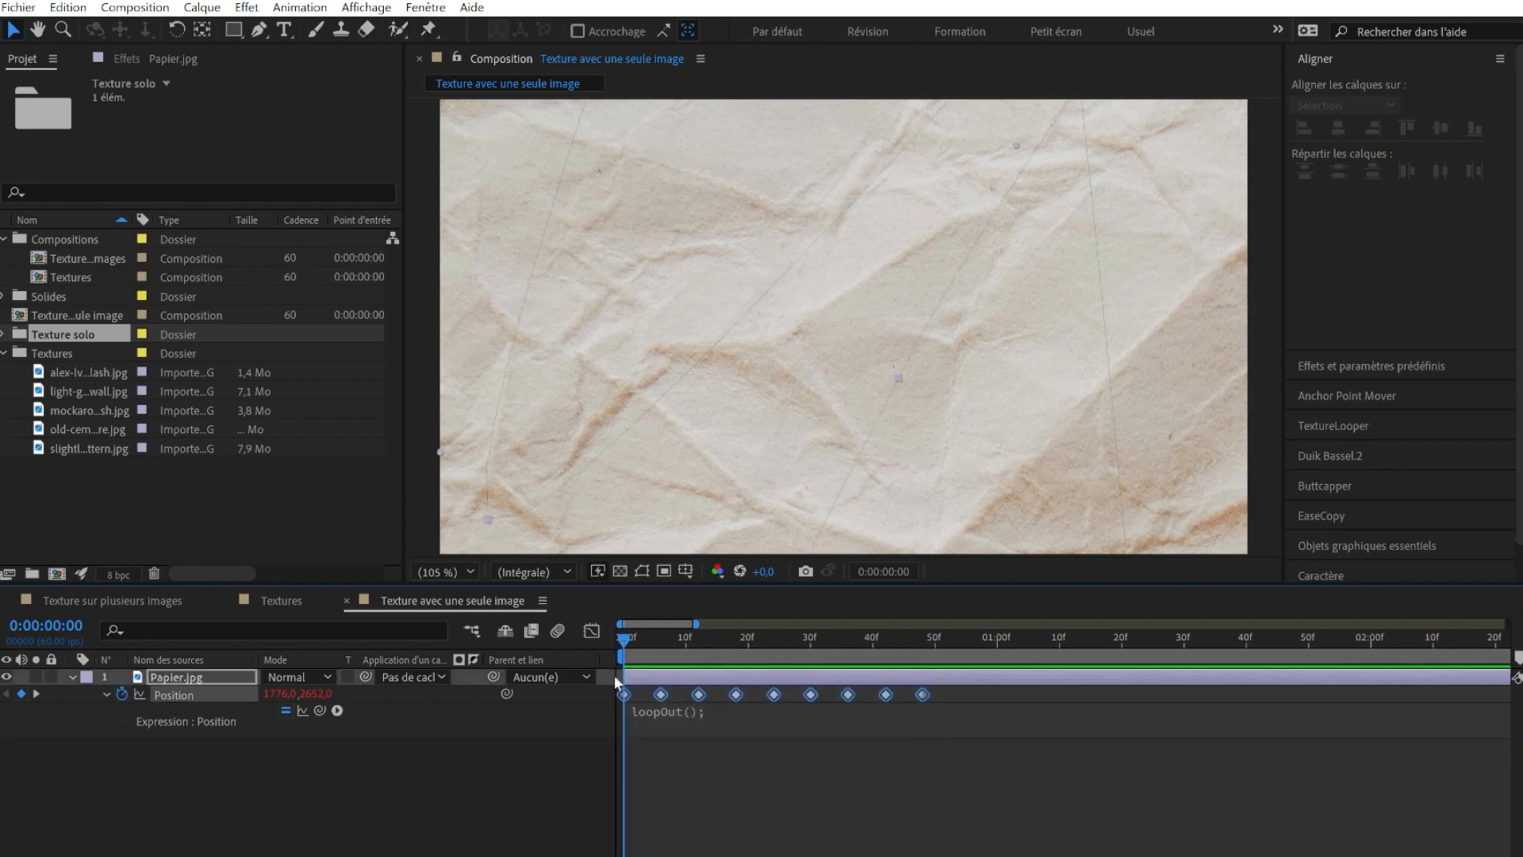
right_click(660, 695)
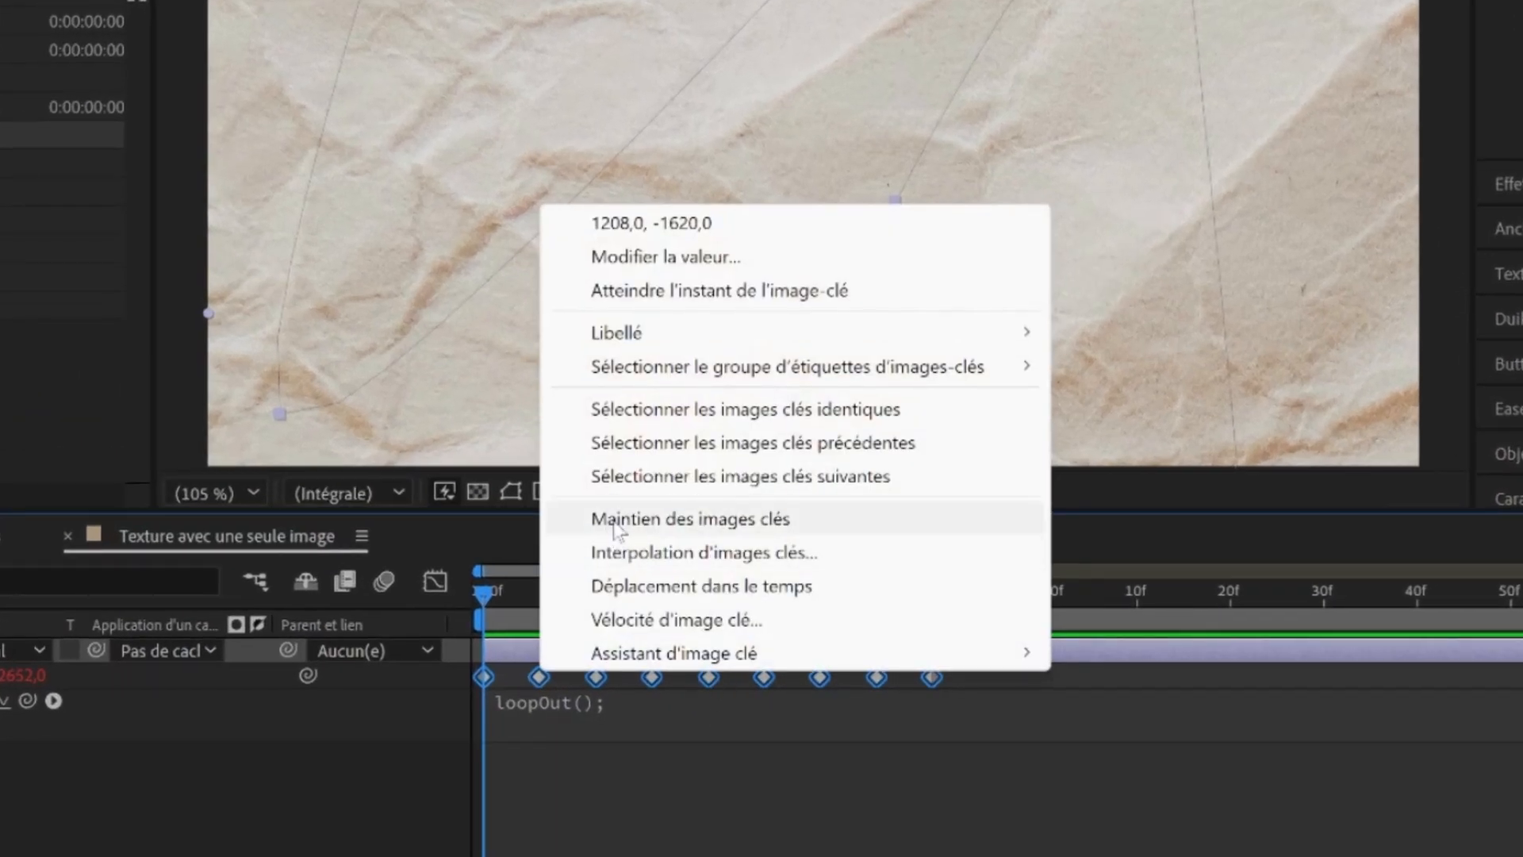
click(670, 519)
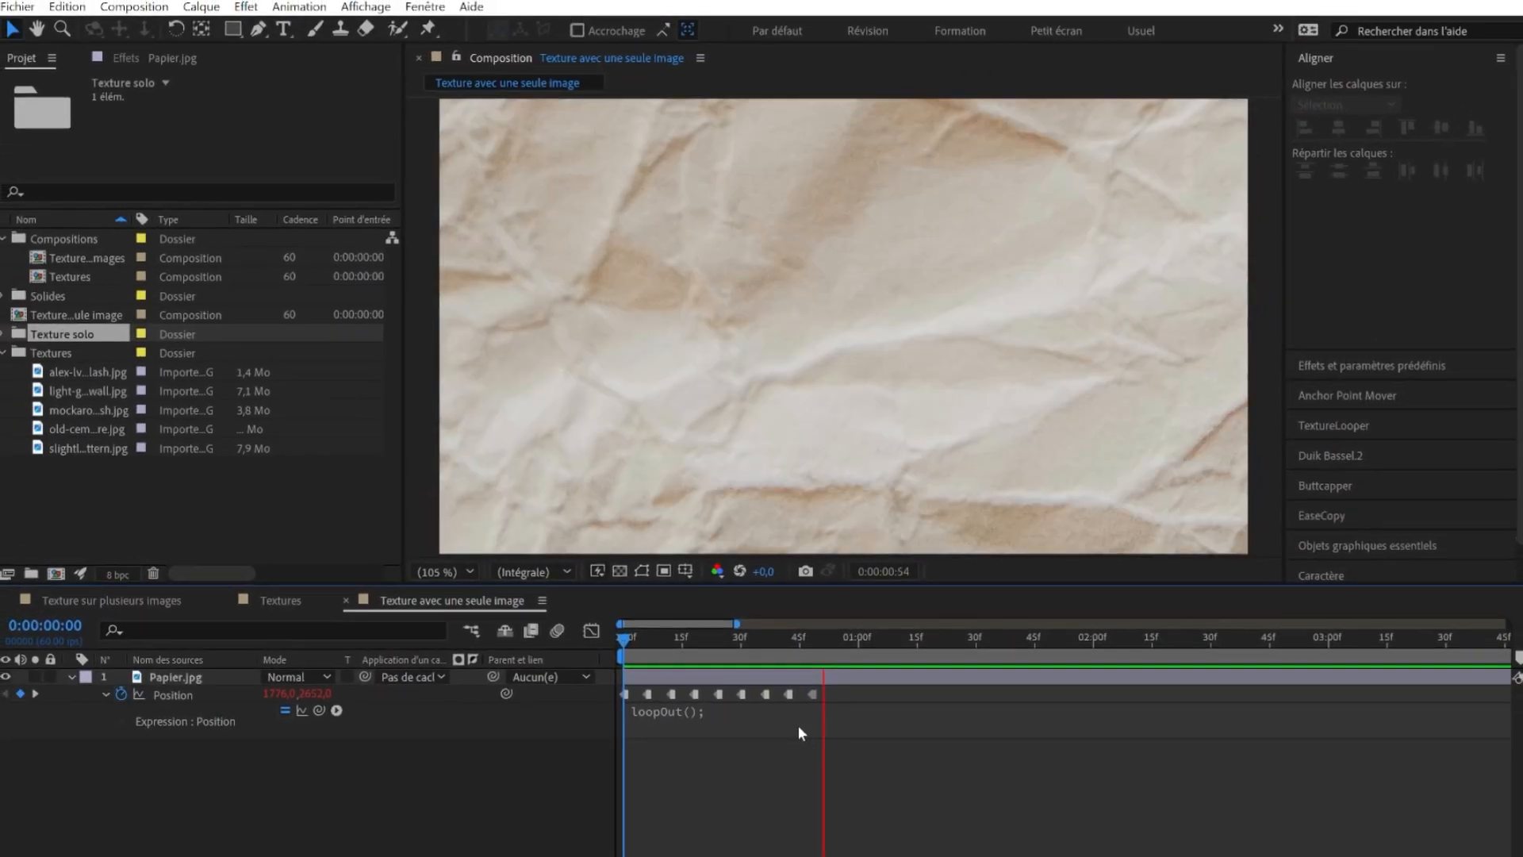
Step: Preview the held Position animation from the first frame to check that the texture keeps jumping beyond the last keyframe
mouse_move(658, 640)
mouse_down()
mouse_move(634, 646)
mouse_move(671, 660)
mouse_up()
key(Home)
key(space)
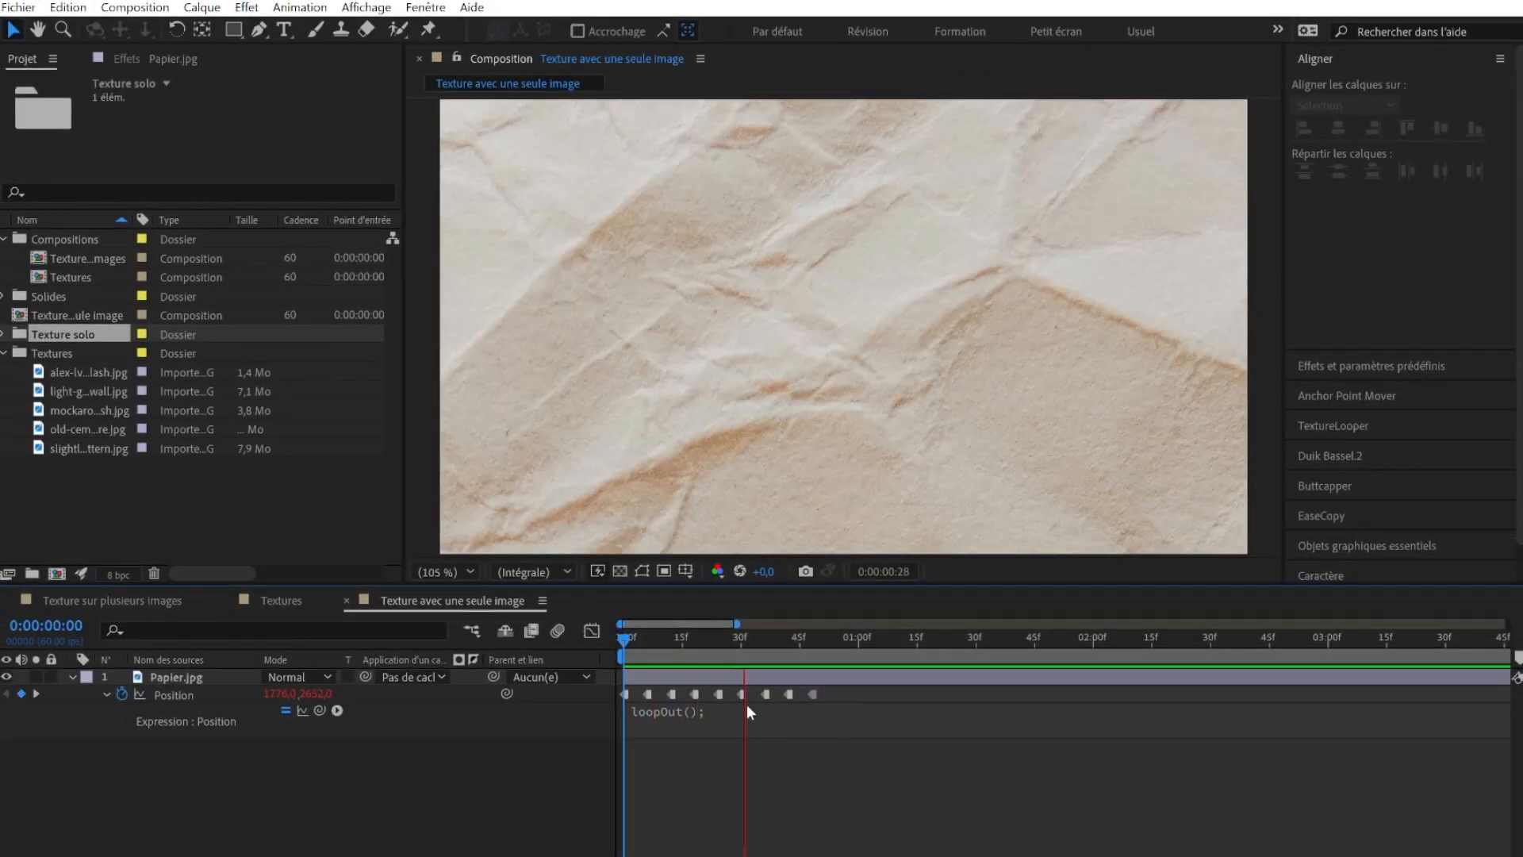
scroll(753, 691, down, 1)
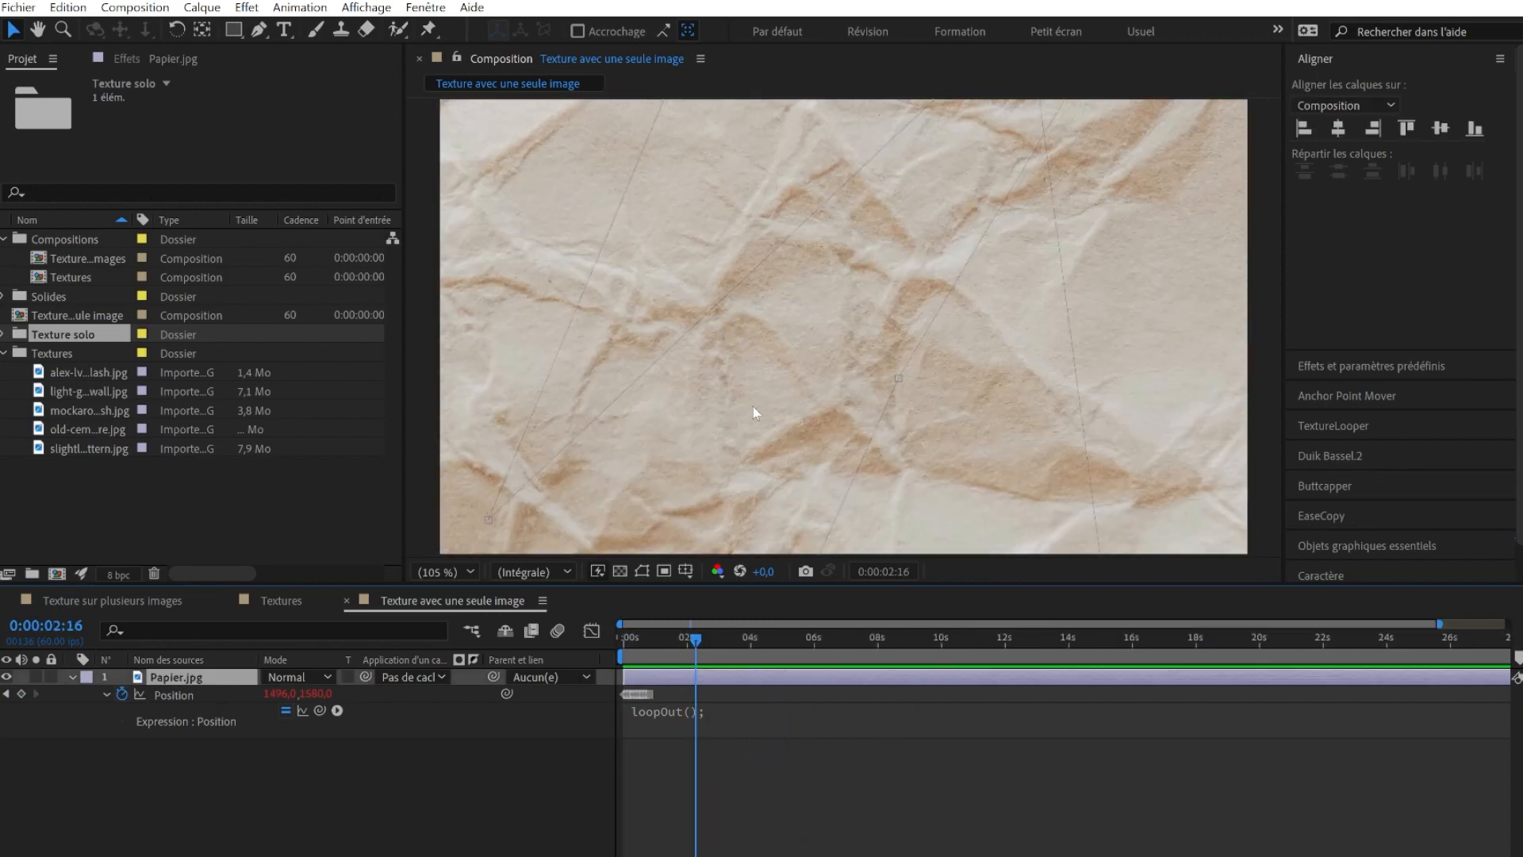
scroll(758, 404, down, 7)
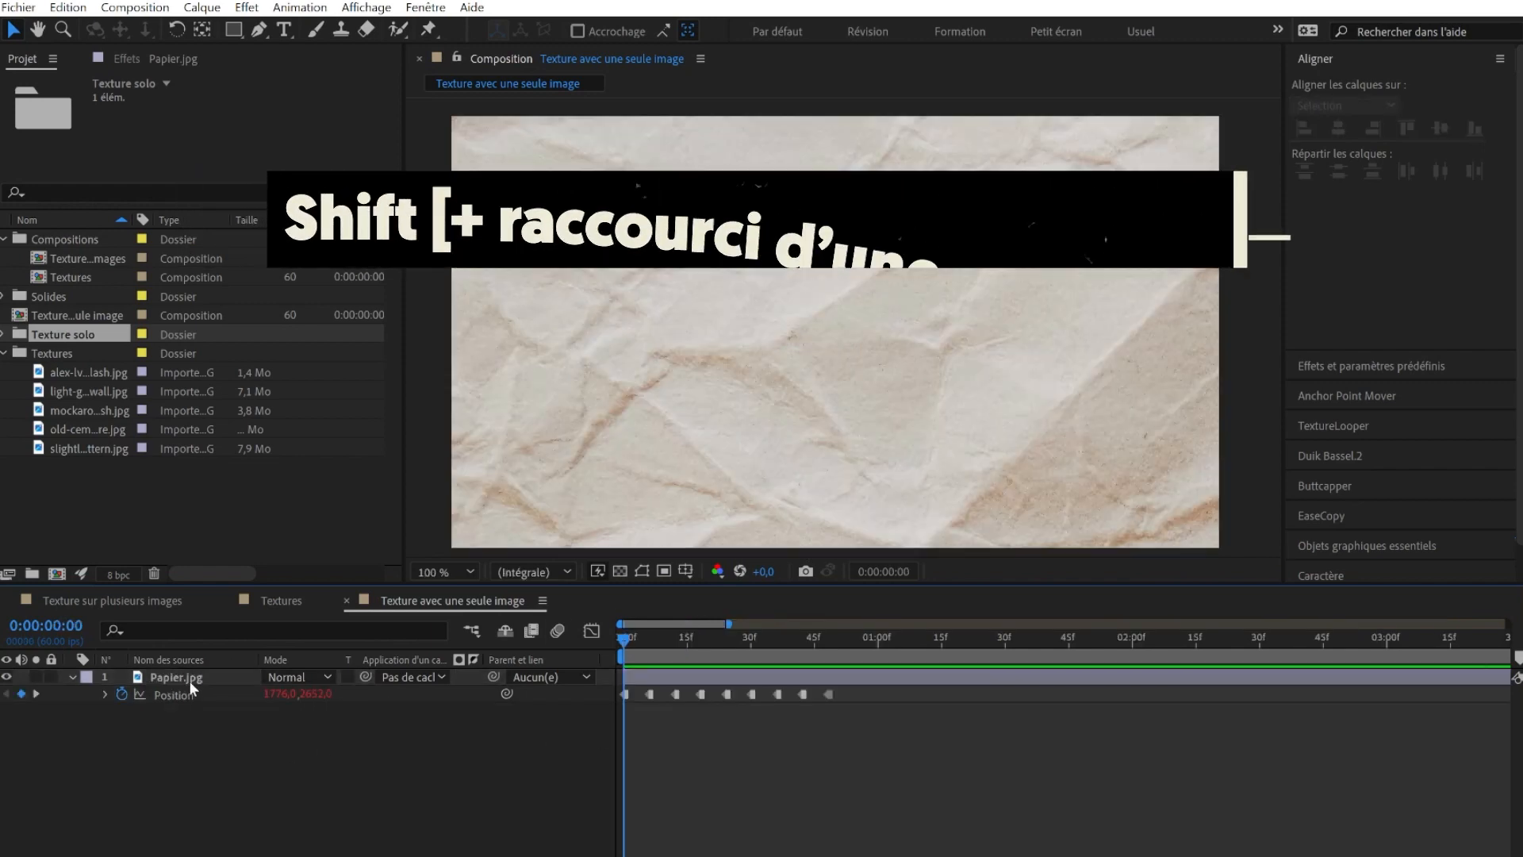
Step: At the first frame, keyframe Papier.jpg's Rotation at -15° alongside Position and move the image to about 1700, 2576
click(189, 681)
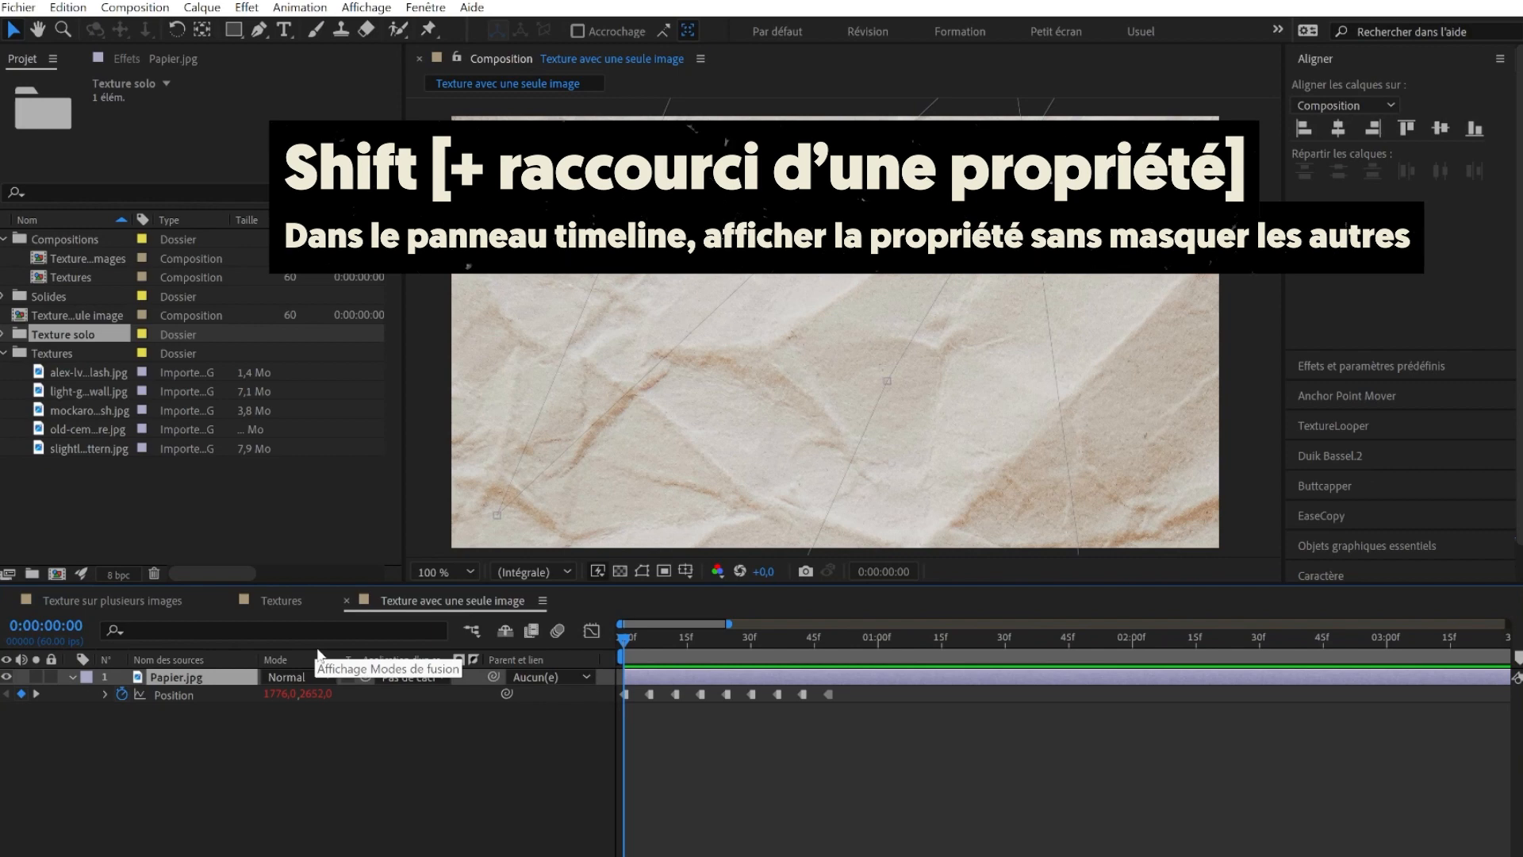
key(shift+r)
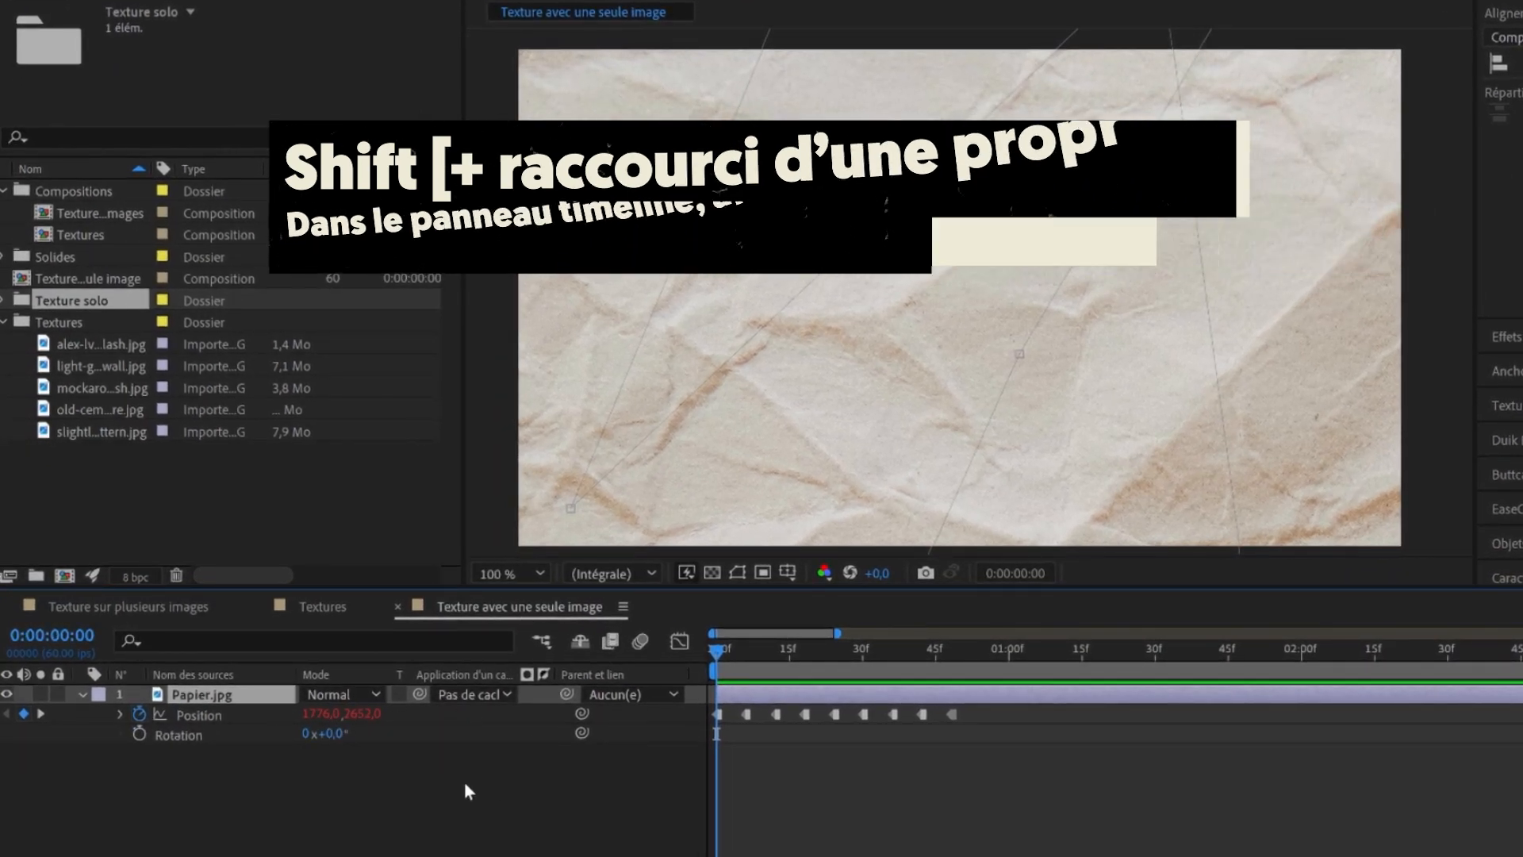
key(comma)
key(comma)
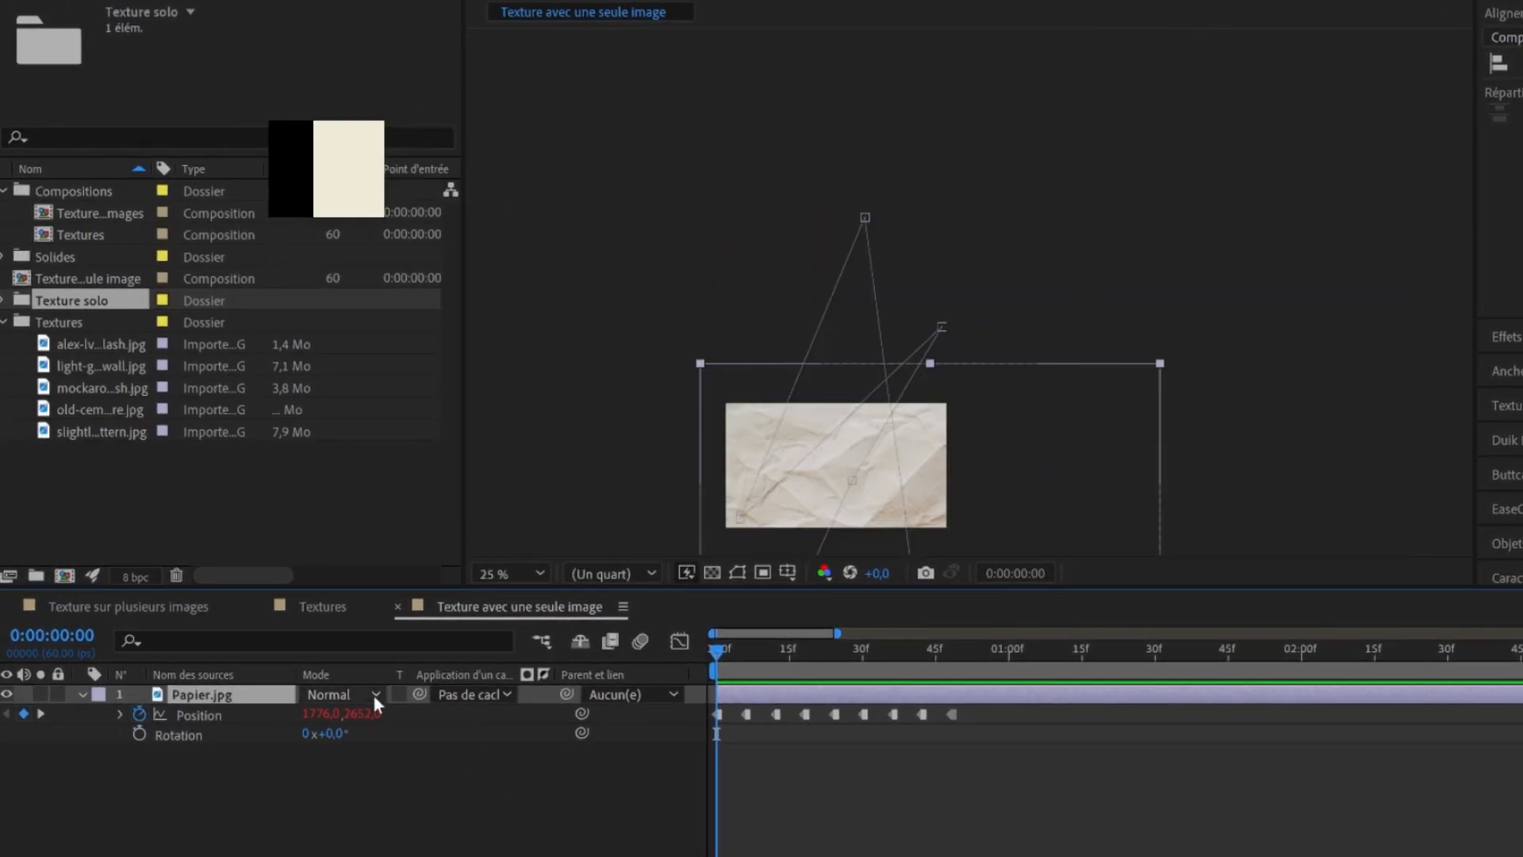
click(327, 733)
text(-15)
key(Return)
key(alt+shift+r)
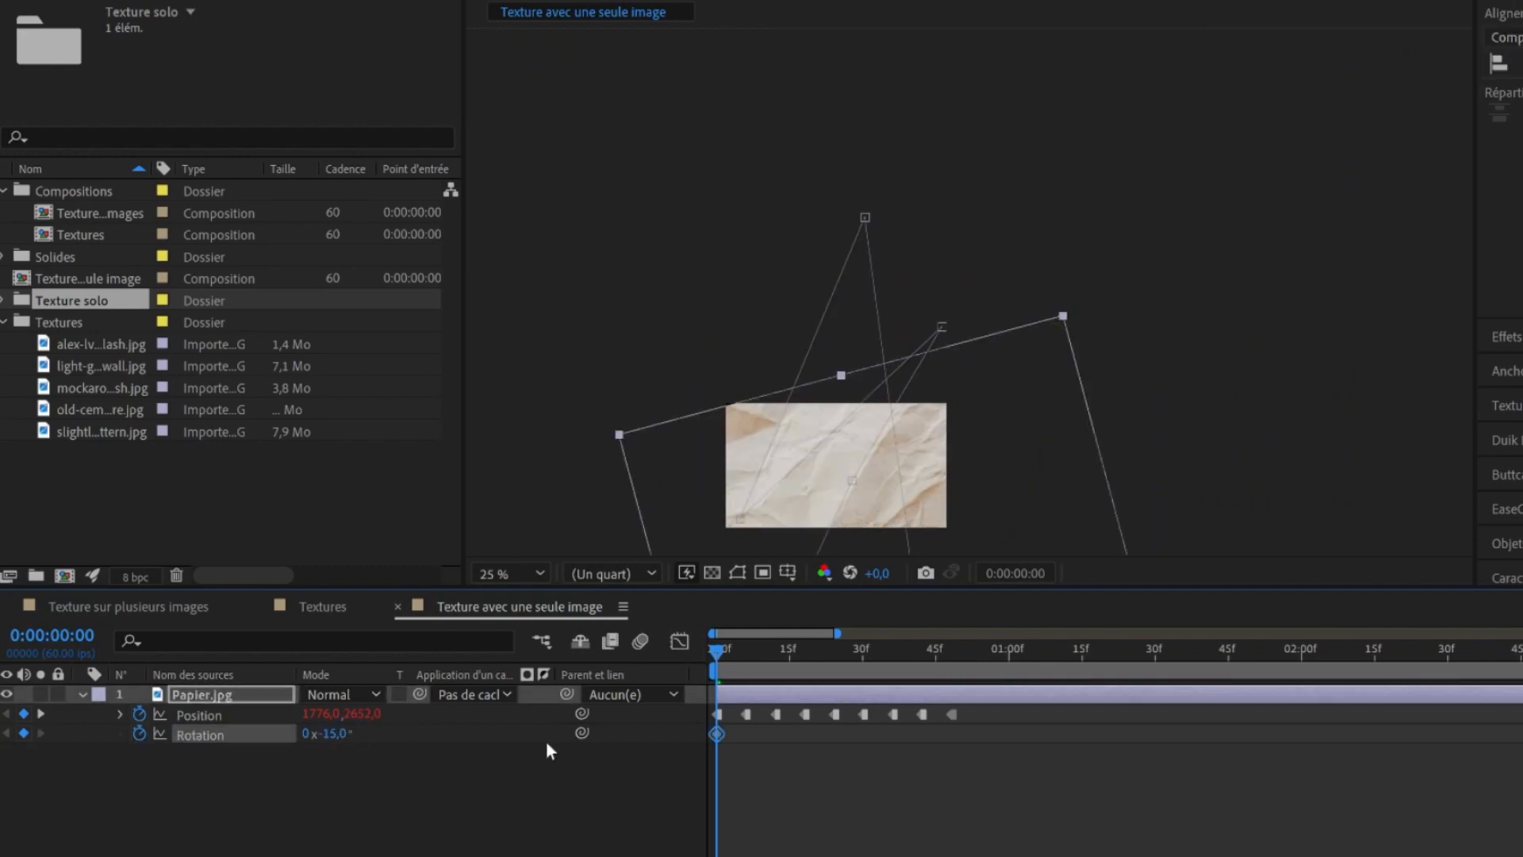
drag(990, 492, 981, 484)
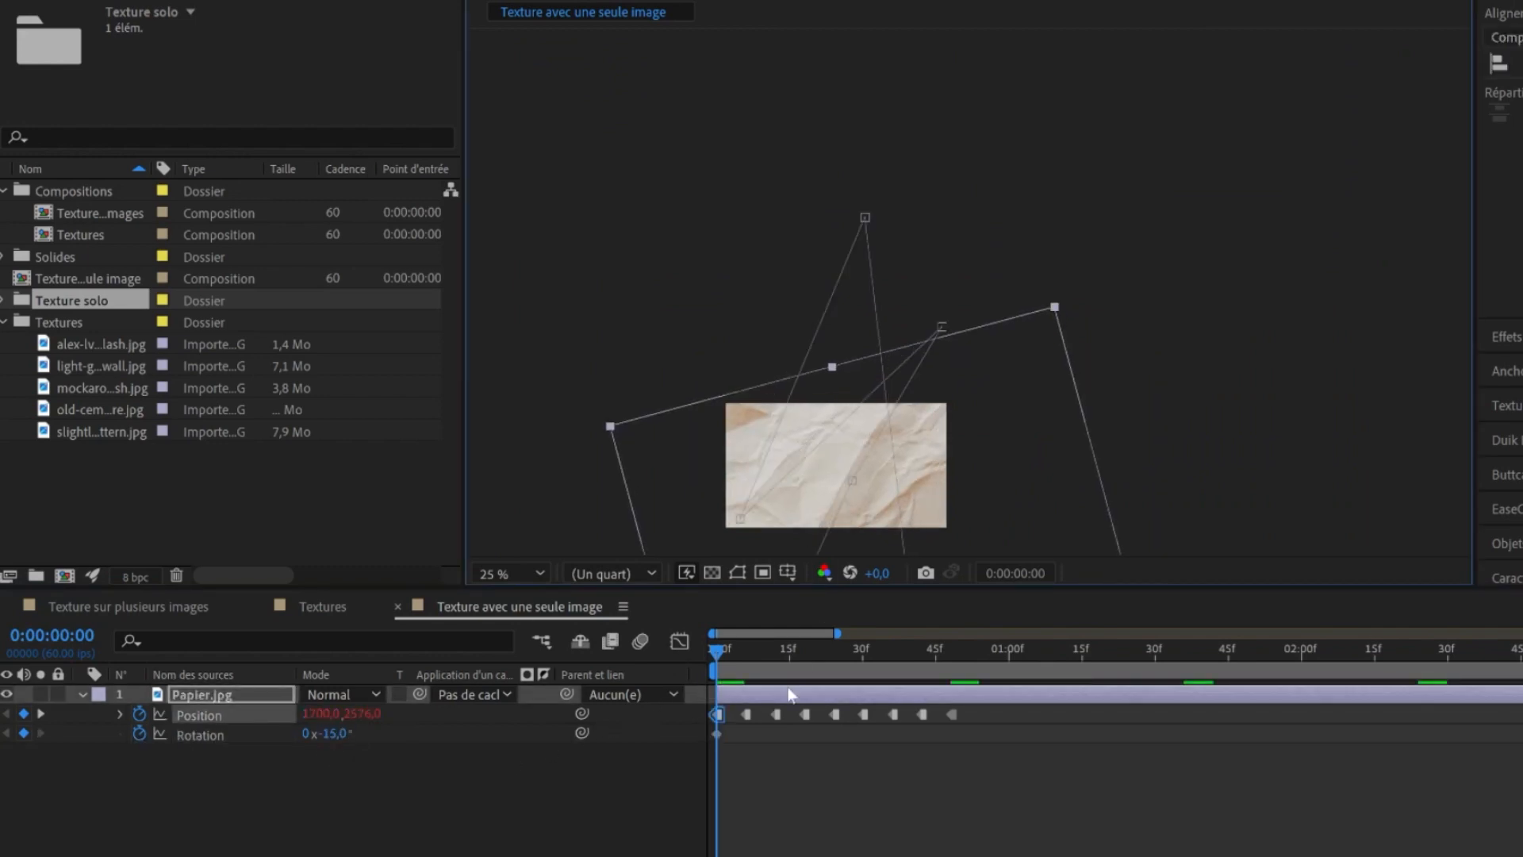
Step: Add Rotation keyframes every six frames from frame 6 to 24, using 12° at frame 6, 35° and 187° at frame 24
click(745, 650)
click(332, 733)
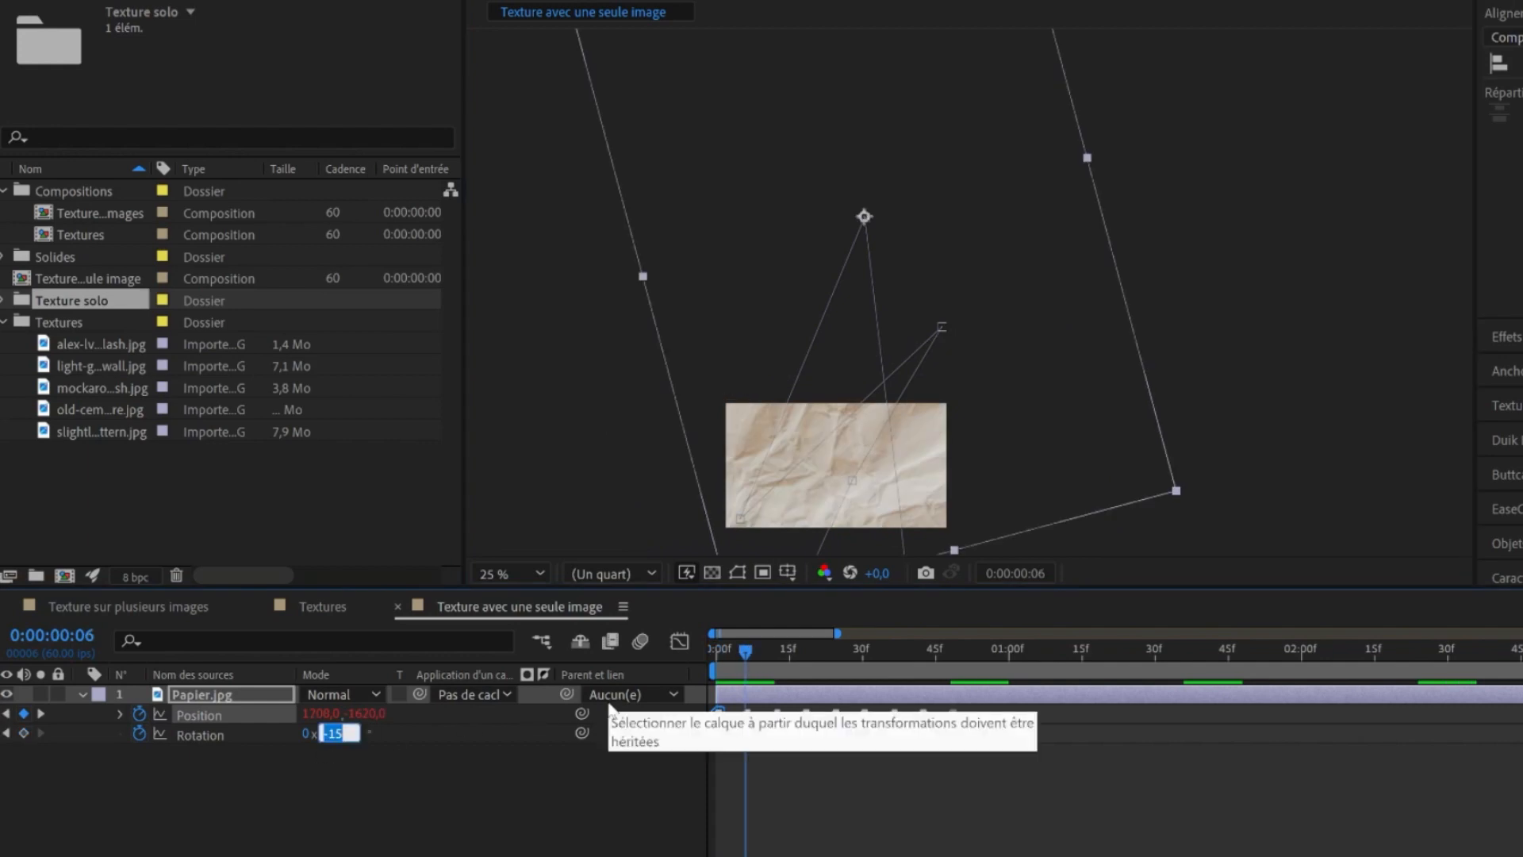
text(12)
key(Return)
text(kk35)
key(Return)
text(187)
key(Return)
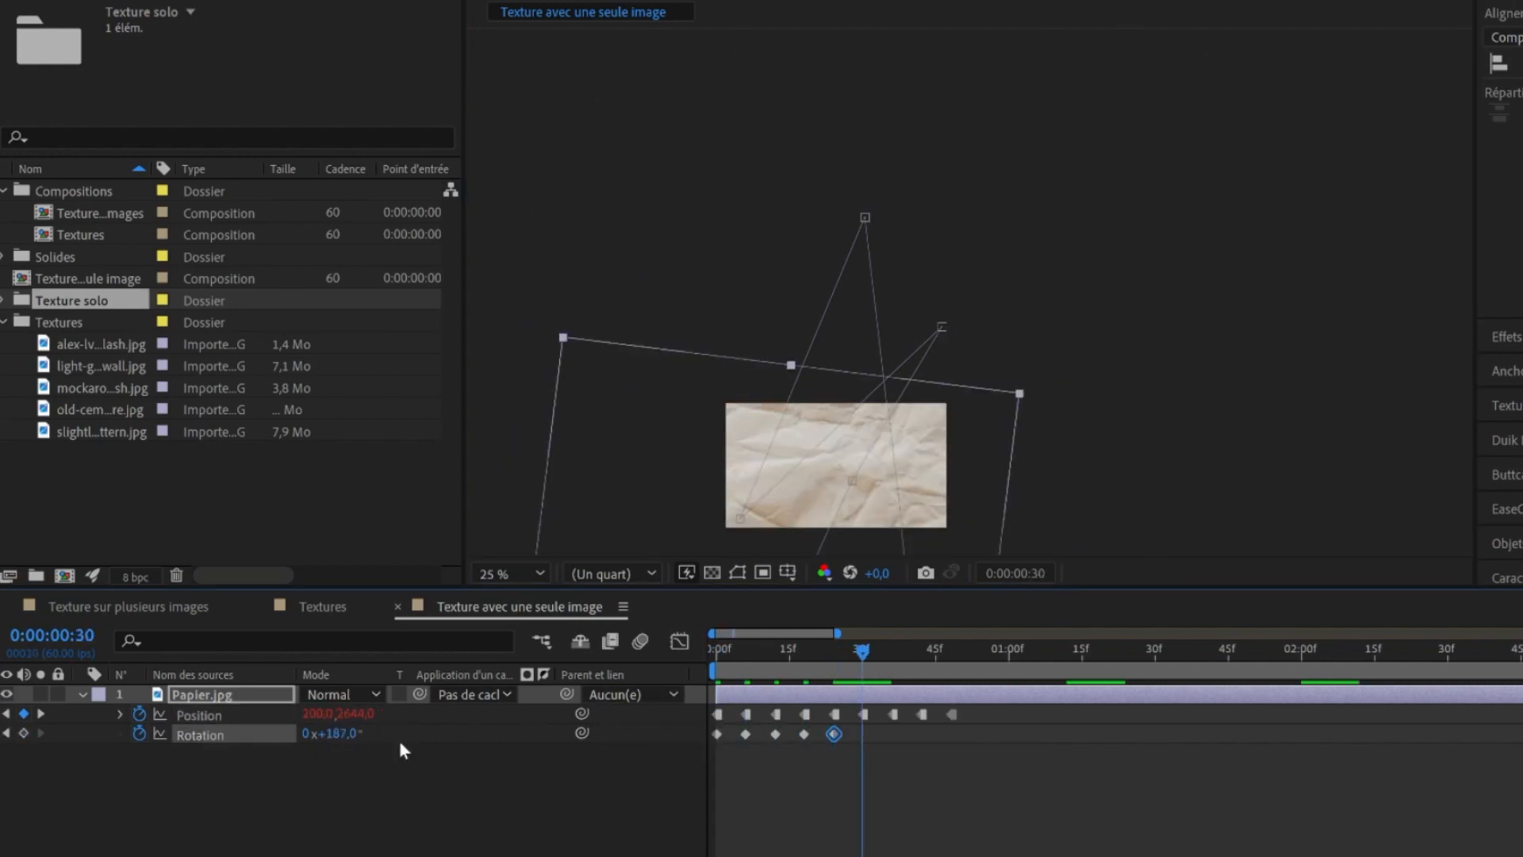
Step: Set Rotation to 199°, 196° and 212° at frames 30, 36 and 42, and duplicate the first Rotation keyframe at frame 48
click(337, 734)
text(199)
click(863, 715)
click(337, 734)
text(196)
click(337, 734)
text(212)
click(921, 715)
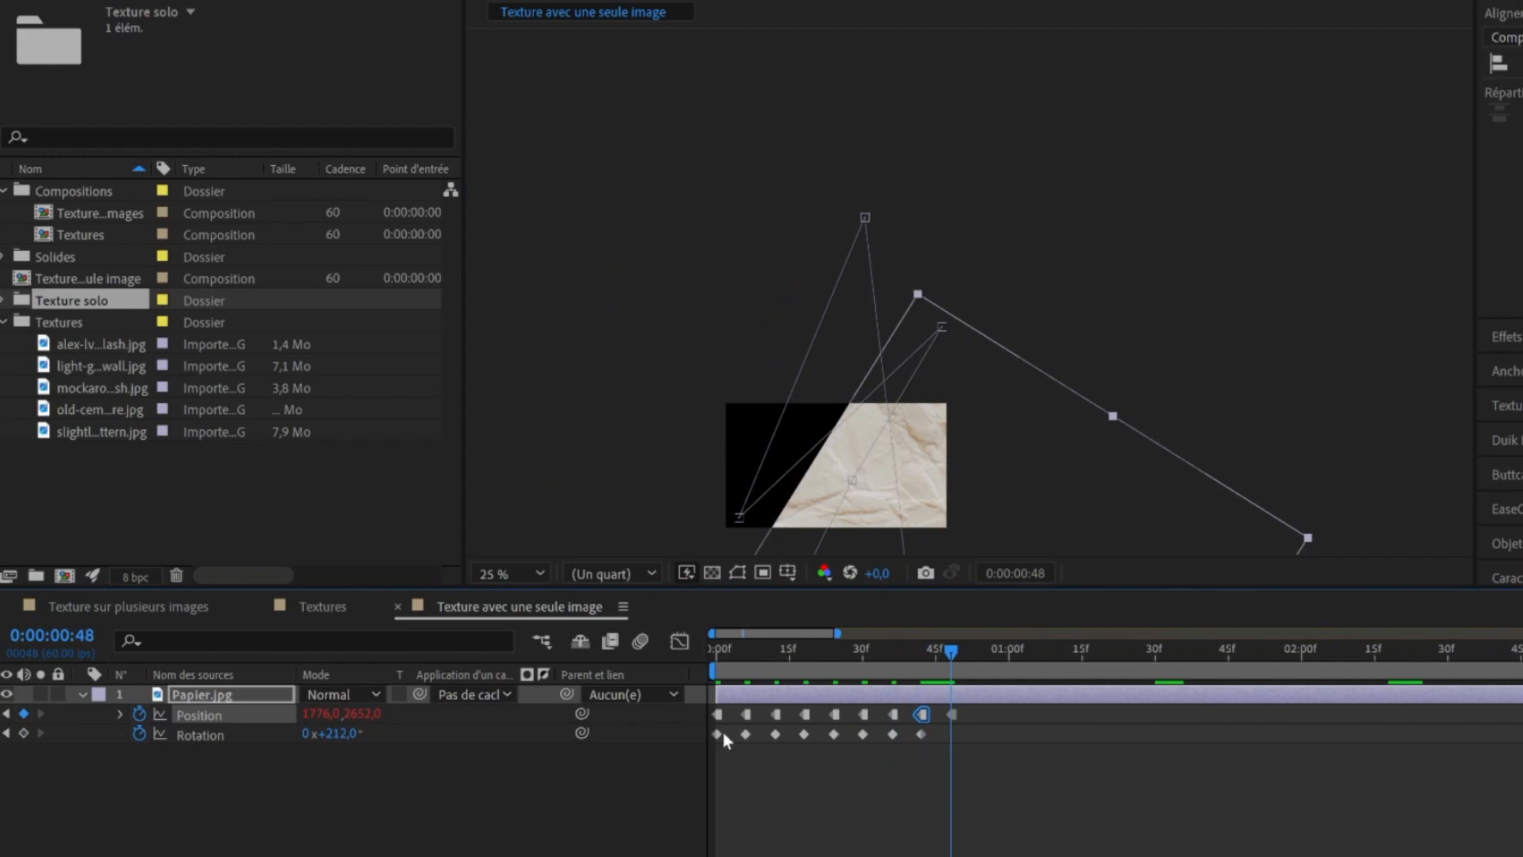
click(719, 732)
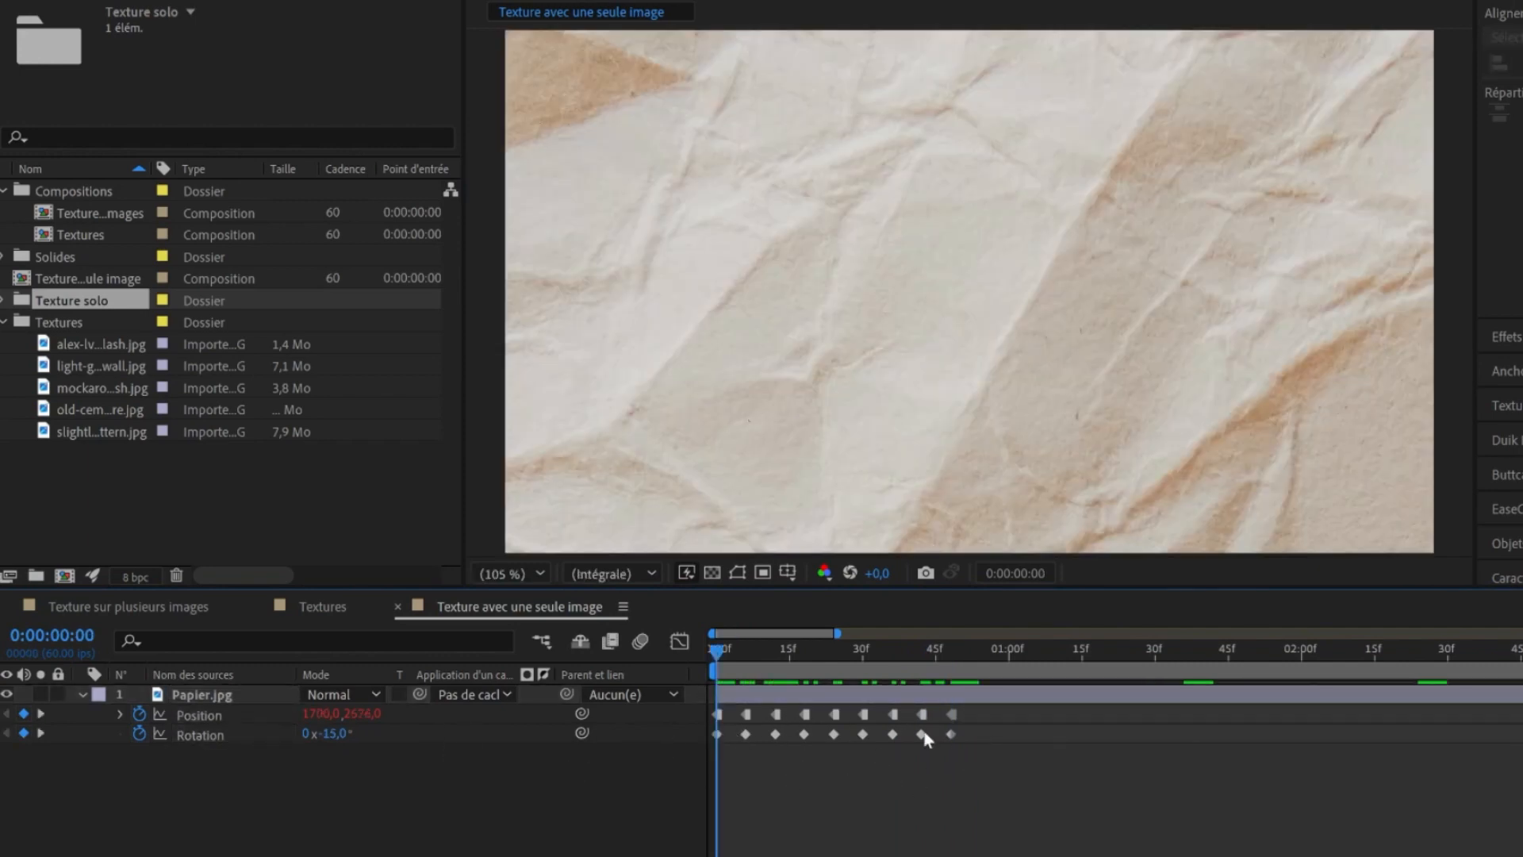
Step: Convert all of Papier.jpg's Rotation keyframes to hold keyframes
drag(1044, 797, 664, 720)
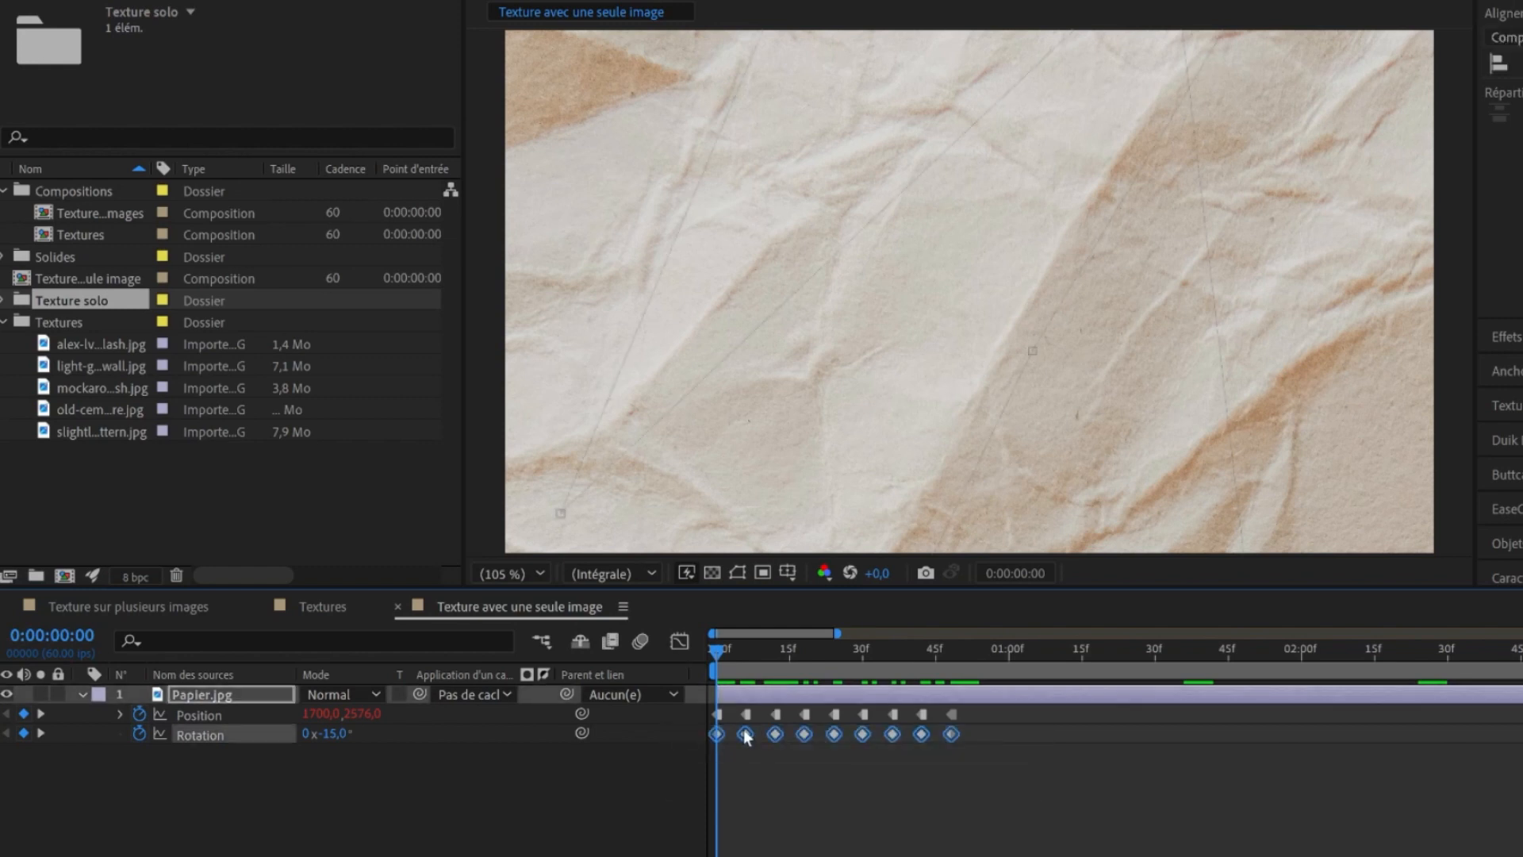
right_click(745, 733)
click(859, 612)
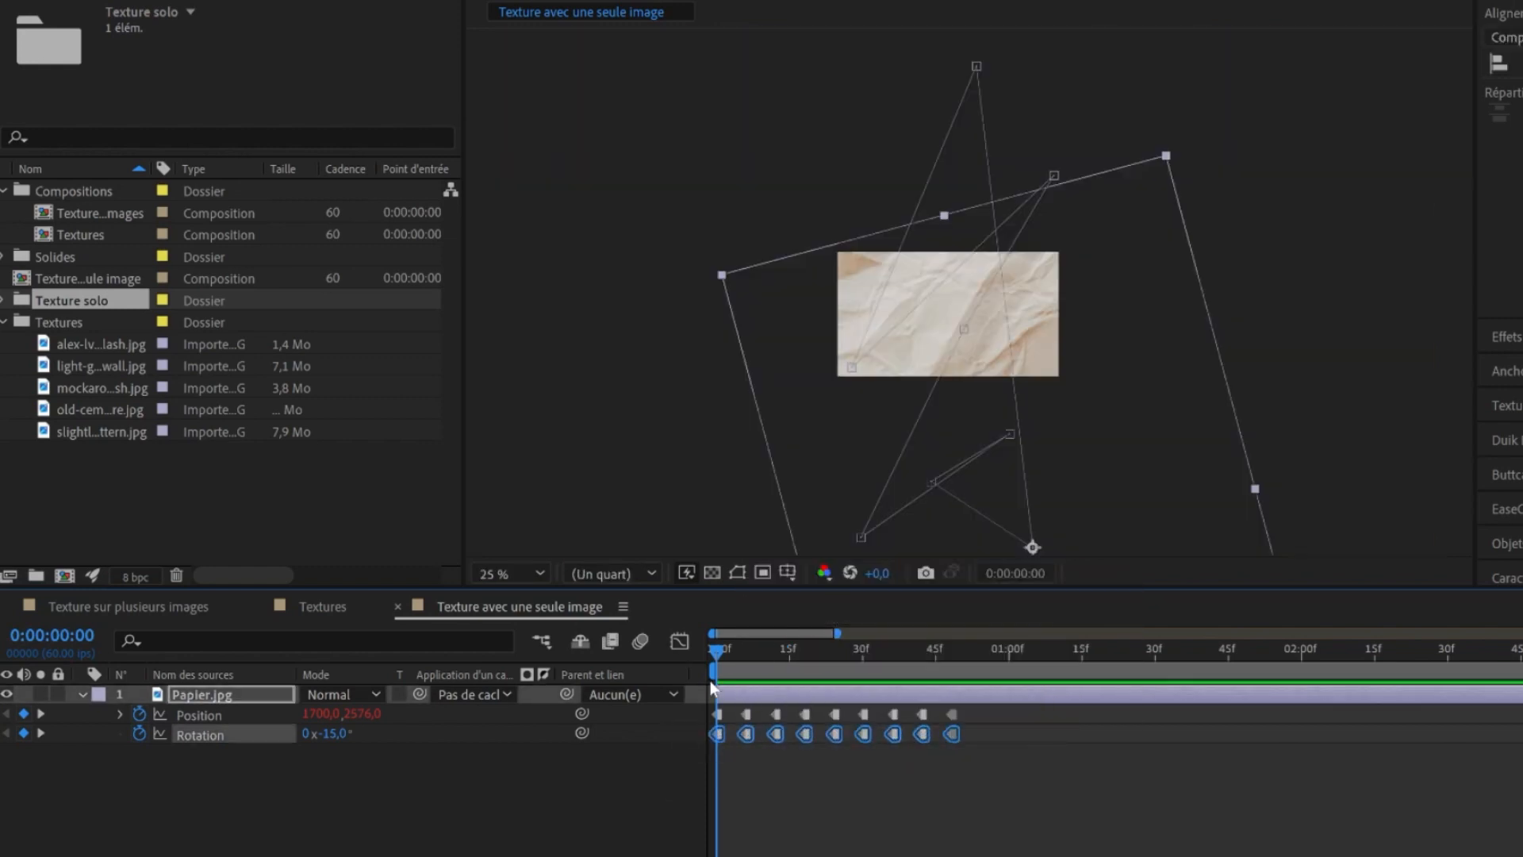
Step: Try moving Papier.jpg to about -60, 2084 at frame 45 and undo the move
drag(716, 648, 935, 673)
drag(1183, 412, 1083, 424)
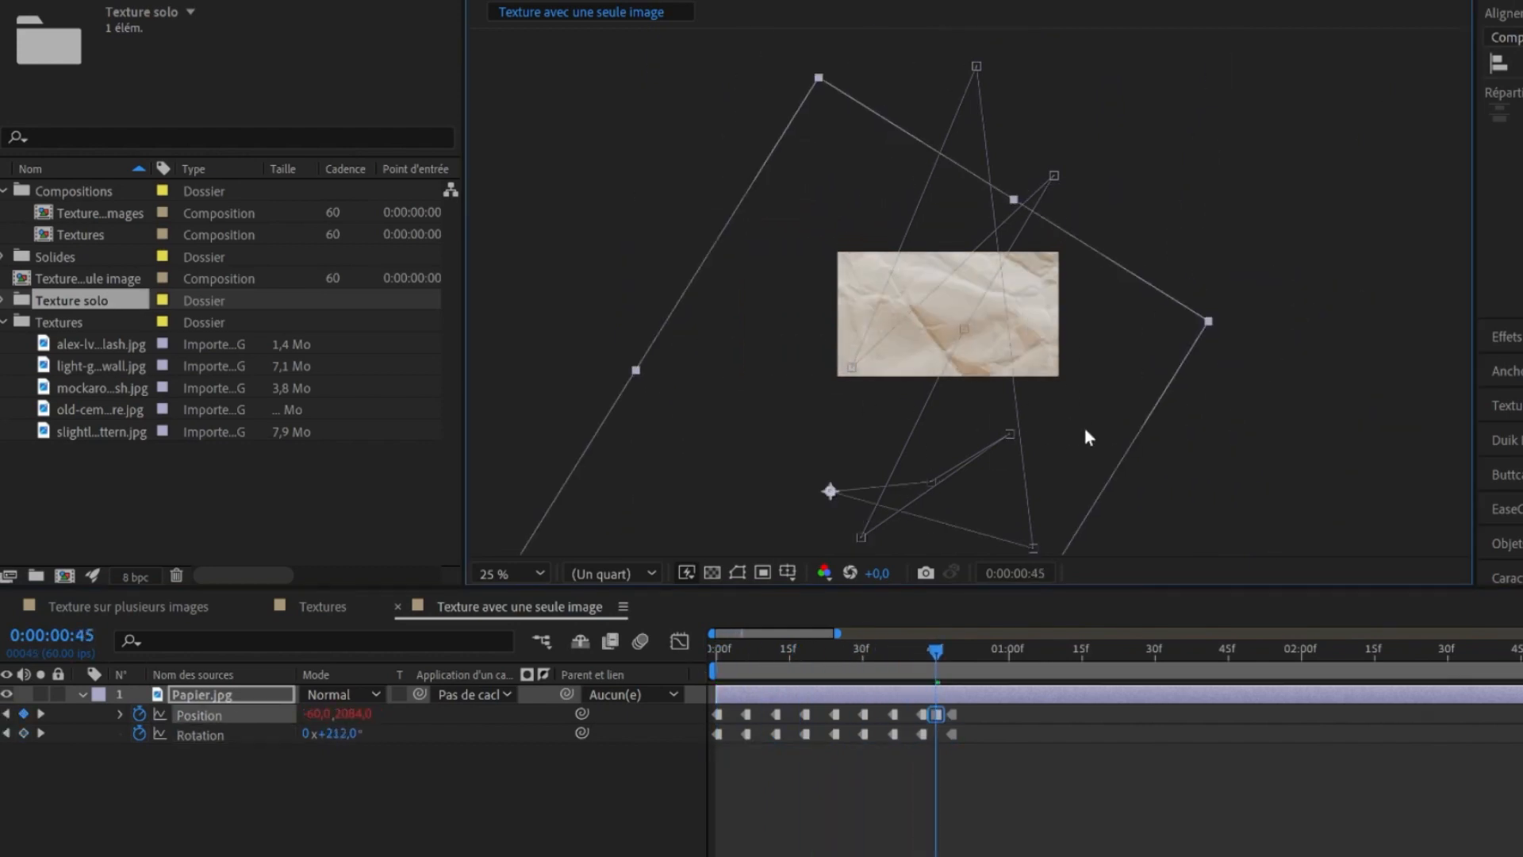
key(ctrl+z)
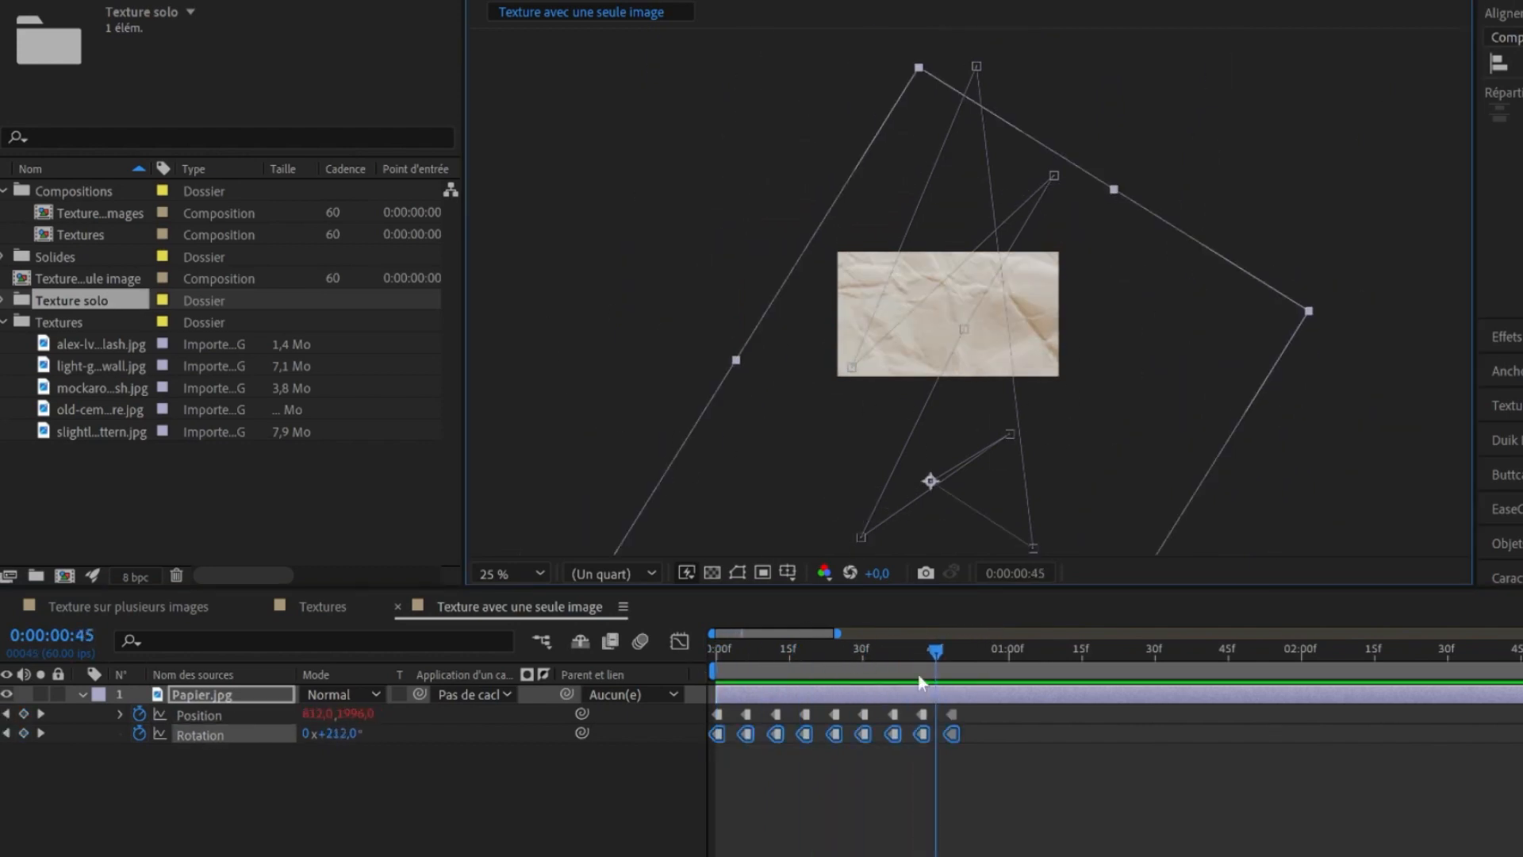
Step: Return to the first frame and add the same loopOut(); expression to Papier.jpg's Rotation
drag(936, 652, 718, 652)
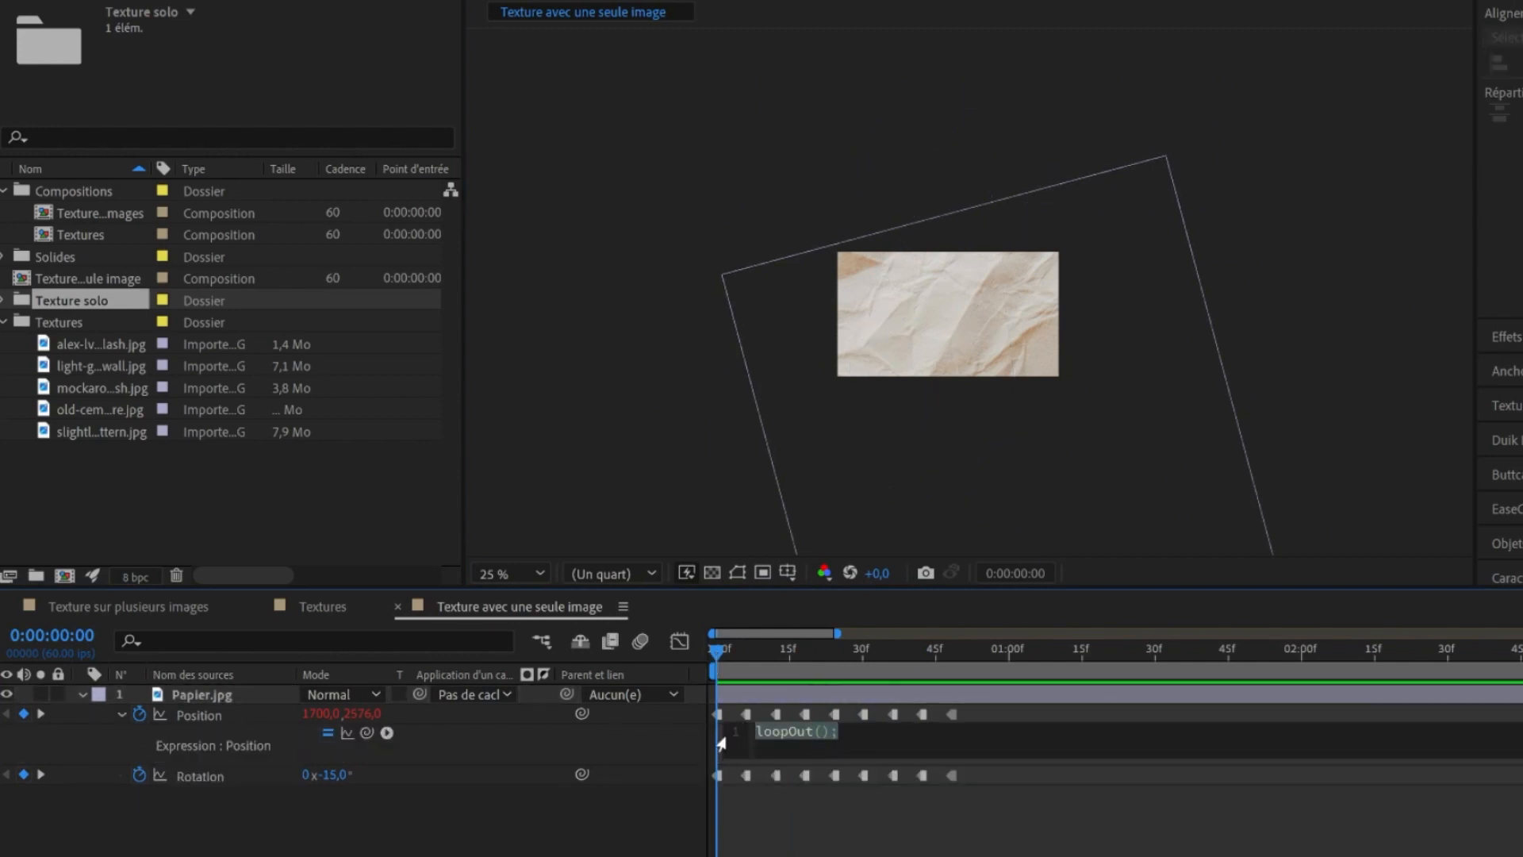
click(844, 828)
alt+click(140, 774)
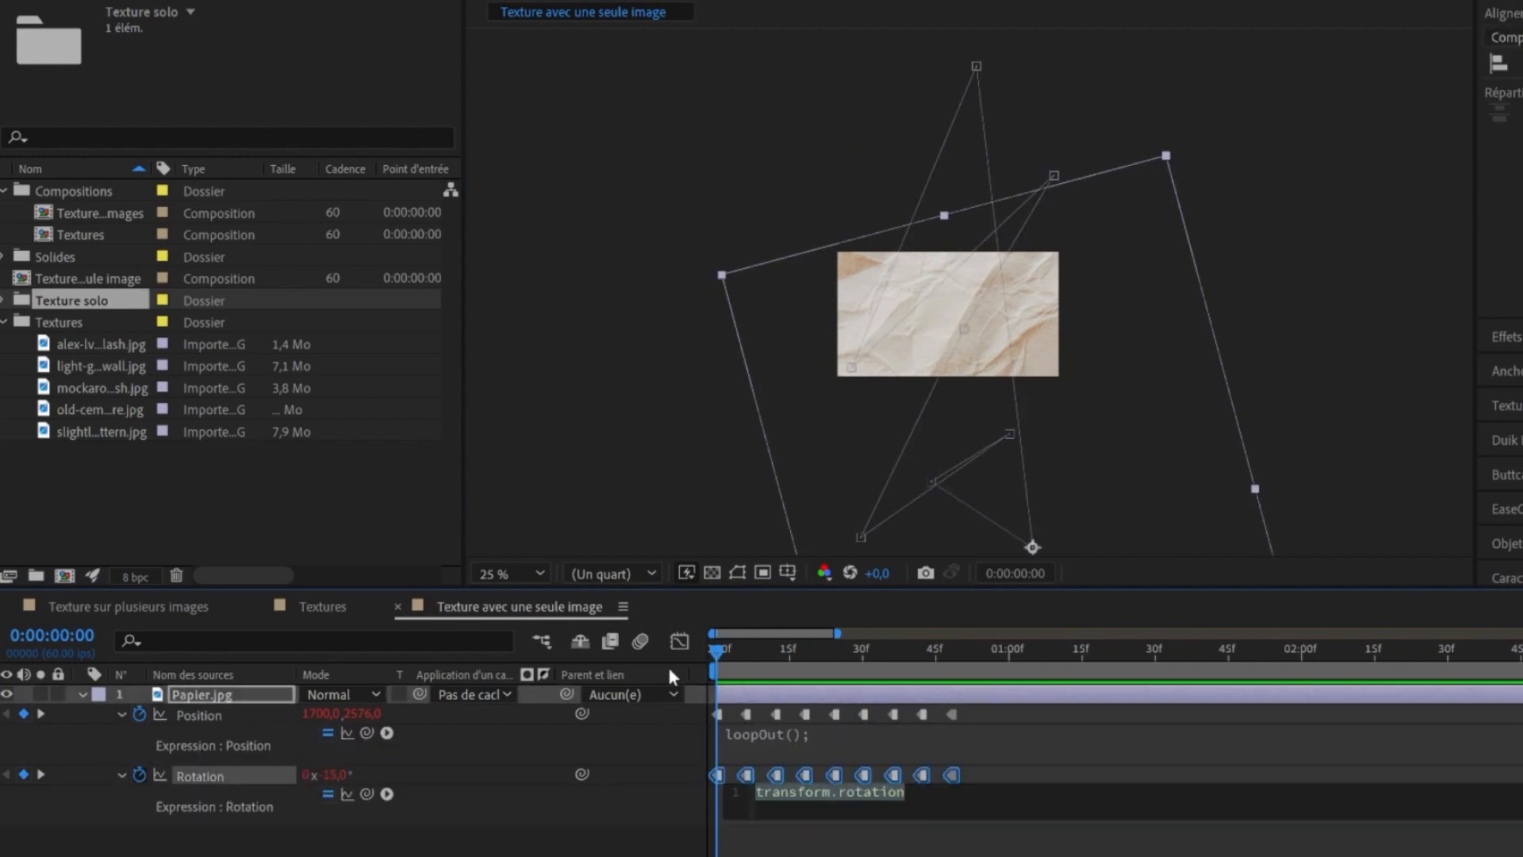
text(loopOut();)
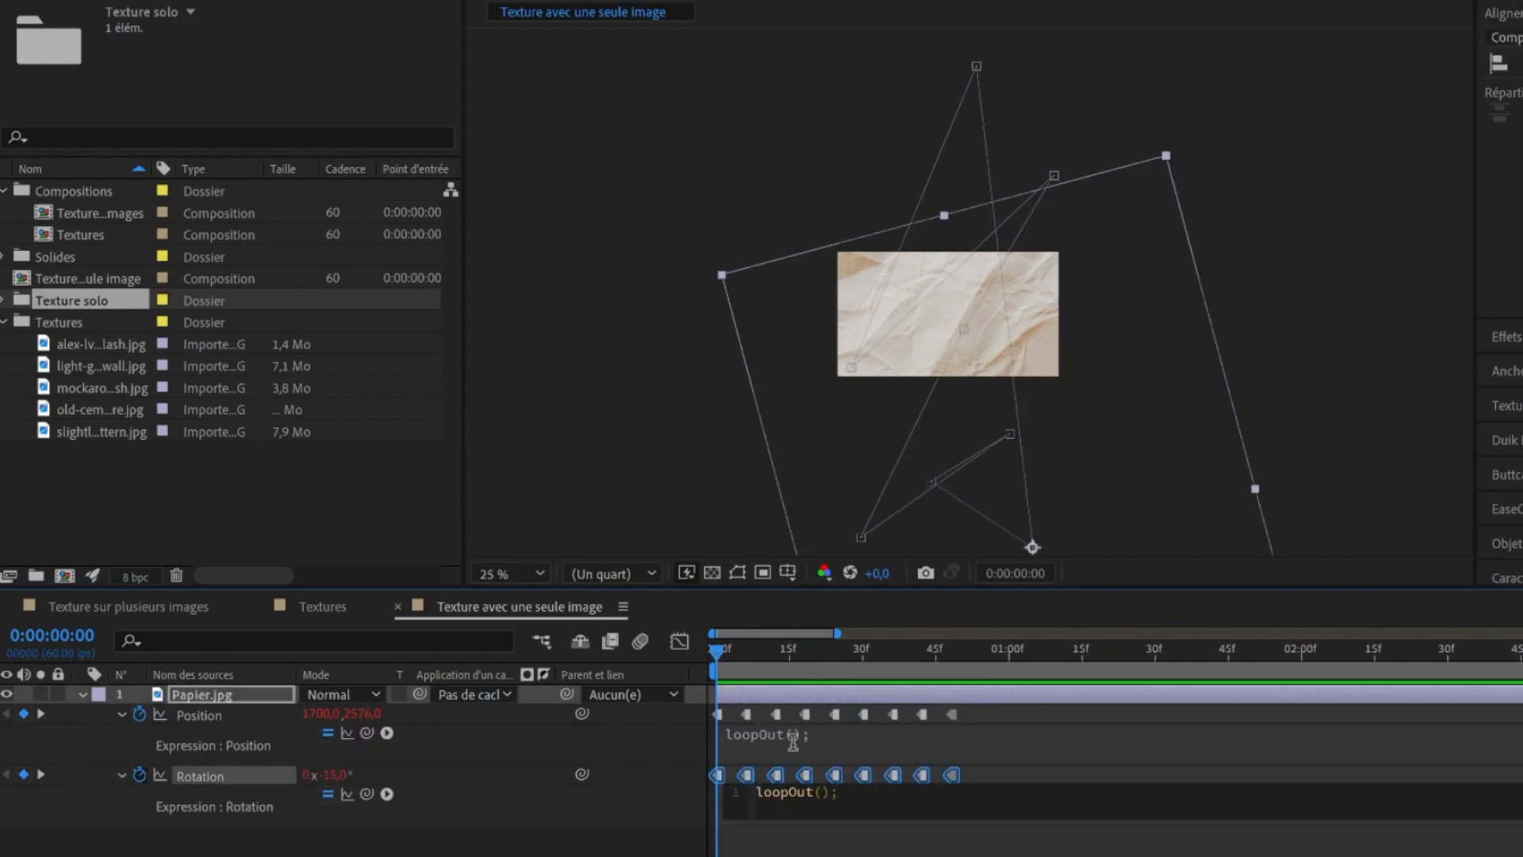
click(794, 809)
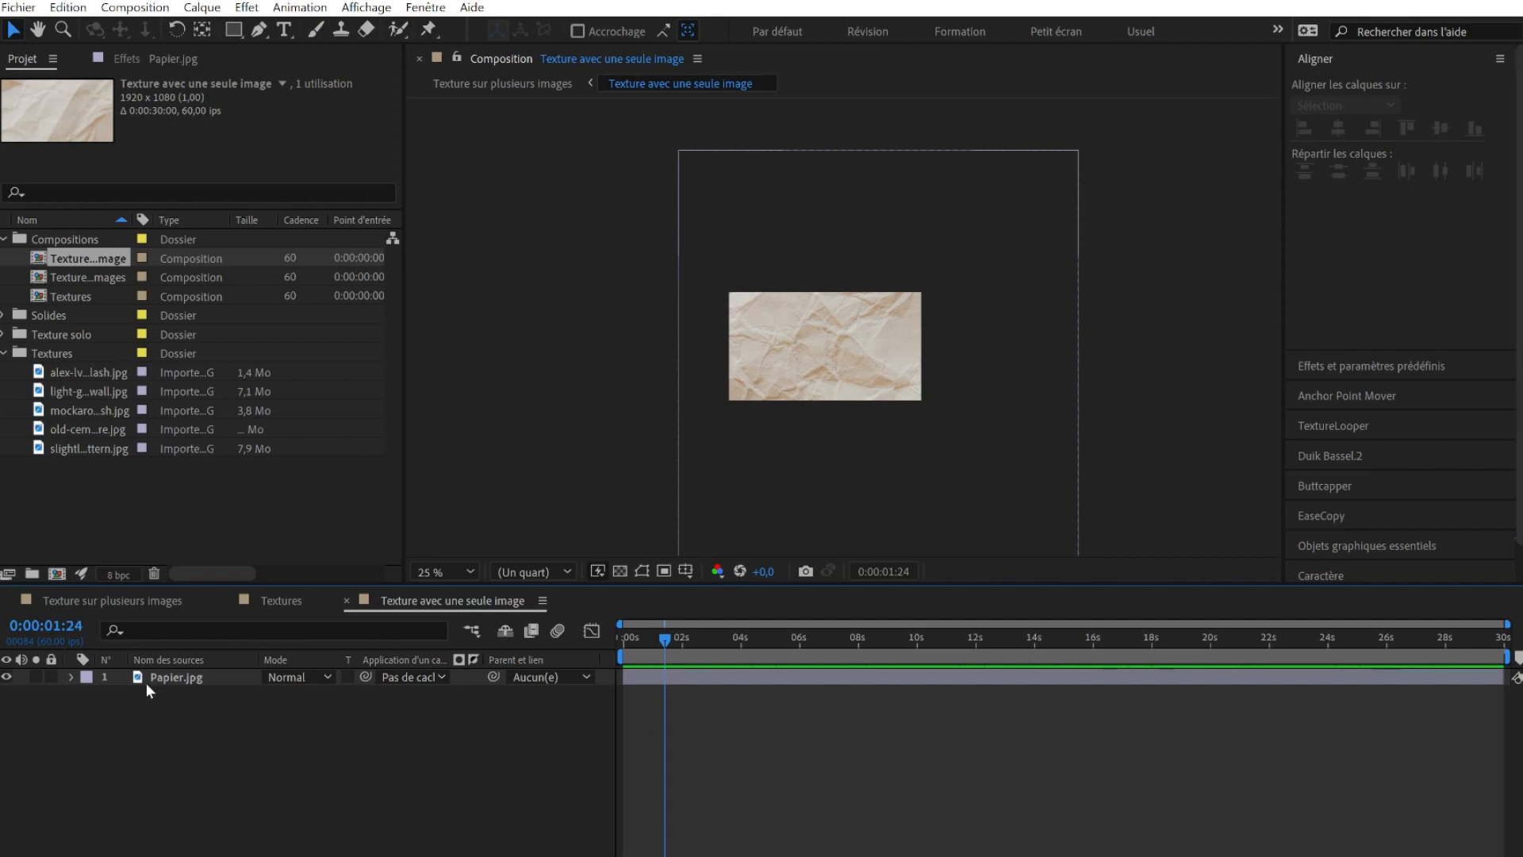
Step: Copy the Fond layer from Texture sur plusieurs images beneath Papier.jpg in Texture avec une seule image and set Papier.jpg's blend mode to Produit
click(126, 601)
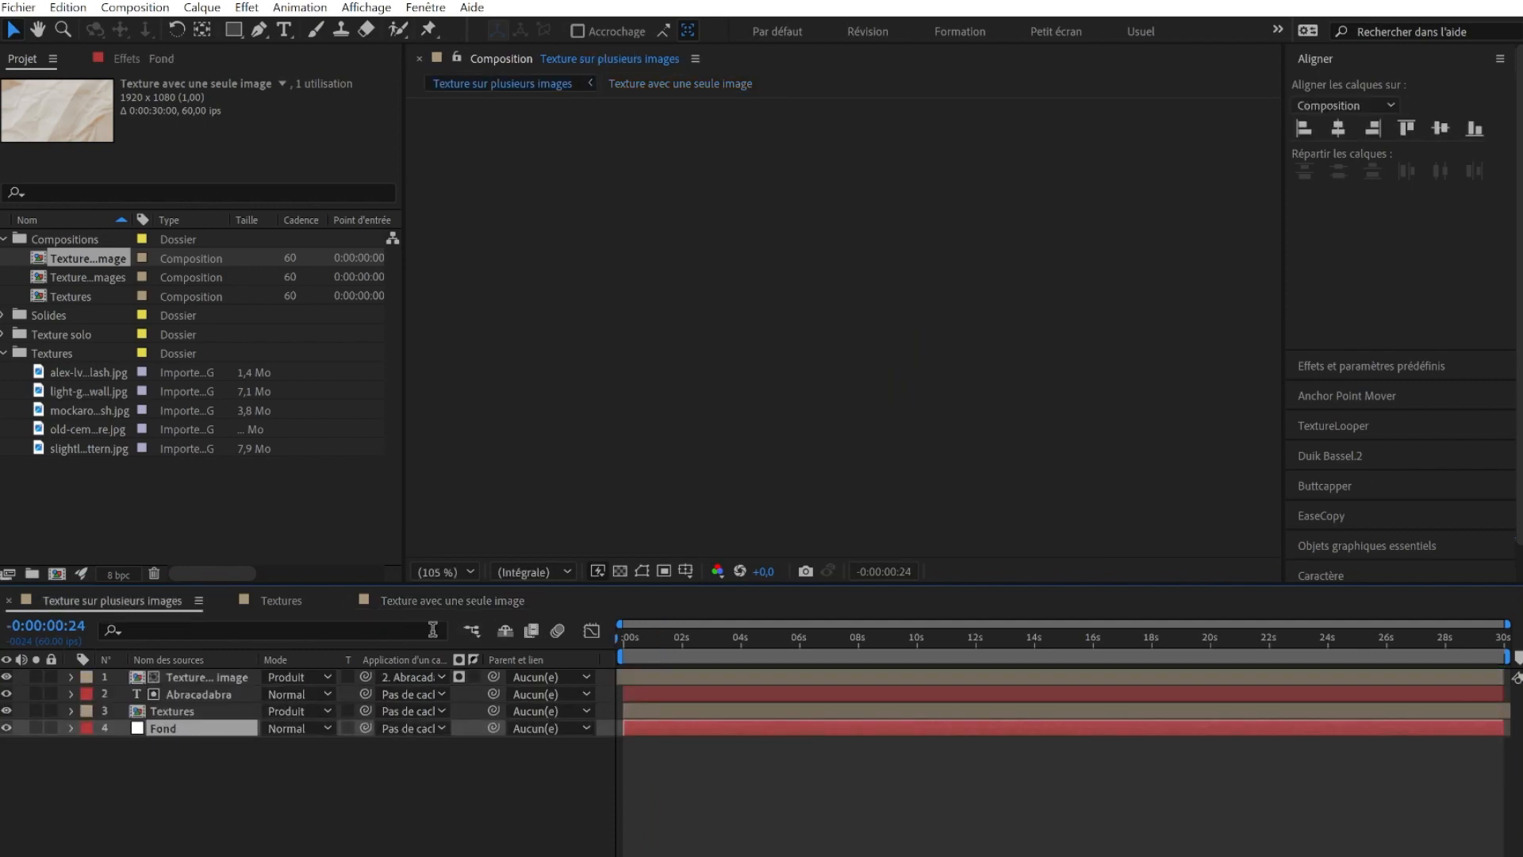
click(448, 601)
drag(208, 679, 183, 714)
click(297, 678)
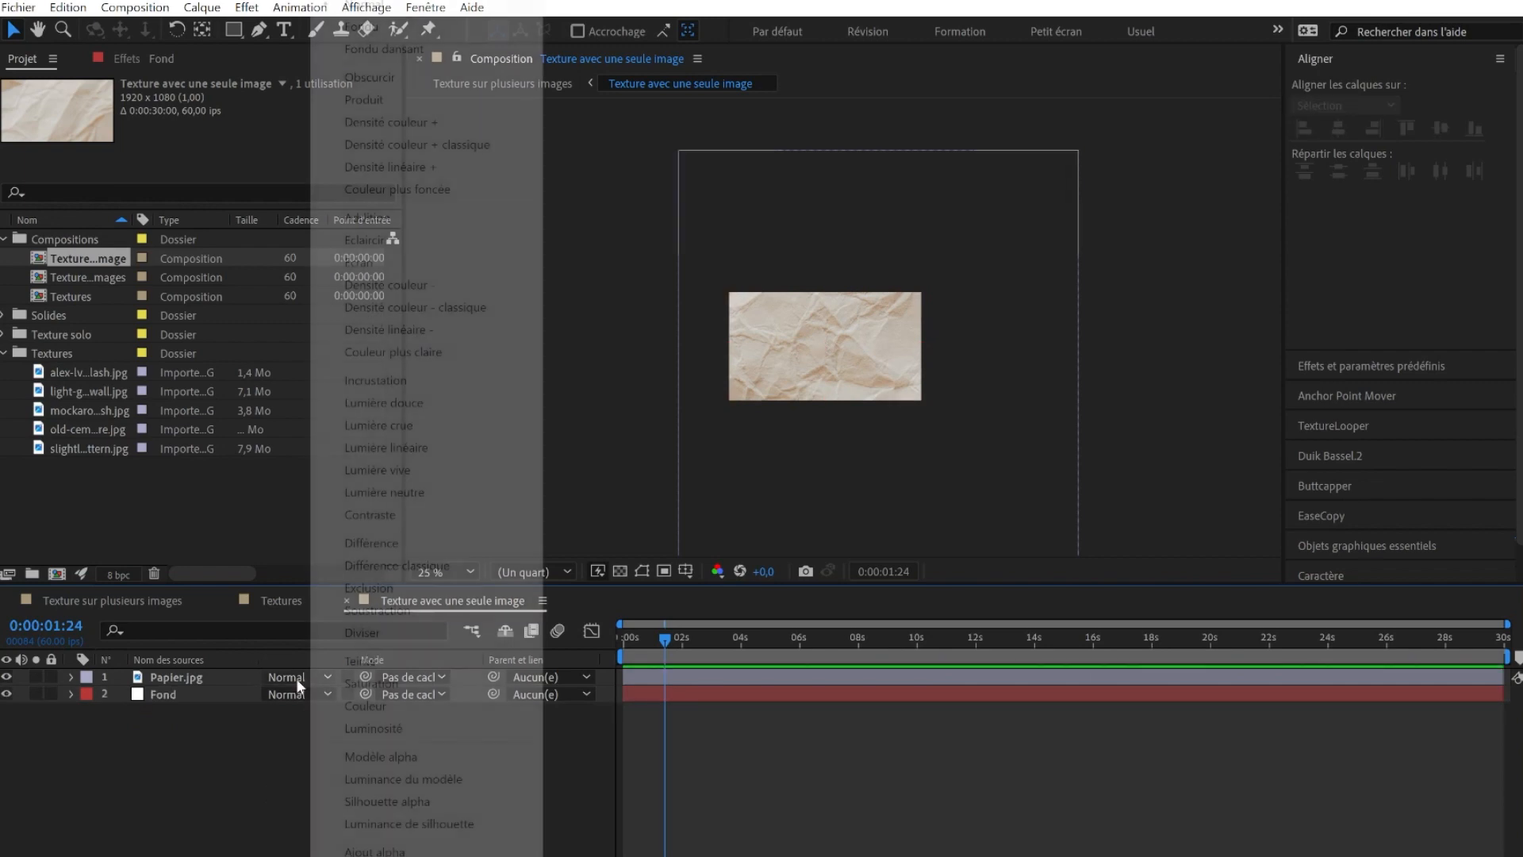
click(349, 99)
Step: Copy the Levels effect from the Textures layer to Papier.jpg, set its output black to 104 and preview the composition
click(649, 712)
key(space)
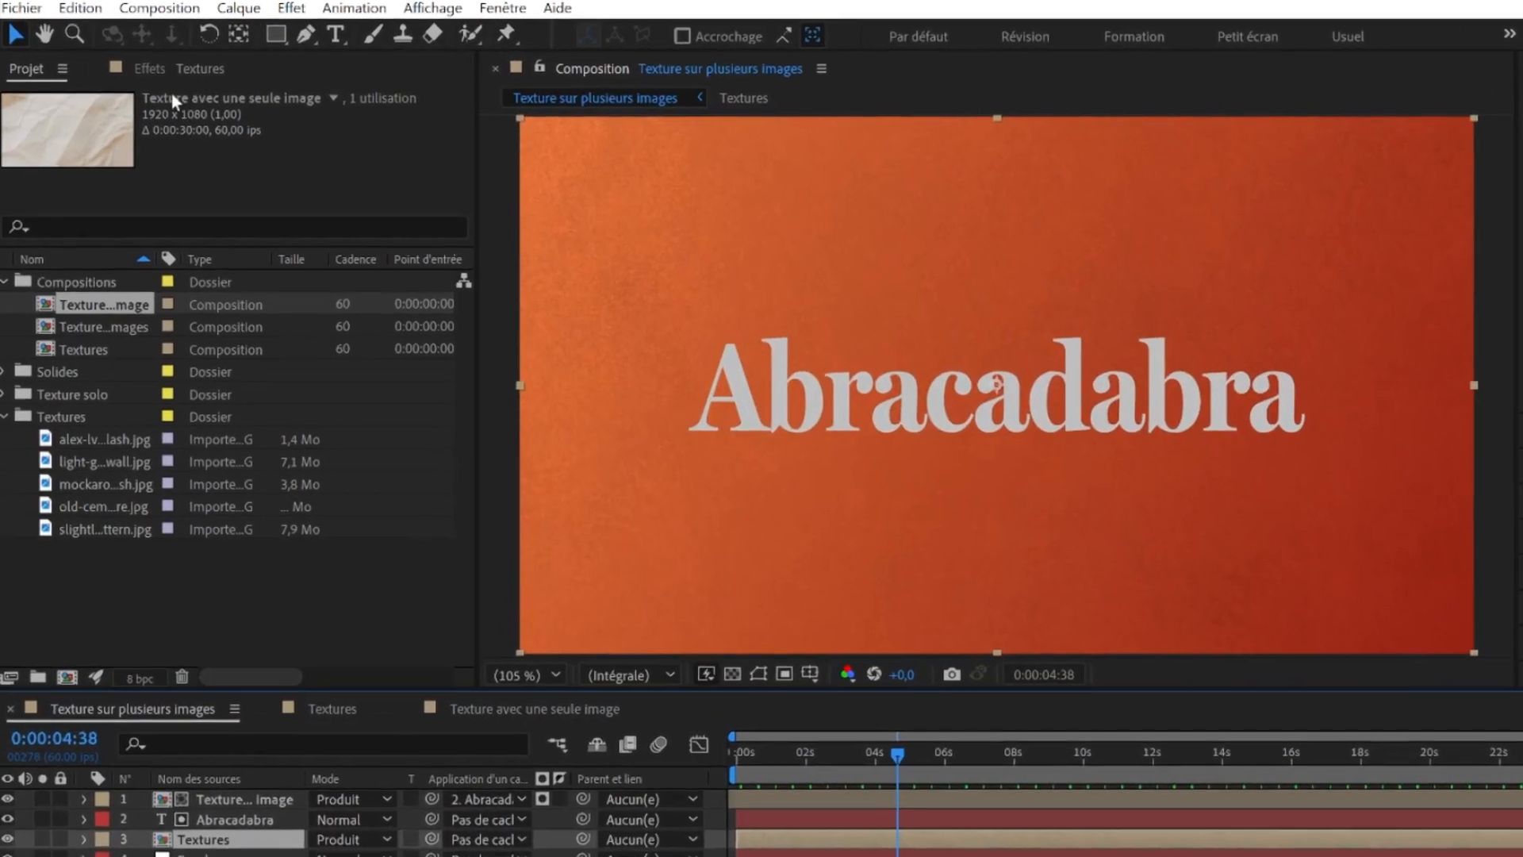
click(636, 718)
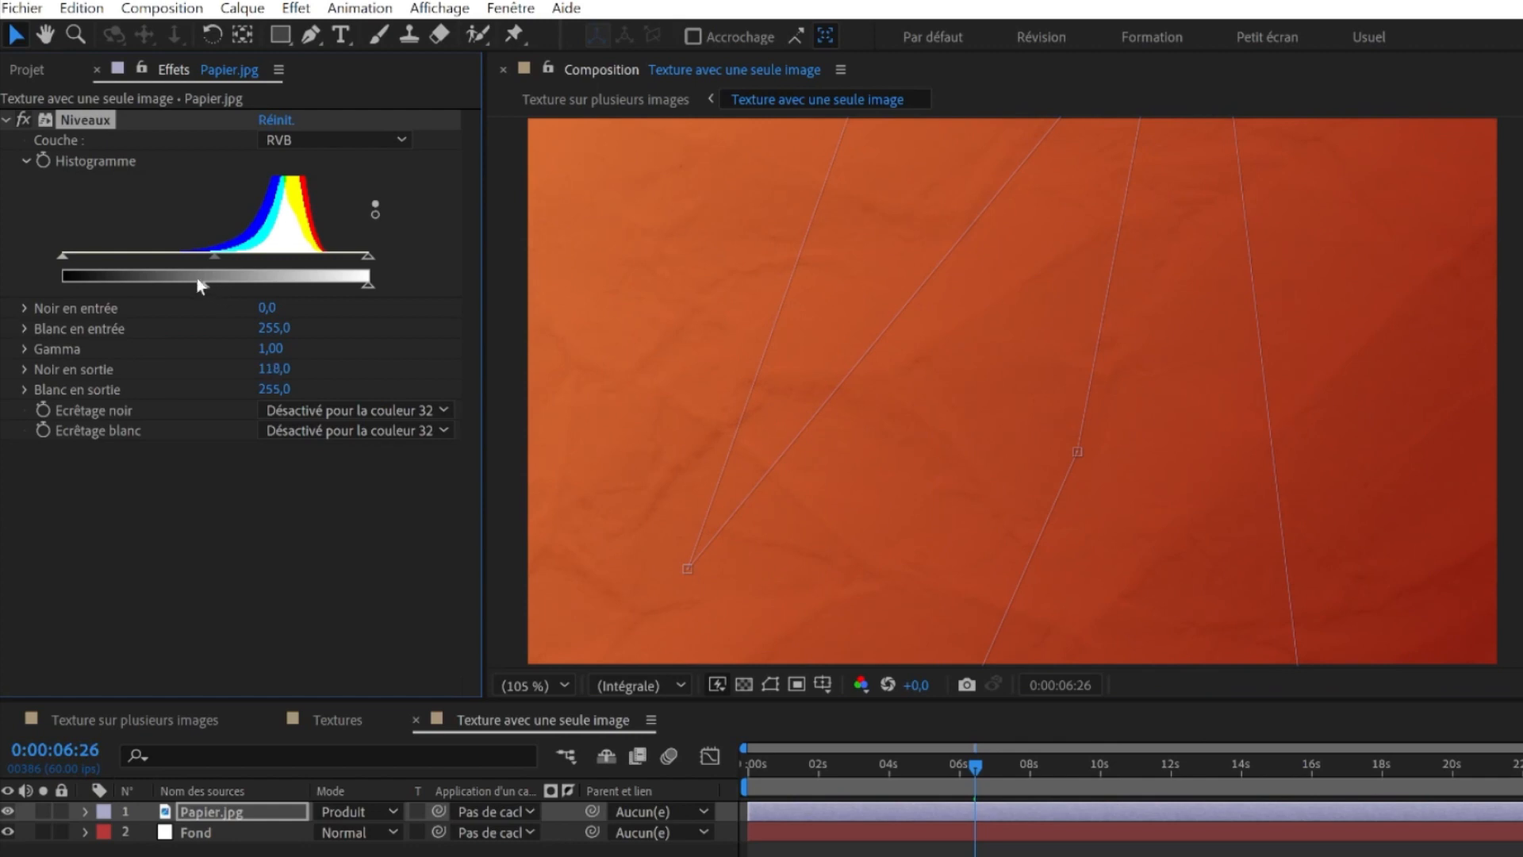
drag(183, 282, 187, 282)
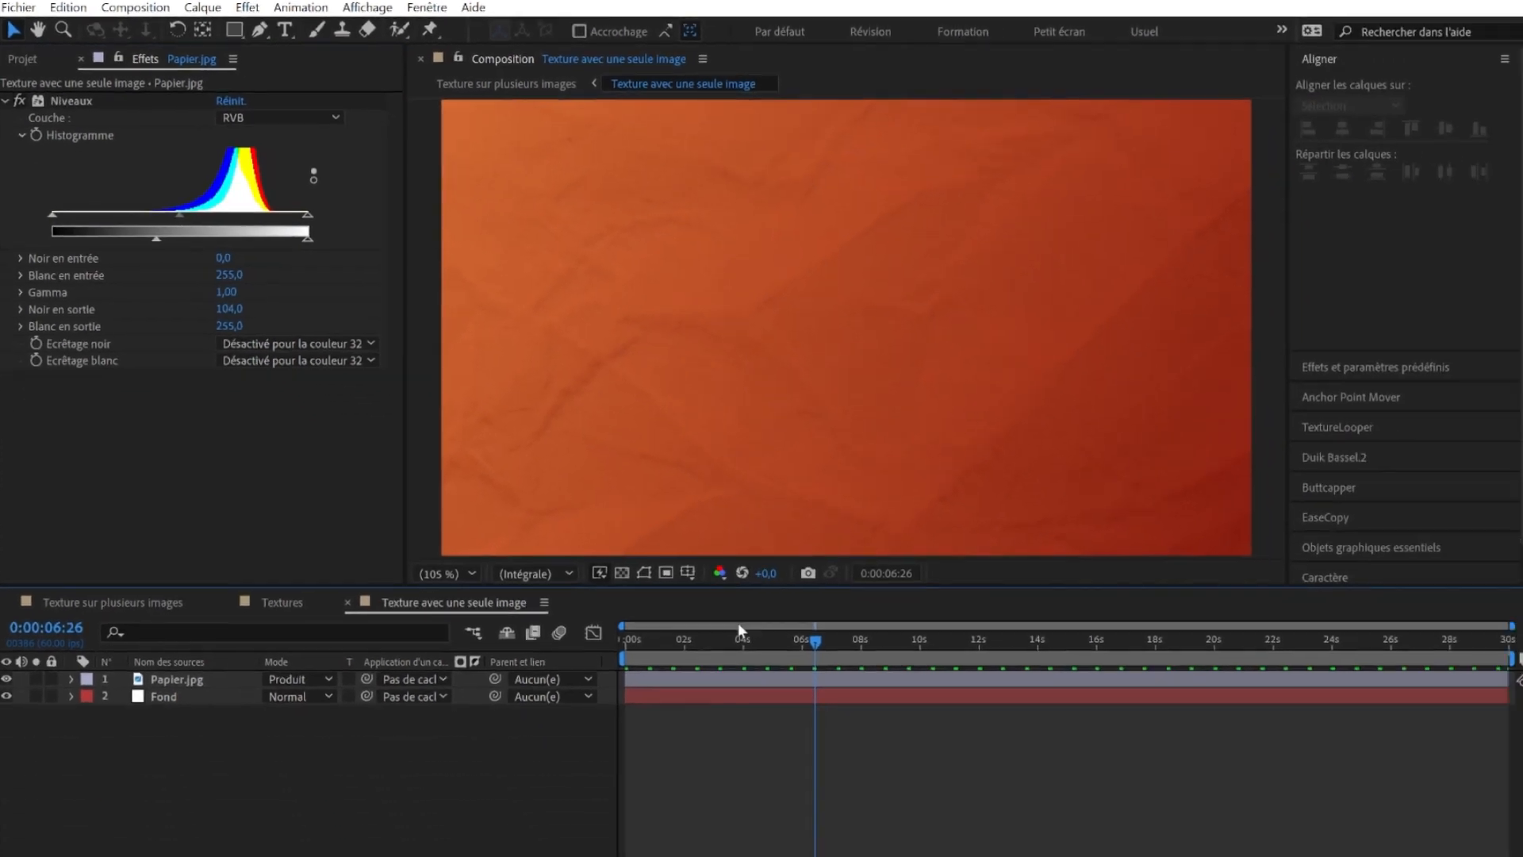
key(space)
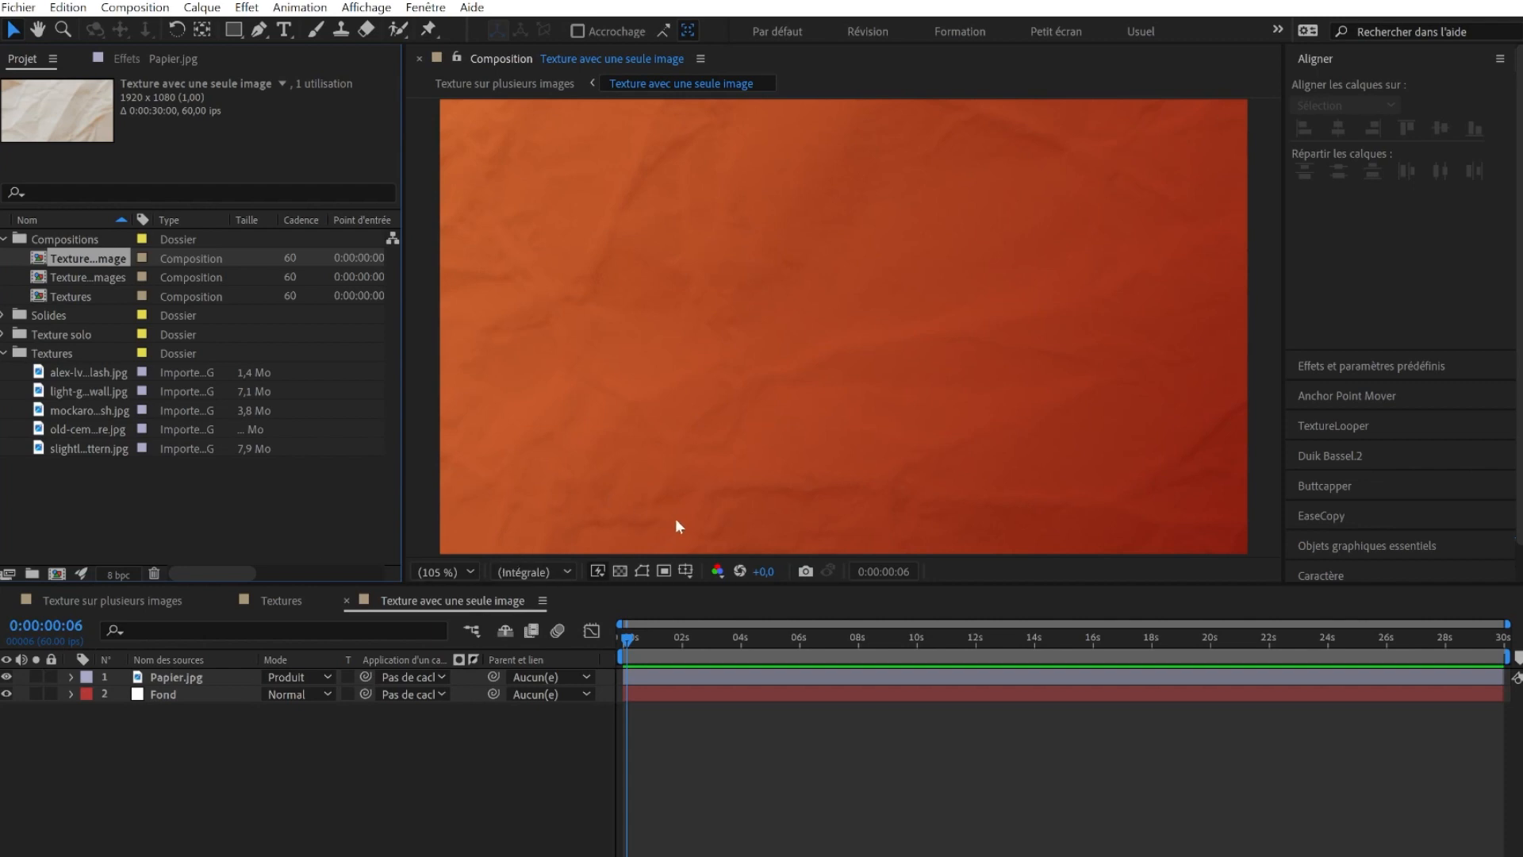
Step: Open the TextureLooper script's controls and browse the Textures folder's subfolders in File Explorer
drag(674, 635, 723, 627)
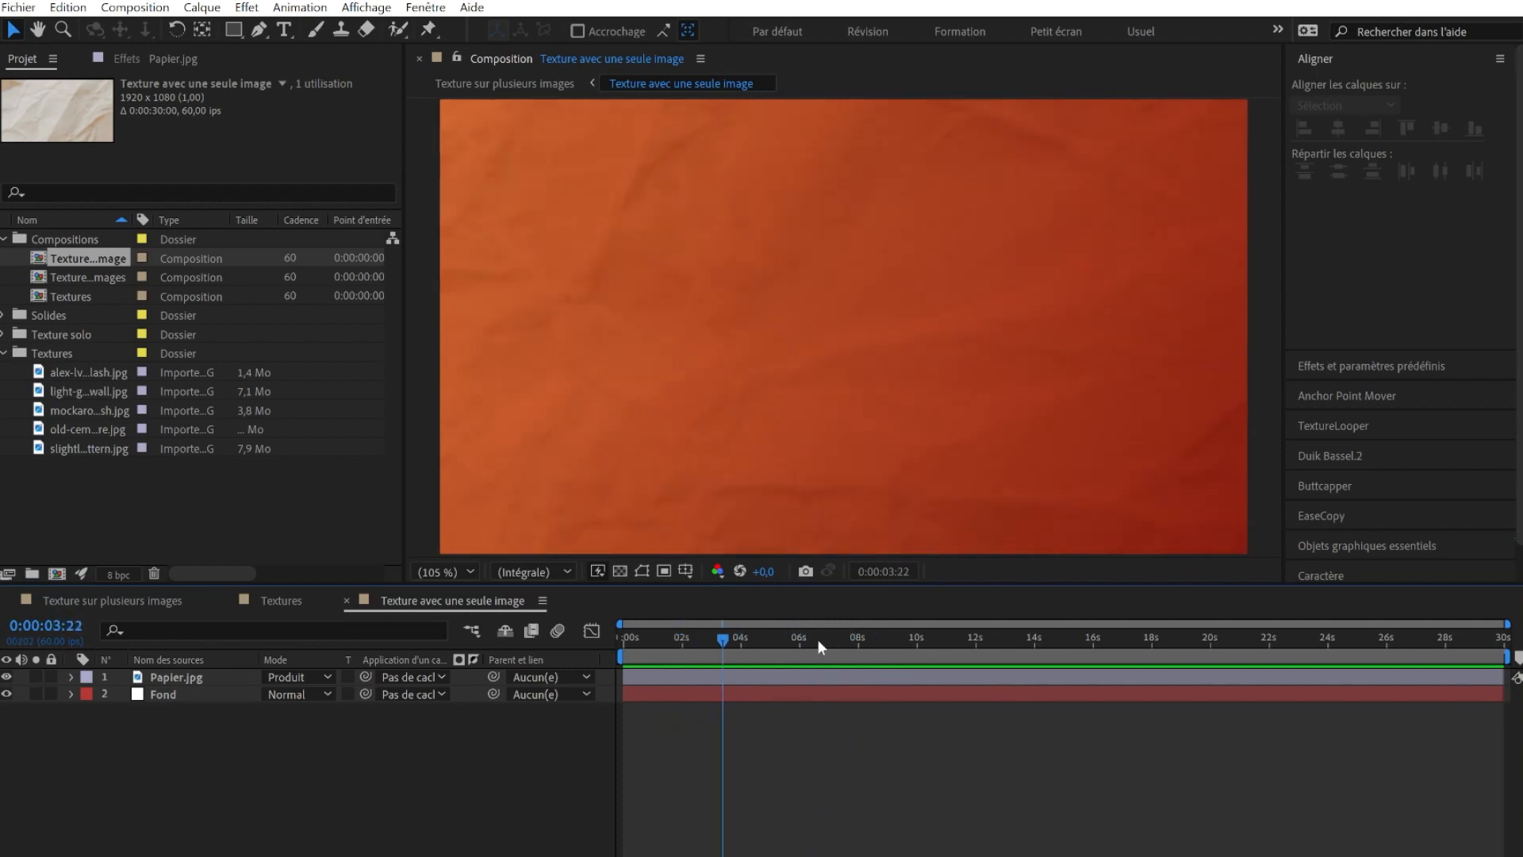
click(1341, 426)
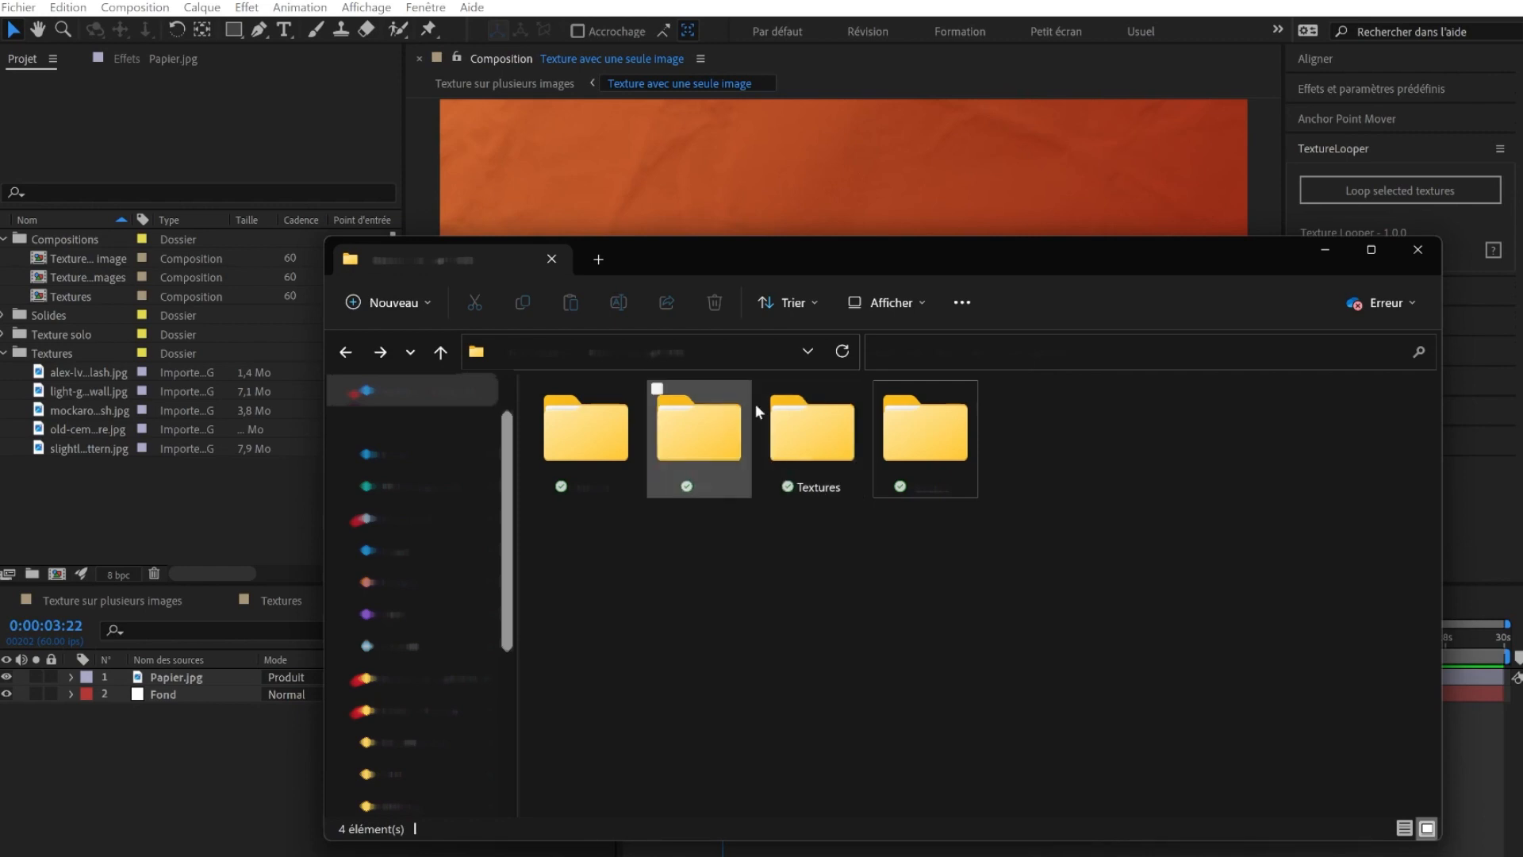
double_click(811, 441)
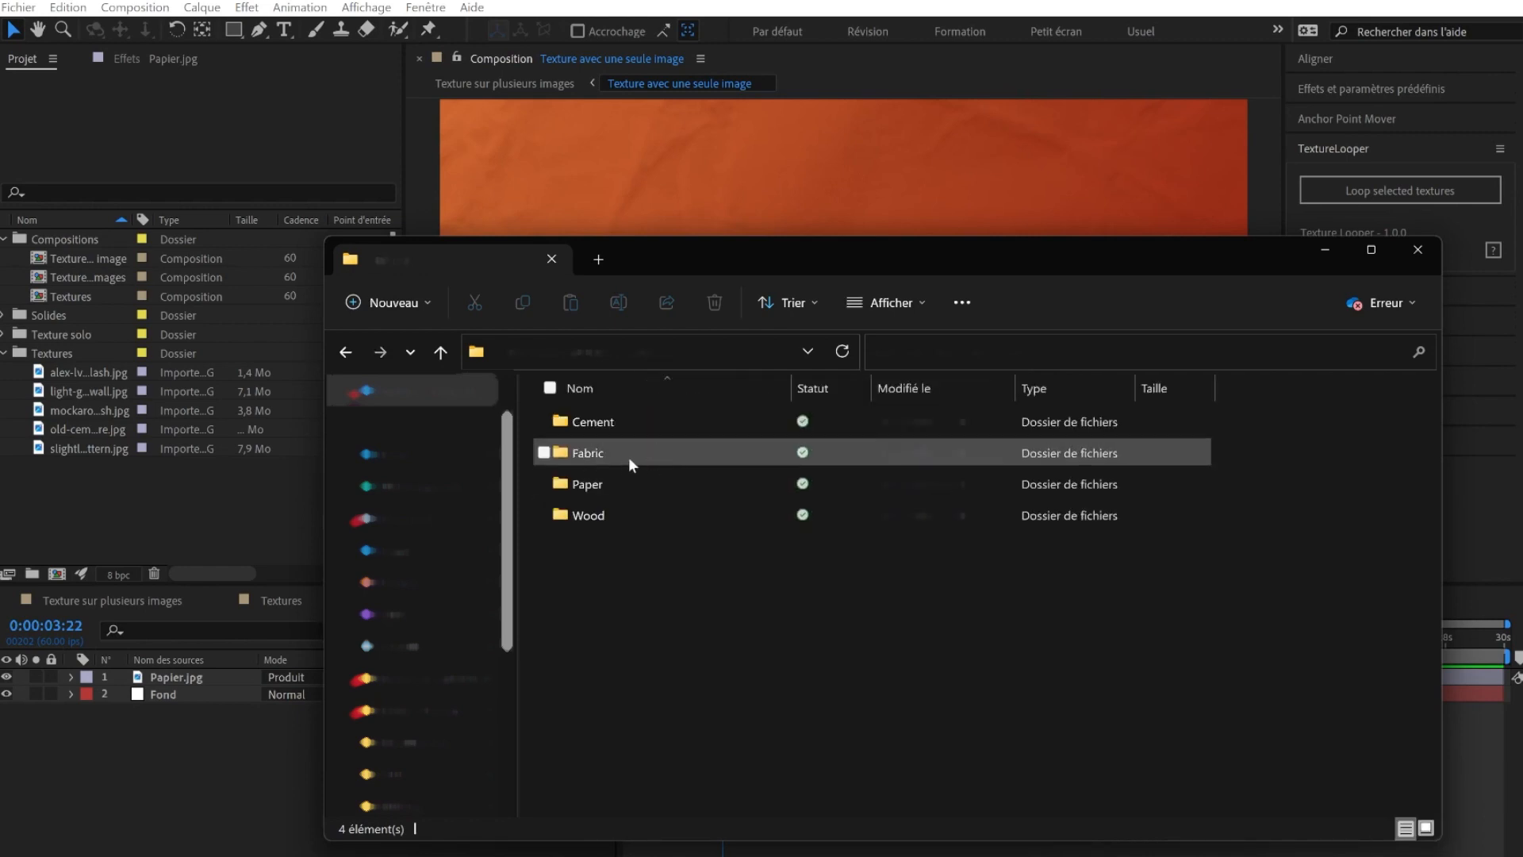
drag(688, 456, 593, 449)
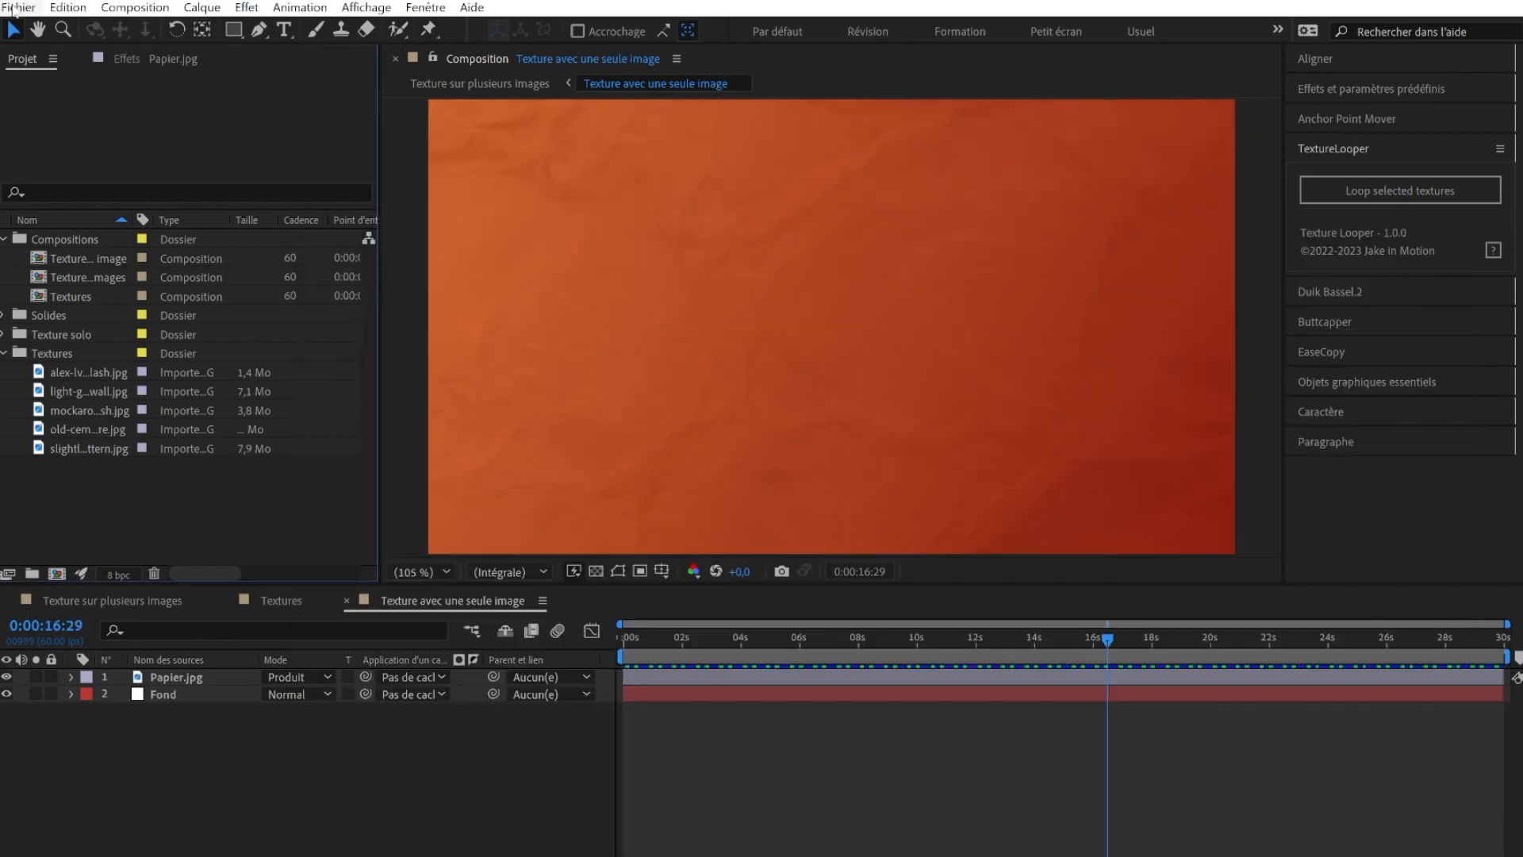
Step: Import the whole Textures folder into the project through multiple-file import and expand its Fabric subfolder
click(12, 10)
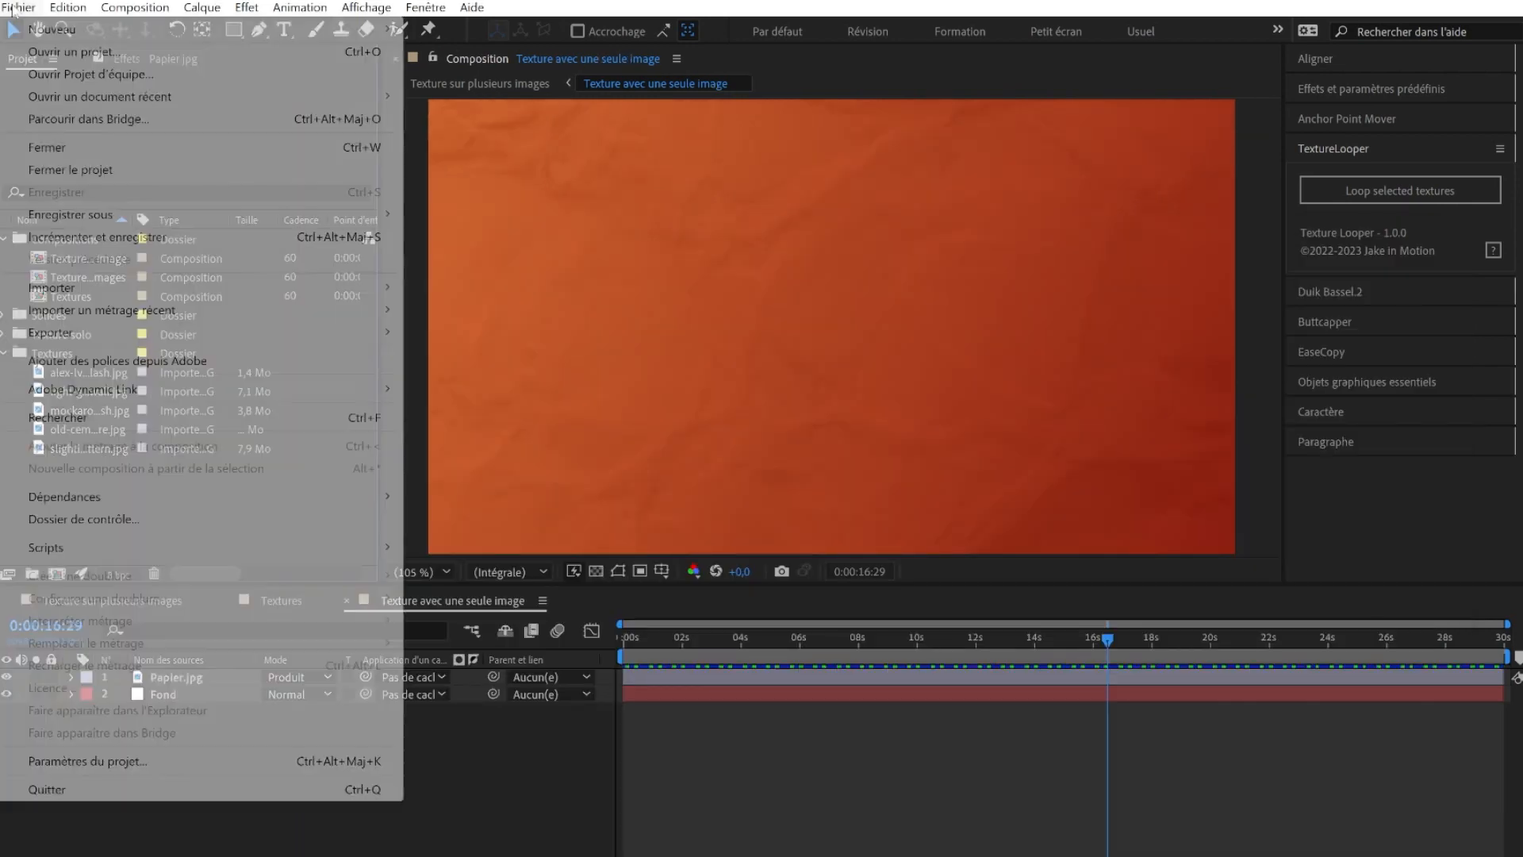
mouse_move(238, 287)
click(494, 312)
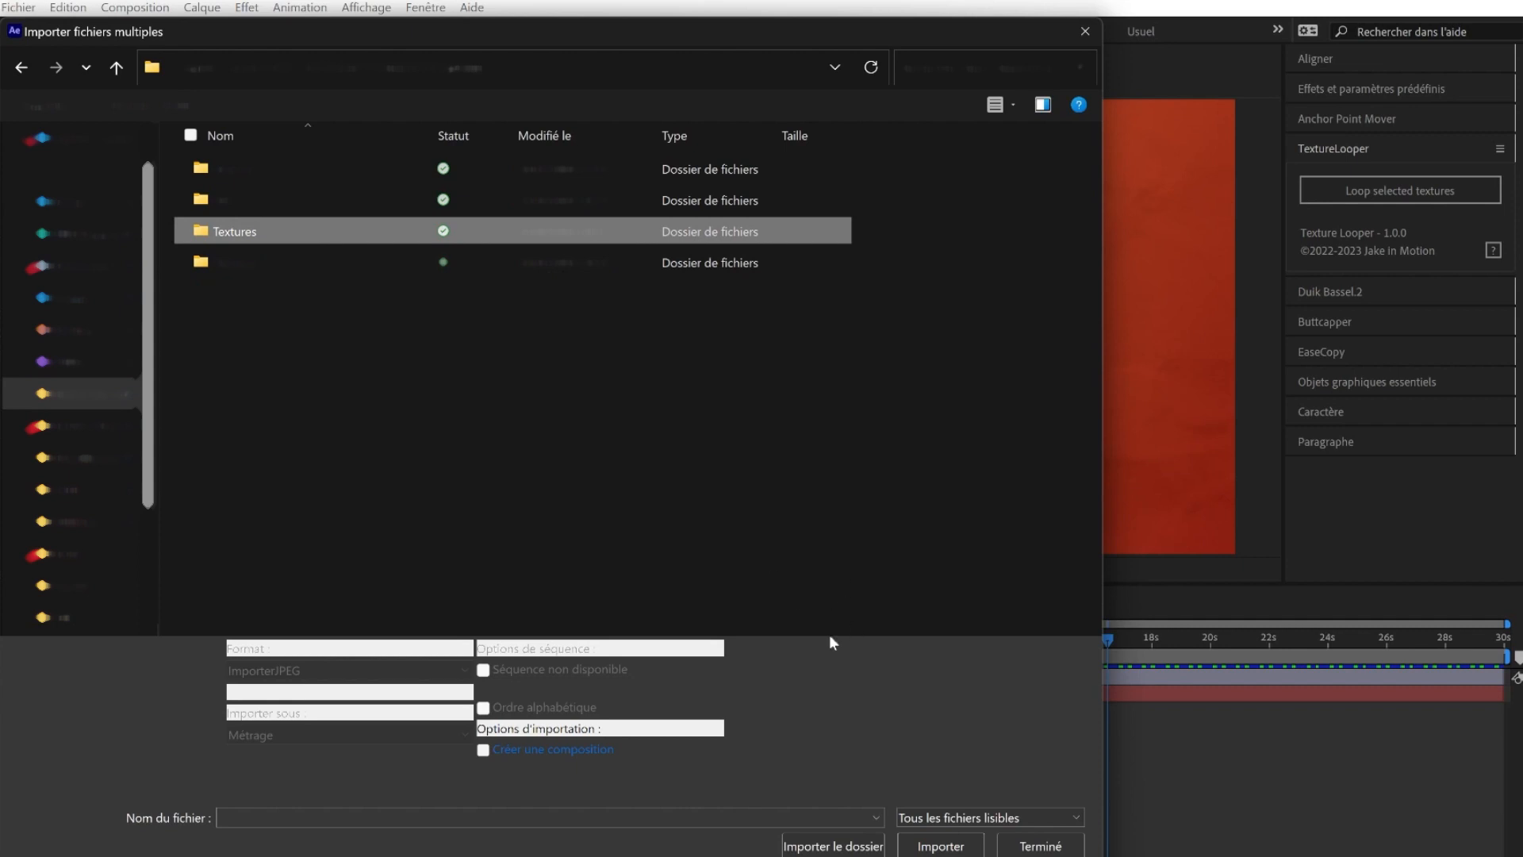
click(833, 846)
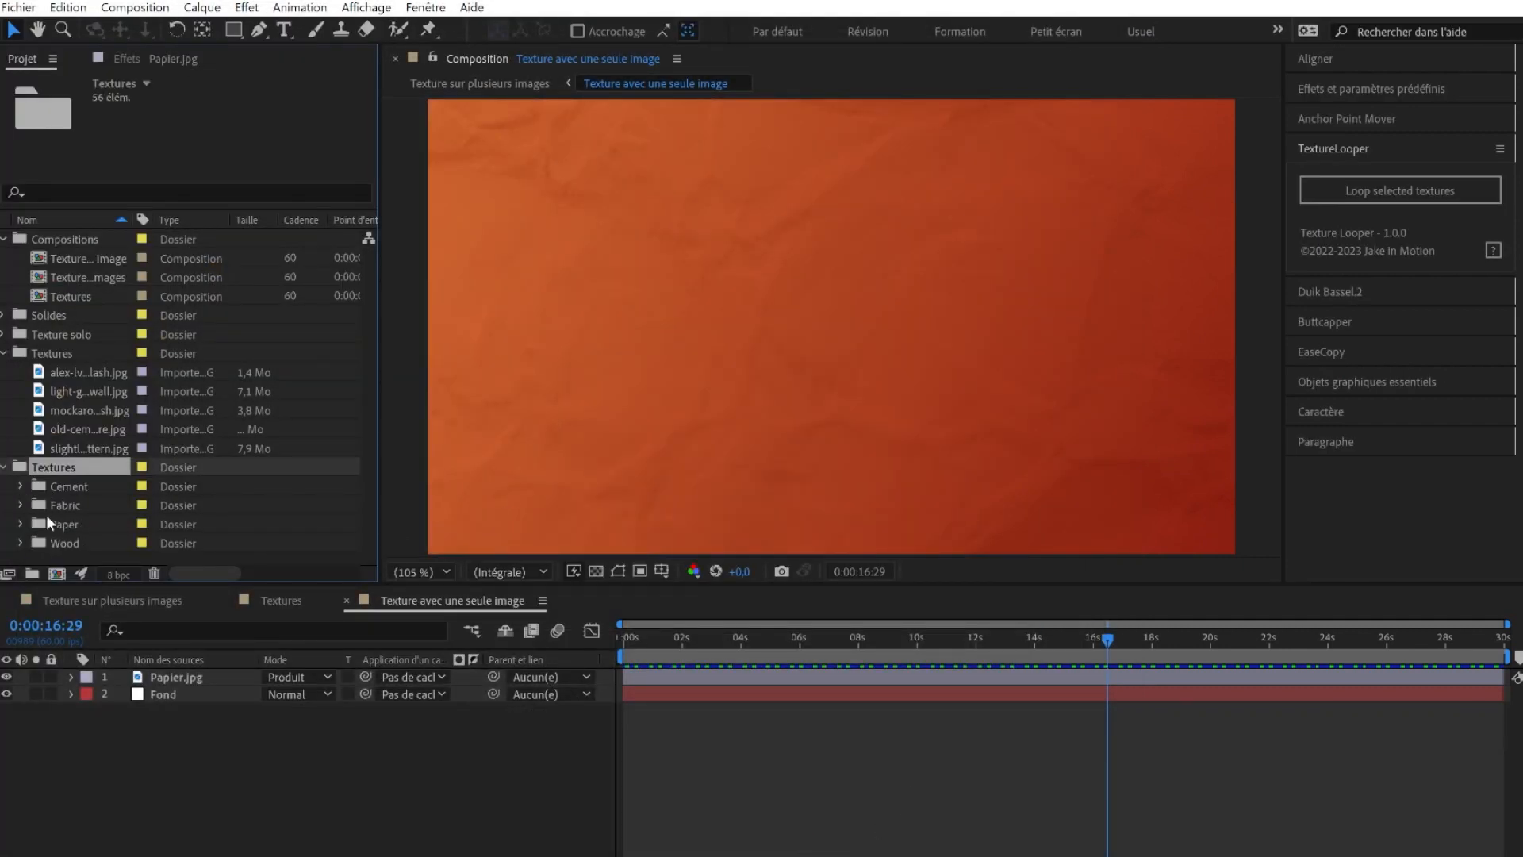
click(20, 505)
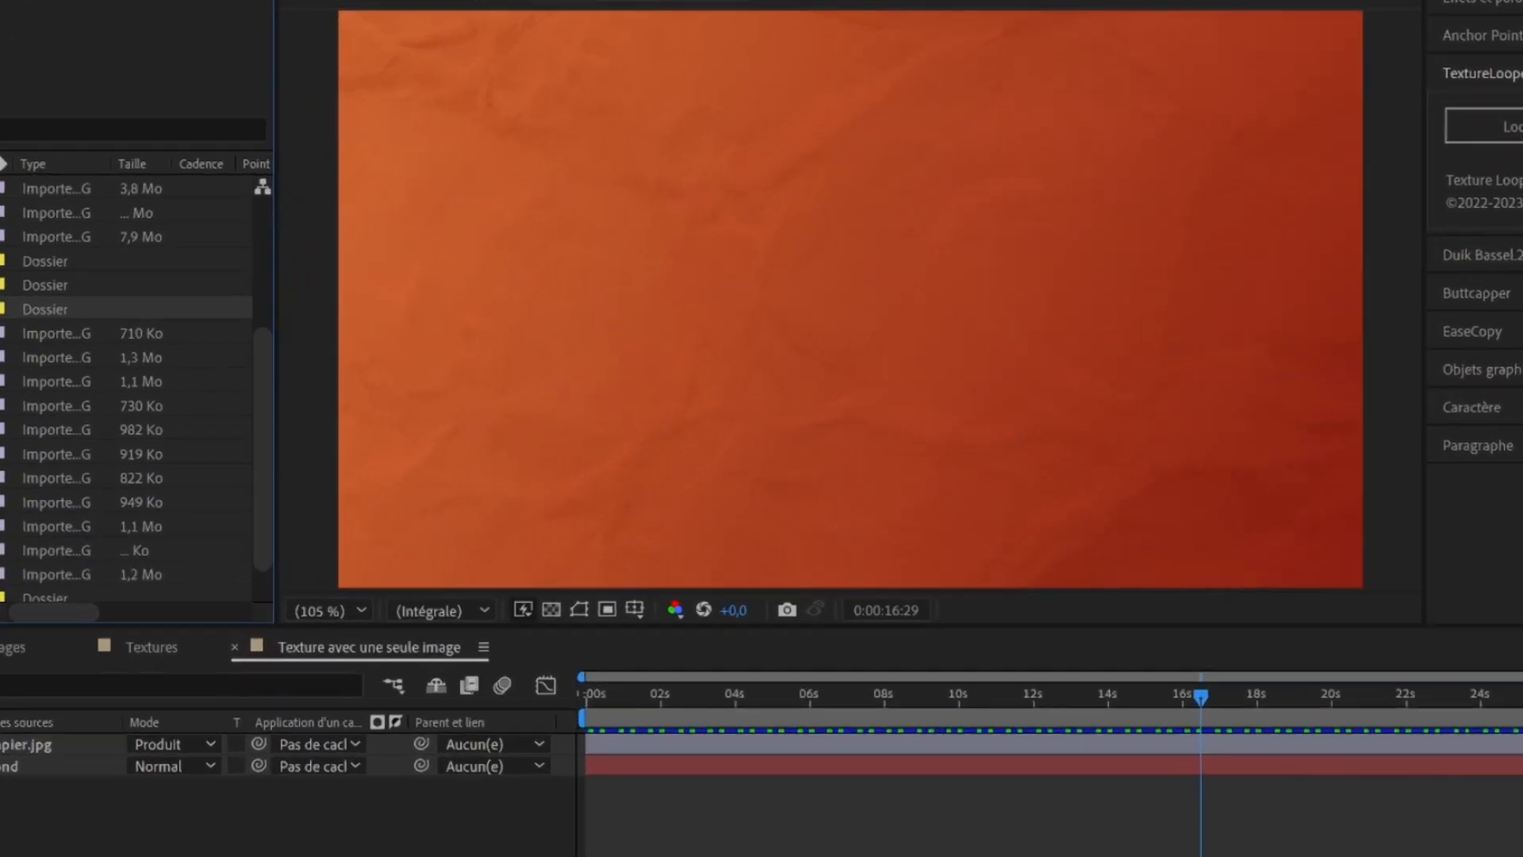
Step: Create a 1920 x 1080, 60 fps, 30-second composition named Texture Looper and copy the Fond layer into it from Texture avec une seule image
key(ctrl+n)
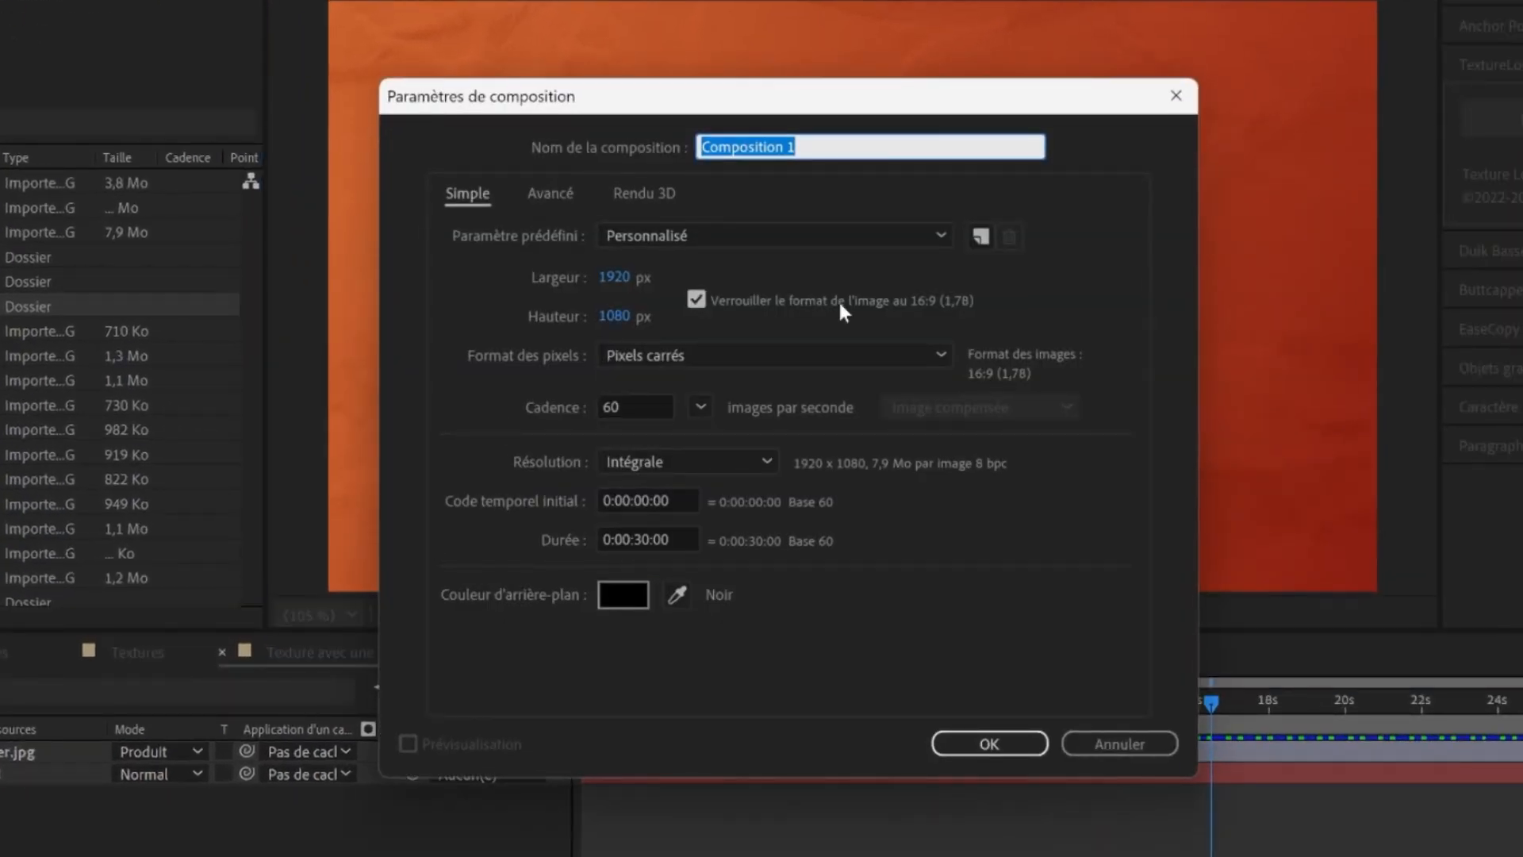
text(Texture Loope)
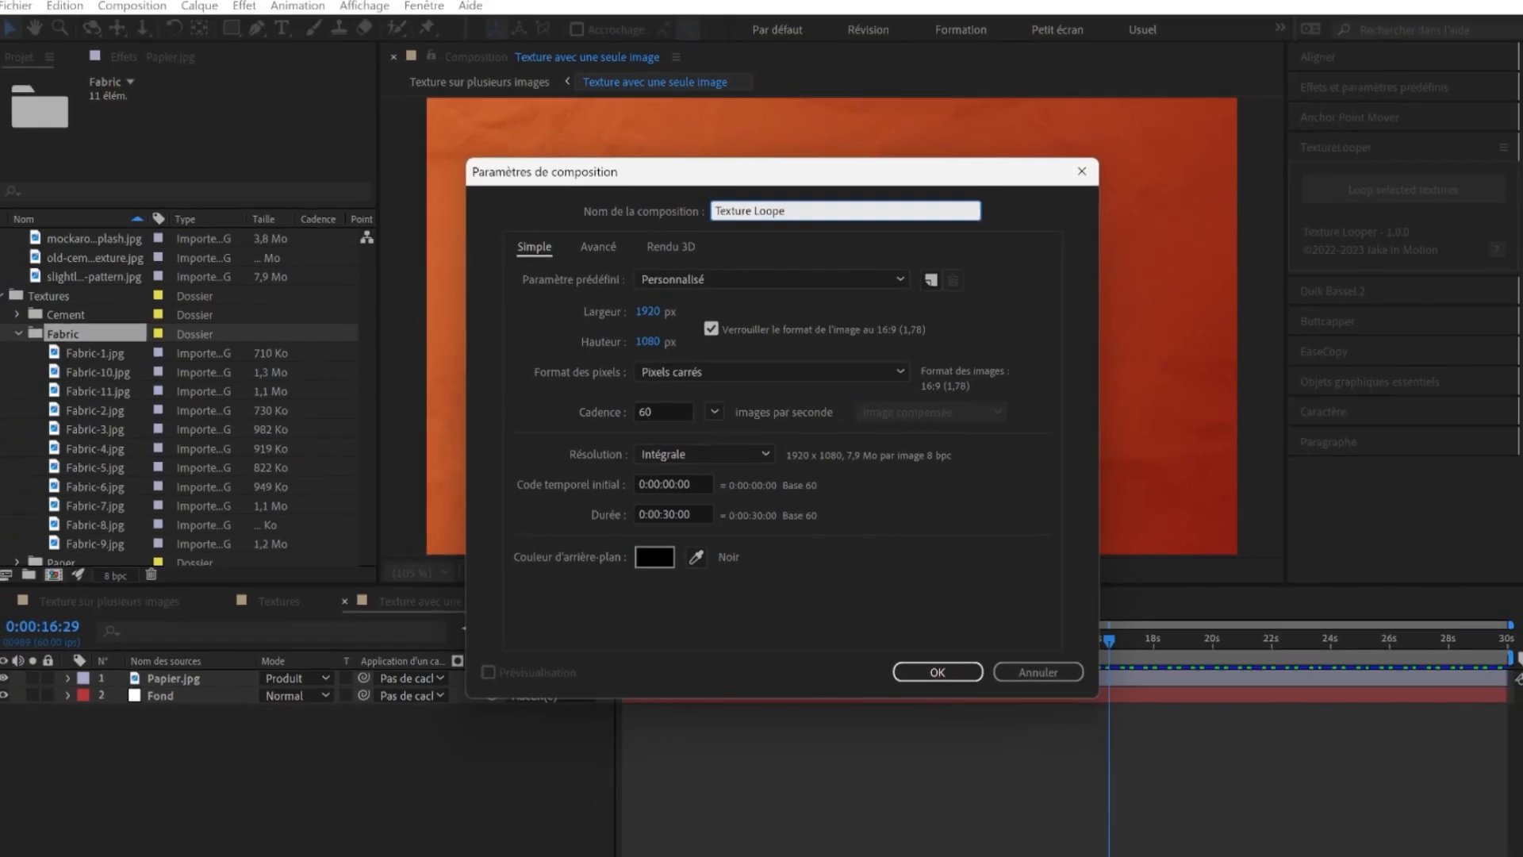
text(r)
key(Return)
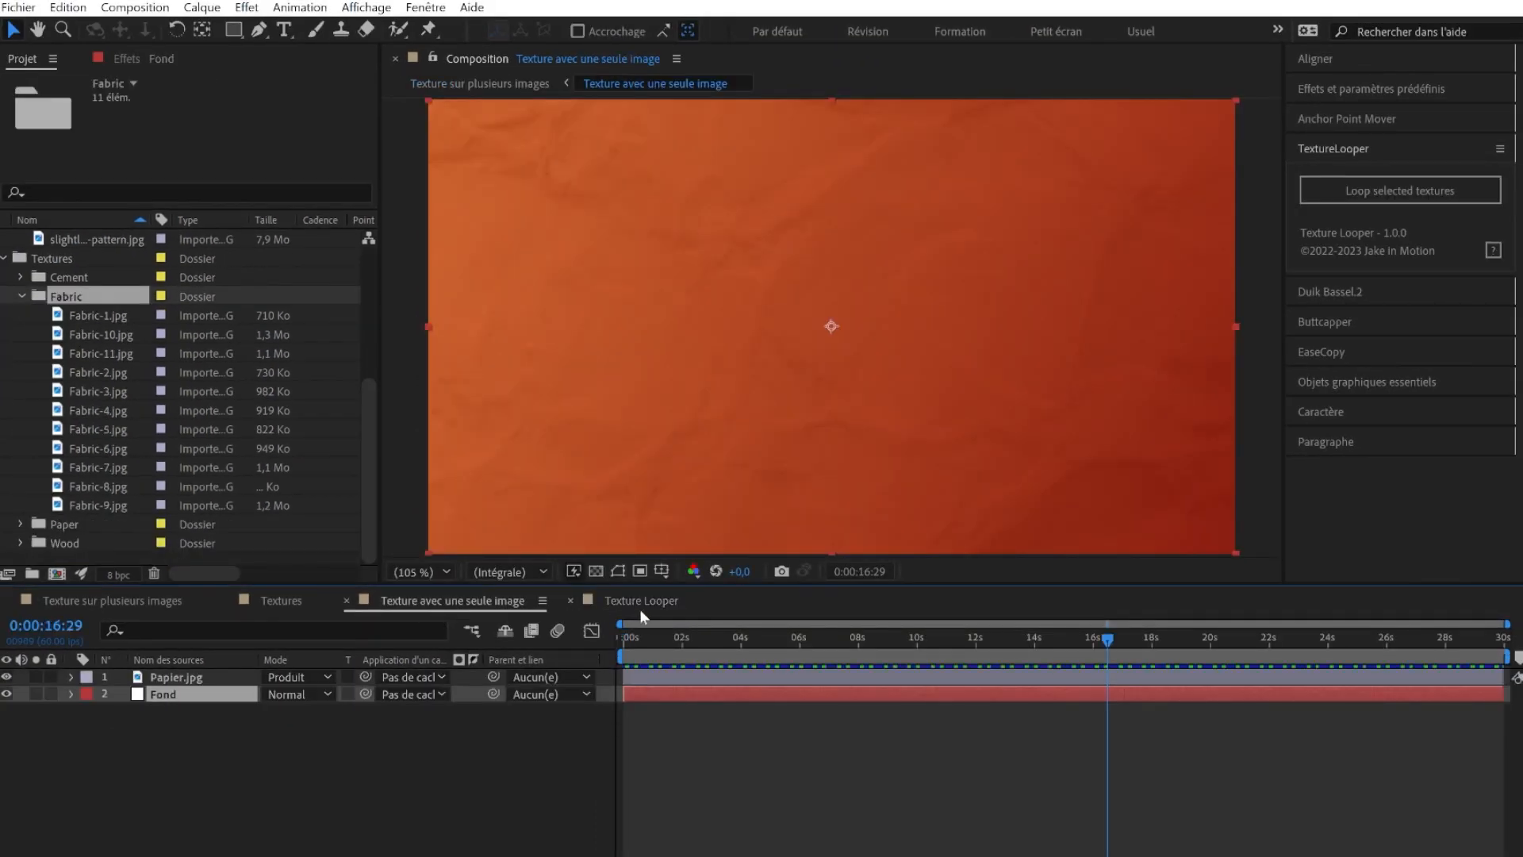
click(641, 602)
key(ctrl+v)
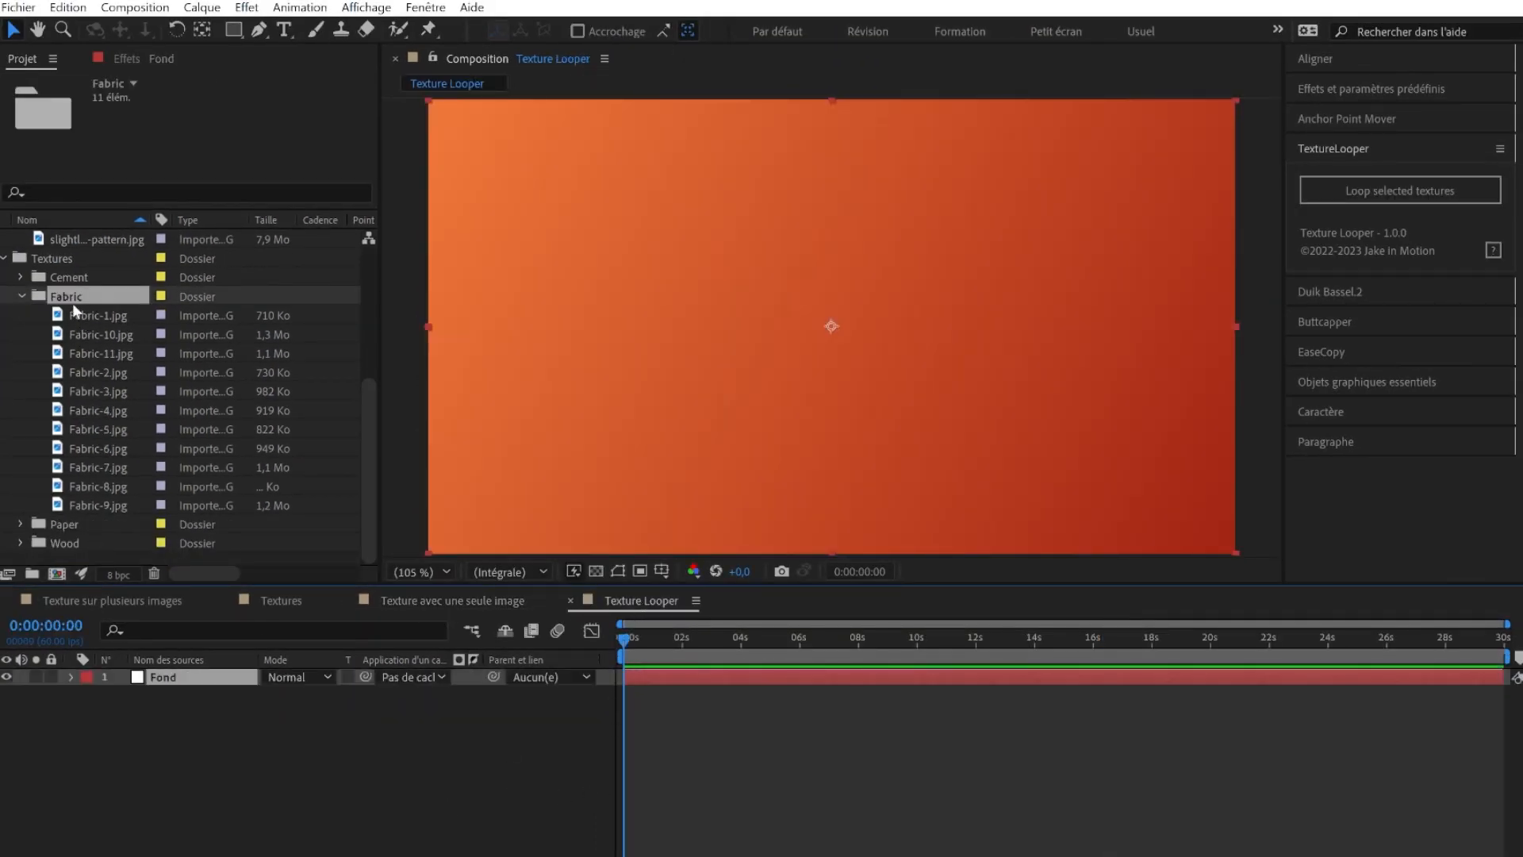
Step: Add the Fabric images above Fond, loop them with Texture Looper as a precomposed Textures layer, and preview the result
drag(73, 303, 506, 723)
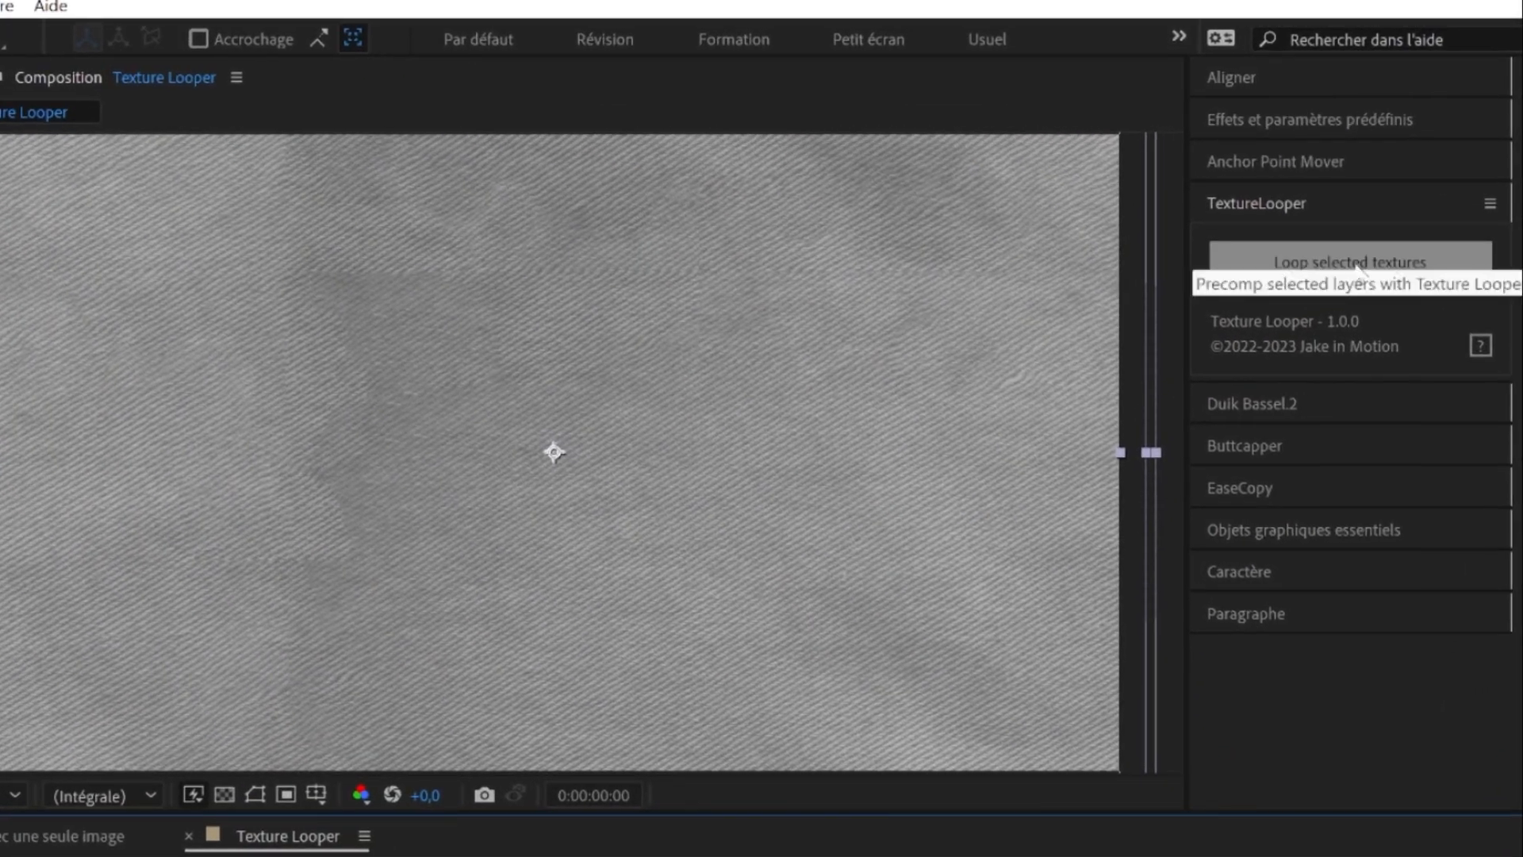
click(1335, 263)
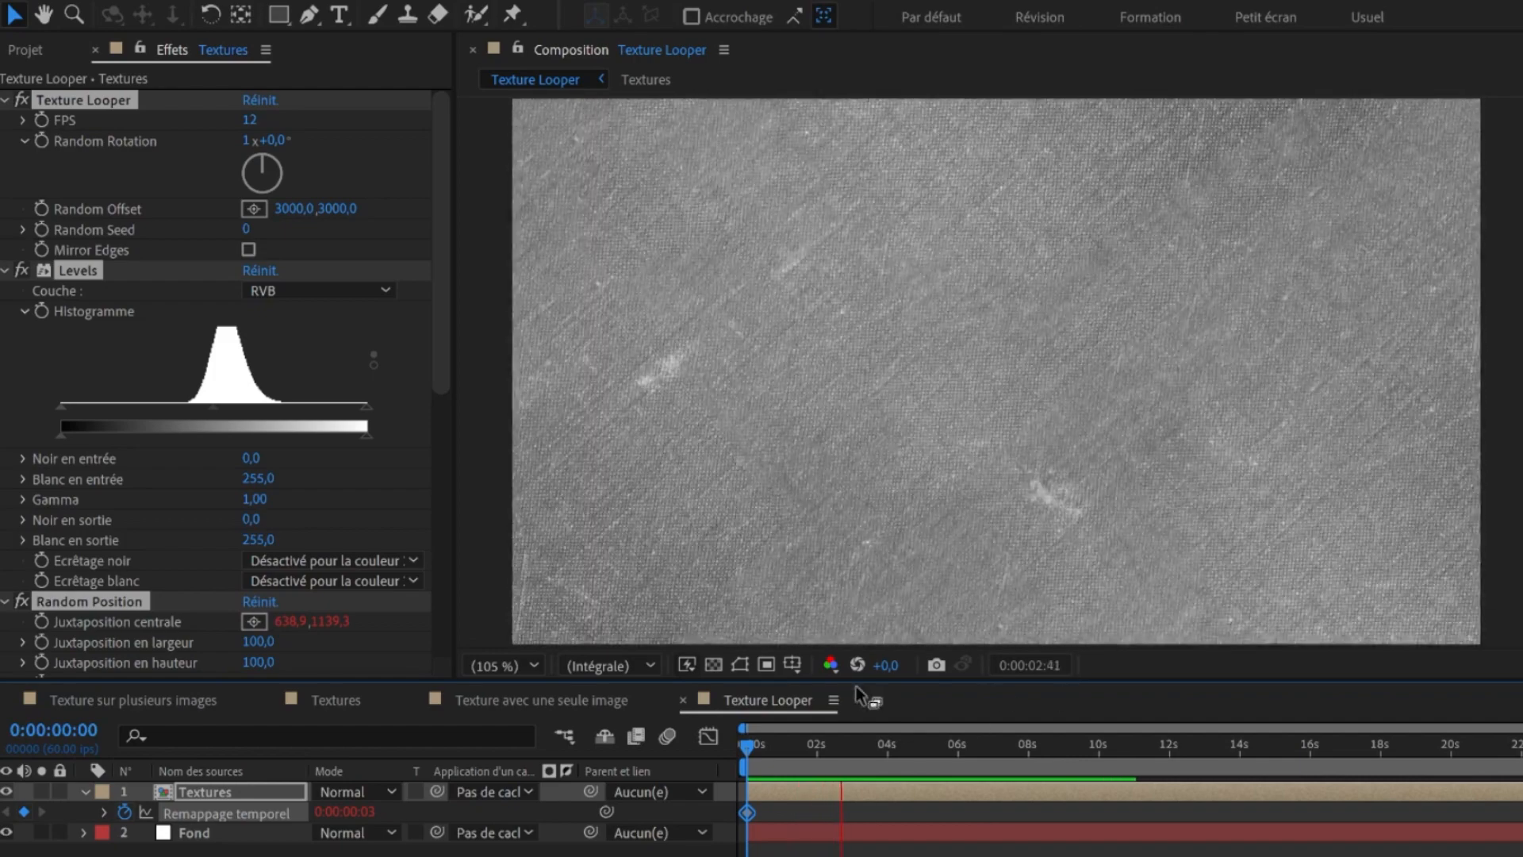
key(space)
Step: Set the Texture Looper effect's FPS to 8 and preview the composition from its first frame
click(249, 120)
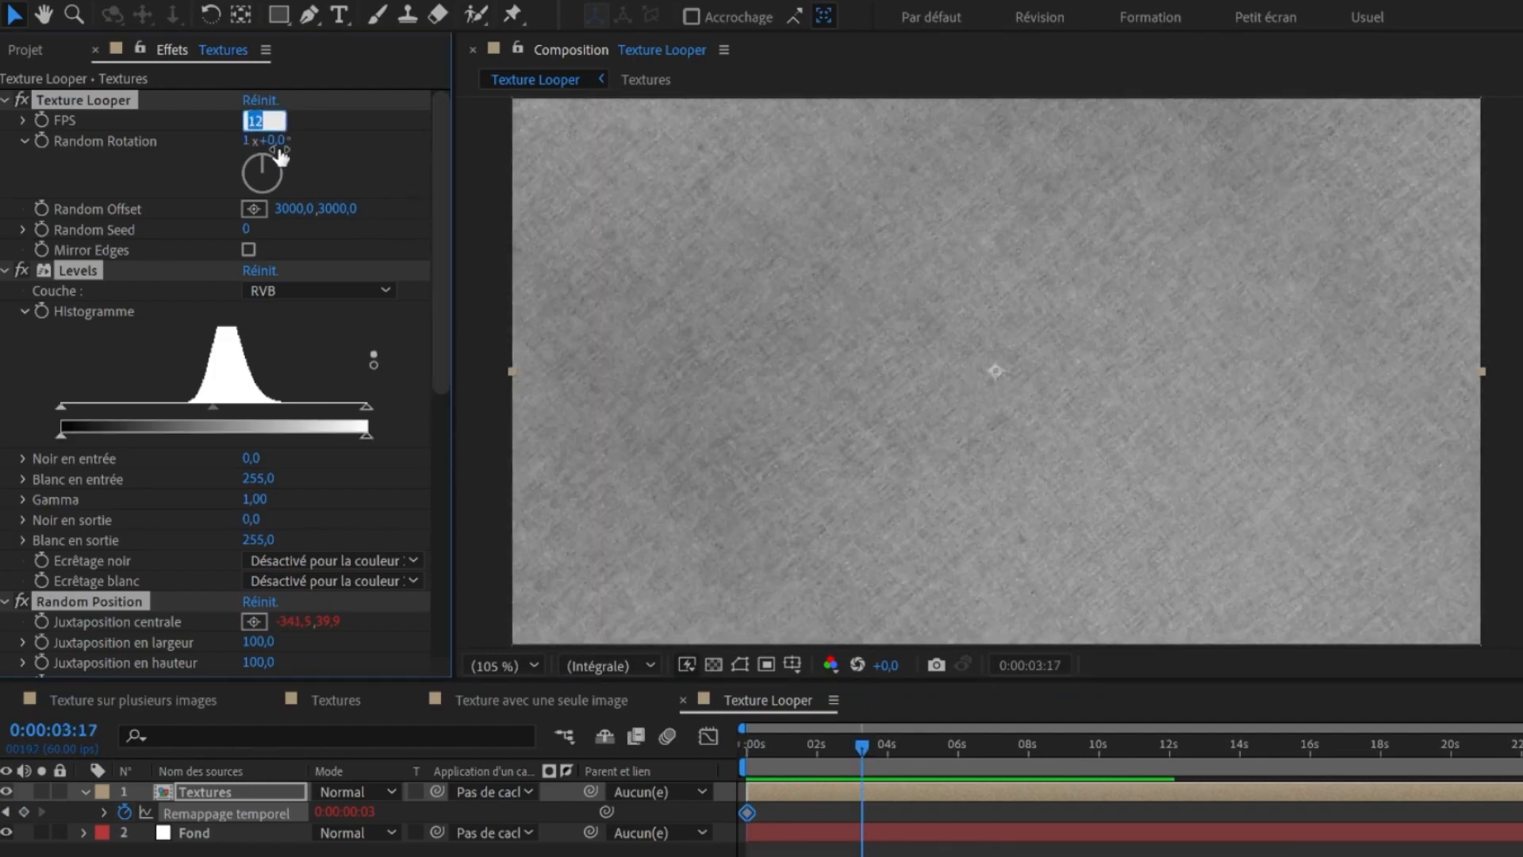
click(304, 126)
click(254, 121)
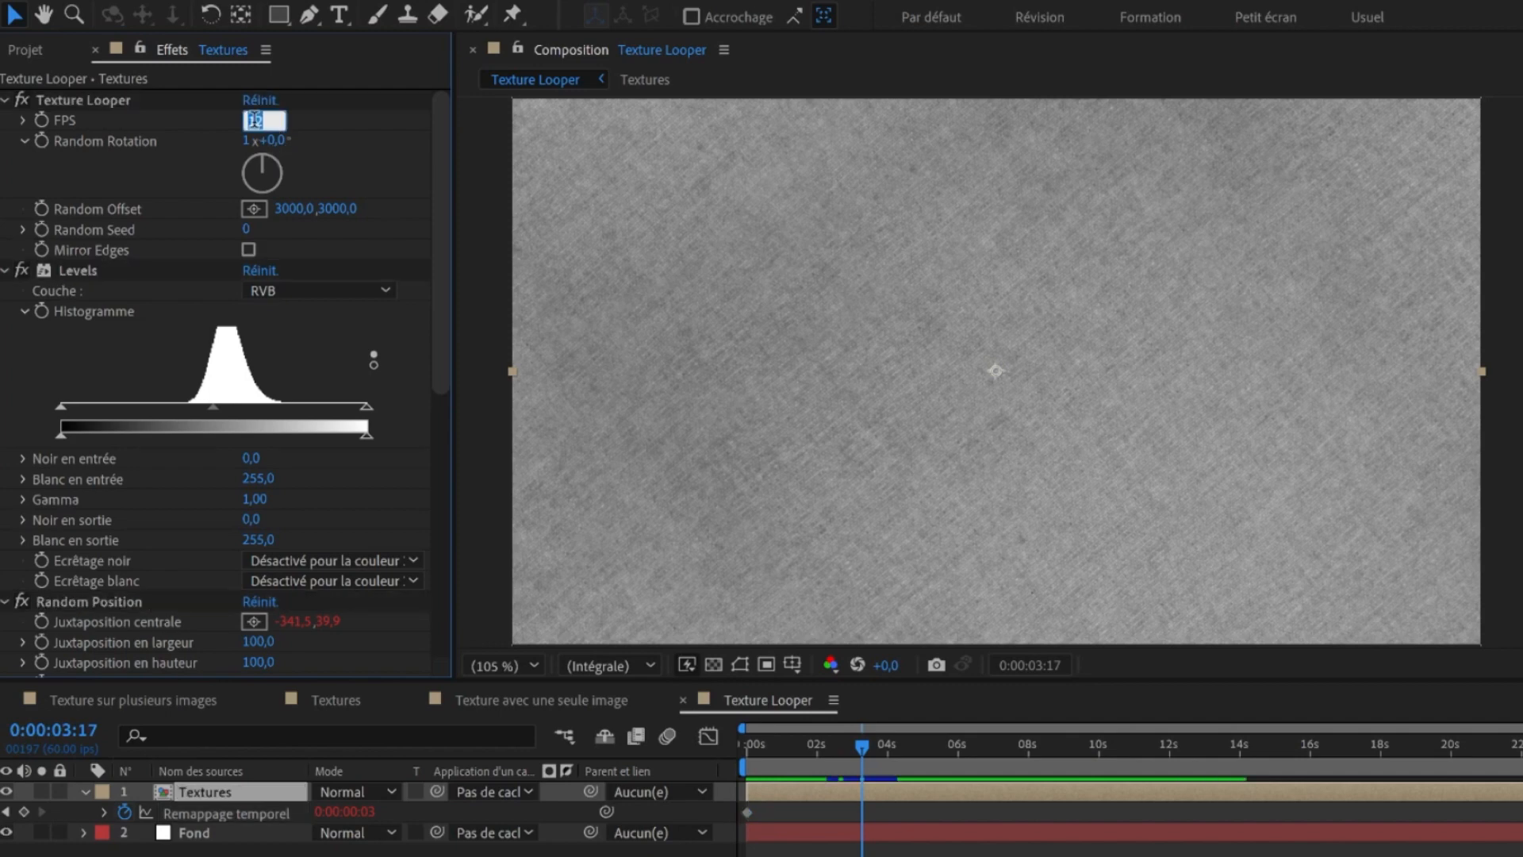
click(747, 746)
key(space)
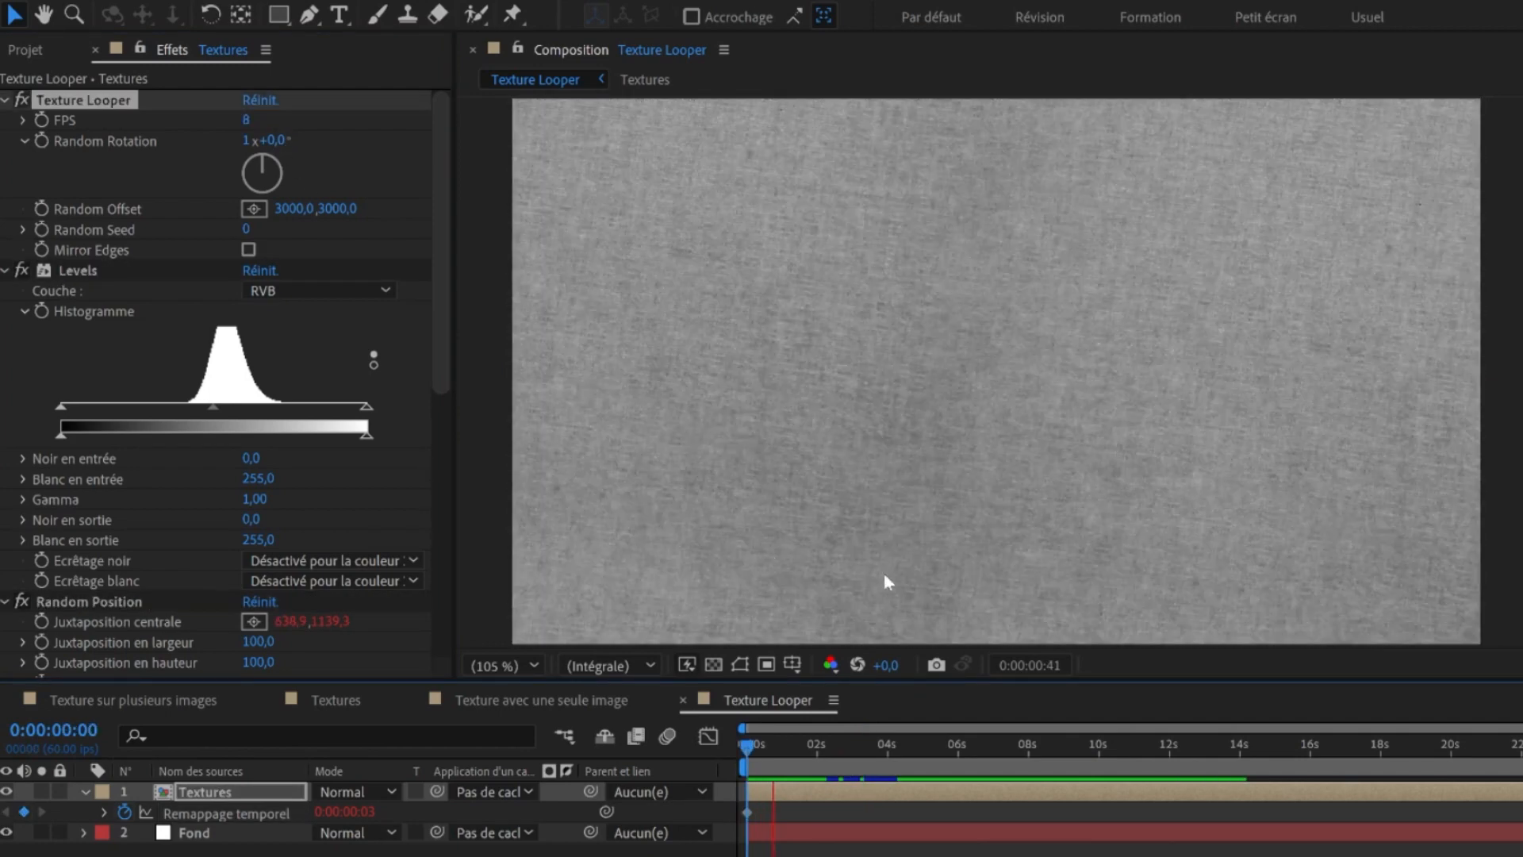
Step: Set the Textures layer's blend mode to Produit and raise its Levels output black to 118
click(78, 270)
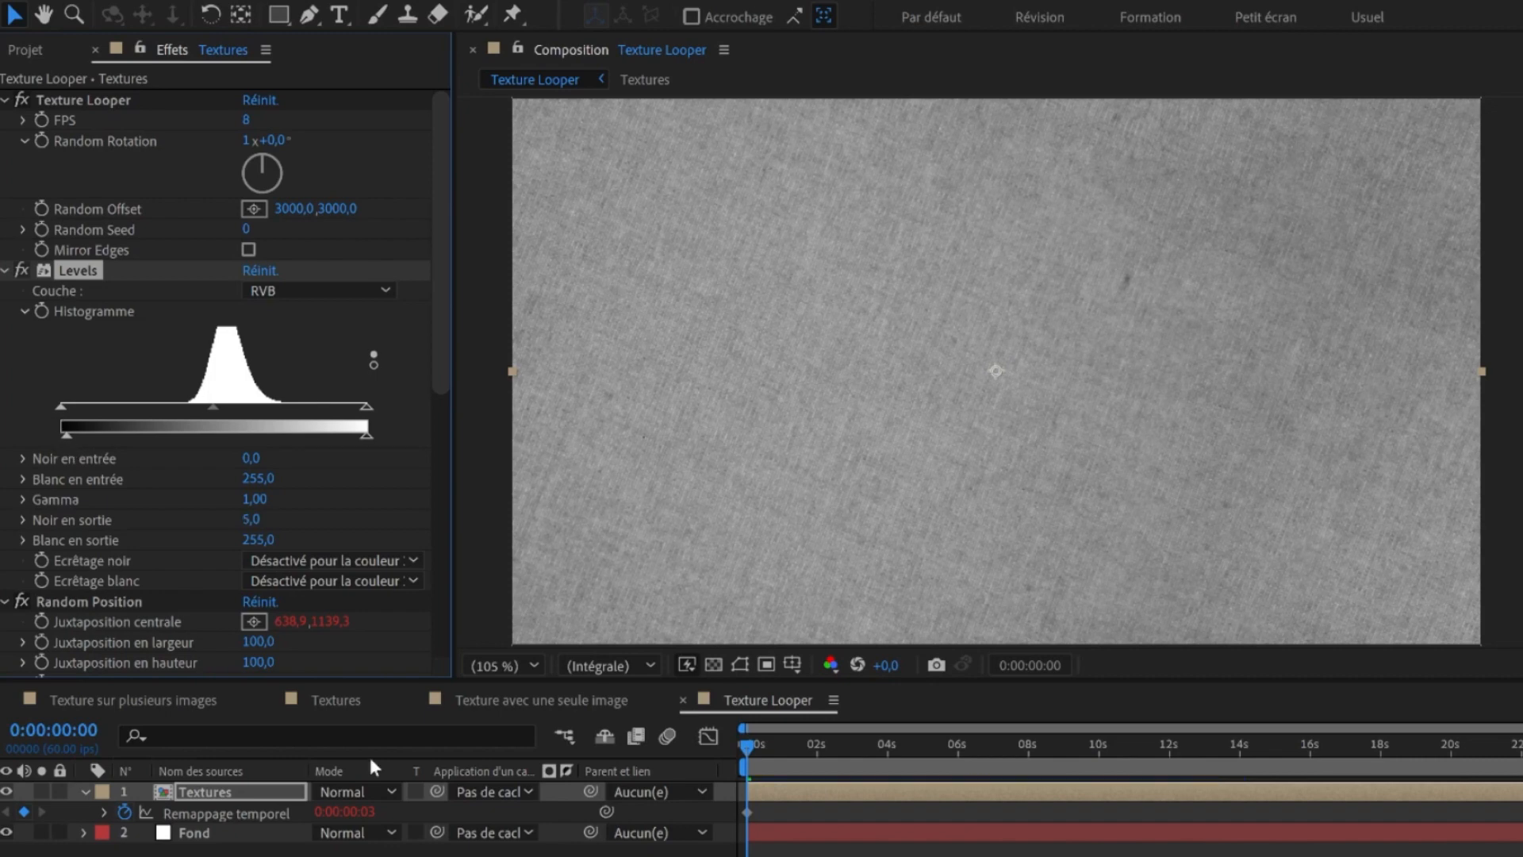
click(354, 790)
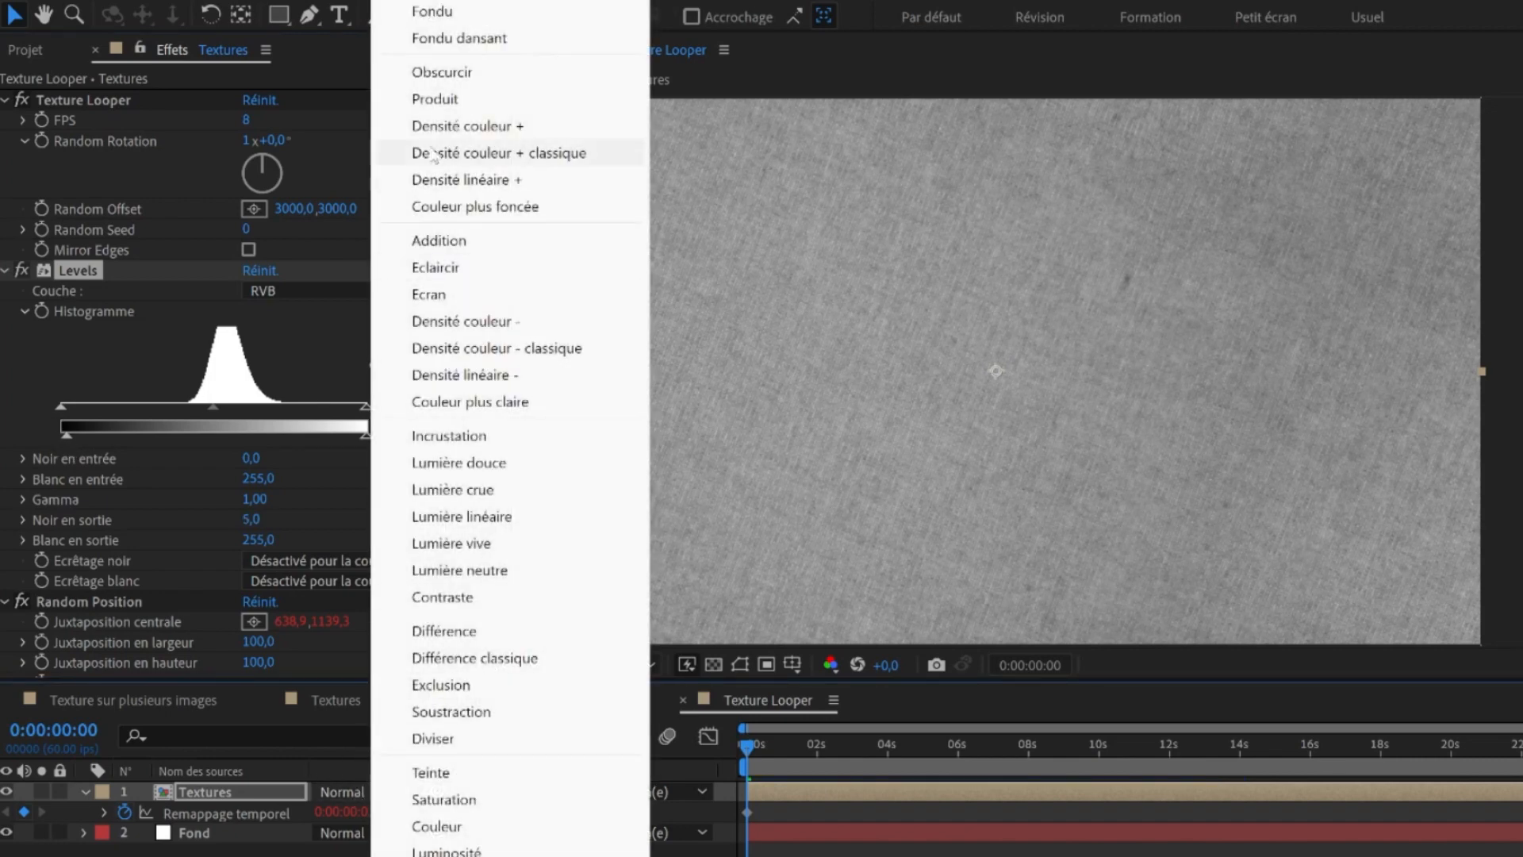
click(468, 97)
key(space)
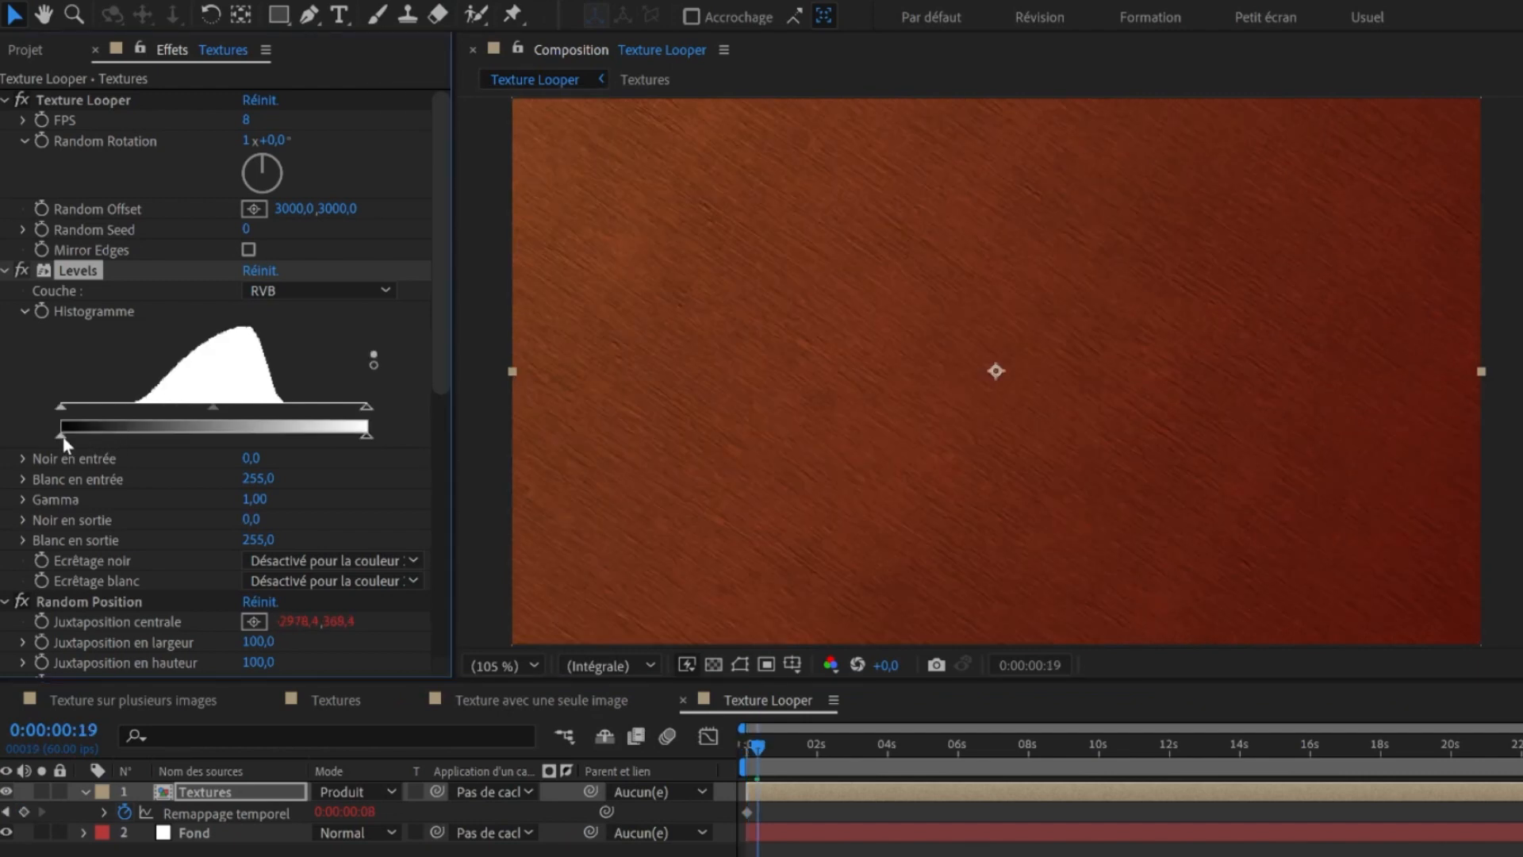
drag(64, 436, 201, 438)
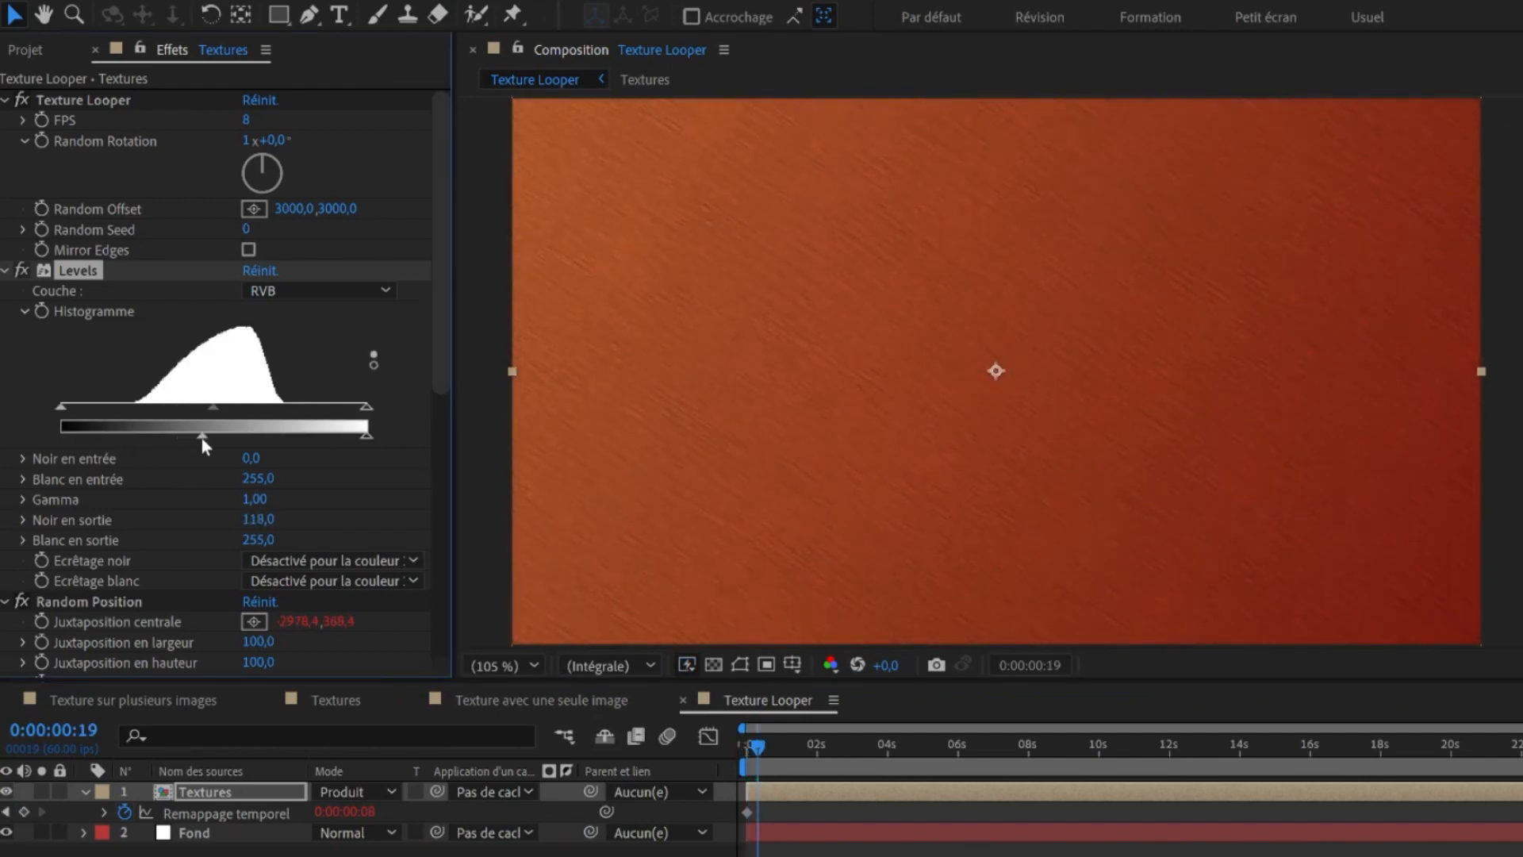